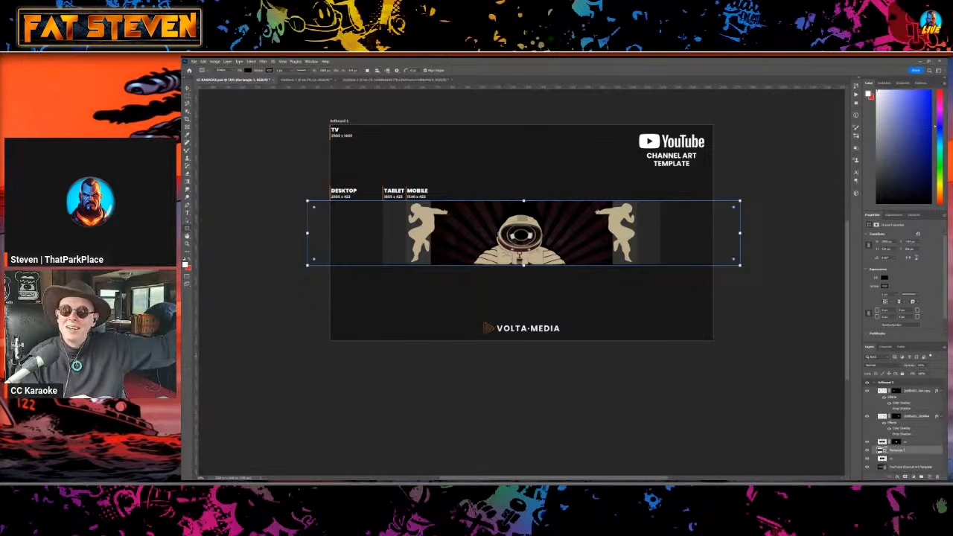
# Open the Gradient Overlay settings for the Rectangle 1 layer and apply a drop shadow to the astronaut cutout layer.
pyautogui.doubleClick(920, 449)
pyautogui.click(731, 161)
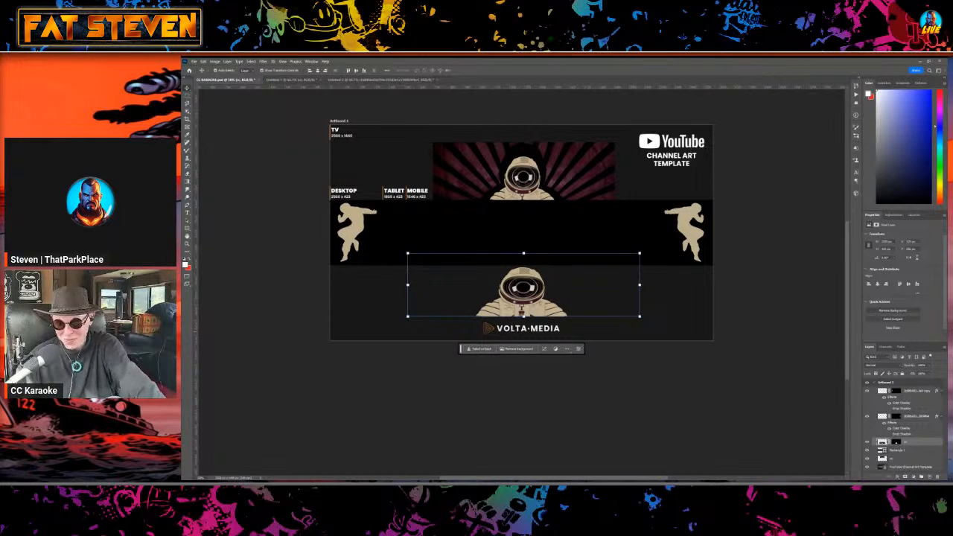
pyautogui.press('Return')
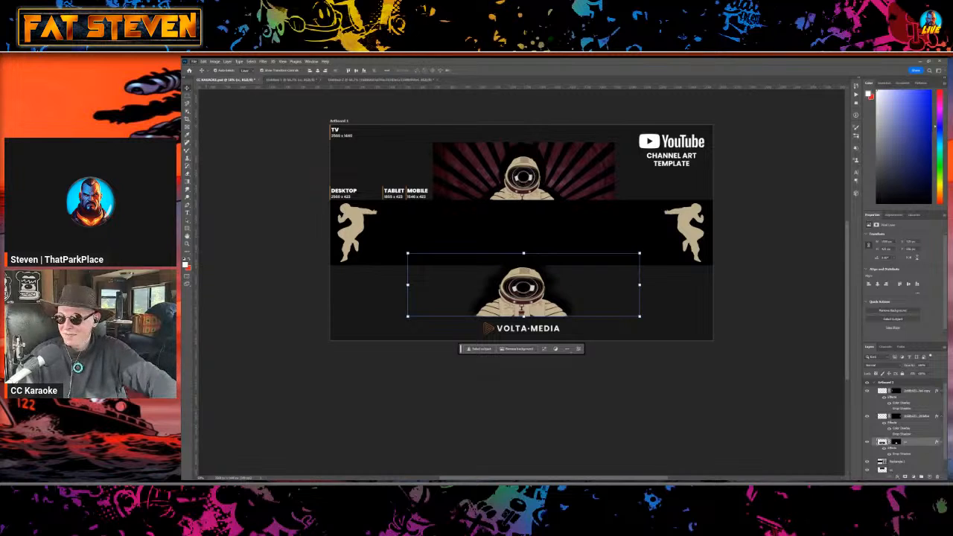
pyautogui.click(209, 202)
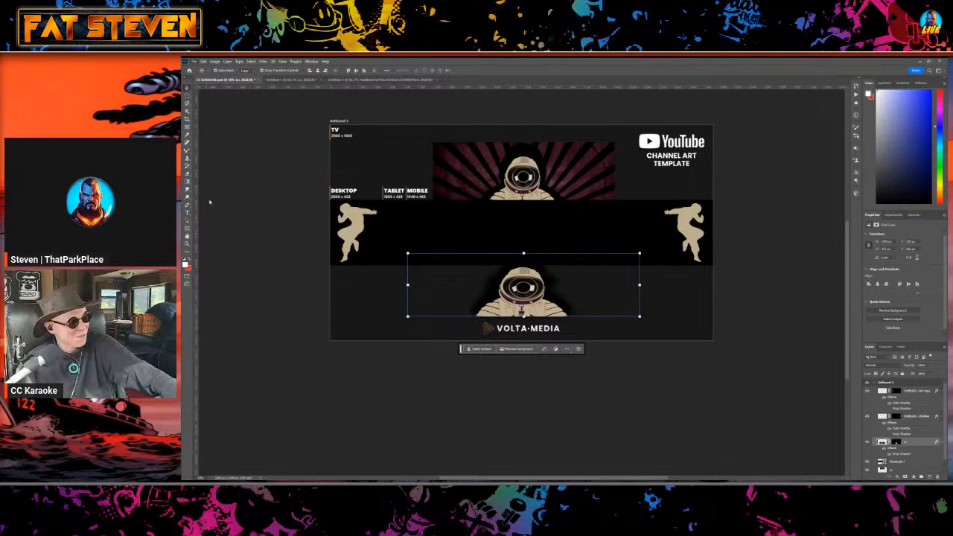
pyautogui.scroll(-5, 318, 142)
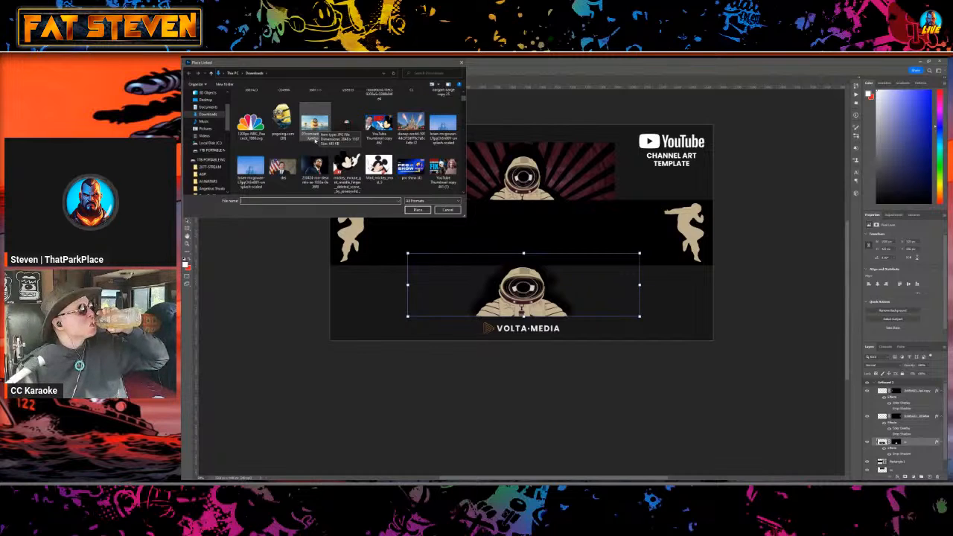
pyautogui.scroll(5, 314, 149)
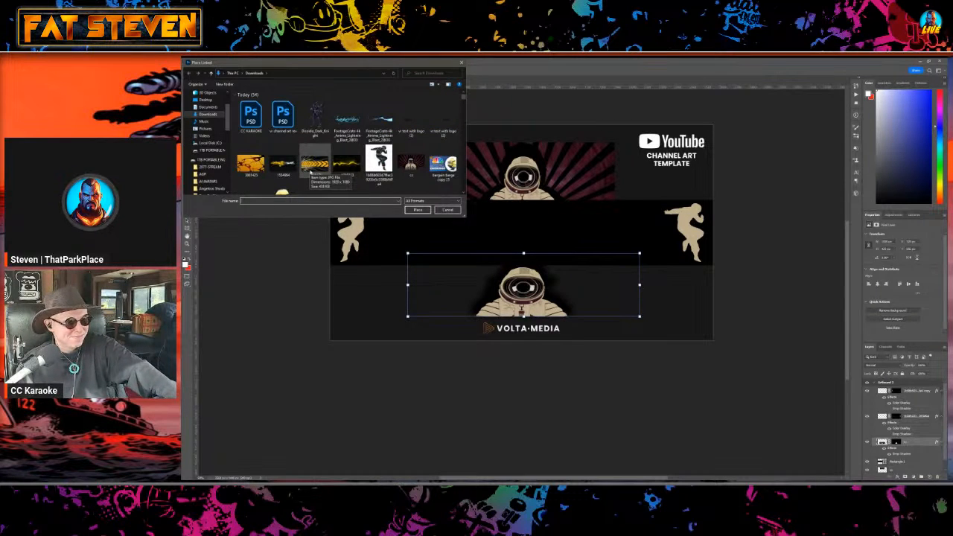
pyautogui.click(246, 163)
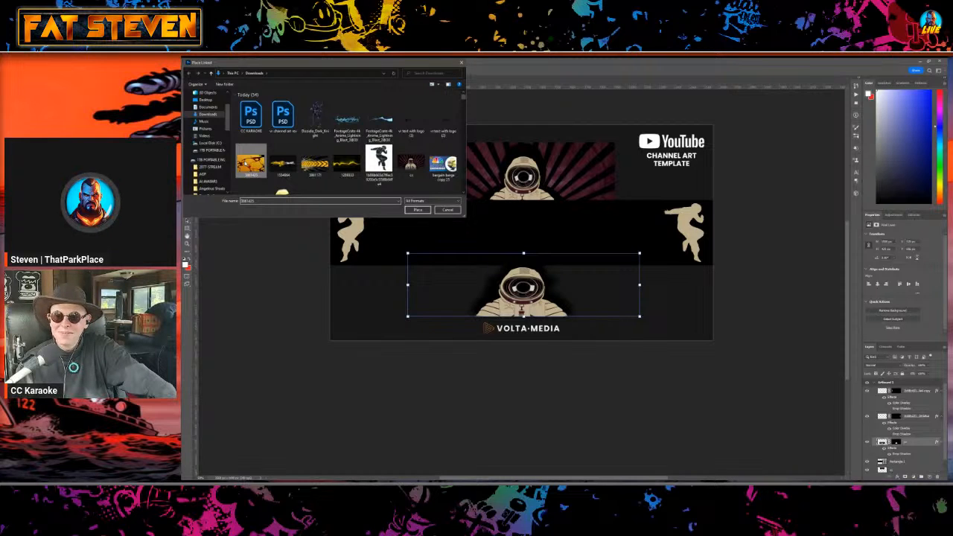
pyautogui.press('Escape')
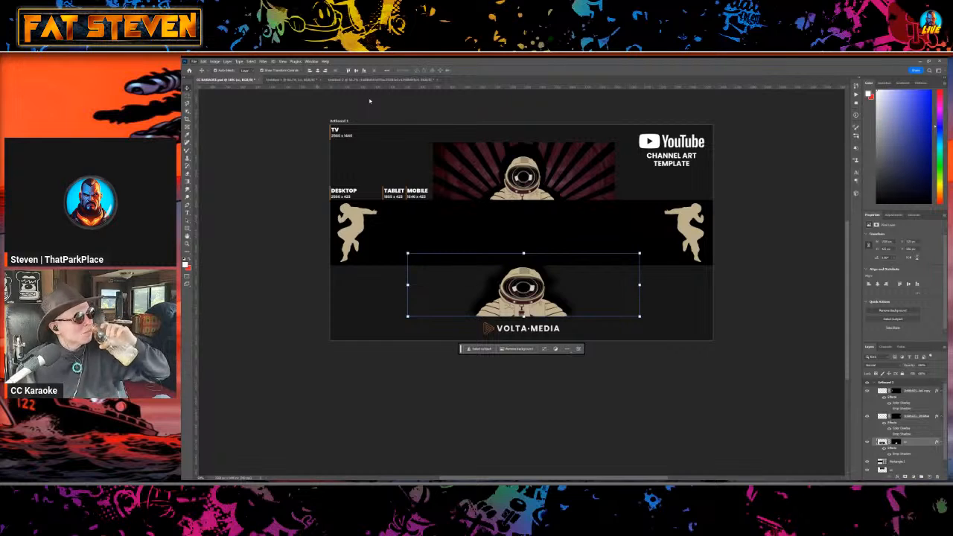
# Delete the jumping-figure layer in the Untitled-2 document and close that document.
pyautogui.click(380, 79)
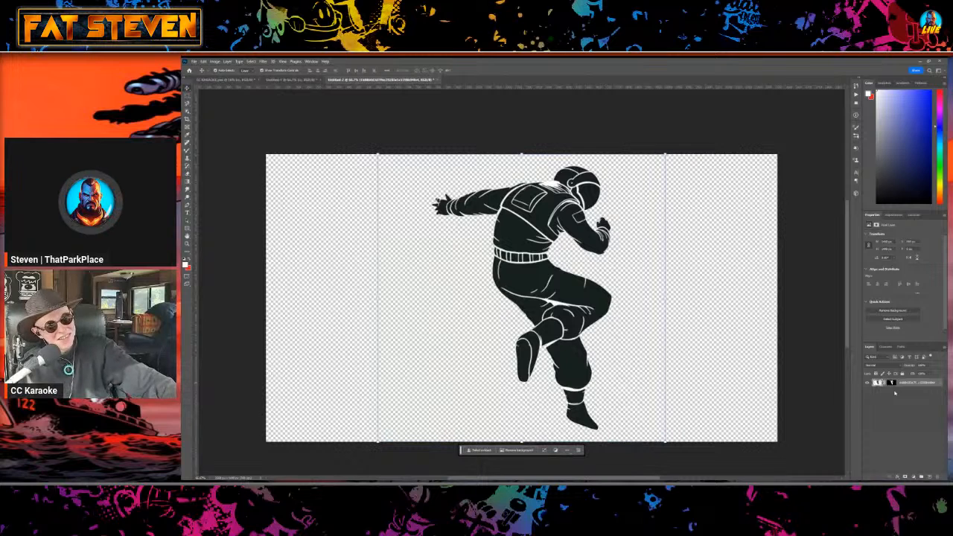
pyautogui.press('Delete')
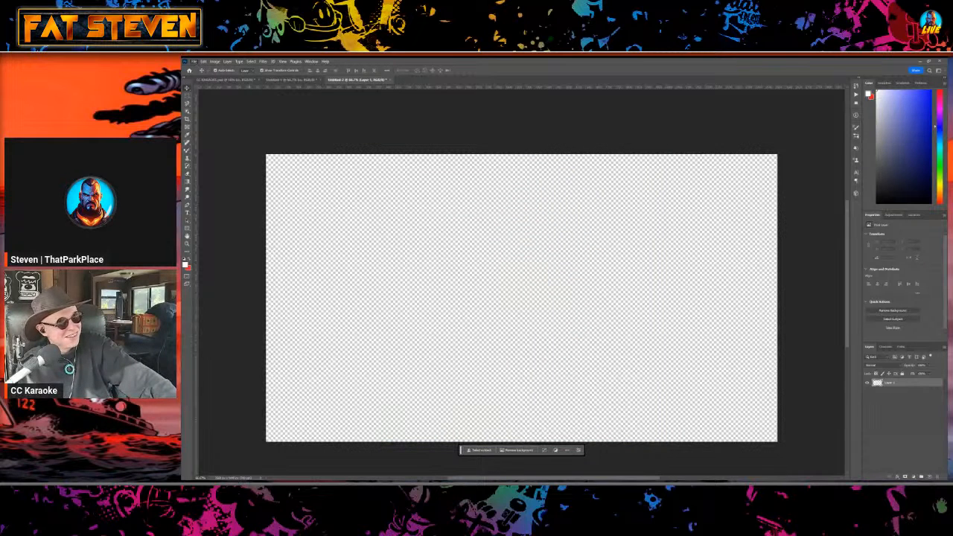
pyautogui.moveTo(216, 93)
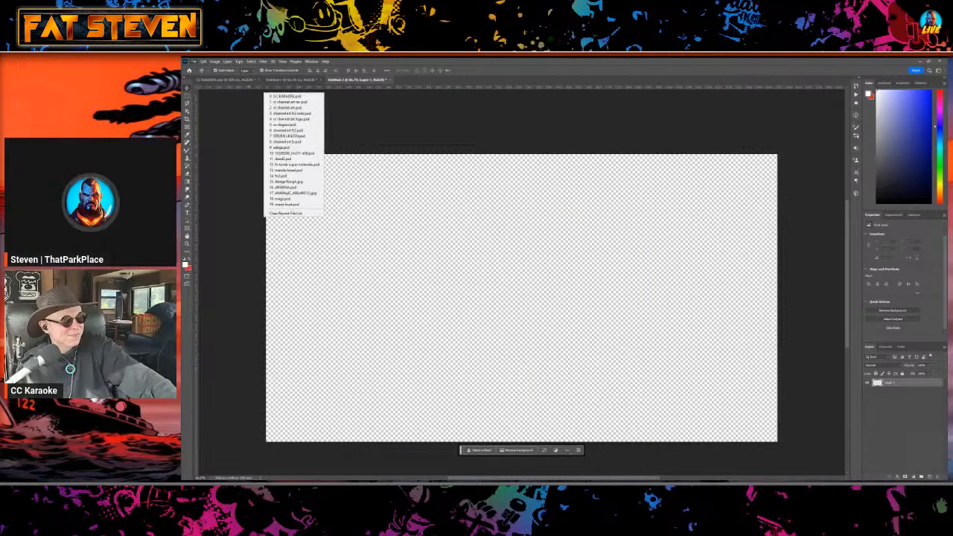
pyautogui.click(291, 96)
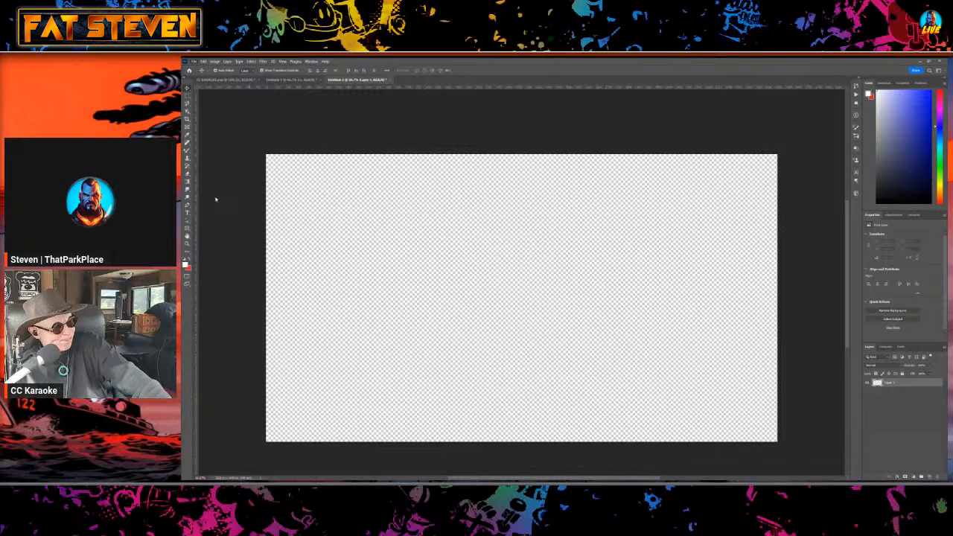
pyautogui.click(294, 79)
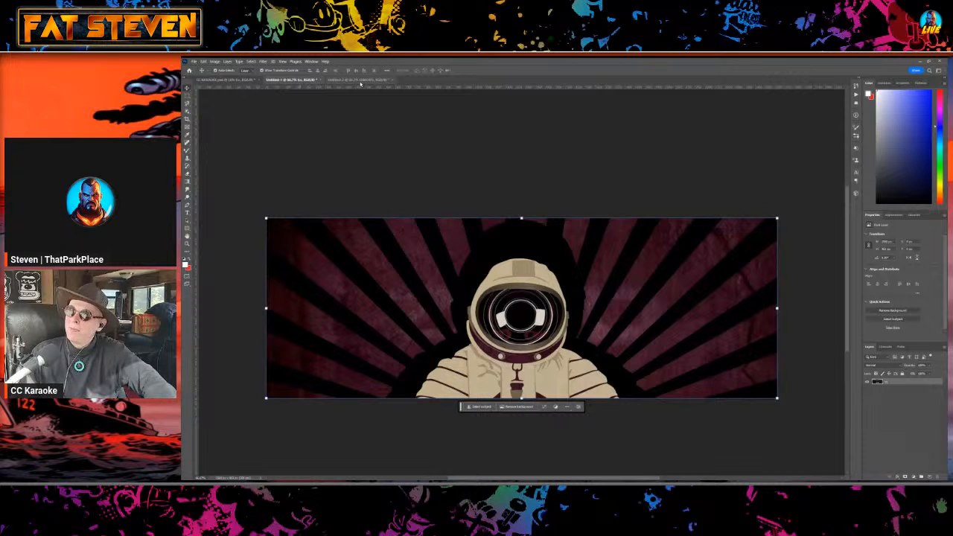
pyautogui.click(388, 79)
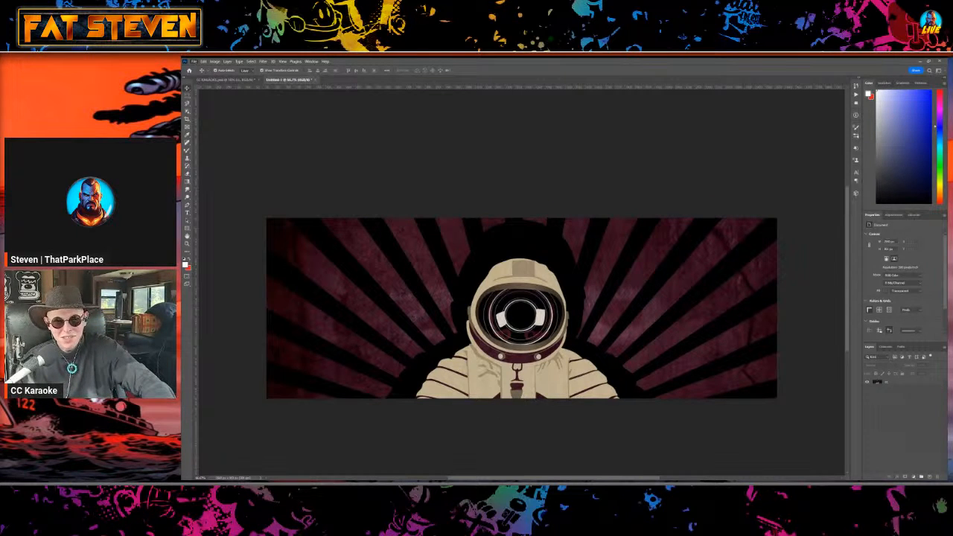
# Commit the placed yellow-and-red abstract pattern in its own document and return to the CC KARAOKE channel art document.
pyautogui.press('Return')
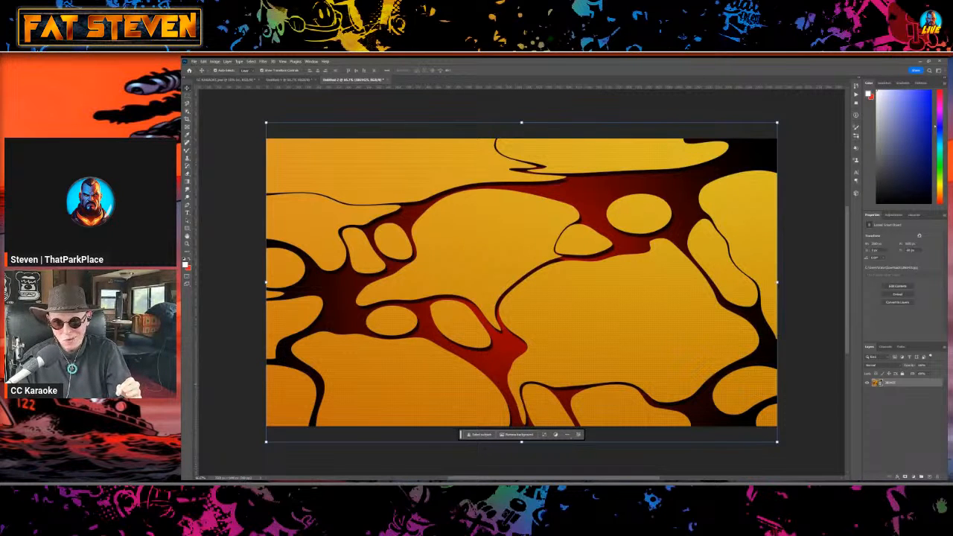
pyautogui.hotkey('ctrl', 'Tab')
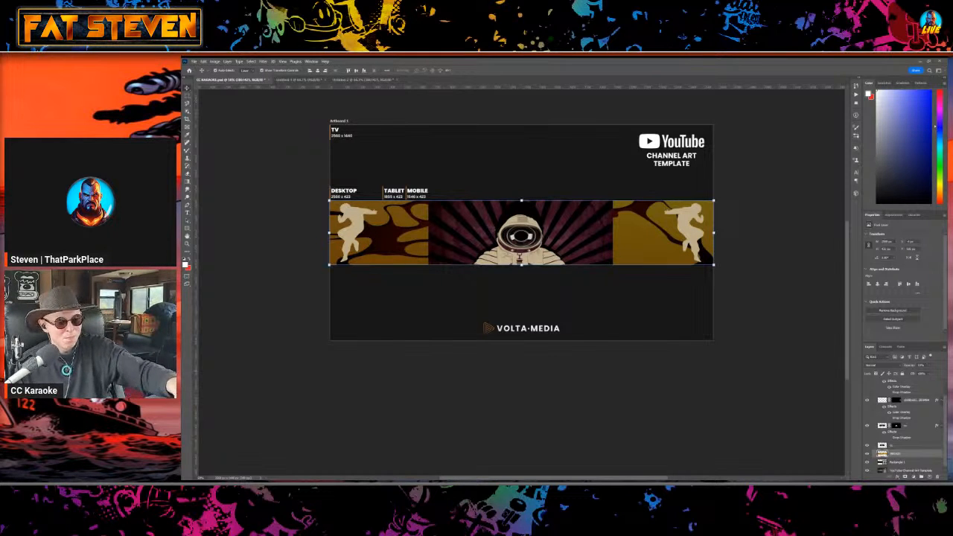
pyautogui.hotkey('ctrl', '+')
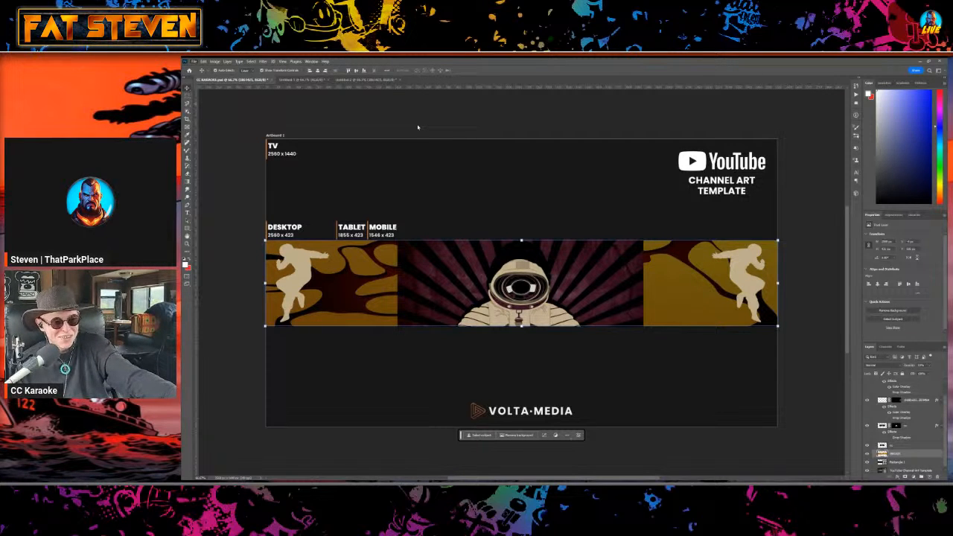
# Set the selected CC KARAOKE text's leading to 12 pt and commit the text edit.
pyautogui.hotkey('ctrl', 'z')
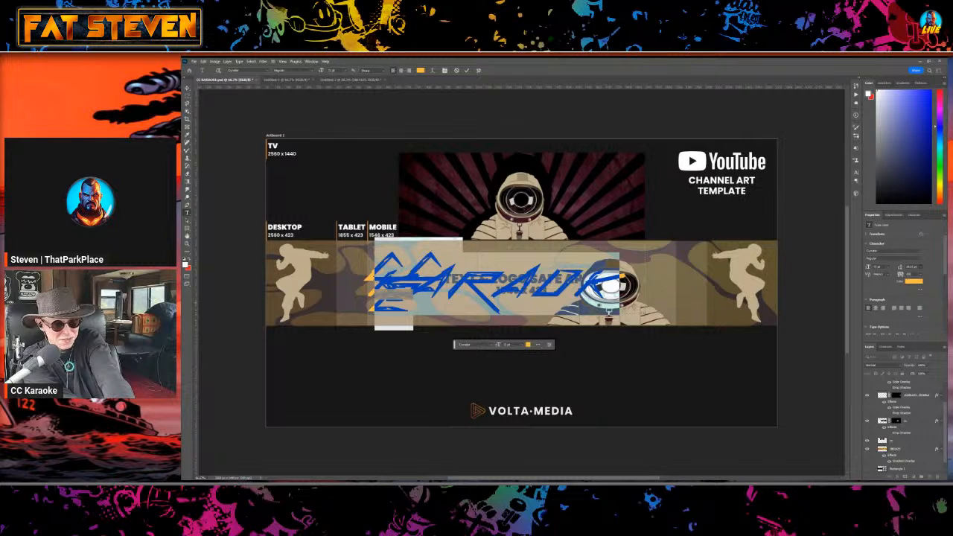
pyautogui.write('12')
pyautogui.press('Return')
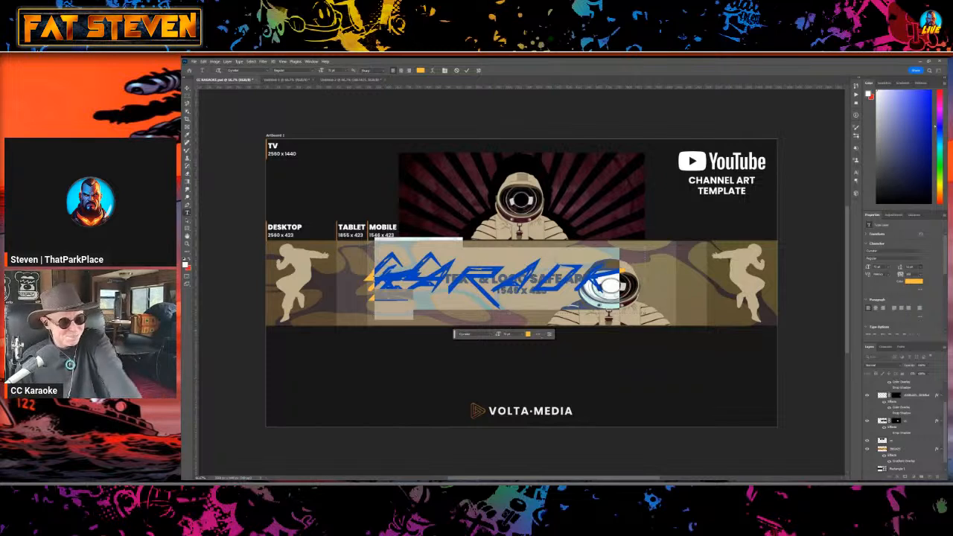
pyautogui.hotkey('ctrl', 'Return')
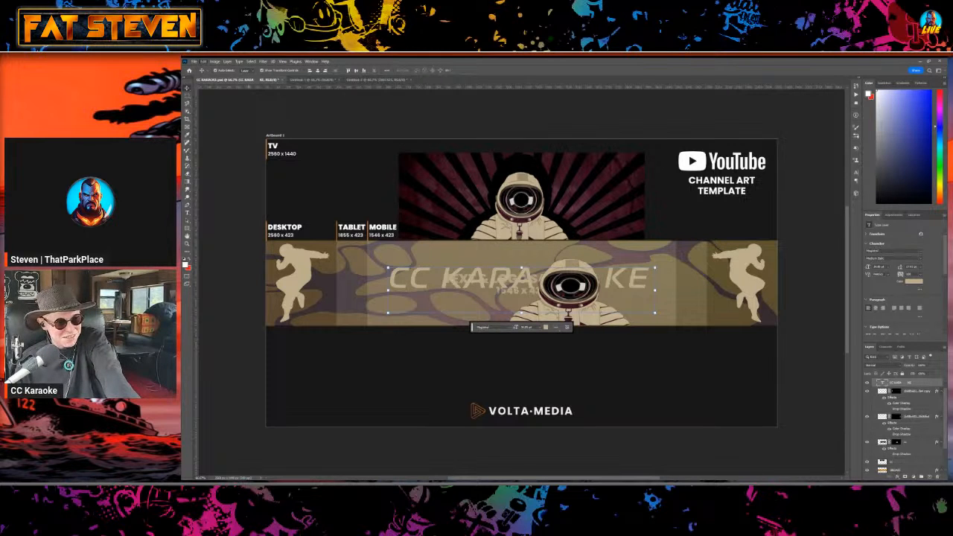
# Place the music-notes PNG from the Downloads folder as a linked image over the channel art.
pyautogui.click(232, 341)
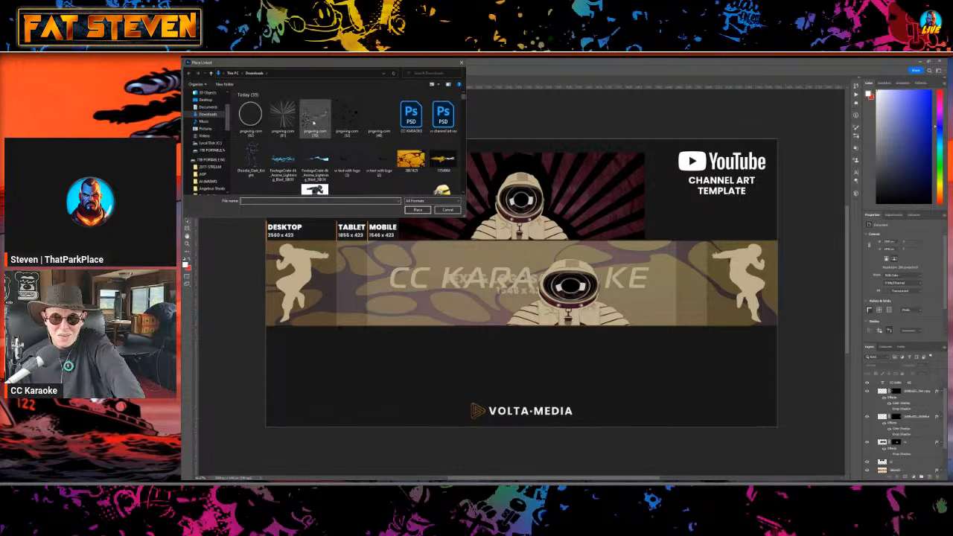
pyautogui.doubleClick(314, 119)
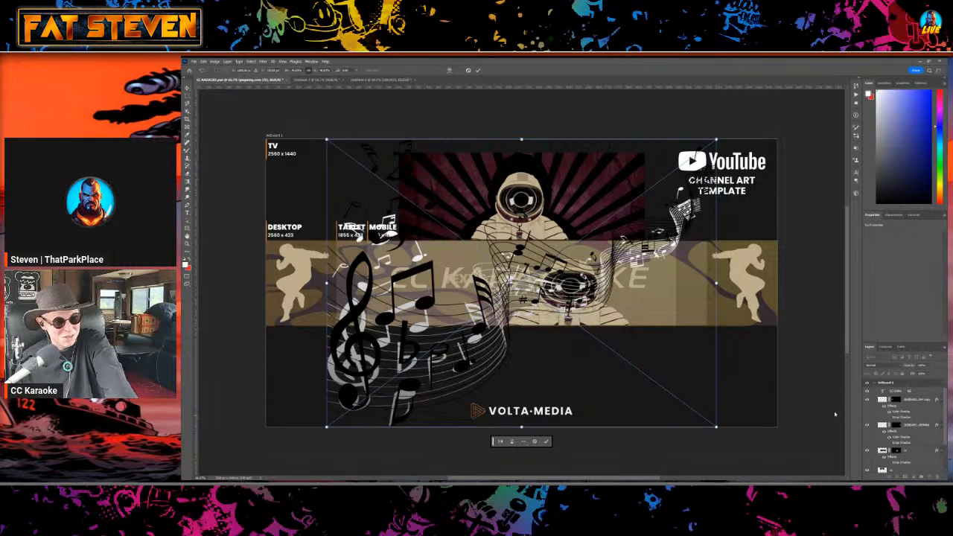
pyautogui.press('Return')
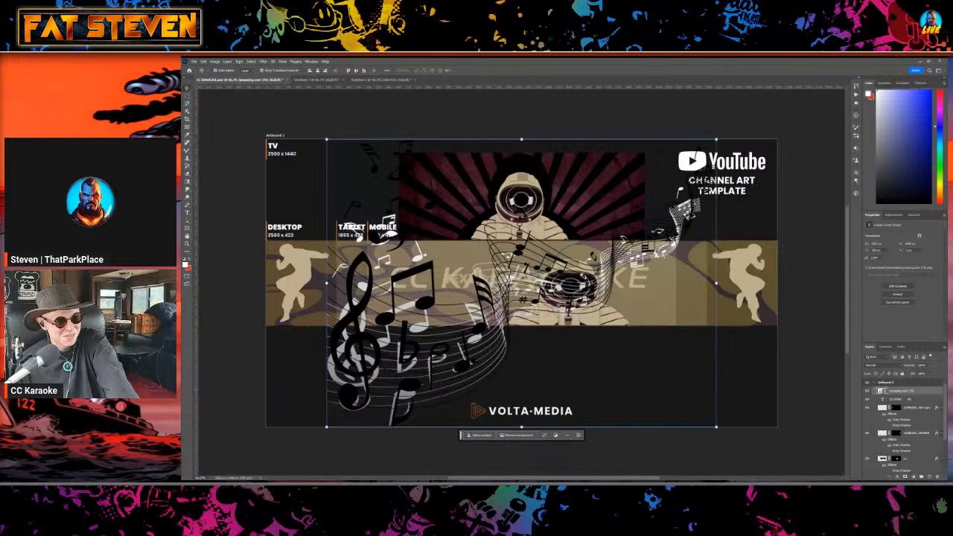
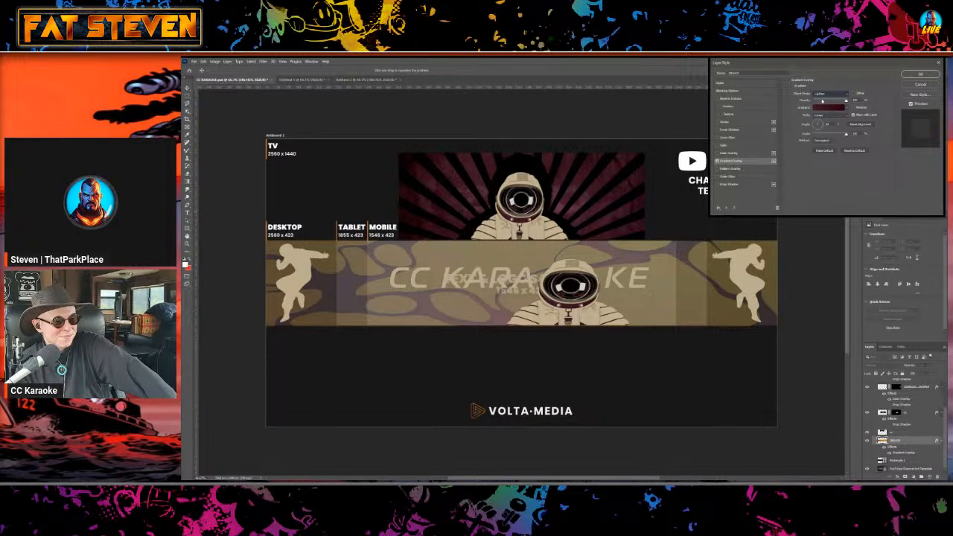
# Try Normal and Linear Dodge (Add) as the gradient overlay's blend mode on the yellow pattern layer.
pyautogui.scroll(7, 820, 98)
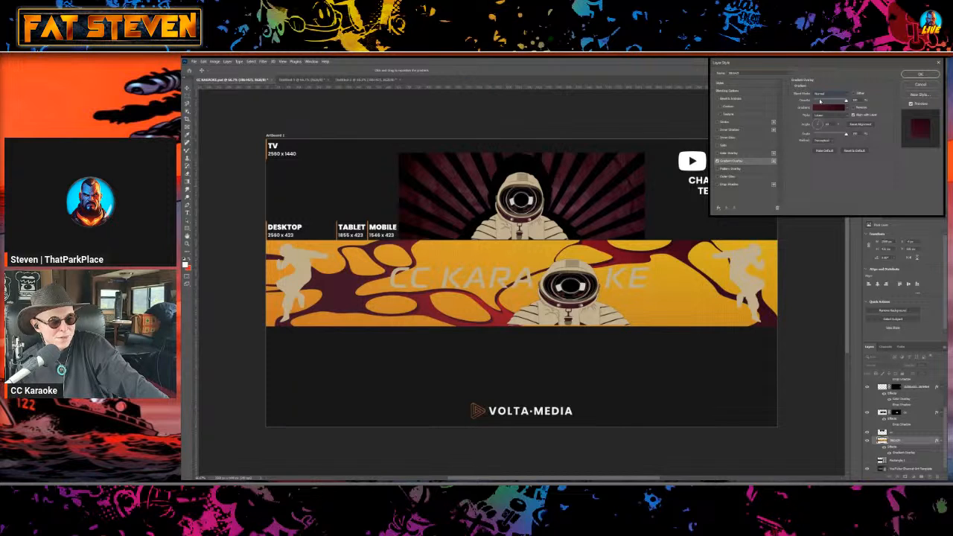
pyautogui.scroll(-3, 819, 99)
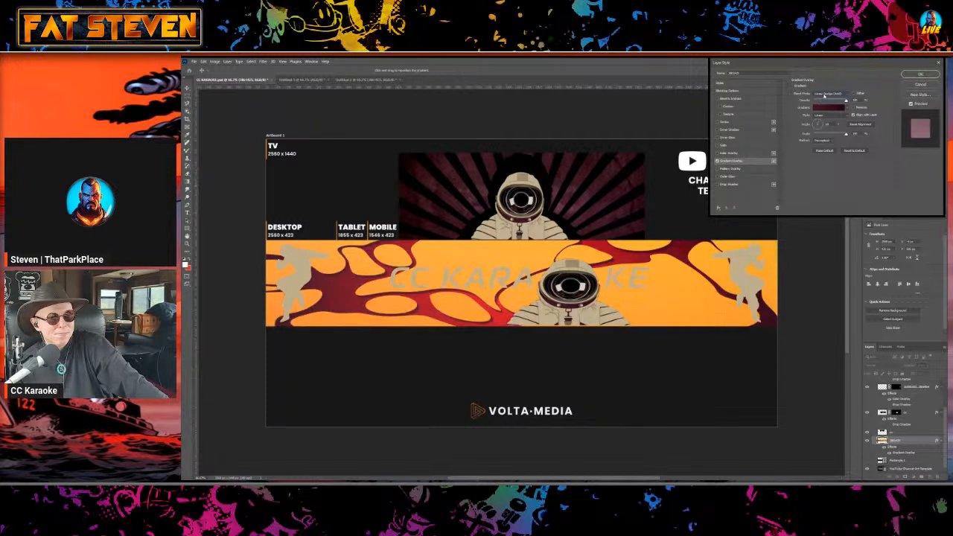
pyautogui.press('Down')
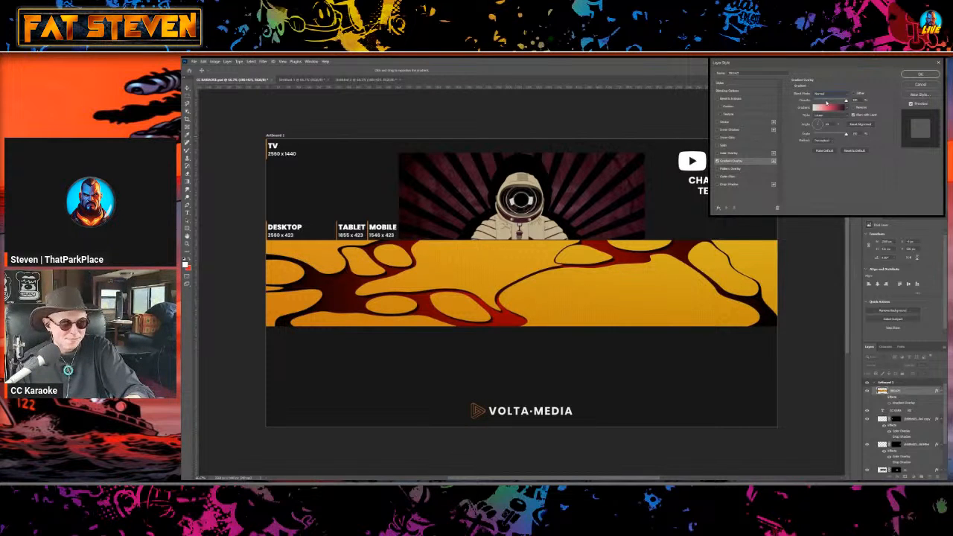
pyautogui.press('Escape')
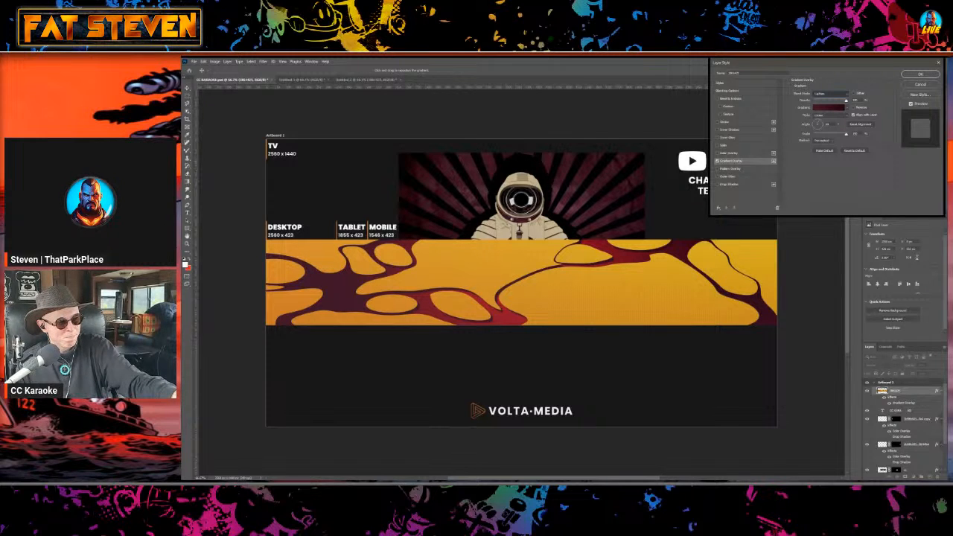
# Set the pattern layer's gradient overlay to the Darker Color blend mode and the Radial style.
pyautogui.click(830, 93)
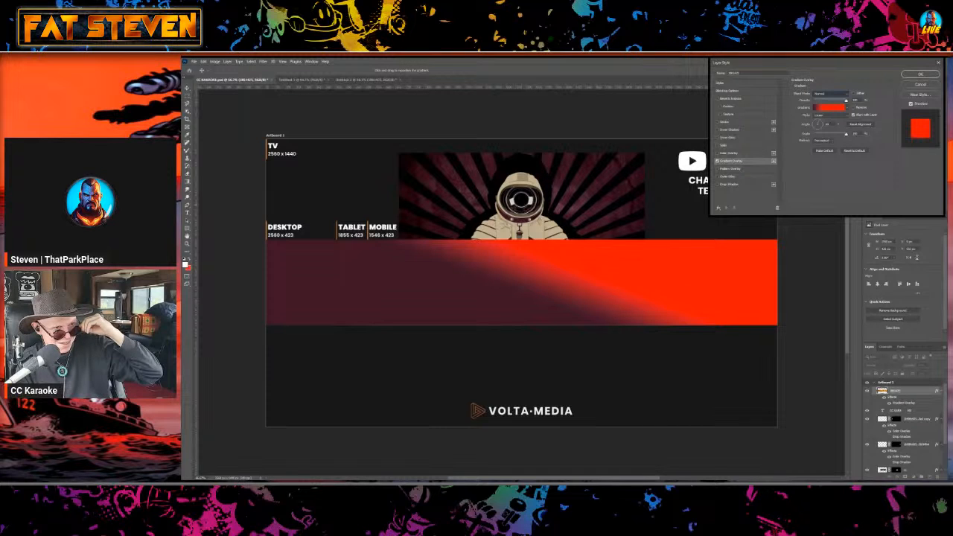
pyautogui.click(826, 135)
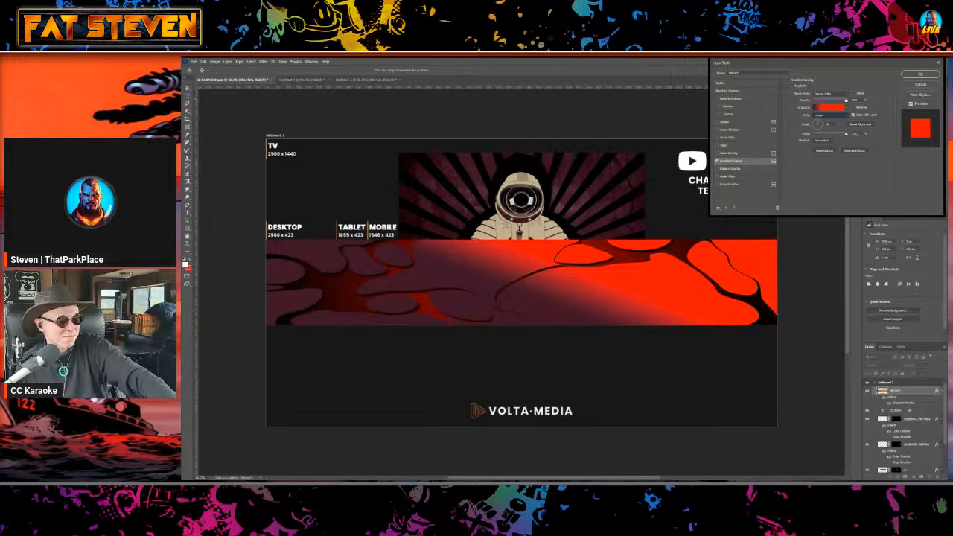
pyautogui.click(820, 127)
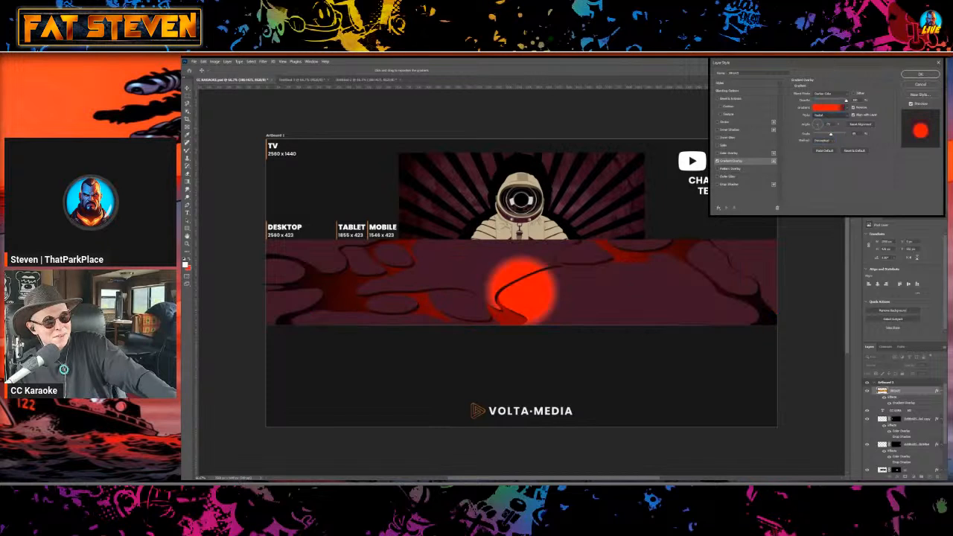
# Change the gradient overlay's style to Reflected and rotate it so the red band runs vertically across the banner's middle.
pyautogui.click(830, 115)
pyautogui.click(826, 139)
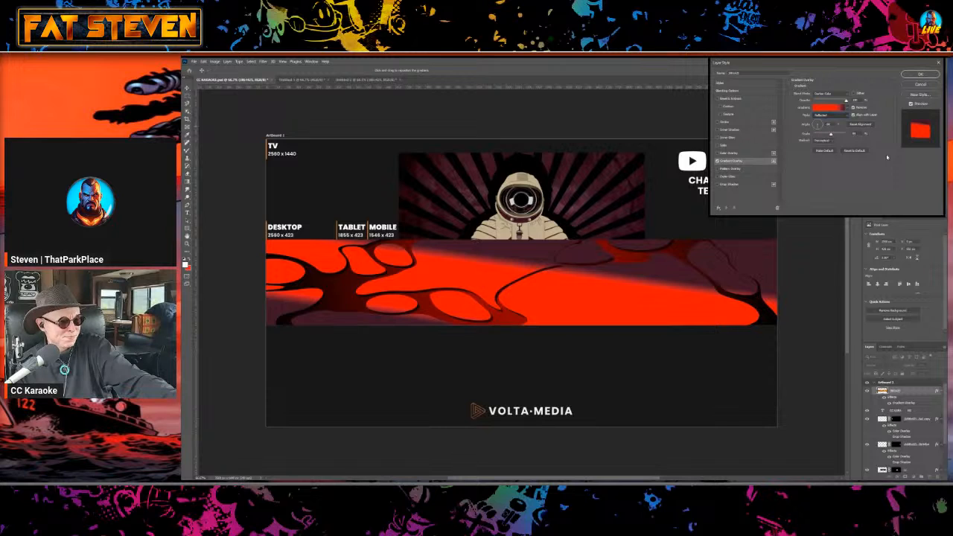
pyautogui.moveTo(886, 157); pyautogui.dragTo(848, 117)
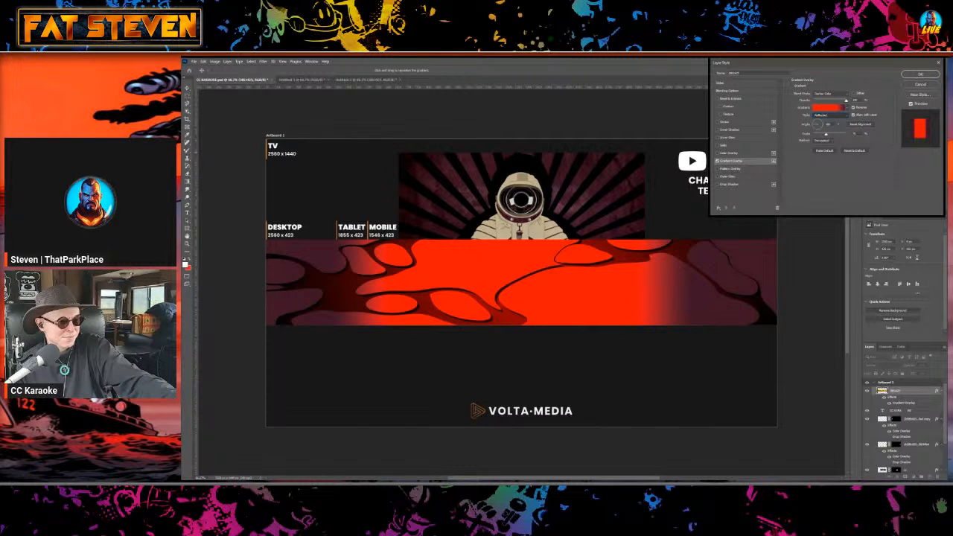
# Try the Linear and Radial styles on the gradient overlay and return it to Reflected.
pyautogui.click(825, 121)
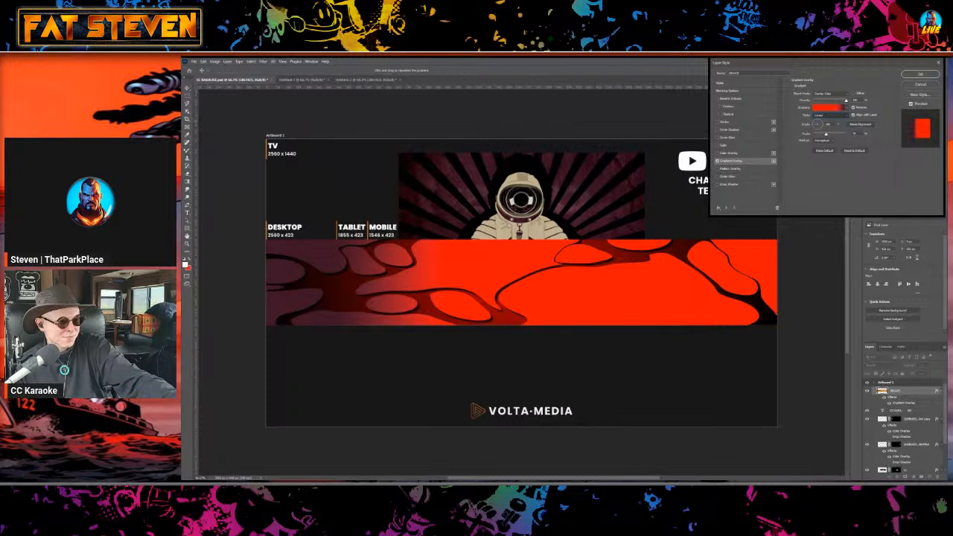
pyautogui.press('Down')
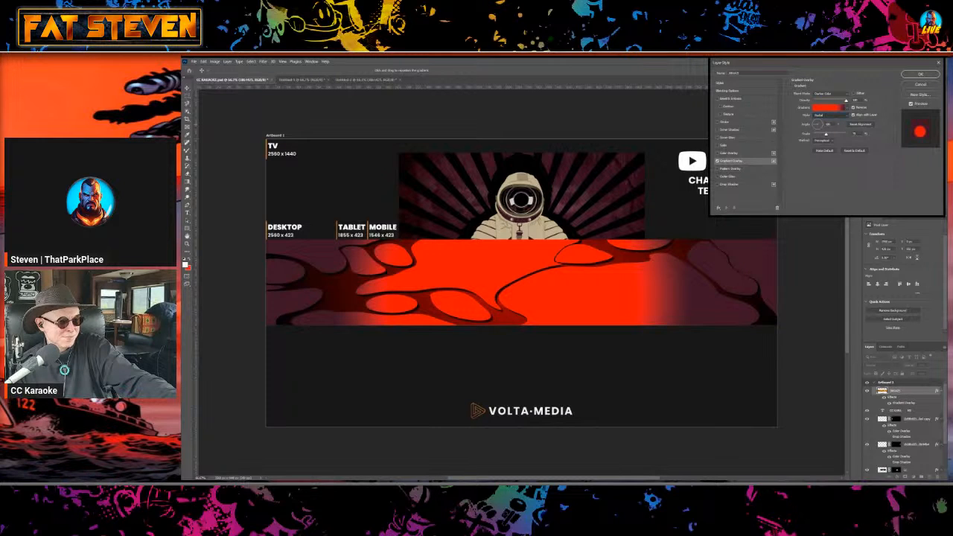
pyautogui.press('Down')
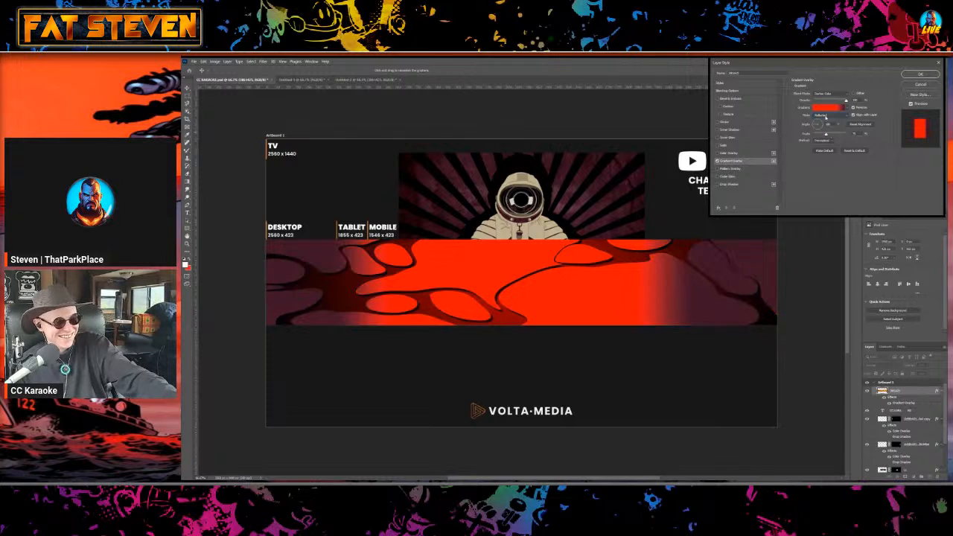
# Reduce the gradient overlay's scale slightly, compare the Diamond, Radial and Reflected styles, and apply the overlay with the Radial style.
pyautogui.moveTo(829, 134); pyautogui.dragTo(825, 133)
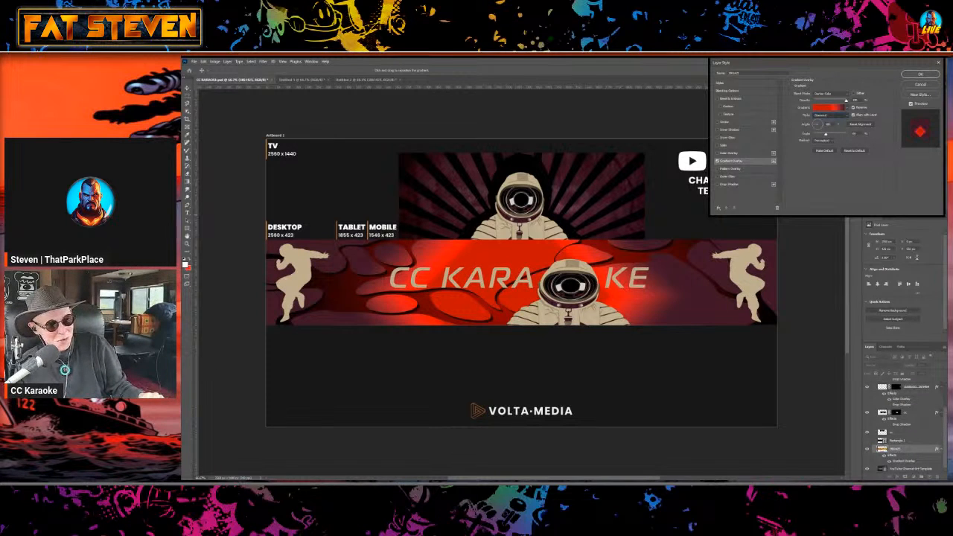
pyautogui.press('Up')
pyautogui.press('Up')
pyautogui.press('Up')
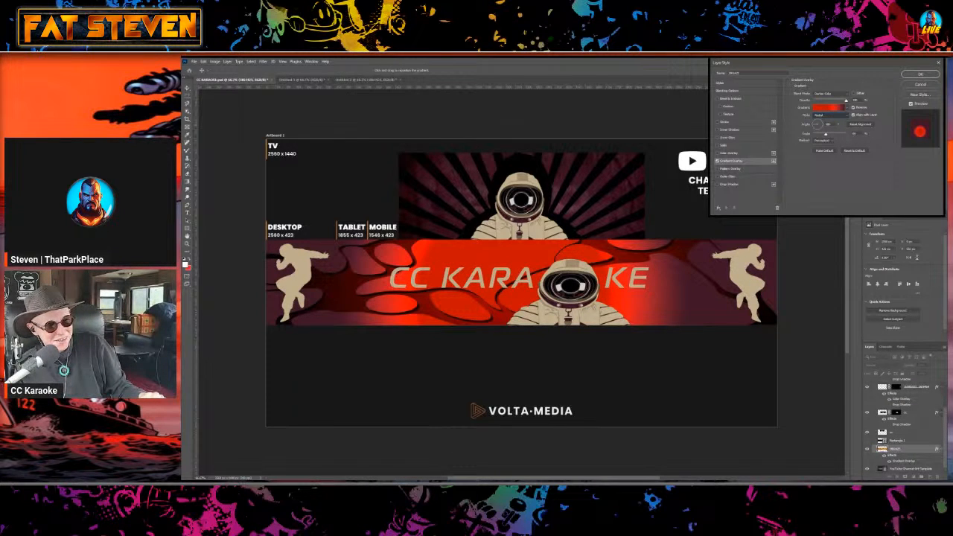
pyautogui.press('Down')
pyautogui.press('Down')
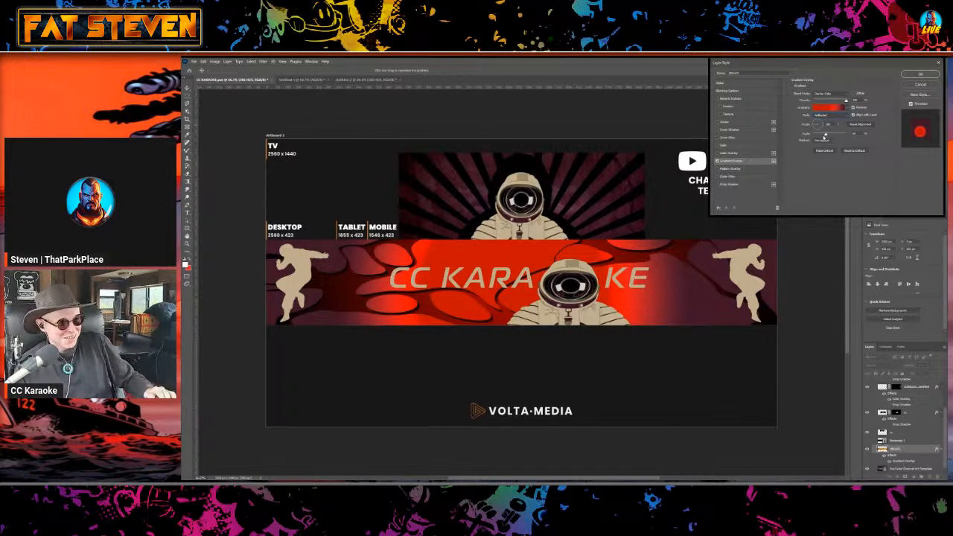
pyautogui.press('Down')
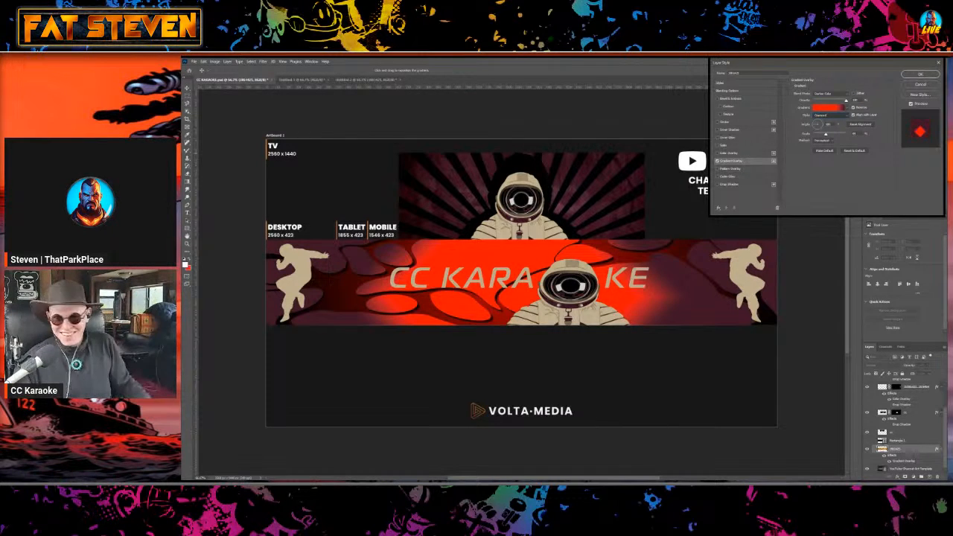
pyautogui.click(830, 115)
pyautogui.click(823, 125)
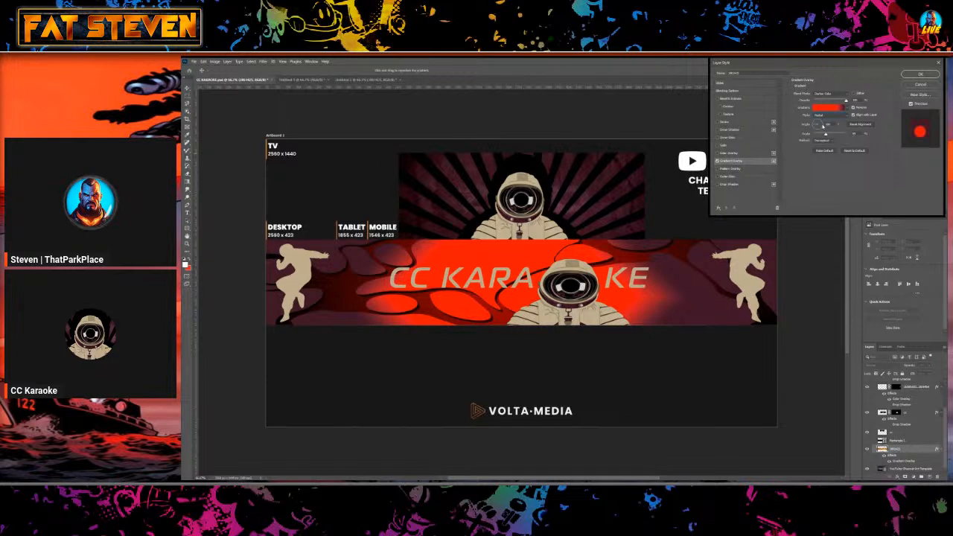
pyautogui.press('Return')
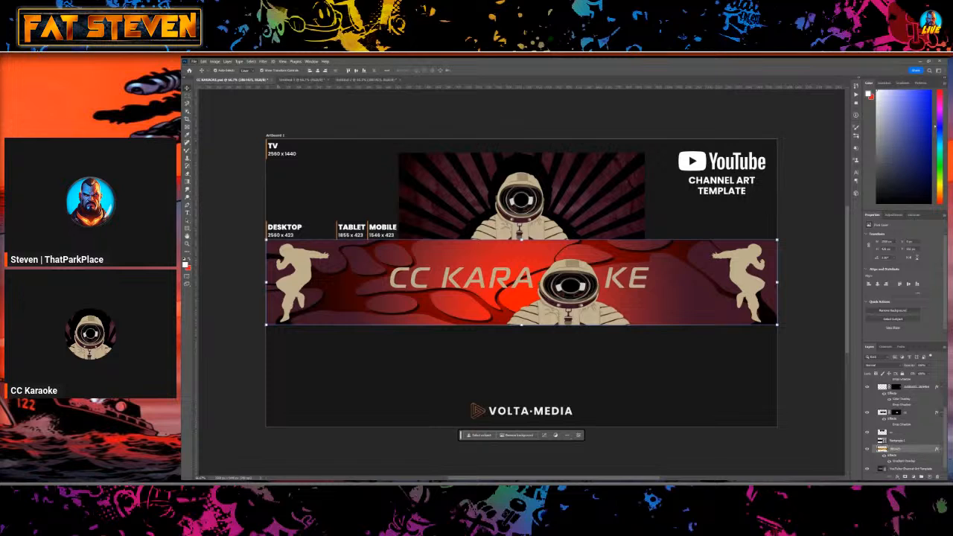
# Add the sunburst image stretched across the full banner strip and try another blend mode on it.
pyautogui.hotkey('ctrl', 'v')
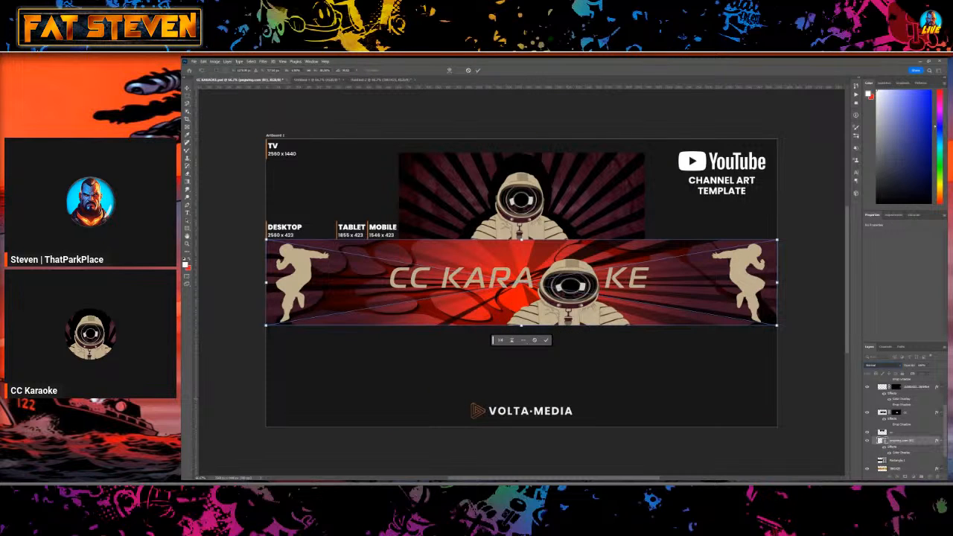
pyautogui.hotkey('shift', '+')
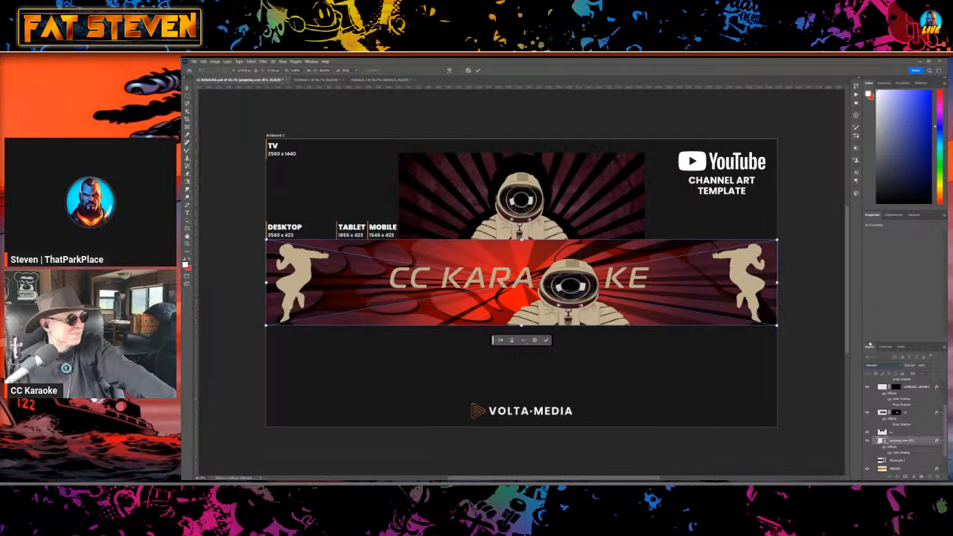
pyautogui.press('Return')
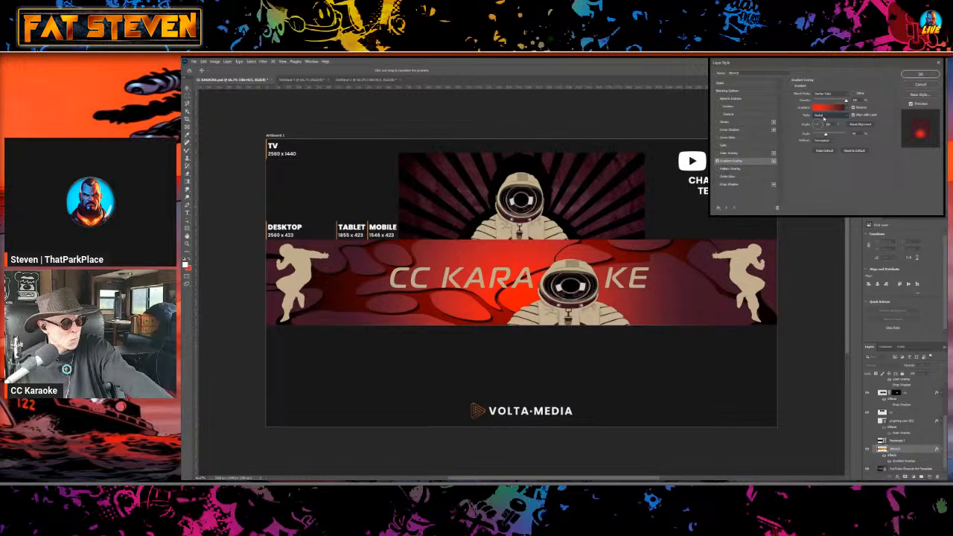
# Shrink the scale of the pattern layer's radial gradient overlay and set its blend mode to Normal.
pyautogui.moveTo(825, 134); pyautogui.dragTo(822, 135)
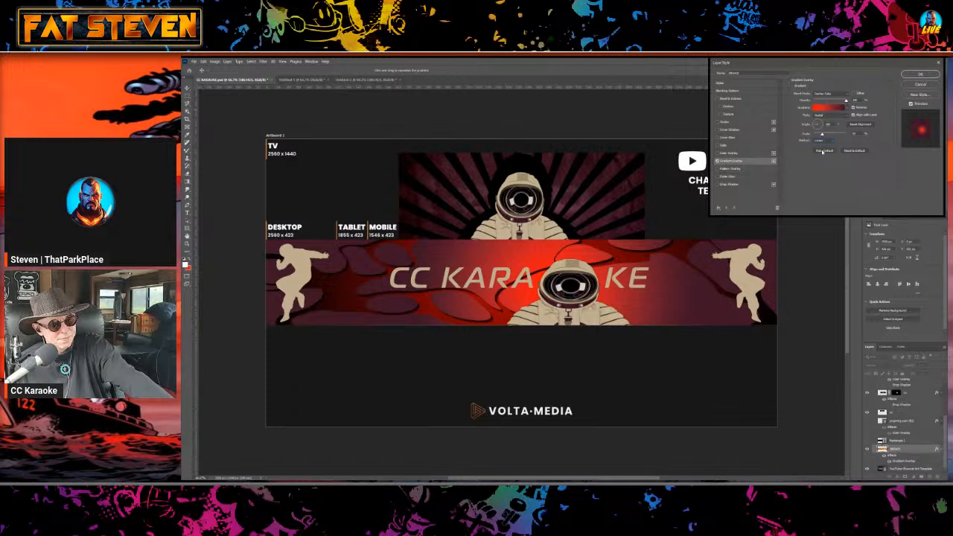
pyautogui.moveTo(822, 135); pyautogui.dragTo(817, 135)
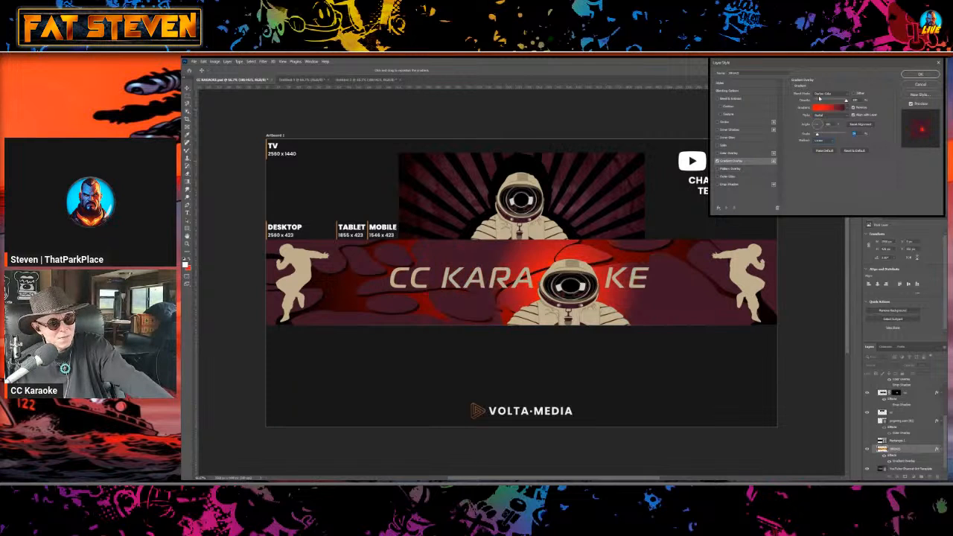
pyautogui.click(821, 93)
pyautogui.click(820, 101)
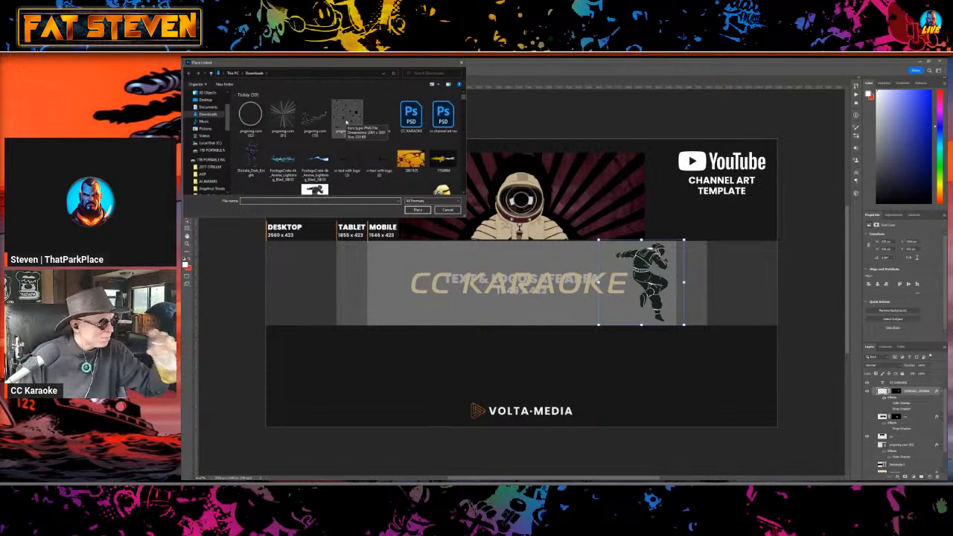
# Place the speckled texture, debris strip and ring PNGs from Downloads as linked images and select the CC KARAOKE text layer.
pyautogui.doubleClick(346, 122)
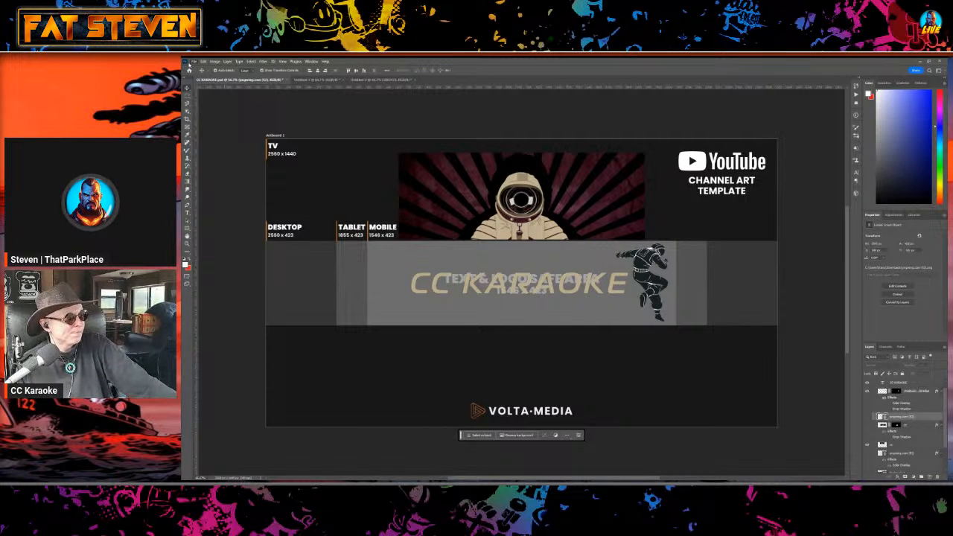
pyautogui.moveTo(224, 96)
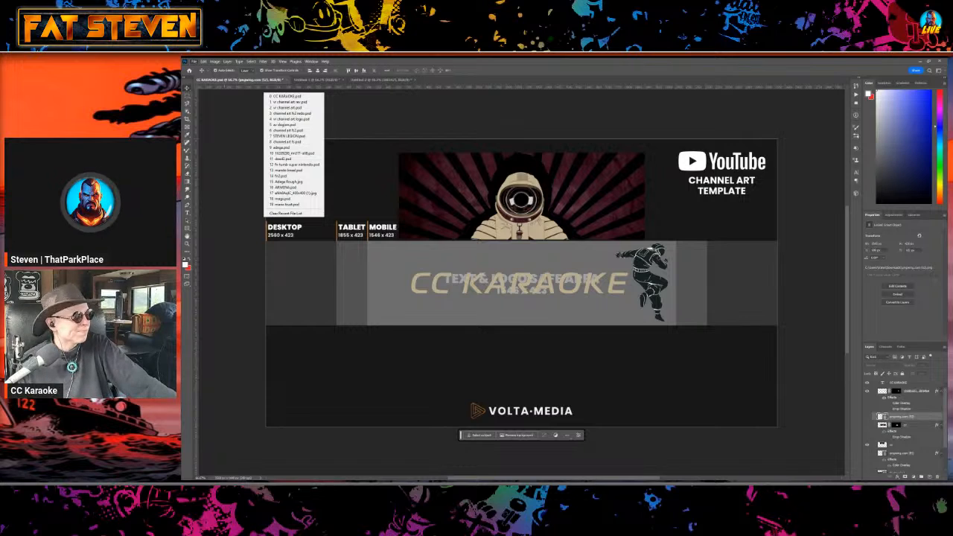
pyautogui.press('Escape')
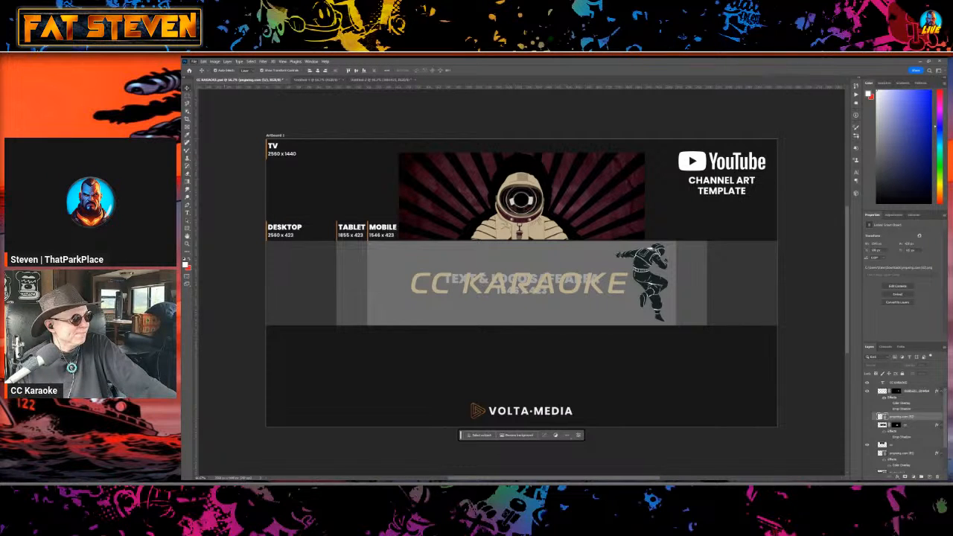
pyautogui.click(212, 199)
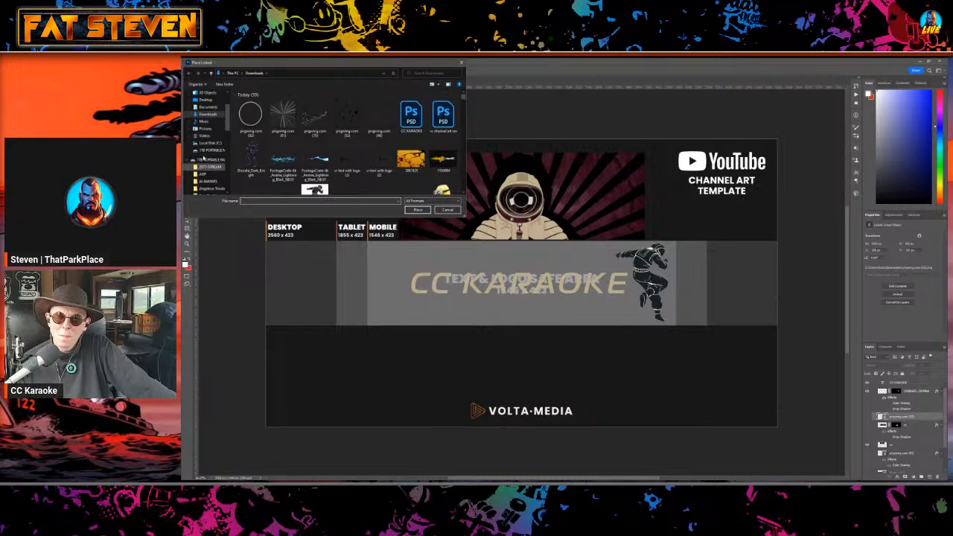
pyautogui.click(310, 117)
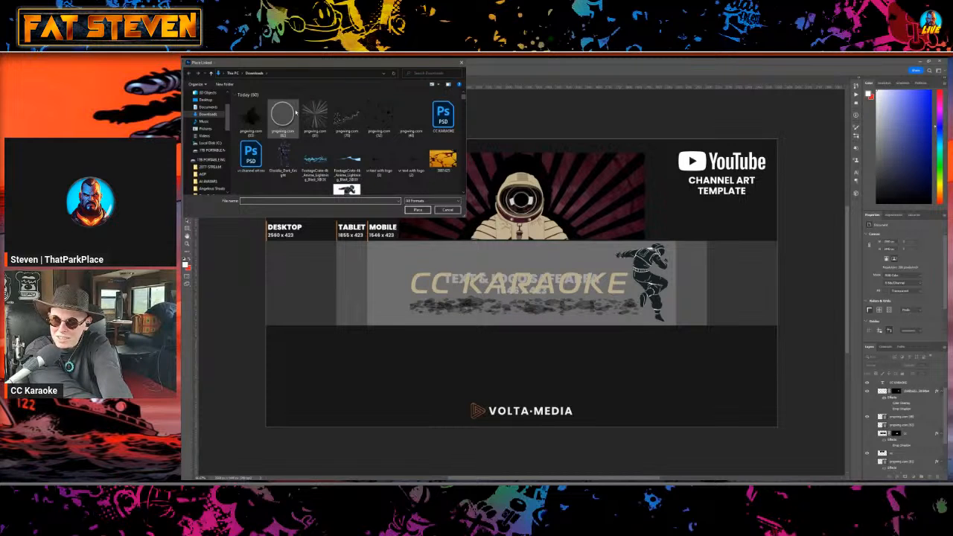
pyautogui.doubleClick(284, 115)
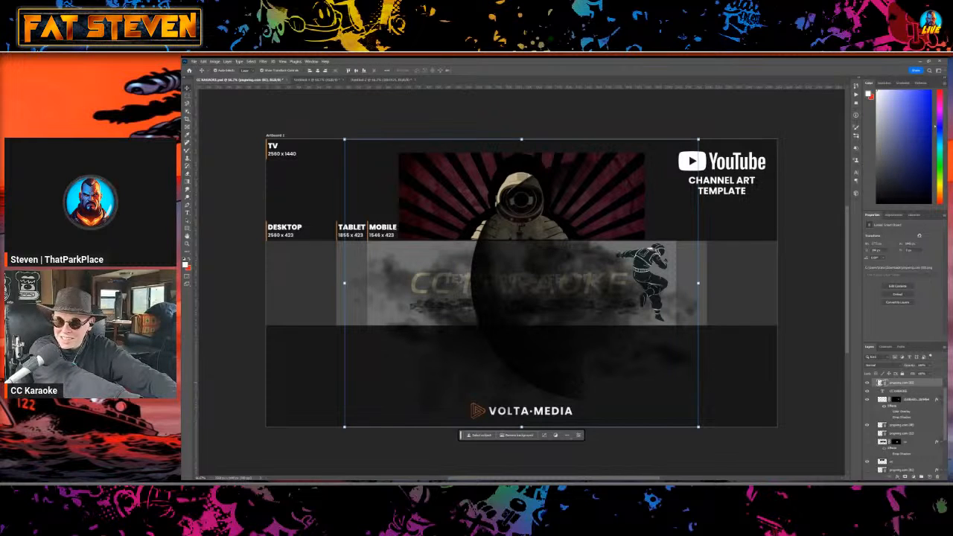
pyautogui.click(906, 393)
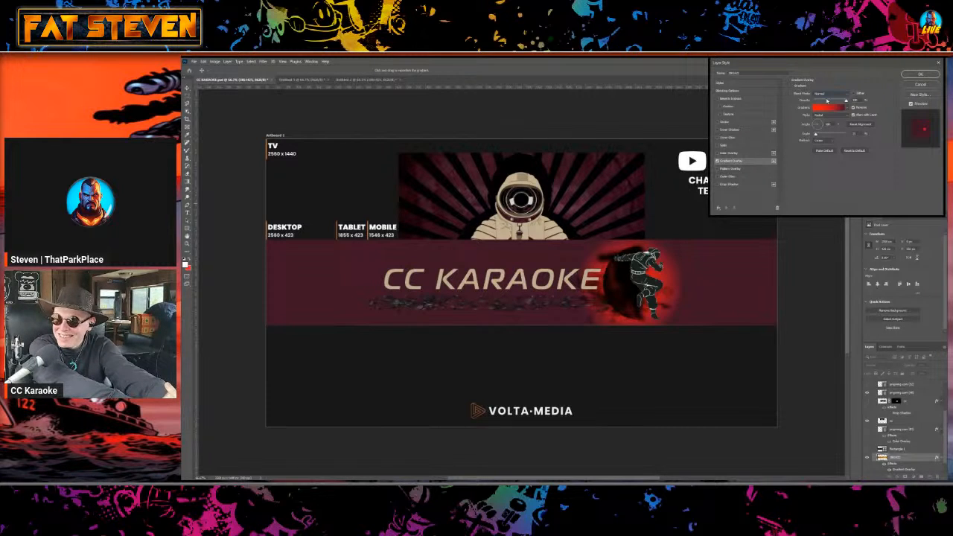
# Give the debris strip below the title a red gradient overlay and try the Angle and Reflected styles on it.
pyautogui.press('Escape')
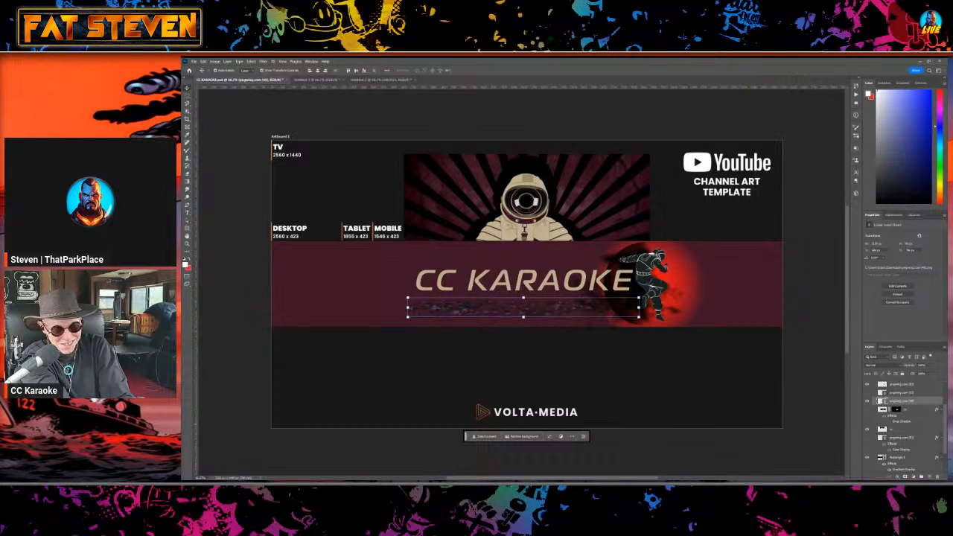
pyautogui.click(912, 451)
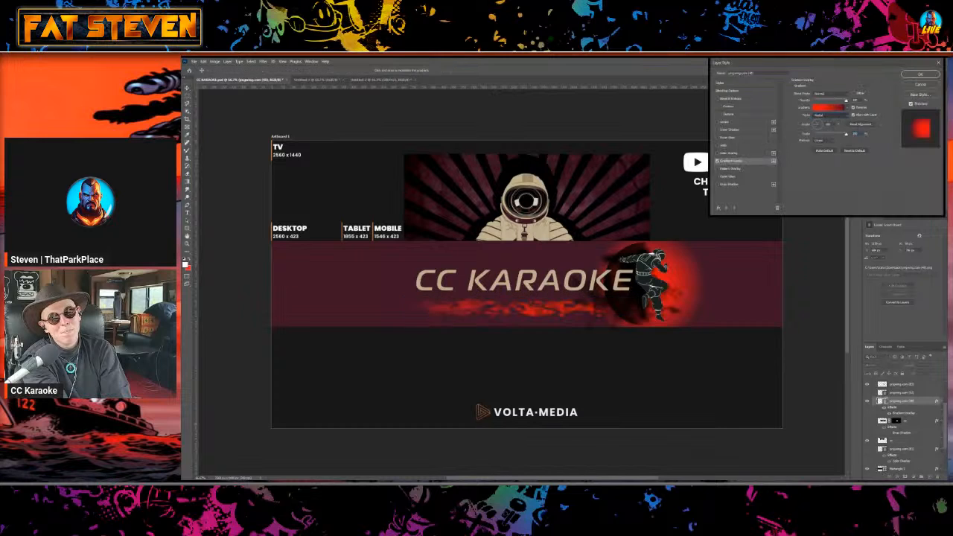
pyautogui.click(822, 115)
pyautogui.click(827, 132)
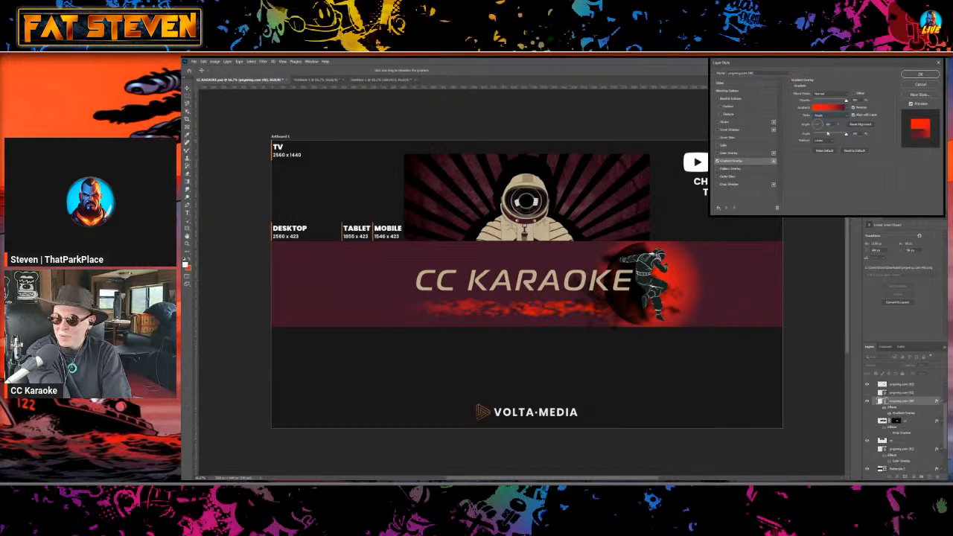
pyautogui.click(823, 115)
pyautogui.click(827, 136)
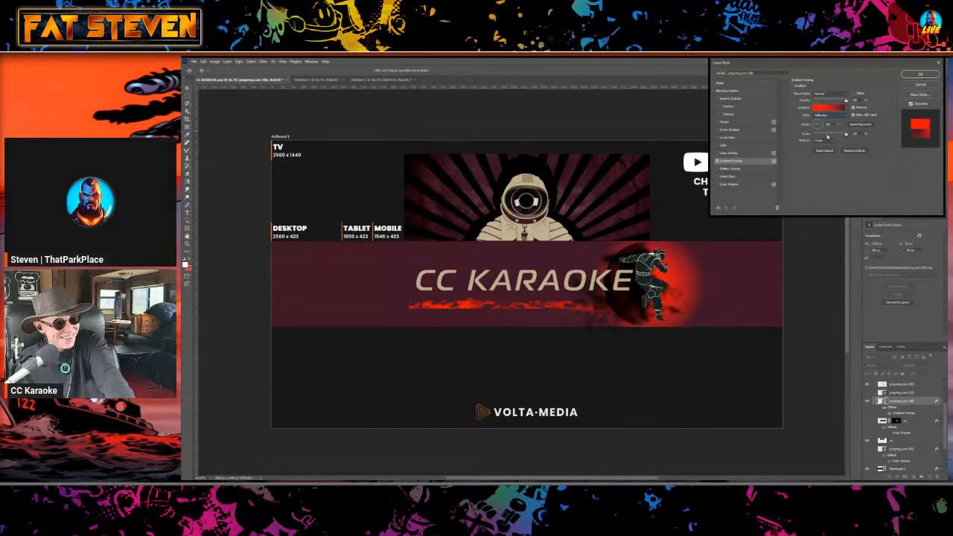
pyautogui.press('Escape')
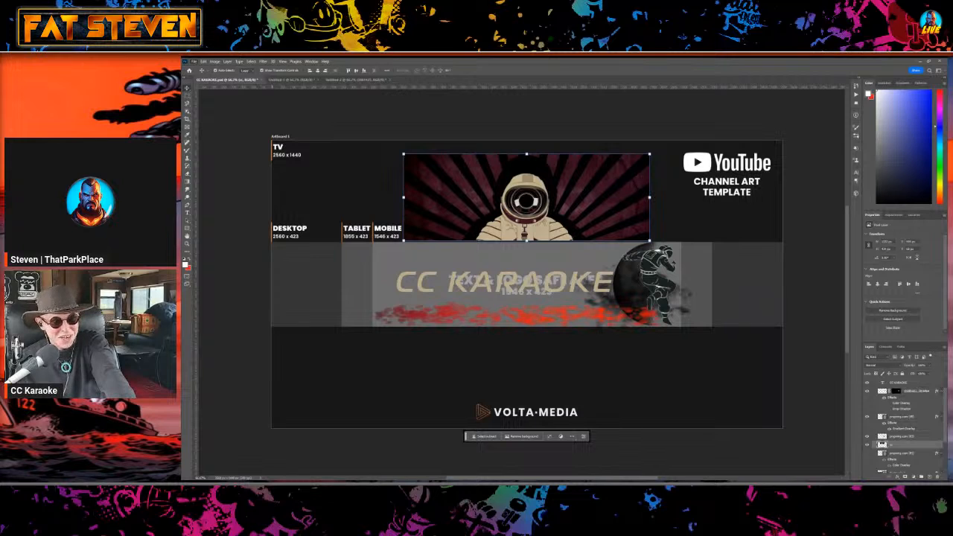
# Place a black brush-stroke image beside the jumping figure and duplicate the smoky moon layer behind the figure.
pyautogui.click(214, 191)
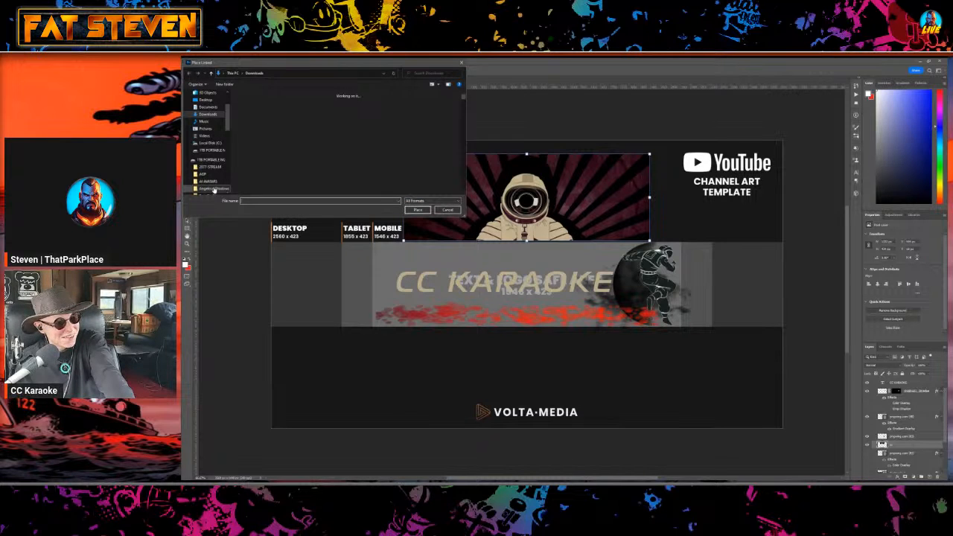
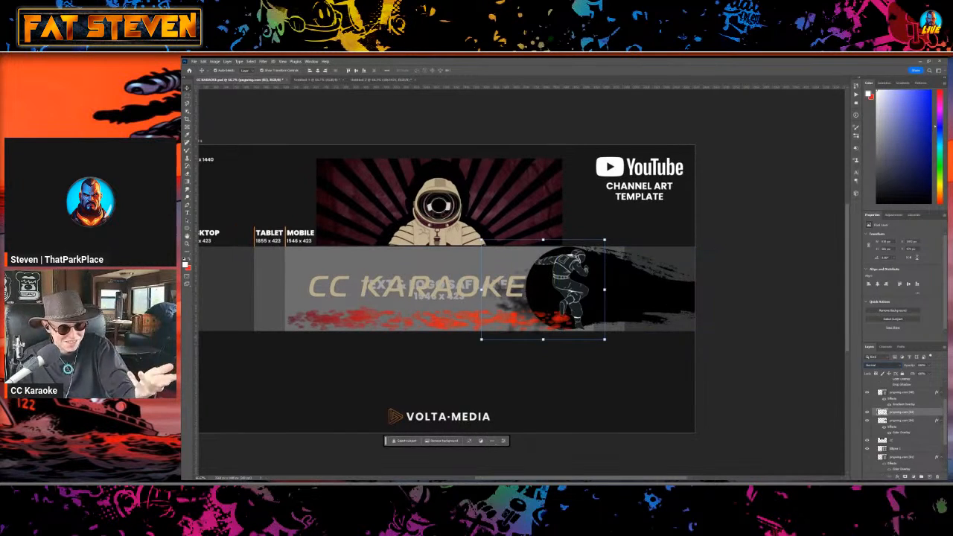
pyautogui.click(881, 365)
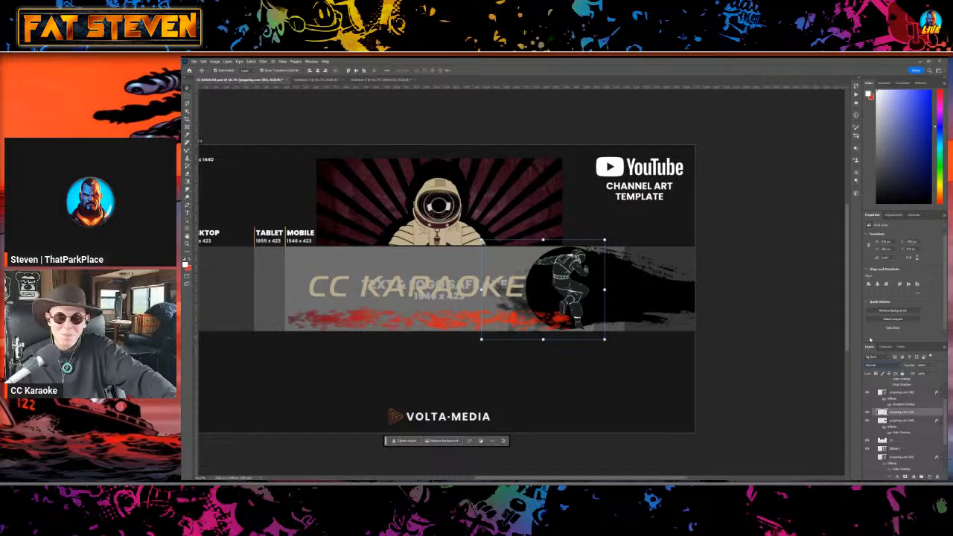
pyautogui.click(900, 413)
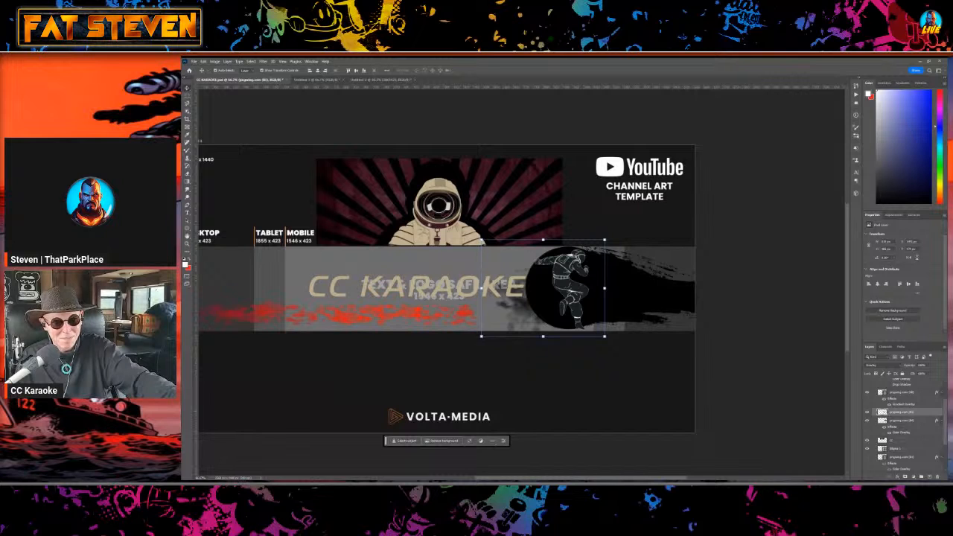
pyautogui.hotkey('ctrl', 'j')
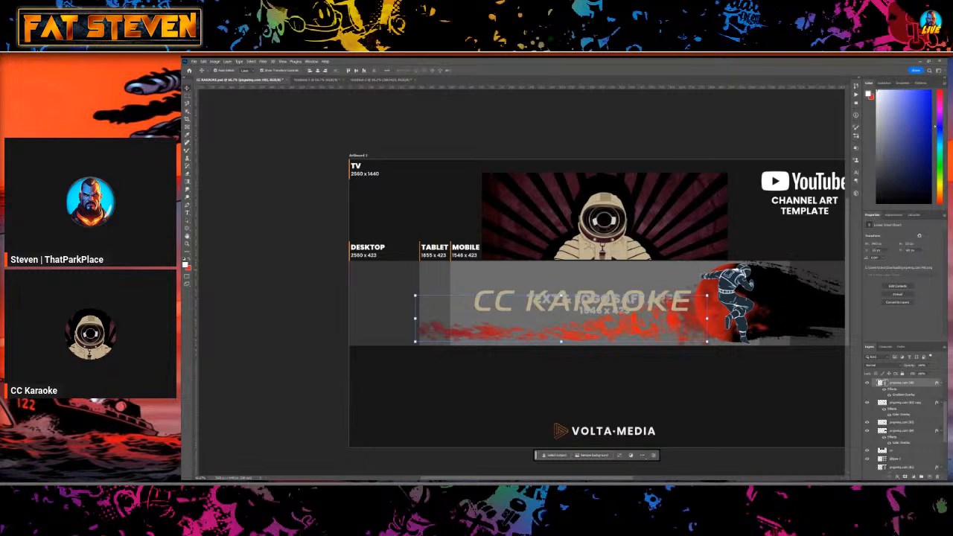
# Give the CC KARAOKE title layer a drop shadow and an inner glow.
pyautogui.click(905, 383)
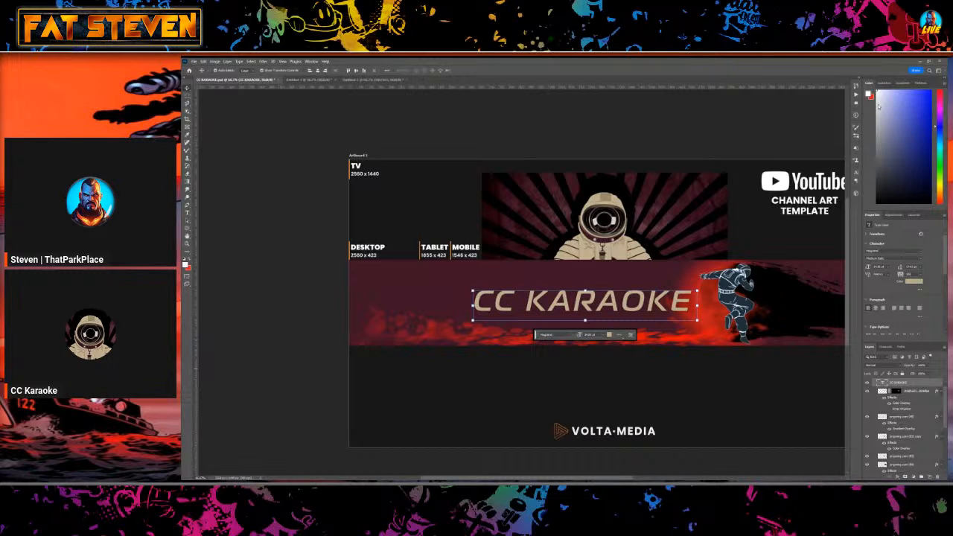
pyautogui.click(879, 107)
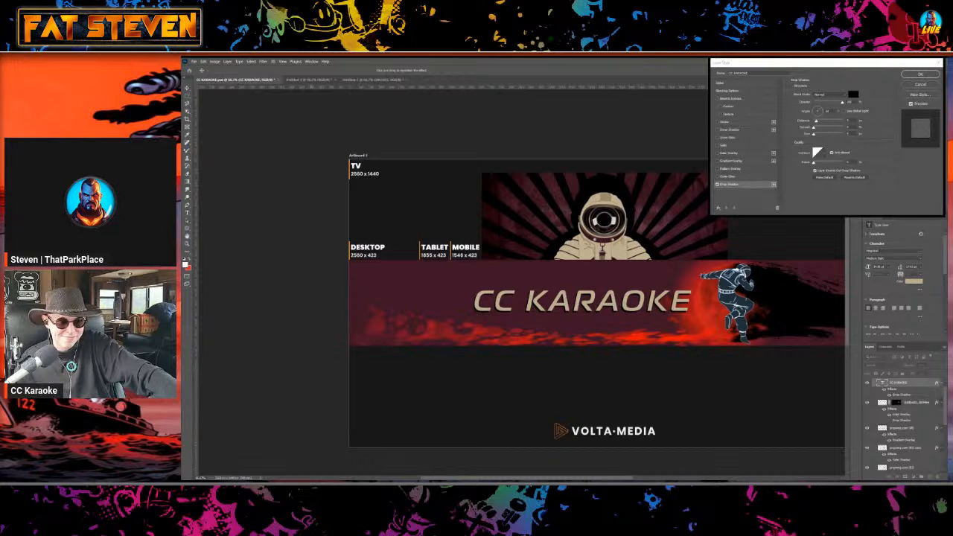
pyautogui.click(730, 137)
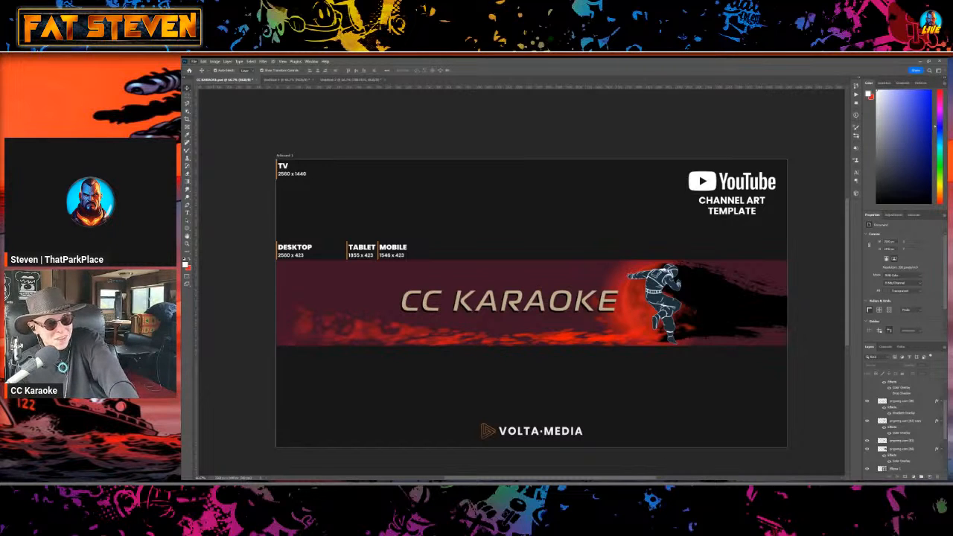
# Undo the last edits to the banner, including those made to the blue lightning blast.
pyautogui.hotkey('ctrl', 'z')
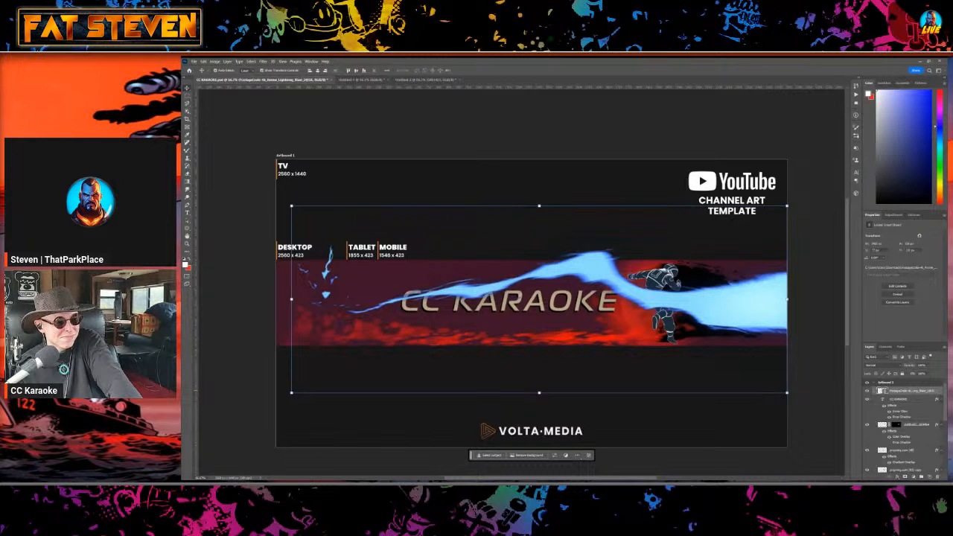
pyautogui.hotkey('ctrl', 'z')
pyautogui.hotkey('ctrl', 'z')
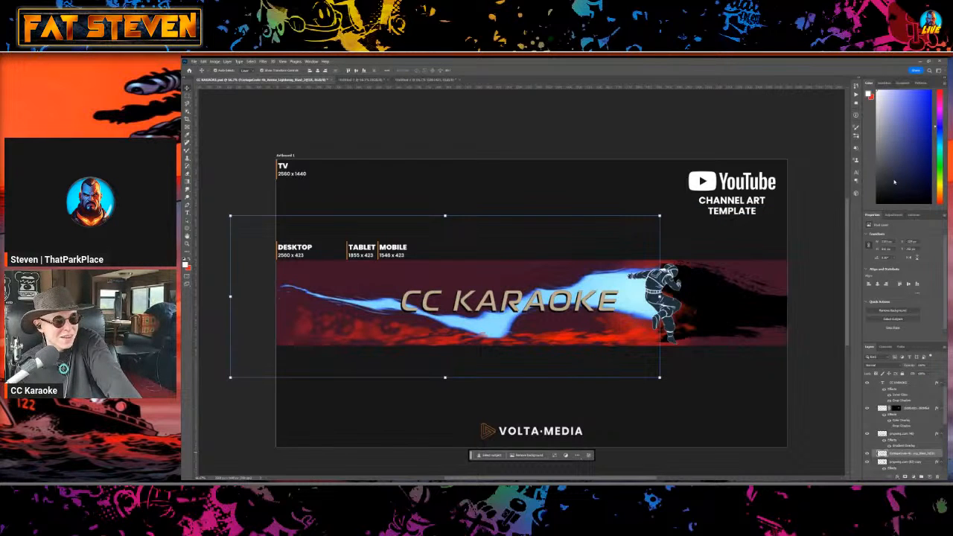
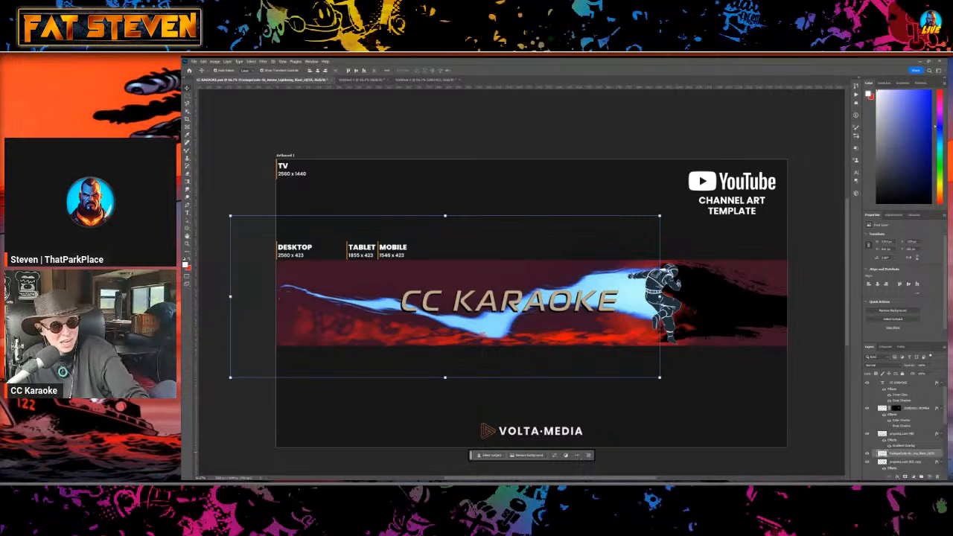
# Open the blending options of the lightning blast layer and try the Saturation blend mode on it.
pyautogui.hotkey('ctrl', 't')
pyautogui.hotkey('ctrl', '-')
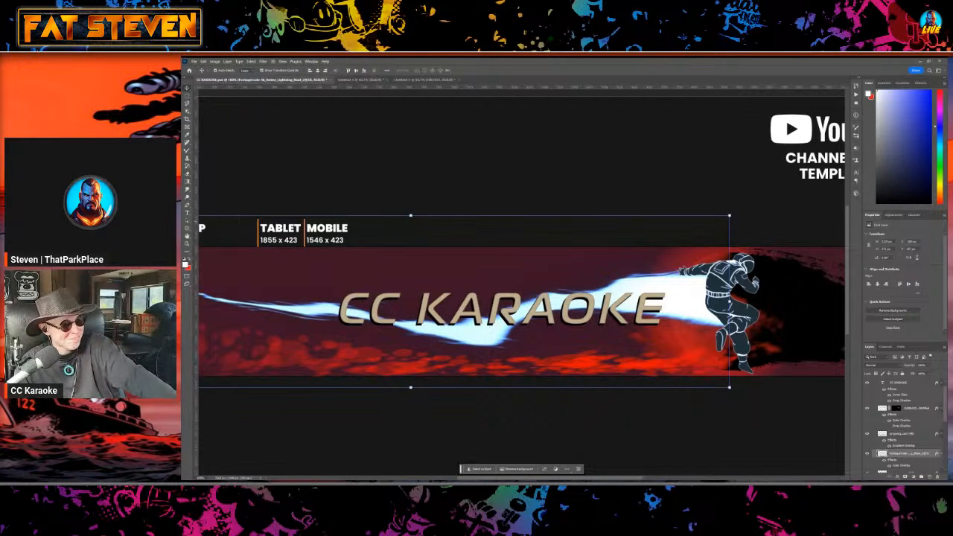
pyautogui.doubleClick(882, 453)
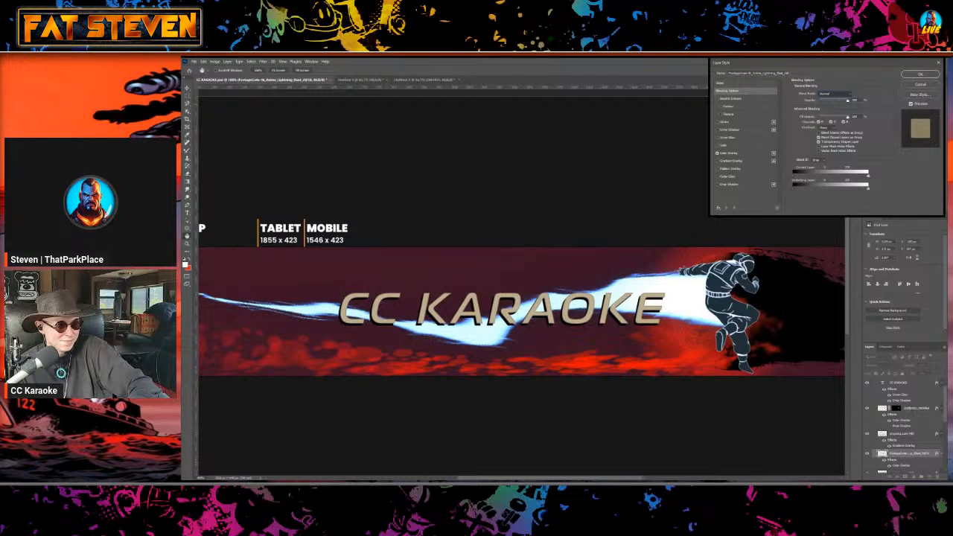
pyautogui.hotkey('ctrl', '-')
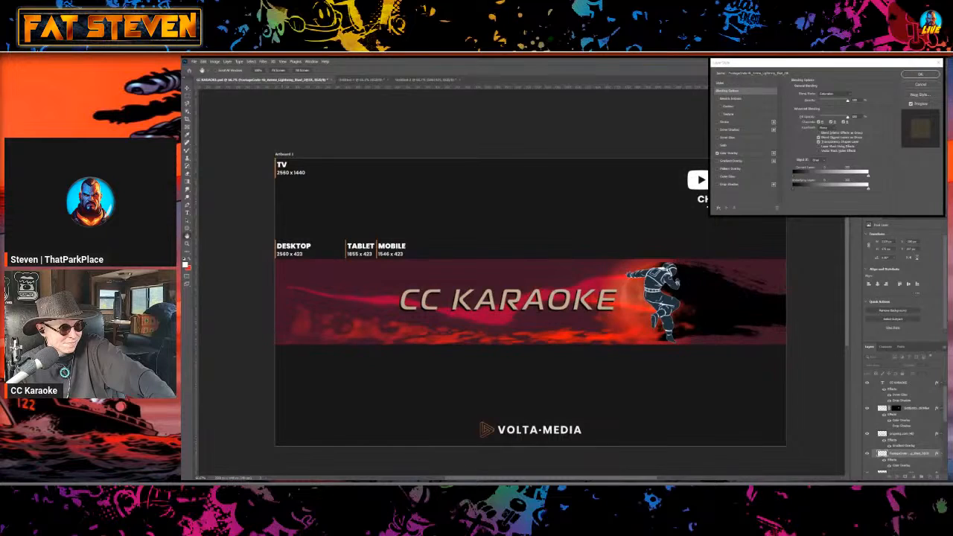
pyautogui.click(826, 95)
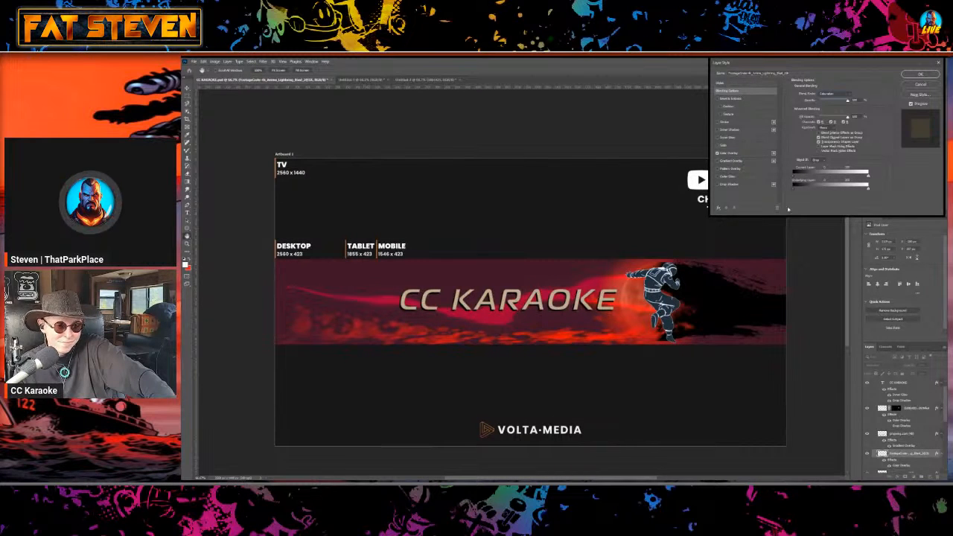
pyautogui.scroll(3, 827, 95)
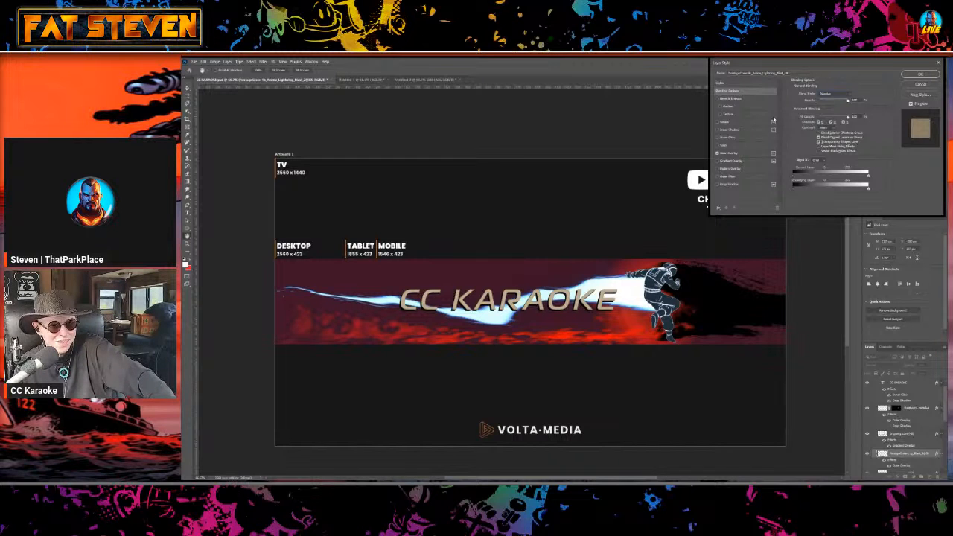
# Cycle through the blend modes for the lightning blast layer and settle on Lighten.
pyautogui.press('Down')
pyautogui.press('Down')
pyautogui.press('Down')
pyautogui.press('Up')
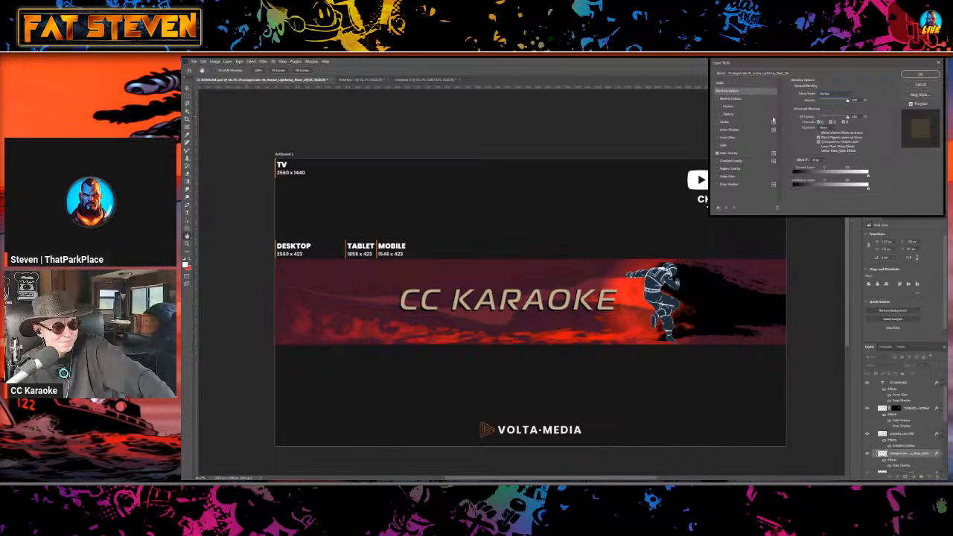
pyautogui.press('Down')
pyautogui.press('Down')
pyautogui.press('Down')
pyautogui.press('Down')
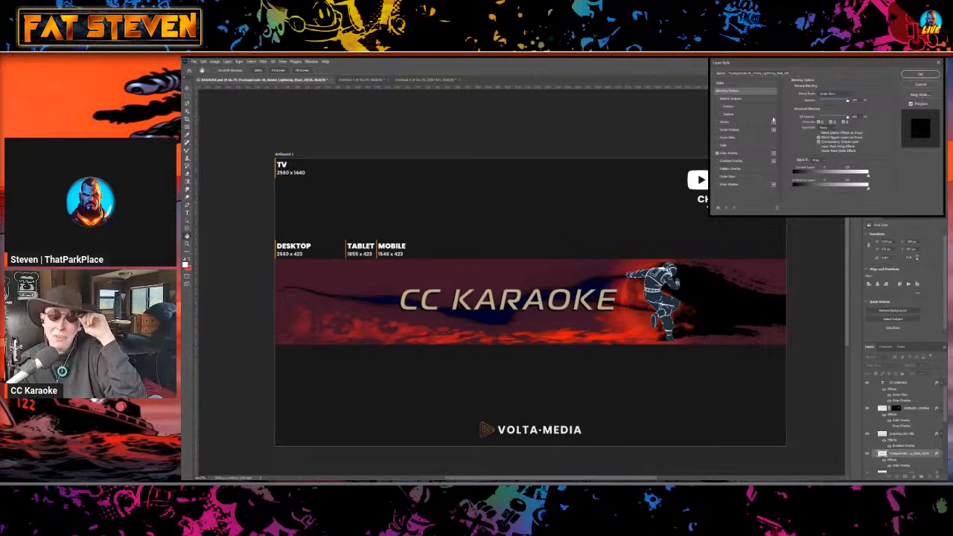
pyautogui.press('Down')
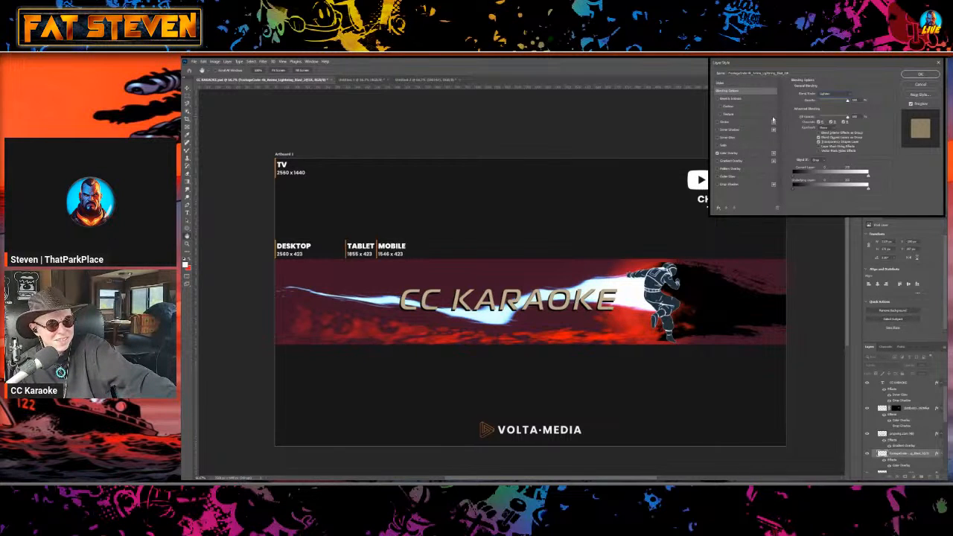
pyautogui.press('Down')
pyautogui.press('Down')
pyautogui.press('Down')
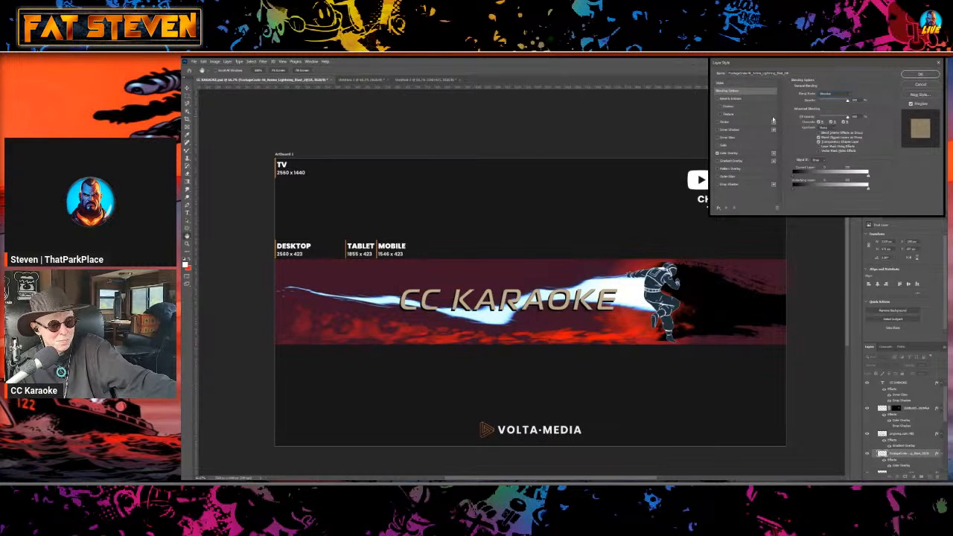
pyautogui.press('Down')
pyautogui.press('Down')
pyautogui.press('Down')
pyautogui.press('Down')
pyautogui.press('Down')
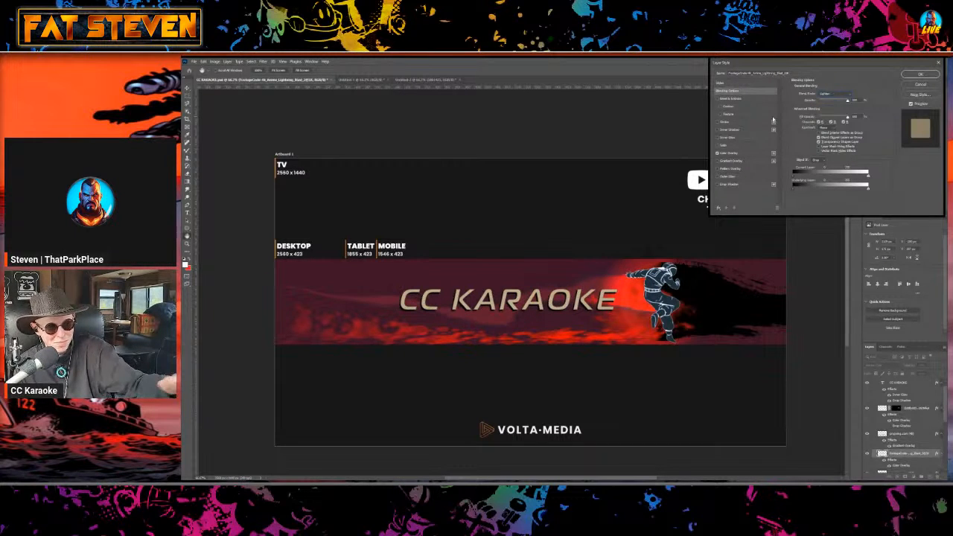
pyautogui.press('Down')
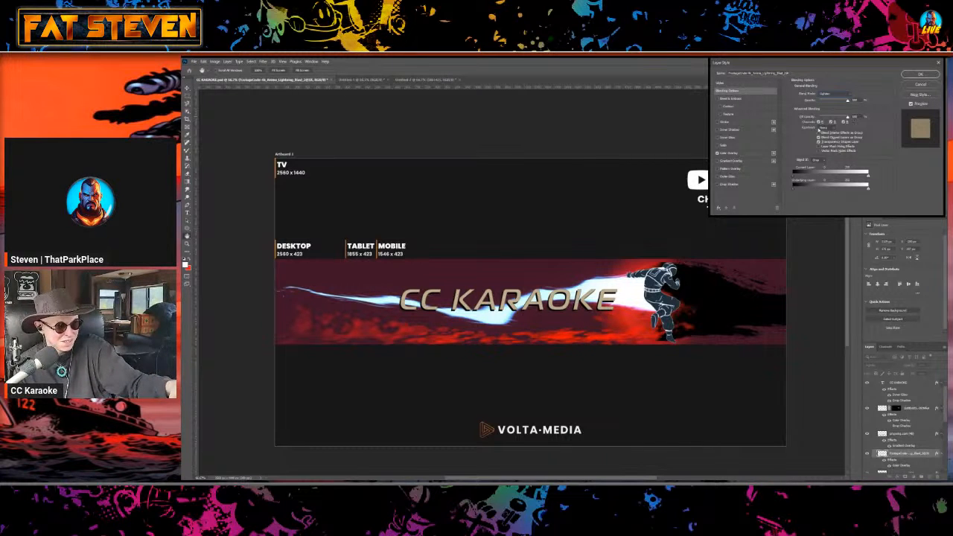
# Add an outer glow in white (ffffff) to the lightning blast layer and reduce its range and size to the minimum.
pyautogui.click(740, 153)
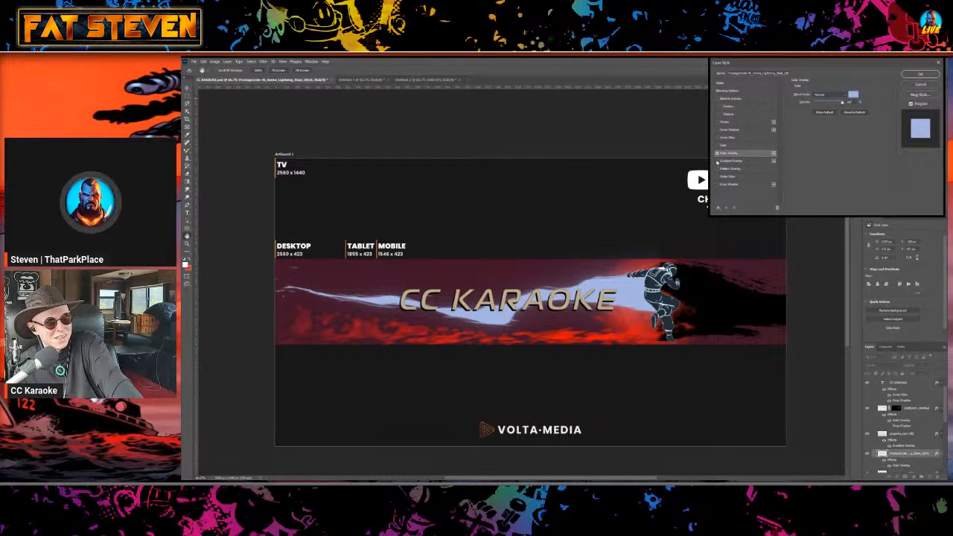
pyautogui.click(717, 176)
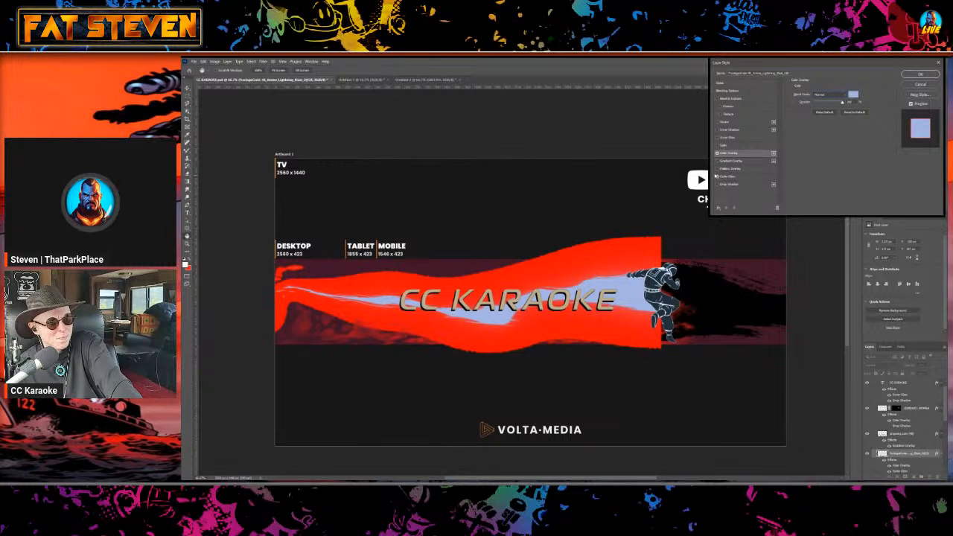
pyautogui.click(725, 176)
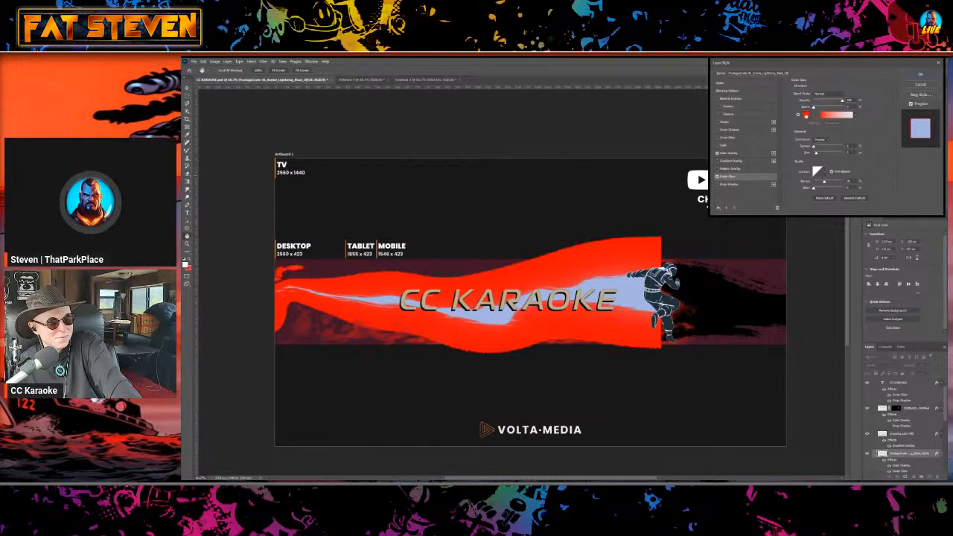
pyautogui.click(806, 114)
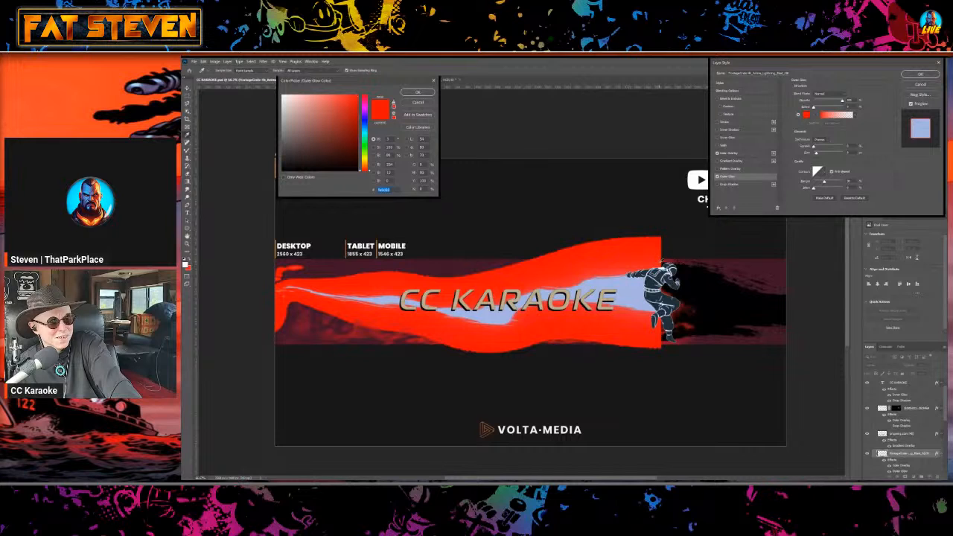
pyautogui.write('ffffff')
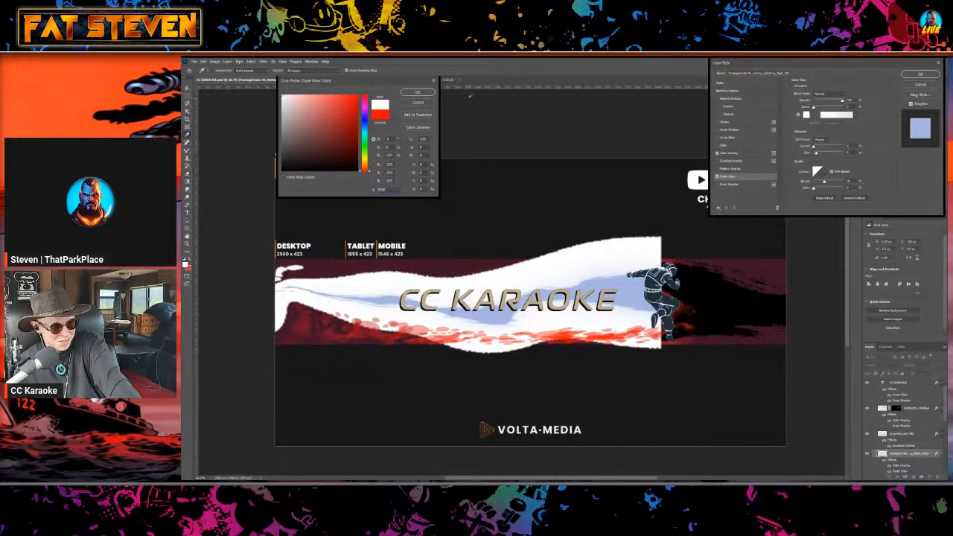
pyautogui.click(422, 93)
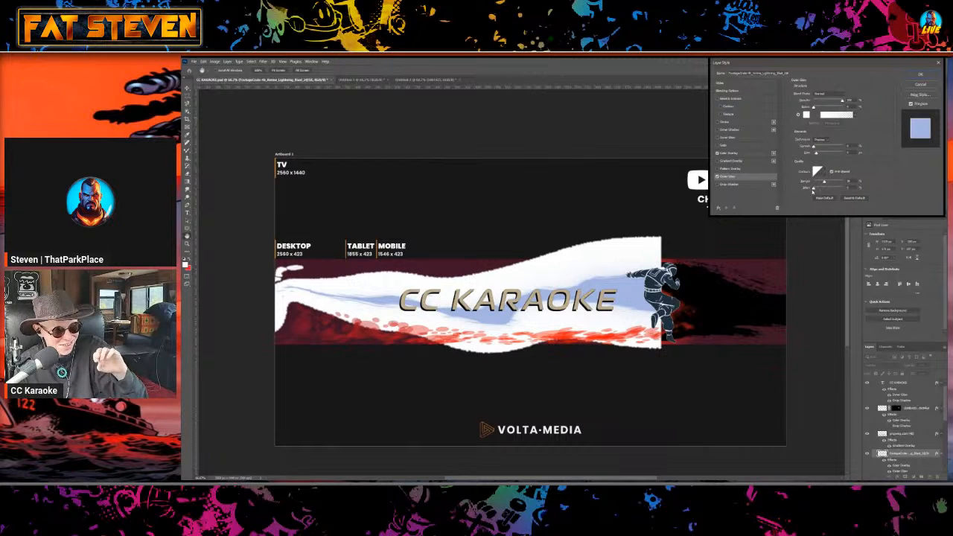
pyautogui.moveTo(824, 182); pyautogui.dragTo(809, 186)
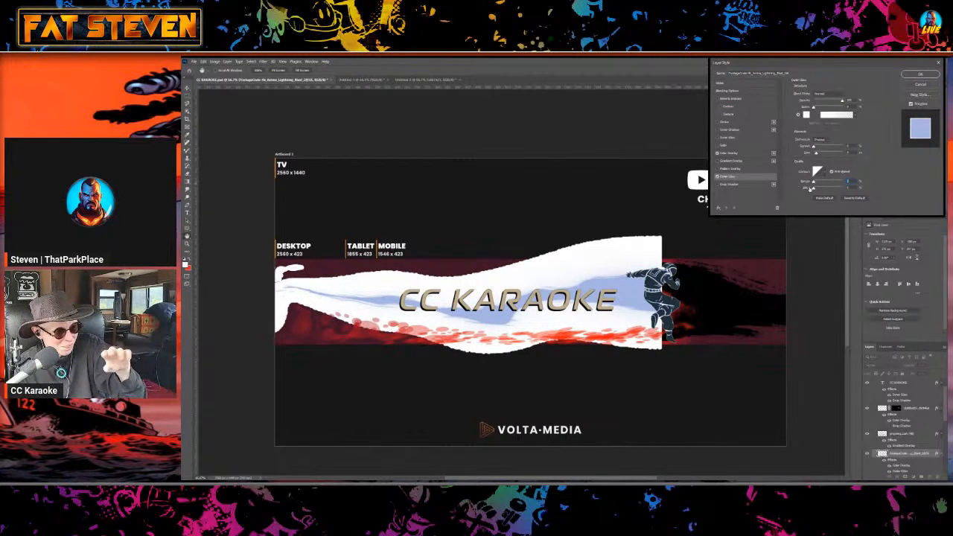
pyautogui.moveTo(817, 154); pyautogui.dragTo(802, 155)
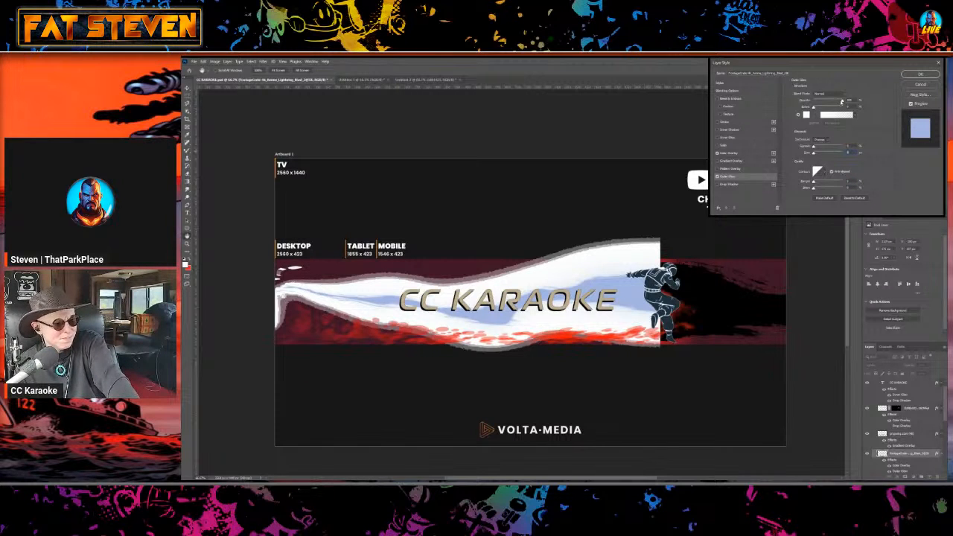
# Try lower opacities on the lightning's outer glow, down to zero, and restore it to 100%.
pyautogui.moveTo(842, 101)
pyautogui.mouseDown()
pyautogui.moveTo(810, 106)
pyautogui.moveTo(826, 108)
pyautogui.mouseUp()
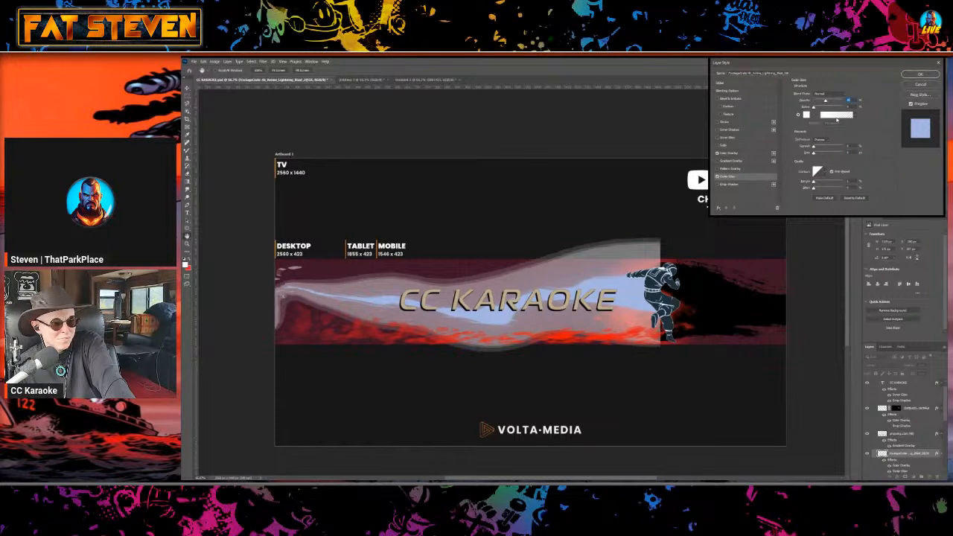
pyautogui.click(836, 116)
pyautogui.click(805, 244)
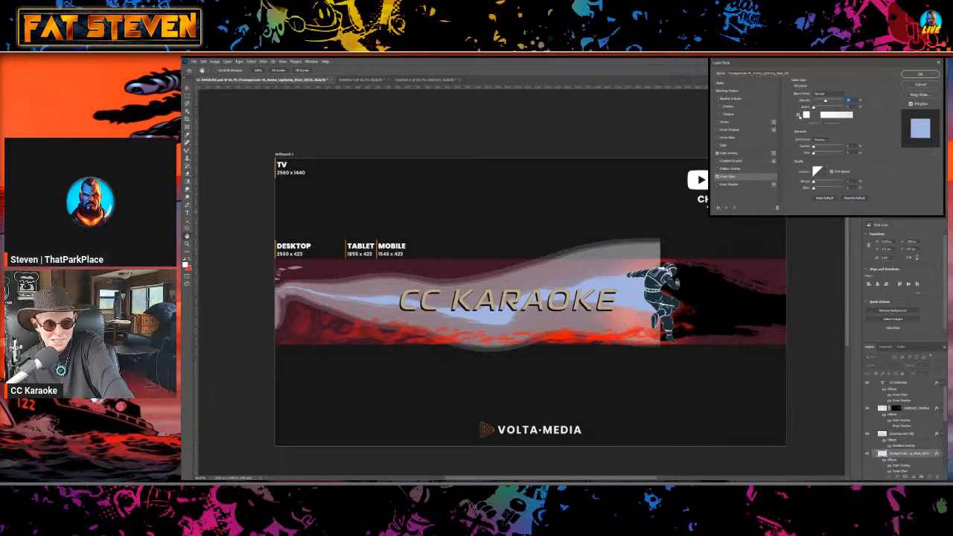
pyautogui.moveTo(825, 102); pyautogui.dragTo(808, 101)
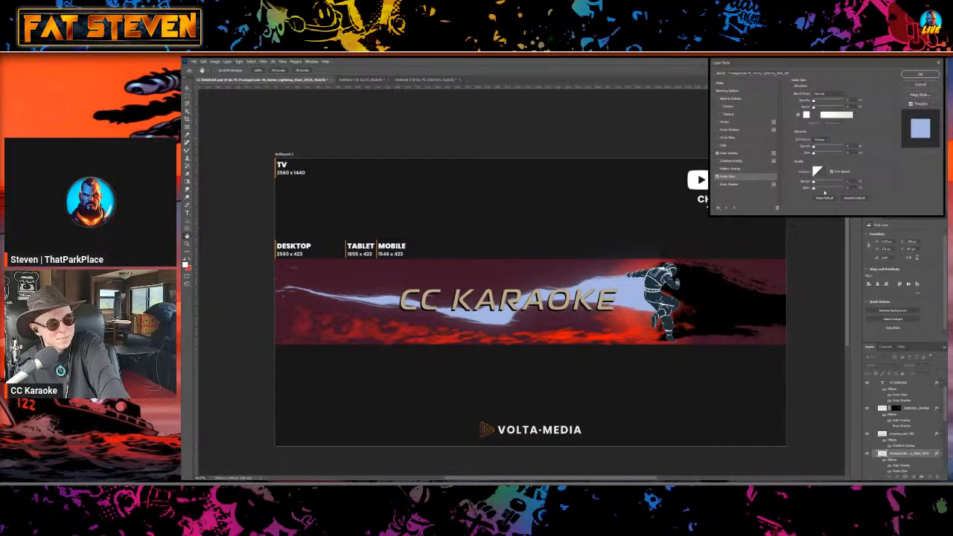
pyautogui.click(824, 171)
pyautogui.click(822, 172)
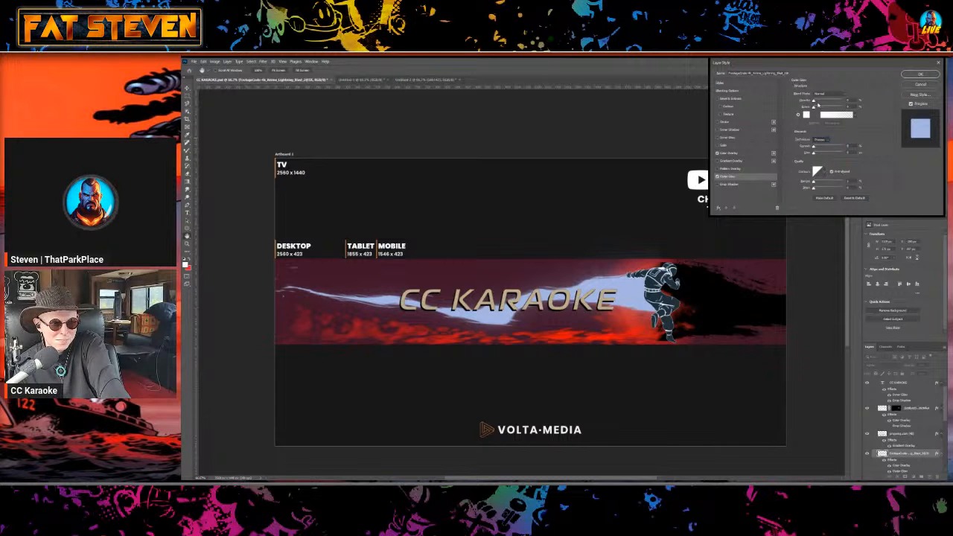
pyautogui.moveTo(813, 102); pyautogui.dragTo(842, 100)
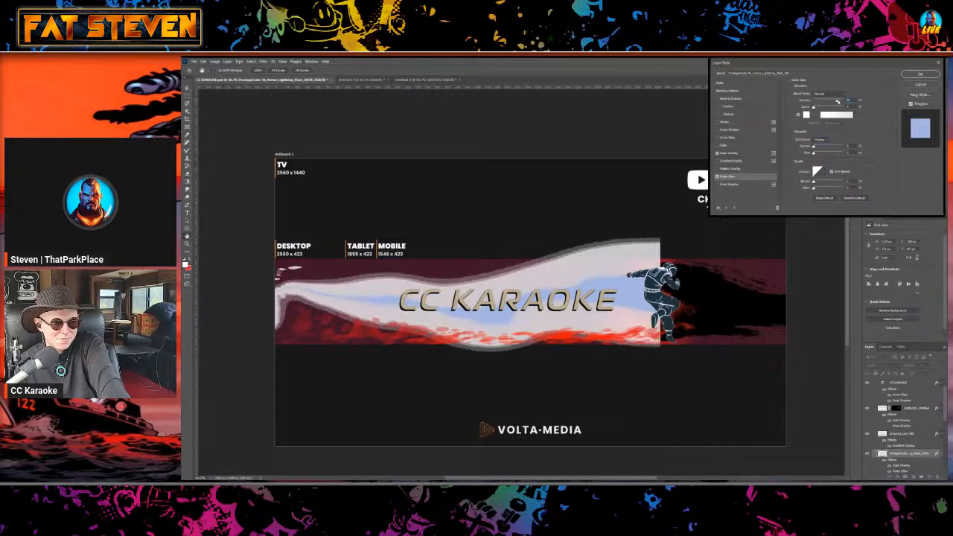
# Try several contour presets for the lightning's outer glow and replace the linear contour with a curved one.
pyautogui.click(817, 171)
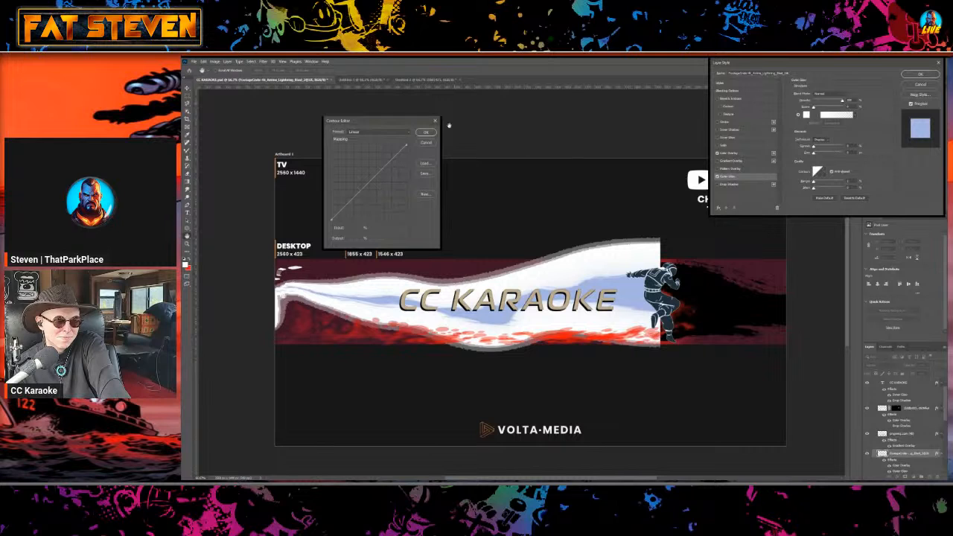
pyautogui.click(438, 120)
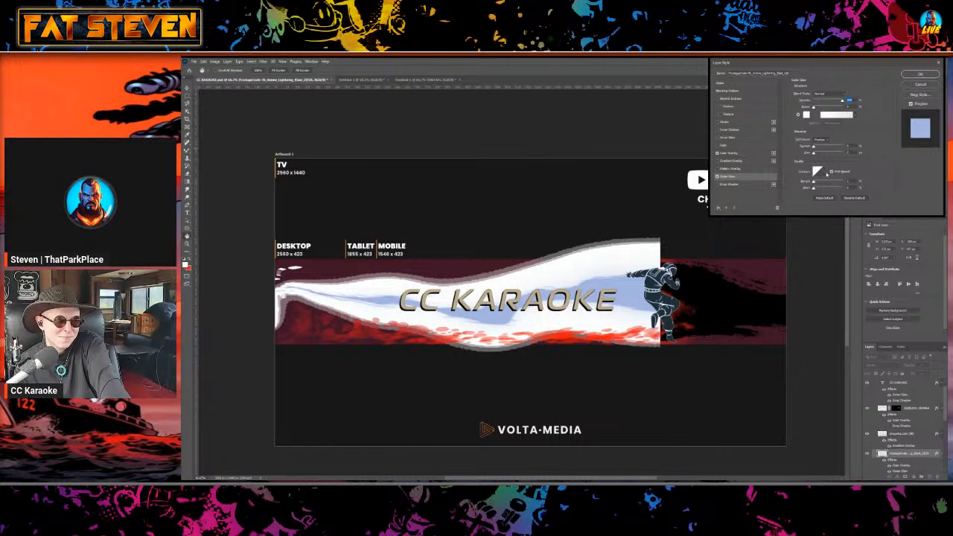
pyautogui.click(825, 173)
pyautogui.click(798, 185)
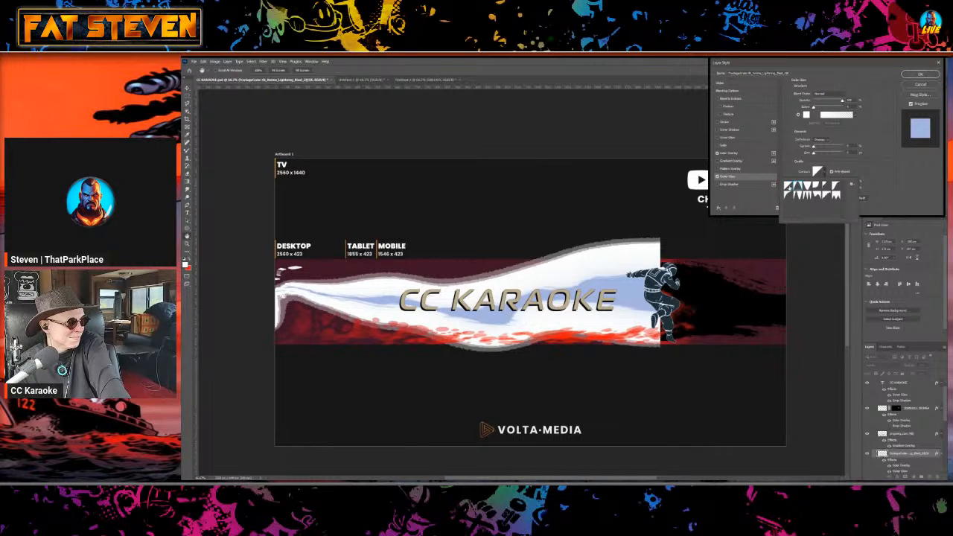
pyautogui.click(796, 193)
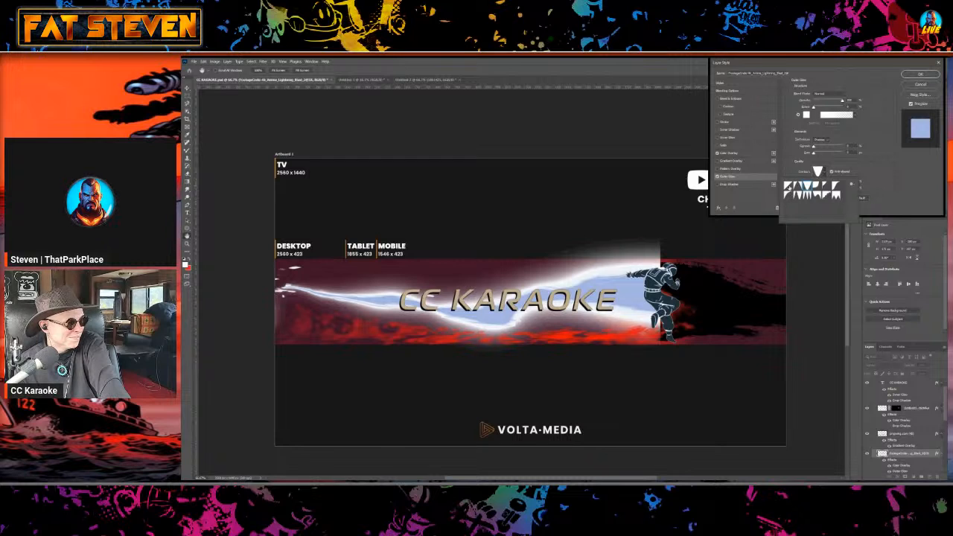
pyautogui.click(822, 186)
pyautogui.click(816, 185)
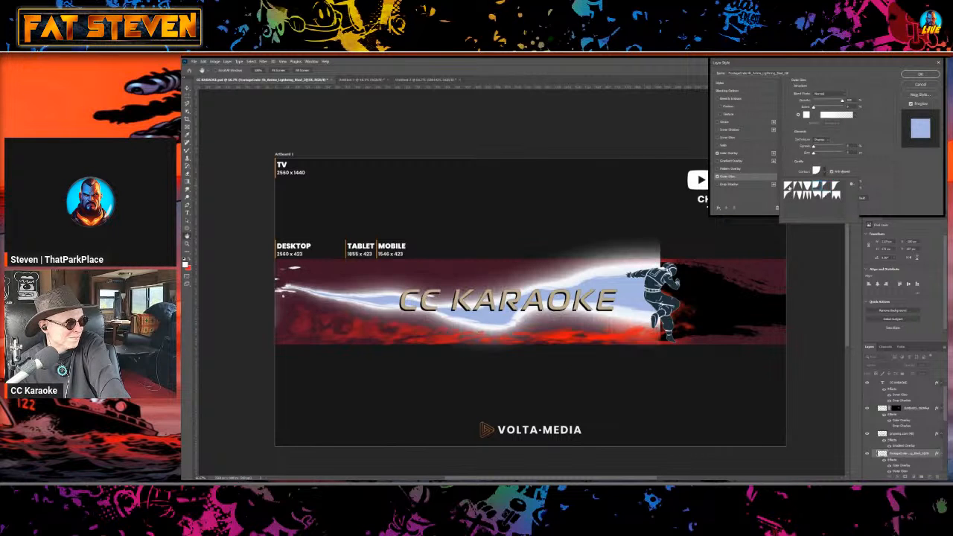
pyautogui.click(880, 166)
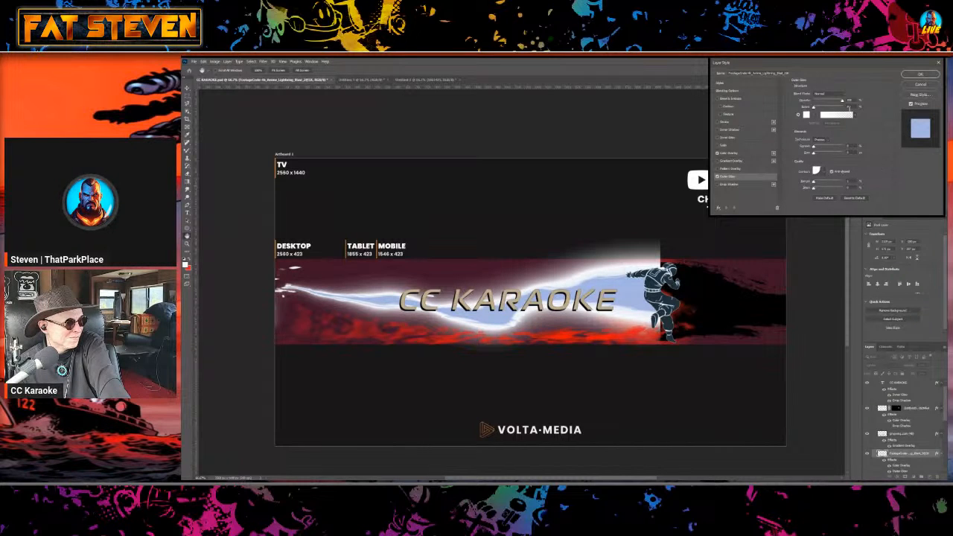
# Cycle forward through the blend modes of the lightning's outer glow, from Dissolve down to Luminosity.
pyautogui.scroll(5, 823, 94)
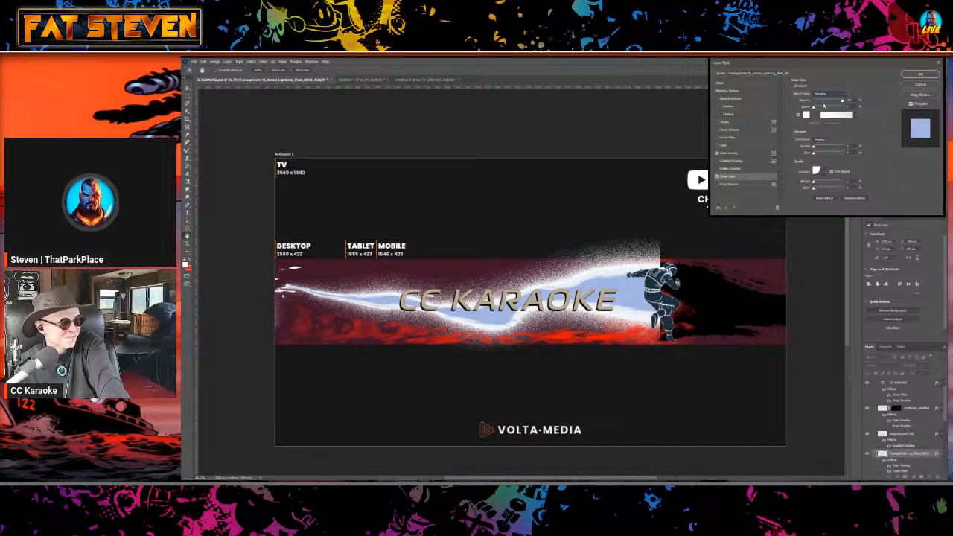
pyautogui.scroll(-2, 823, 106)
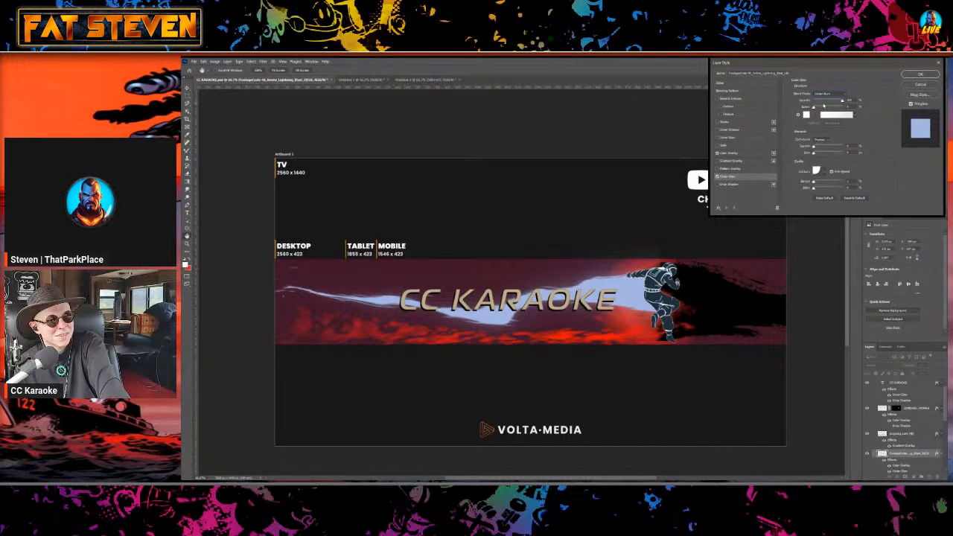
pyautogui.scroll(-1, 824, 106)
pyautogui.scroll(-1, 823, 106)
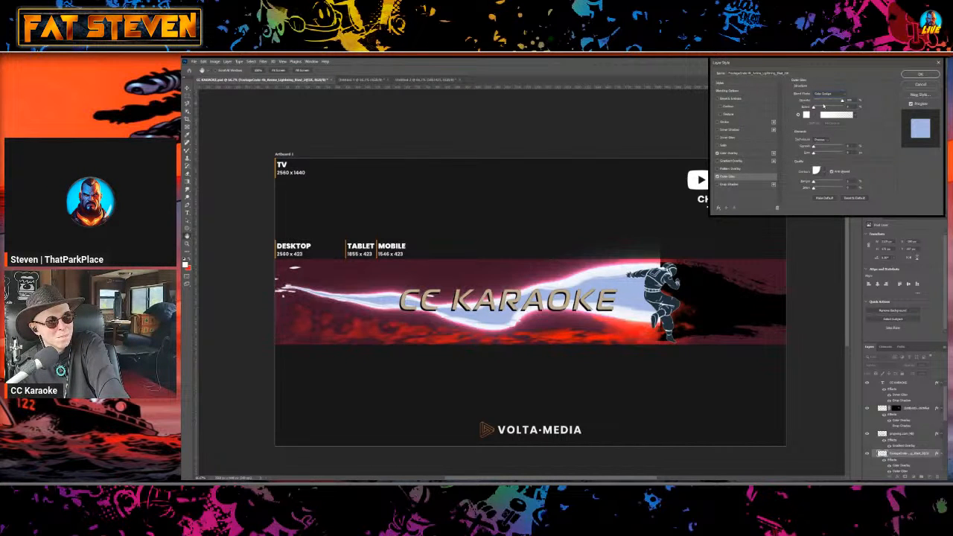
pyautogui.scroll(-4, 823, 106)
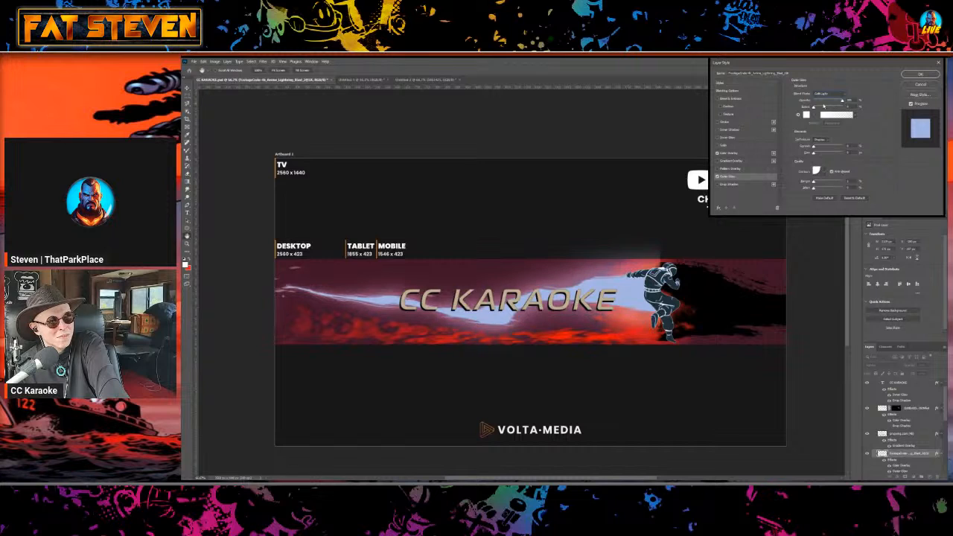
pyautogui.scroll(-2, 823, 106)
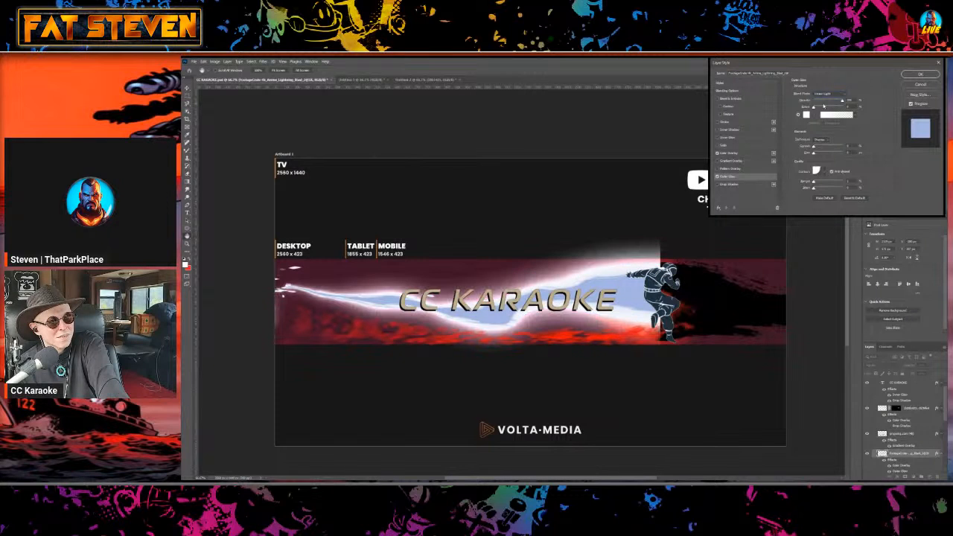
pyautogui.scroll(-5, 823, 106)
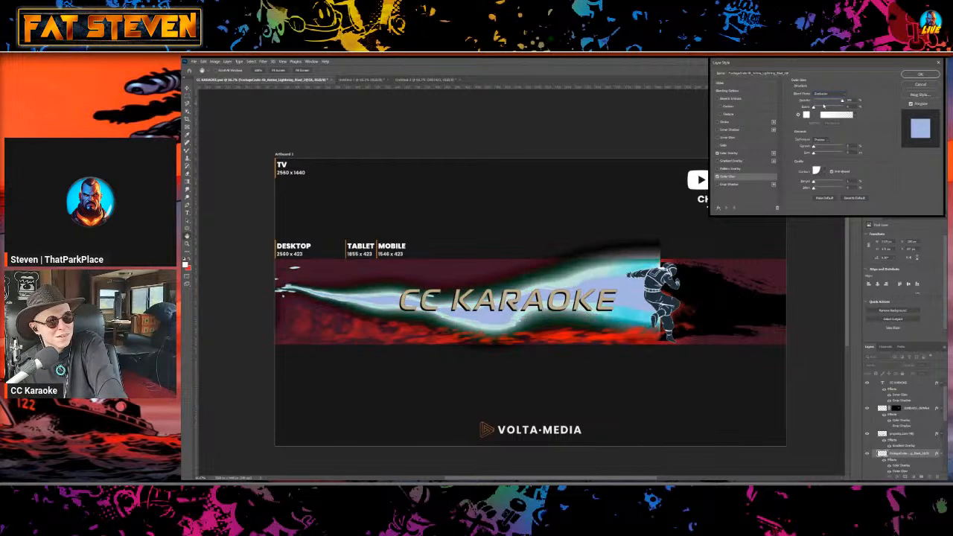
pyautogui.scroll(-1, 823, 106)
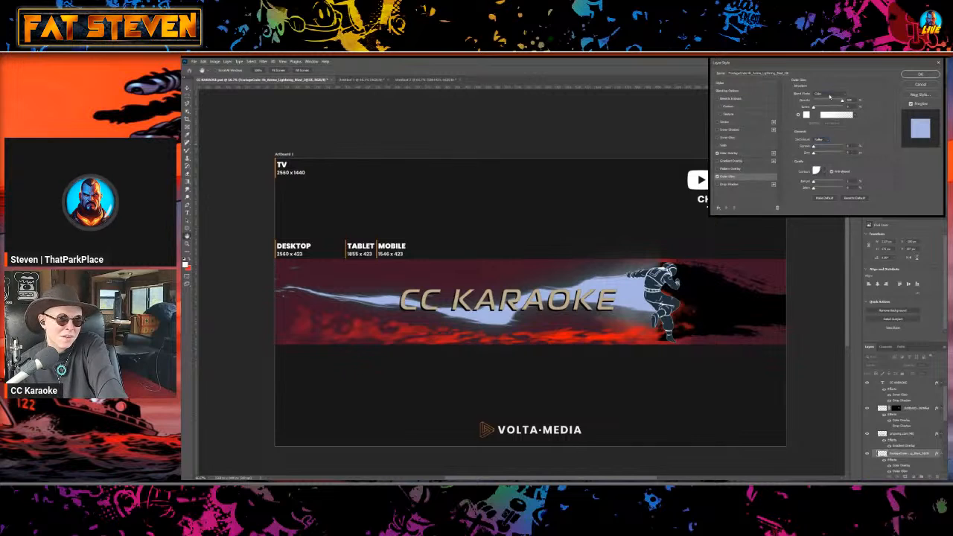
pyautogui.scroll(-1, 831, 95)
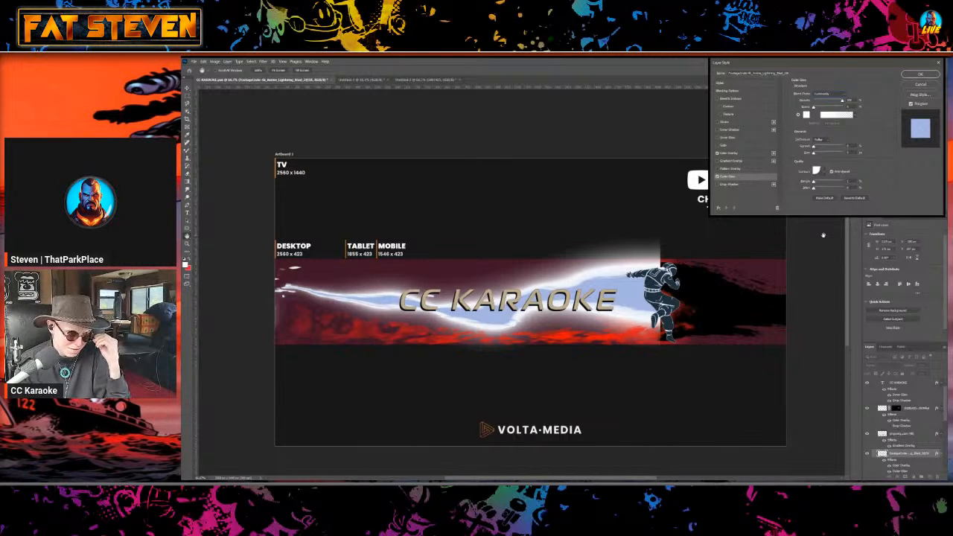
# Step back through the blend modes of the lightning's outer glow to Lighten.
pyautogui.press('Up')
pyautogui.press('Up')
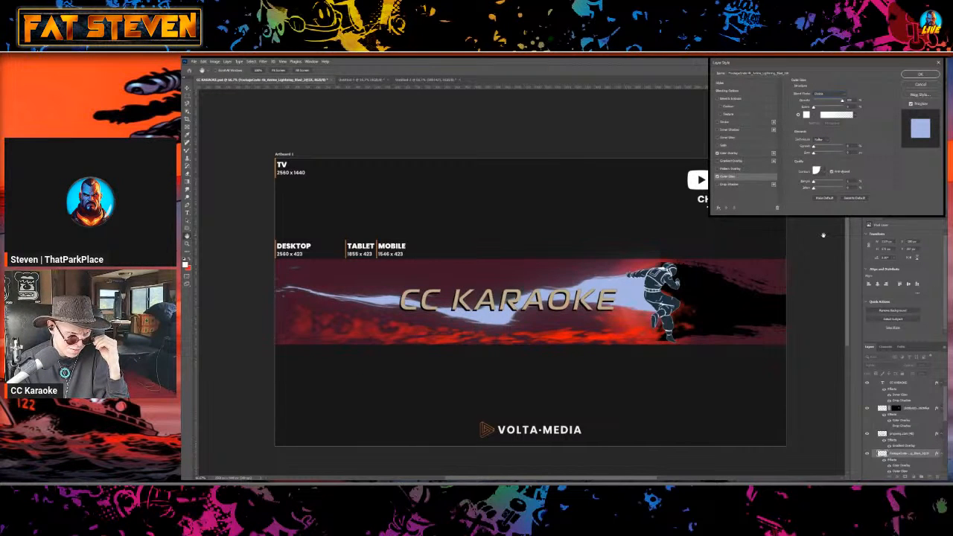
pyautogui.press('Up')
pyautogui.press('Up')
pyautogui.press('Up')
pyautogui.press('Up')
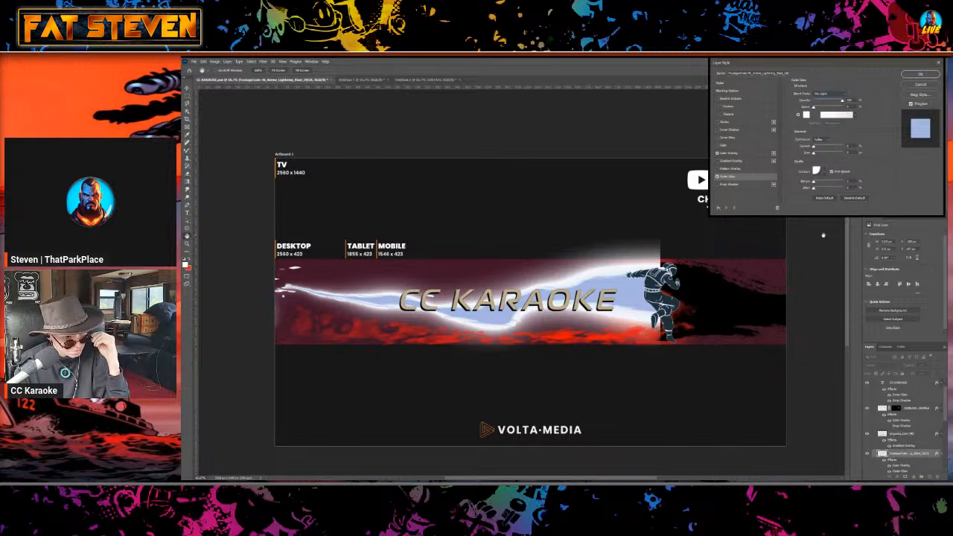
pyautogui.press('Up')
pyautogui.press('Up')
pyautogui.press('Up')
pyautogui.press('Up')
pyautogui.press('Up')
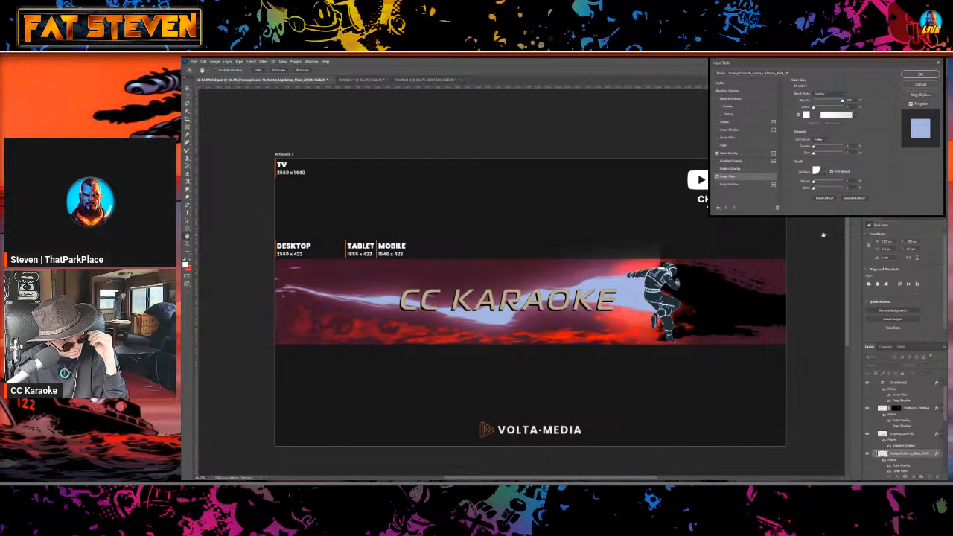
pyautogui.press('Up')
pyautogui.press('Up')
pyautogui.press('Up')
pyautogui.press('Up')
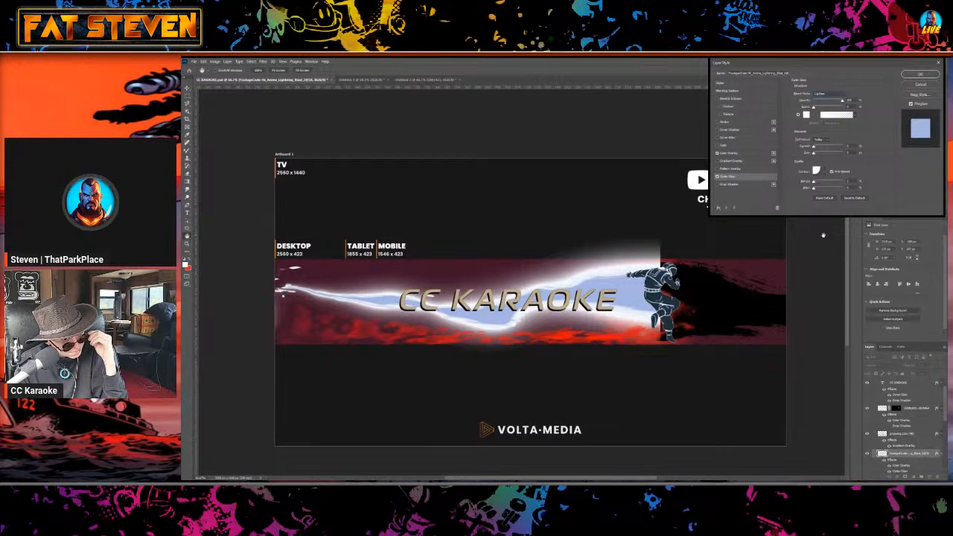
# Turn off the outer glow on the lightning blast layer and duplicate that layer under its default copy name.
pyautogui.click(718, 176)
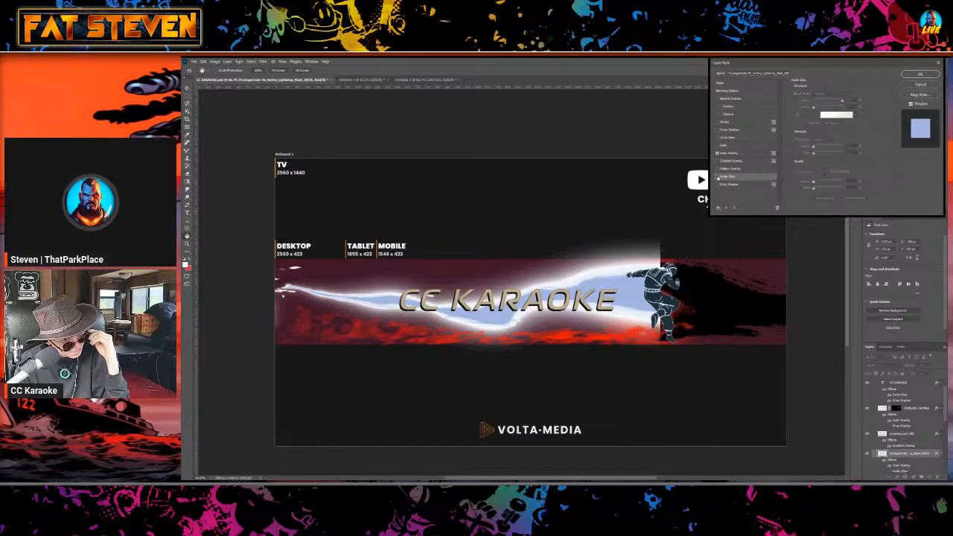
pyautogui.click(912, 75)
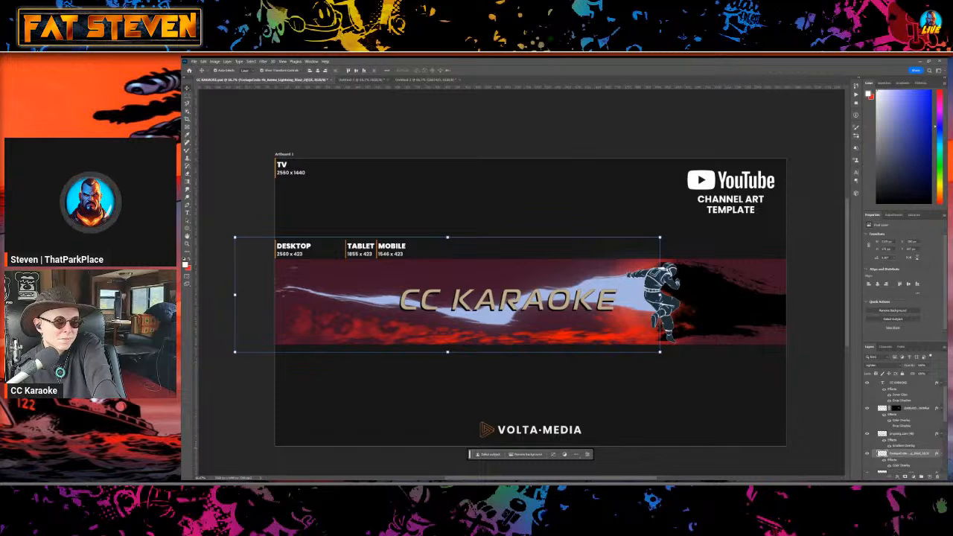
pyautogui.click(886, 227)
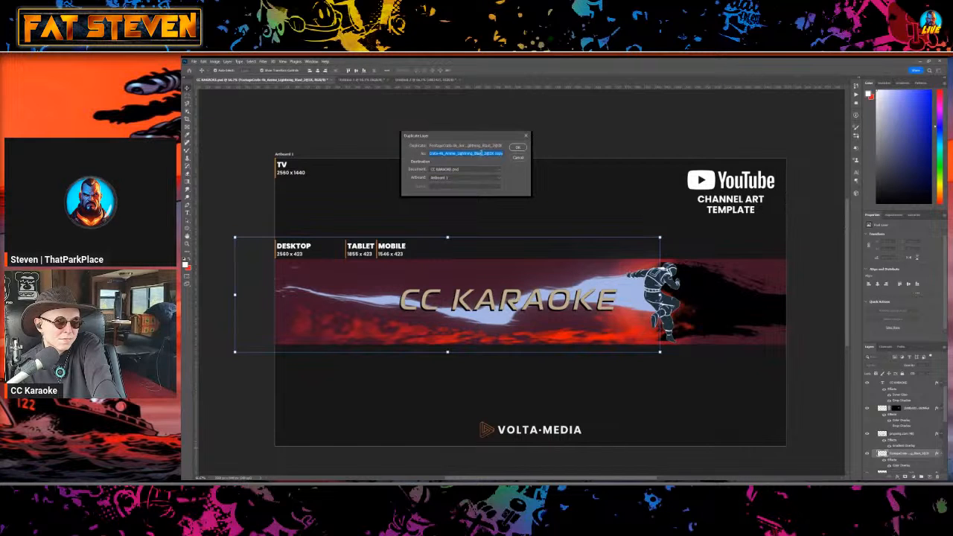
pyautogui.press('Return')
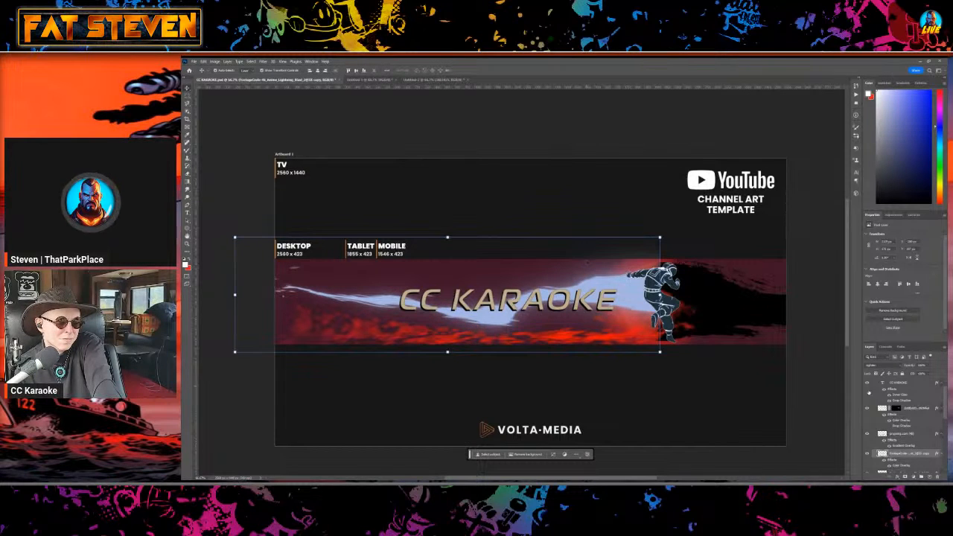
# Set the color overlay of the original lightning blast layer, below its copy, to white (ffffff).
pyautogui.scroll(-2, 900, 445)
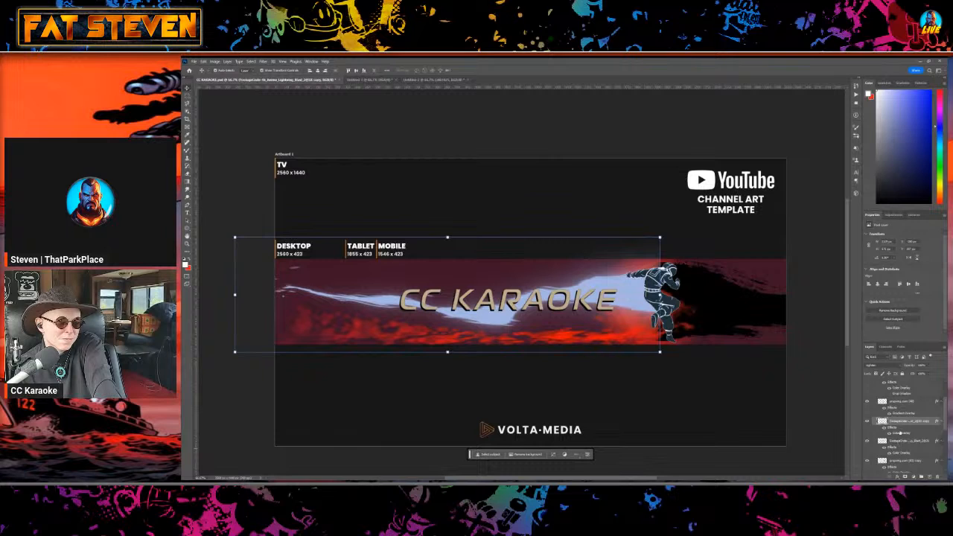
pyautogui.click(910, 441)
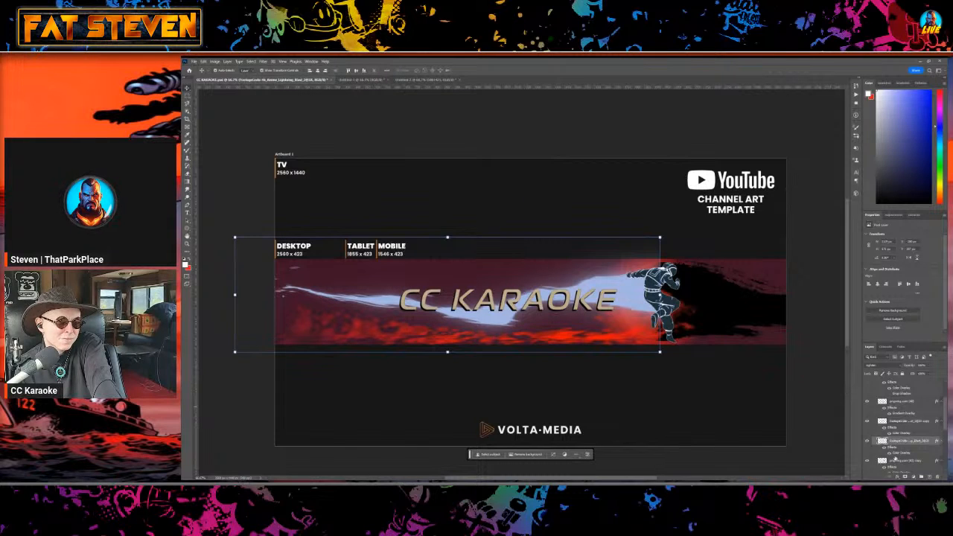
pyautogui.doubleClick(896, 452)
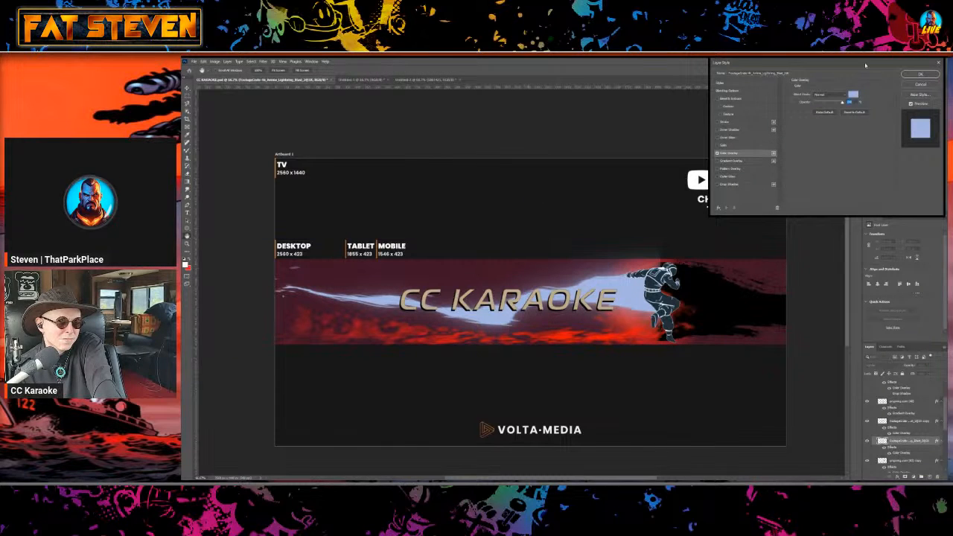
pyautogui.click(853, 94)
pyautogui.write('ffffff')
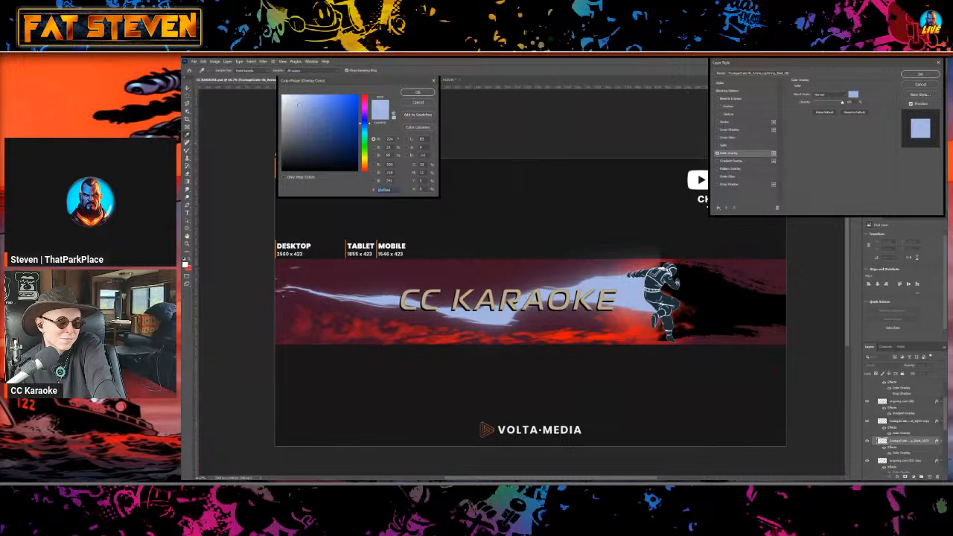
pyautogui.click(415, 94)
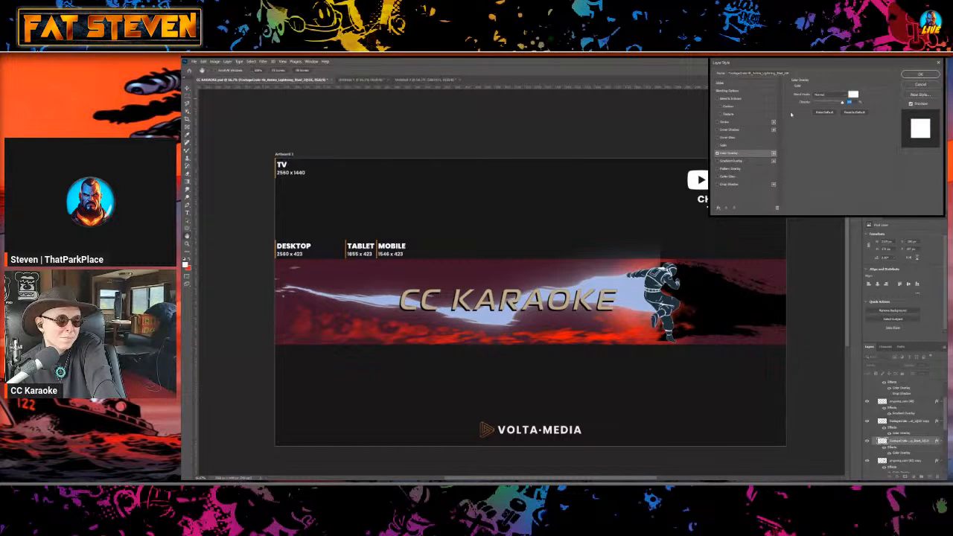
pyautogui.click(915, 75)
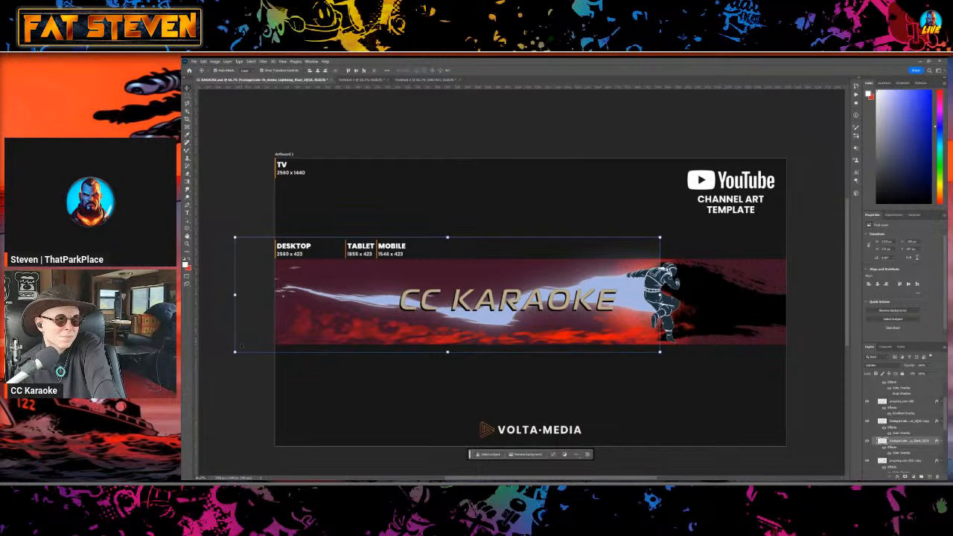
# Stretch the original lightning blast layer slightly wider toward the left and slightly taller with Free Transform.
pyautogui.hotkey('ctrl', 't')
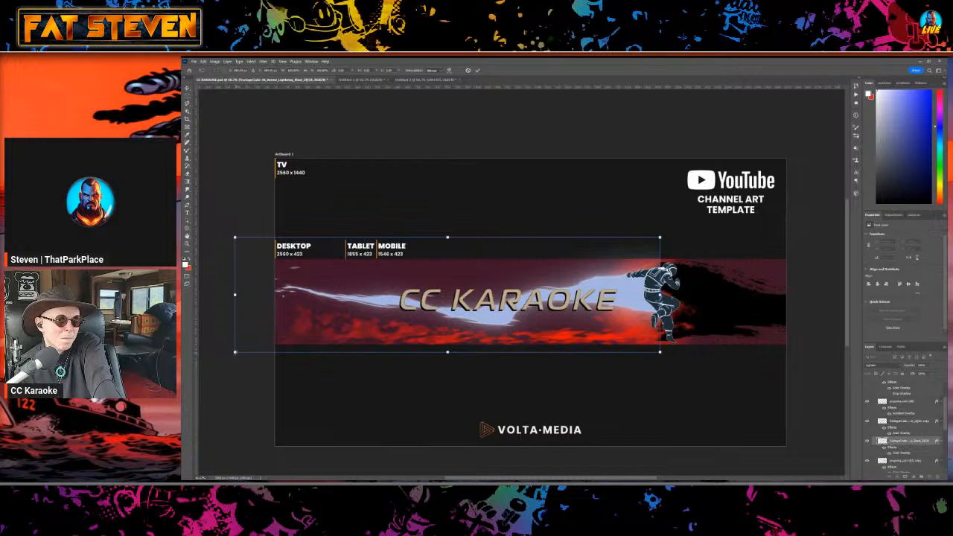
pyautogui.moveTo(236, 352); pyautogui.dragTo(232, 352)
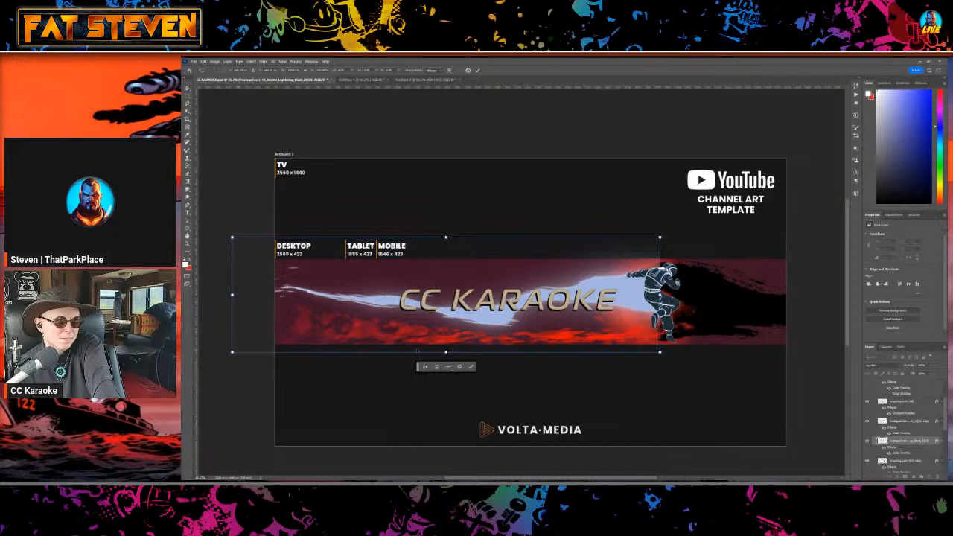
pyautogui.moveTo(446, 350); pyautogui.dragTo(446, 354)
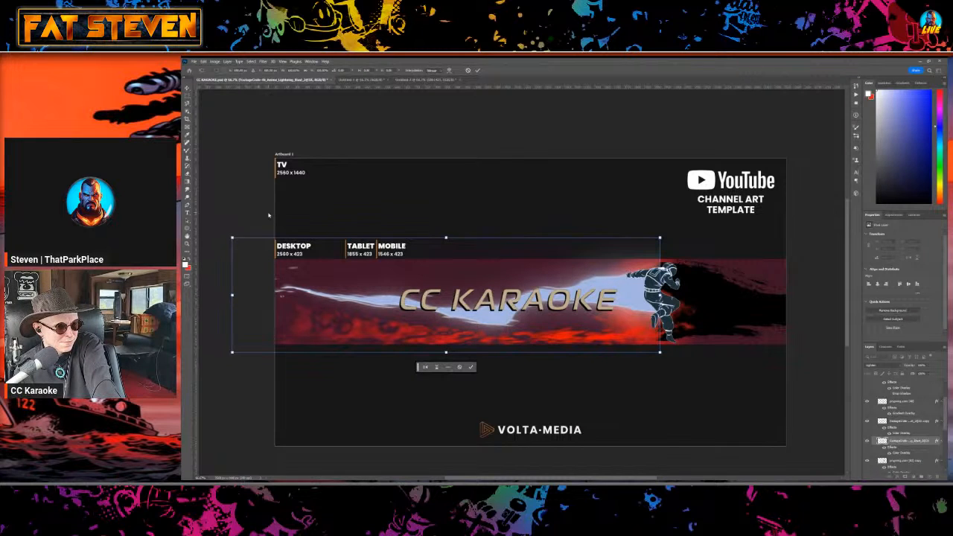
pyautogui.press('Return')
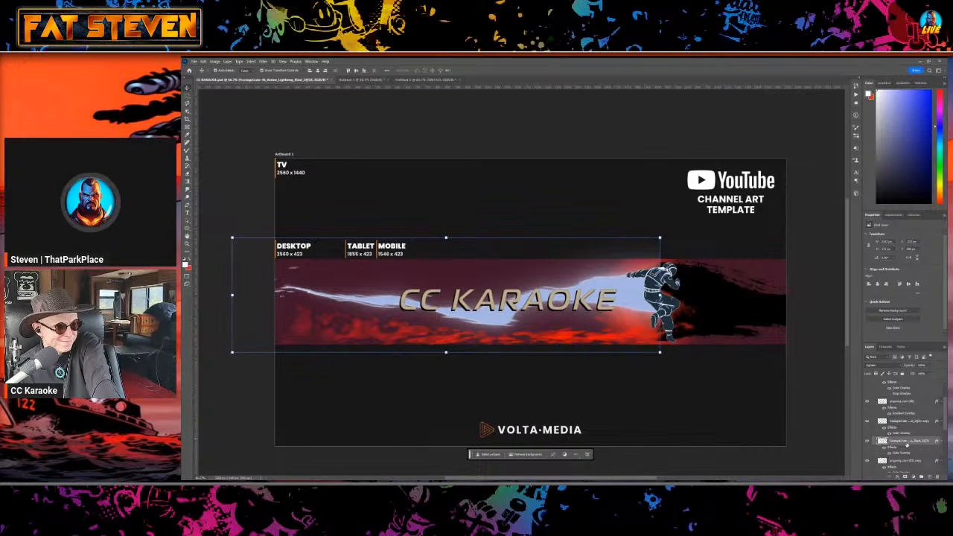
# Delete the original lightning blast layer and try other blend modes for the red color overlay on the debris copy layer below.
pyautogui.click(903, 441)
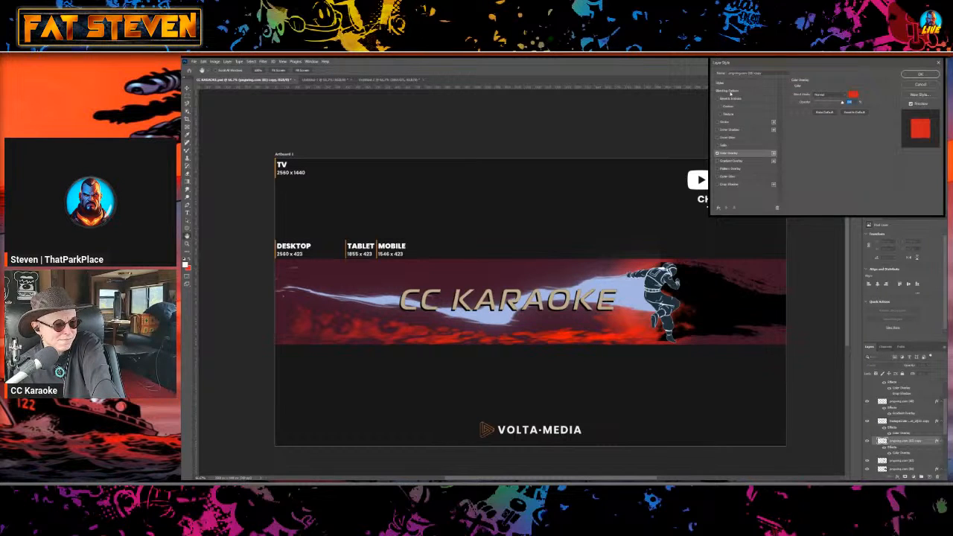
pyautogui.click(726, 91)
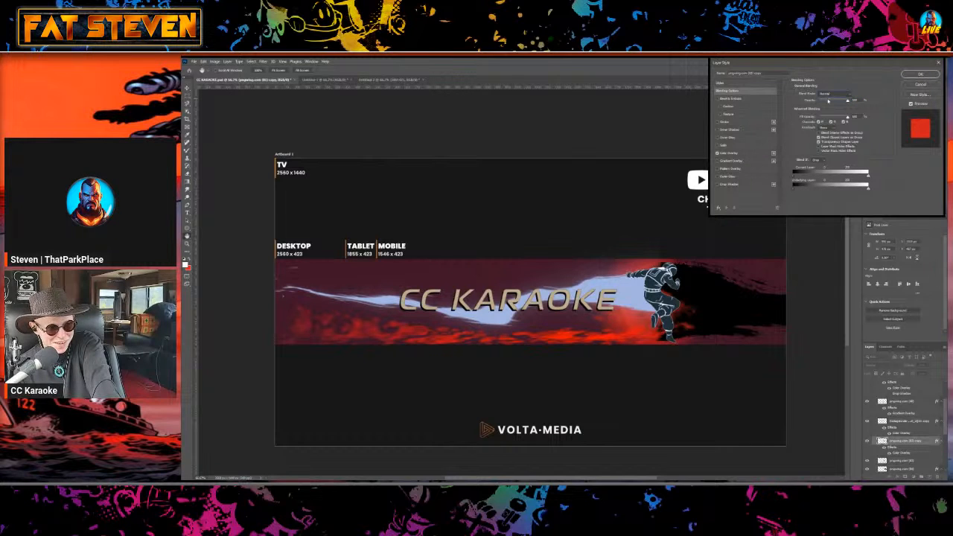
pyautogui.click(728, 152)
pyautogui.click(823, 172)
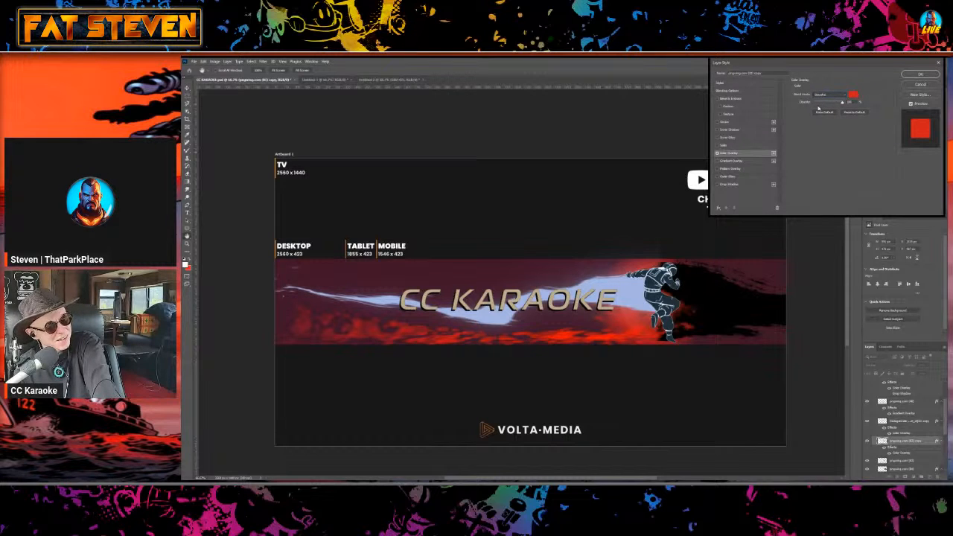
pyautogui.click(822, 106)
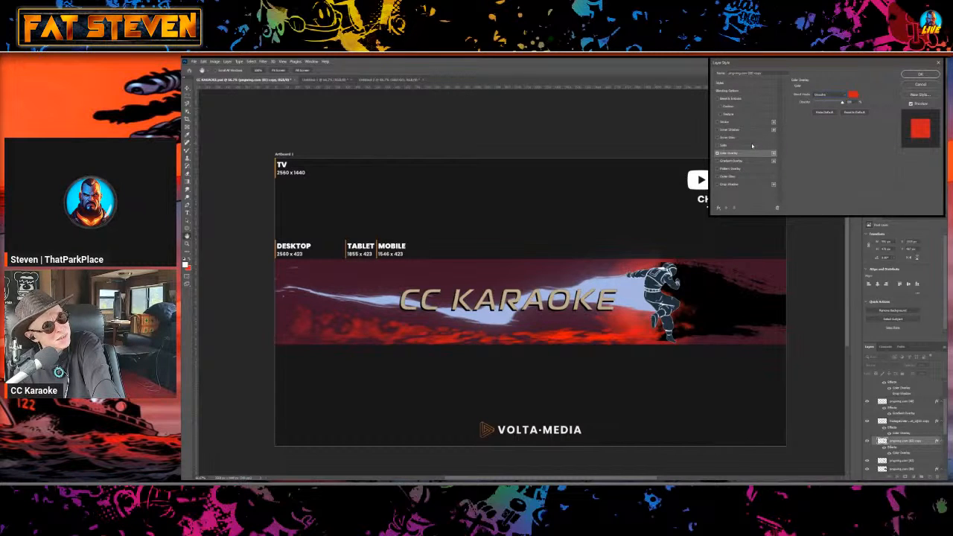
pyautogui.press('Return')
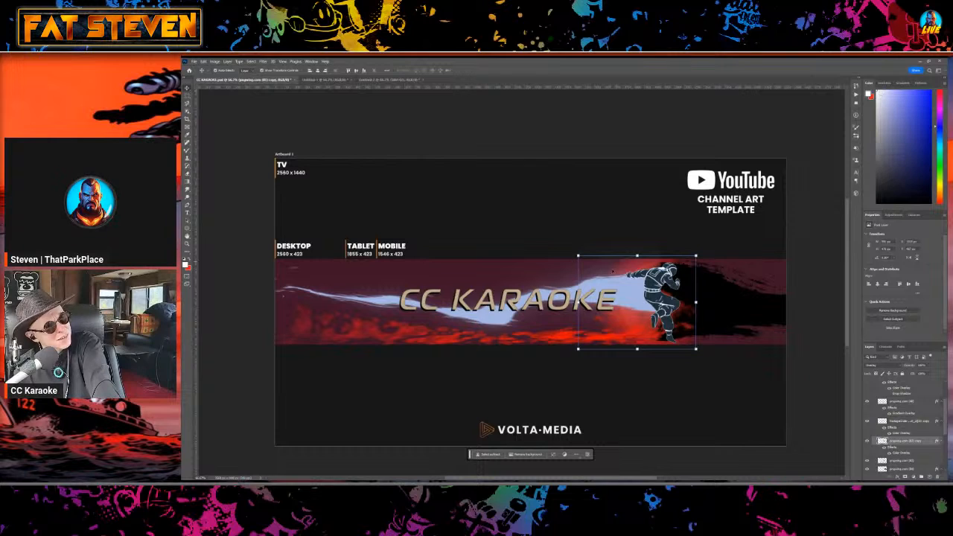
# Inspect the banner rectangle, debris, black brush stroke and hidden image layers by selecting them one after another.
pyautogui.click(537, 267)
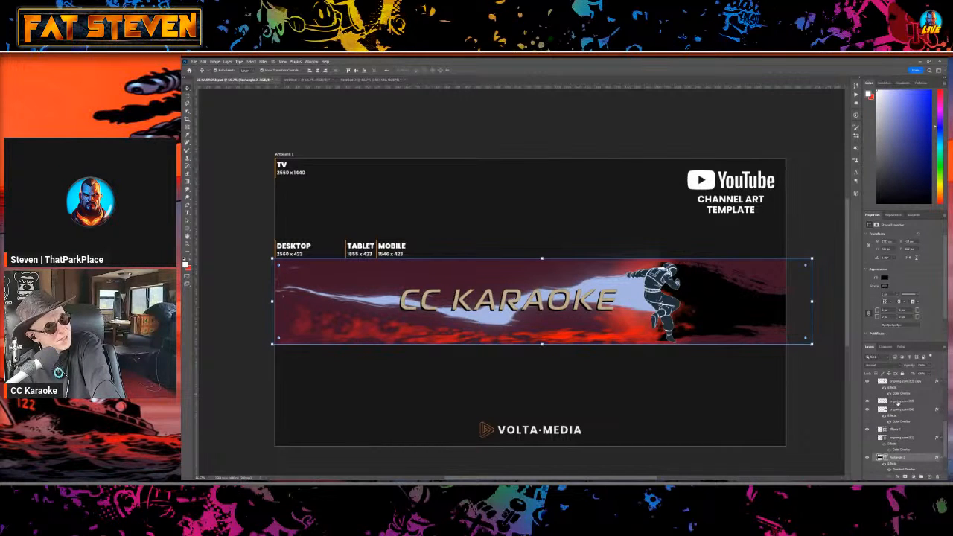
pyautogui.click(899, 402)
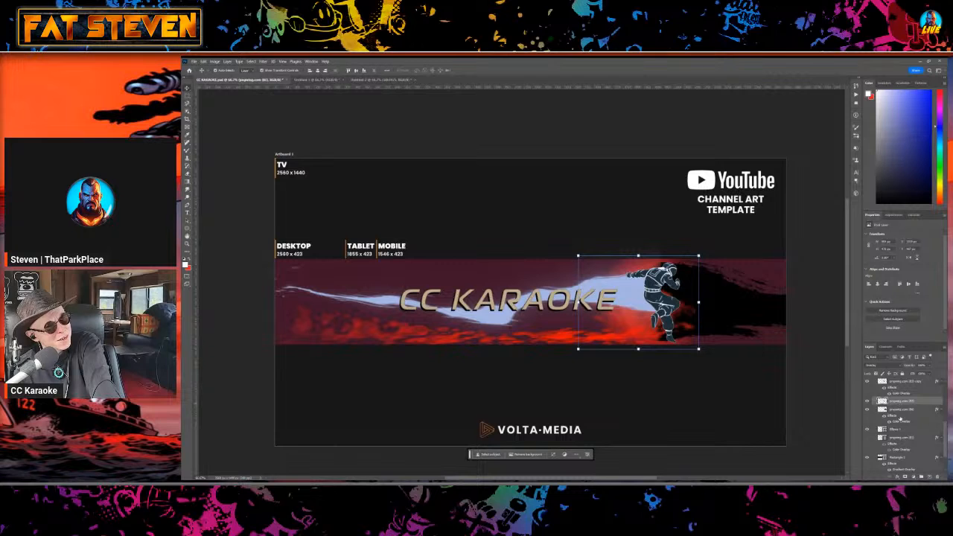
pyautogui.click(900, 417)
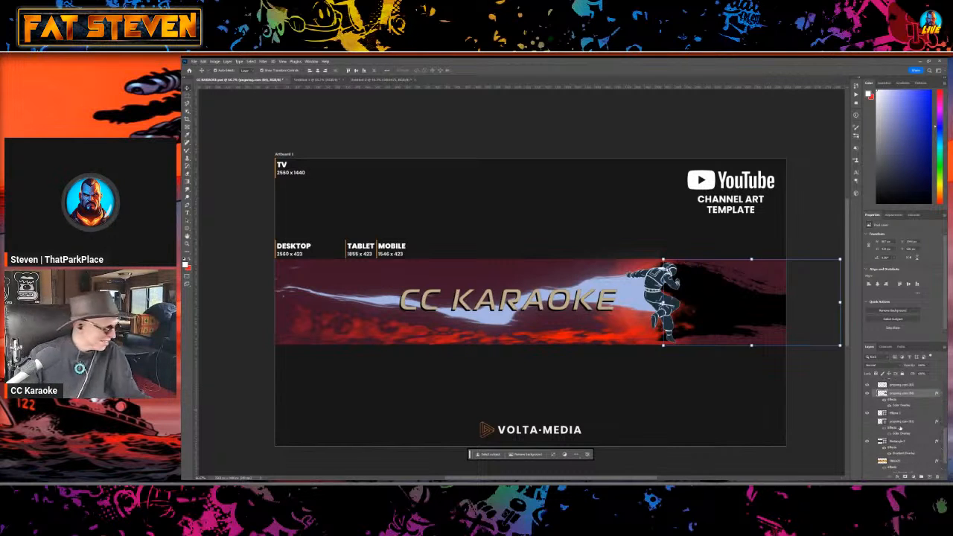
pyautogui.click(903, 422)
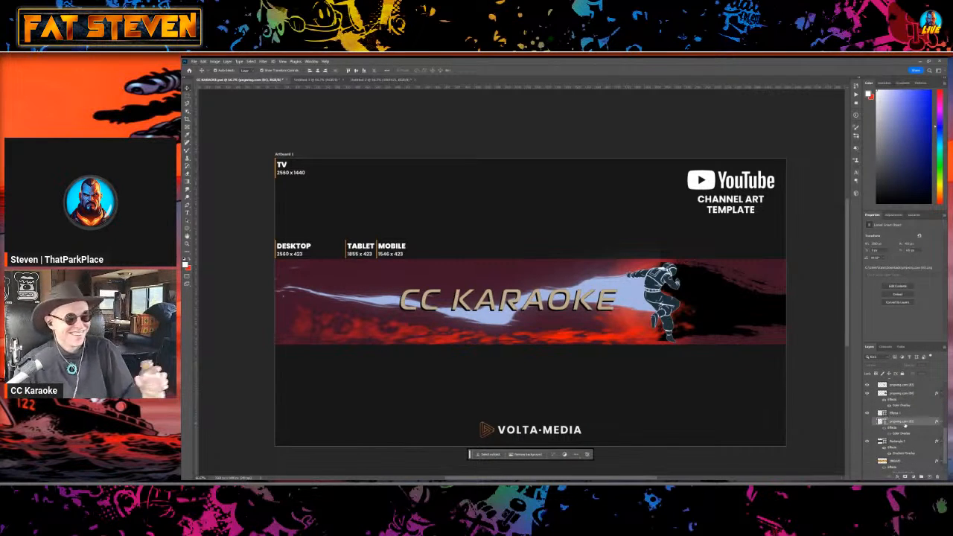
# Look through the layer stack from the template background up to the lightning blast copy layer and select that copy.
pyautogui.scroll(-2, 904, 425)
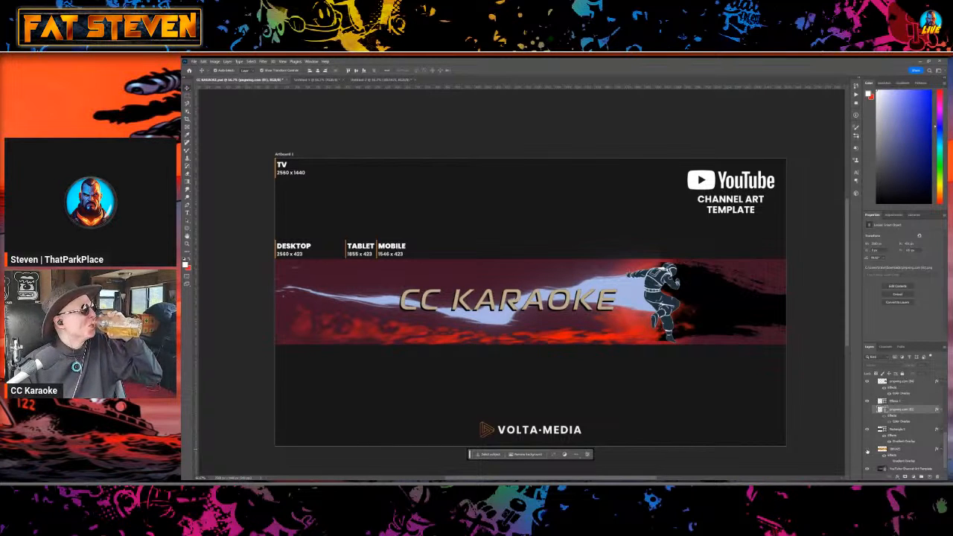
pyautogui.scroll(3, 898, 420)
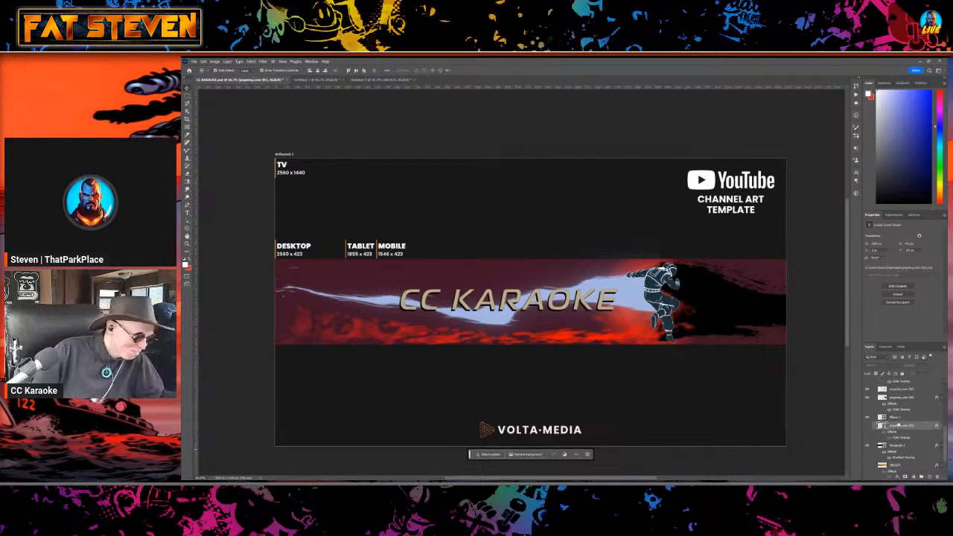
pyautogui.scroll(3, 899, 419)
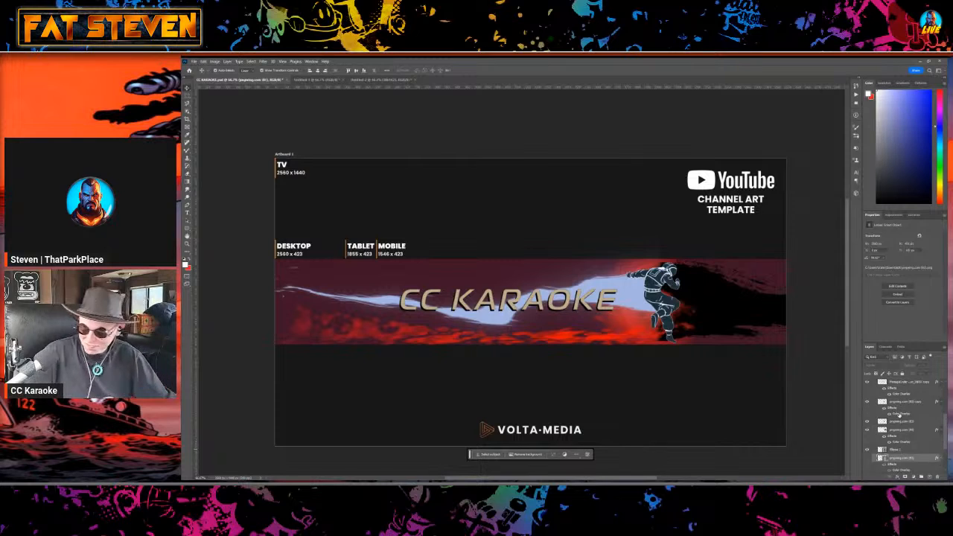
pyautogui.click(899, 399)
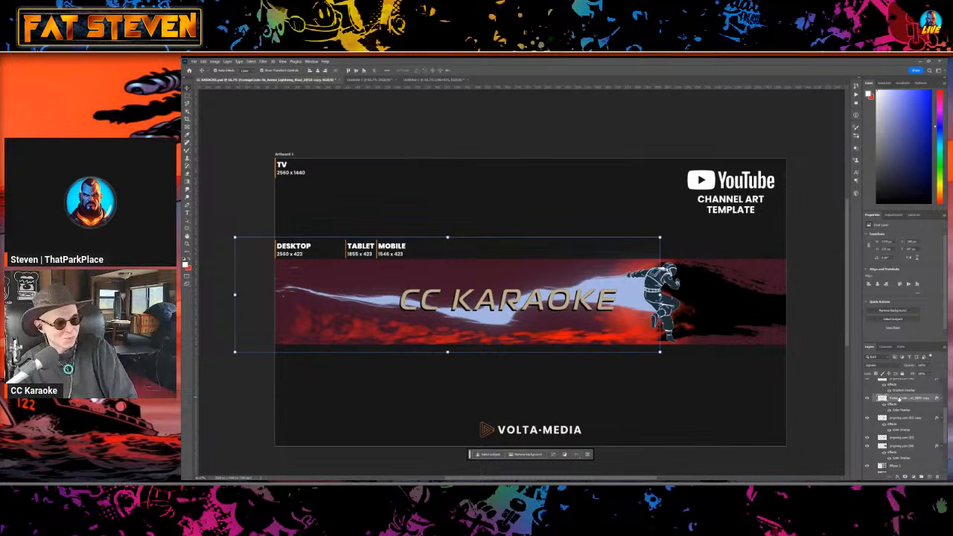
pyautogui.scroll(1, 899, 400)
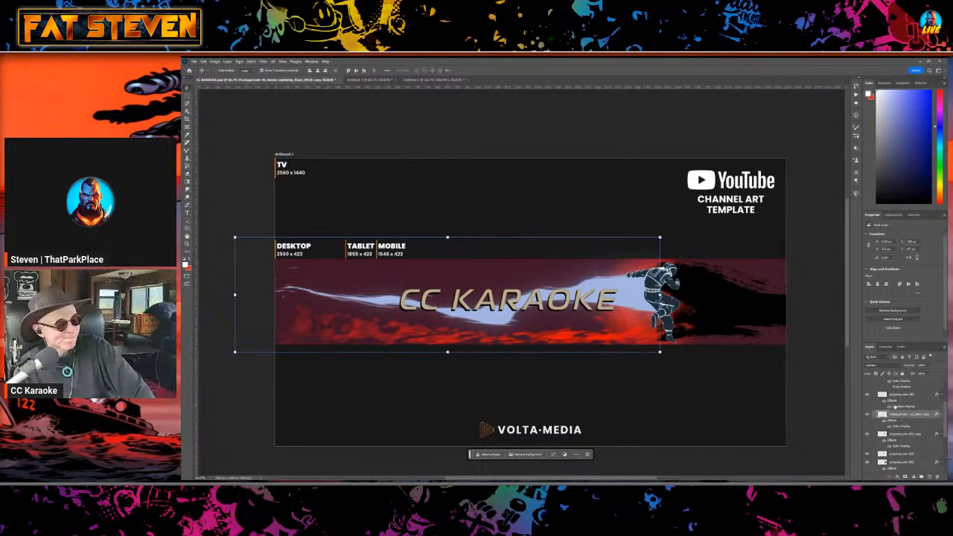
pyautogui.scroll(-3, 895, 407)
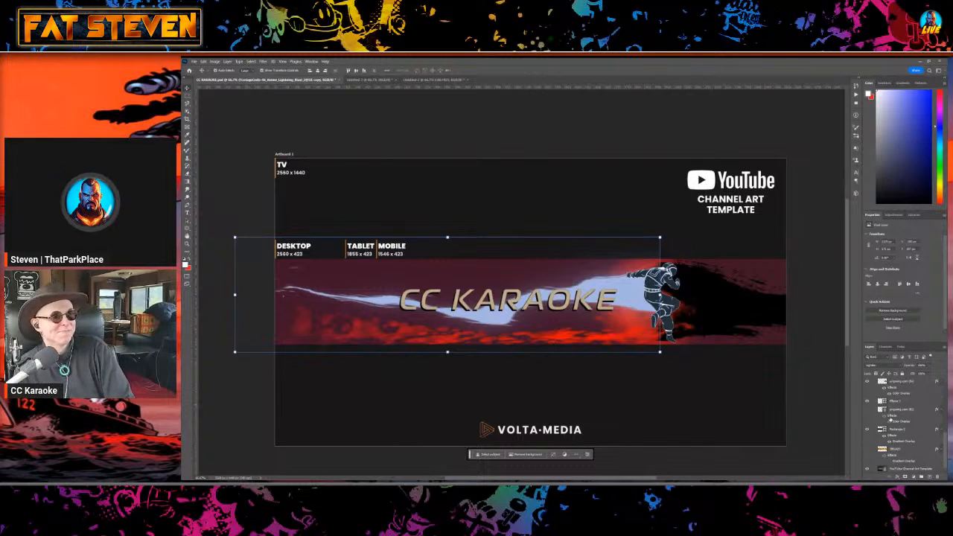
pyautogui.scroll(1, 891, 422)
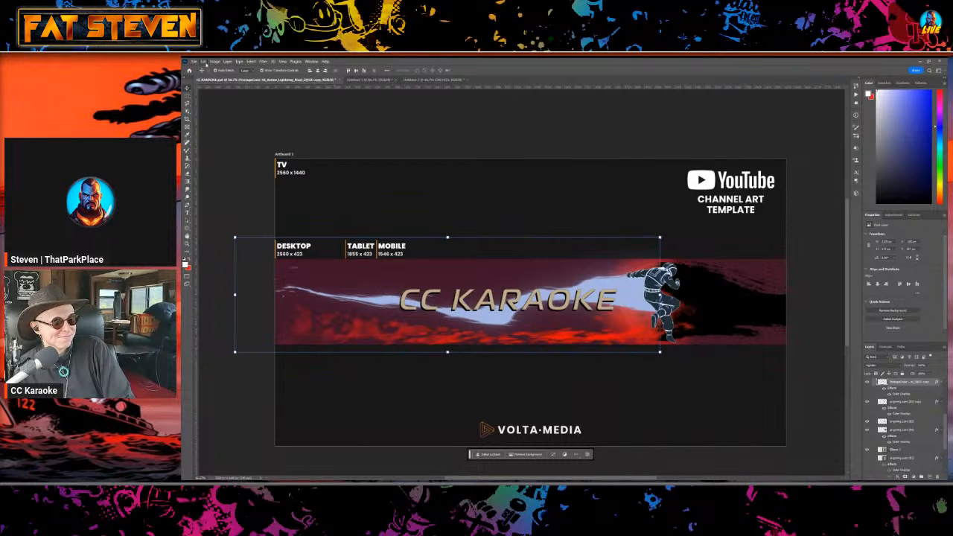
# Undo the recent lightning blast edits, back to before the layer was duplicated.
pyautogui.click(210, 68)
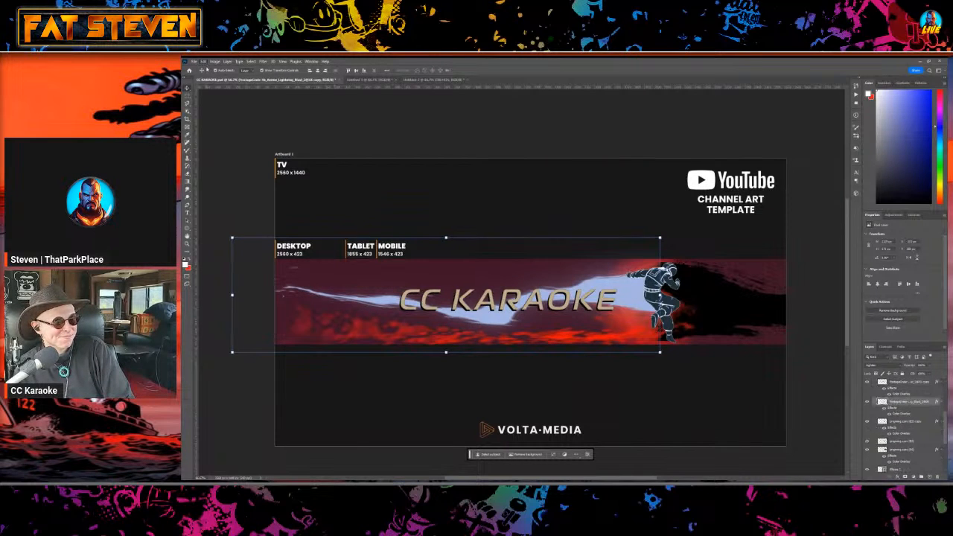
pyautogui.click(206, 69)
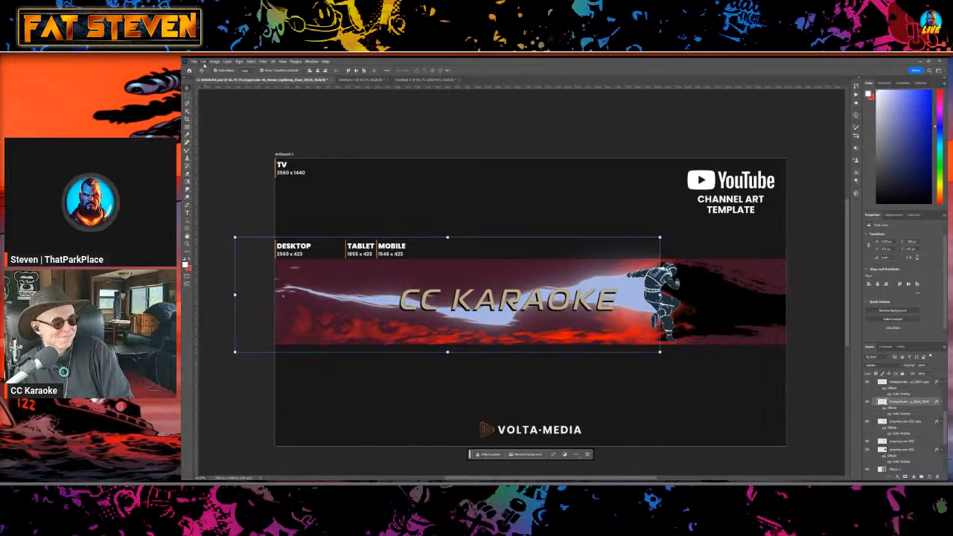
pyautogui.click(204, 62)
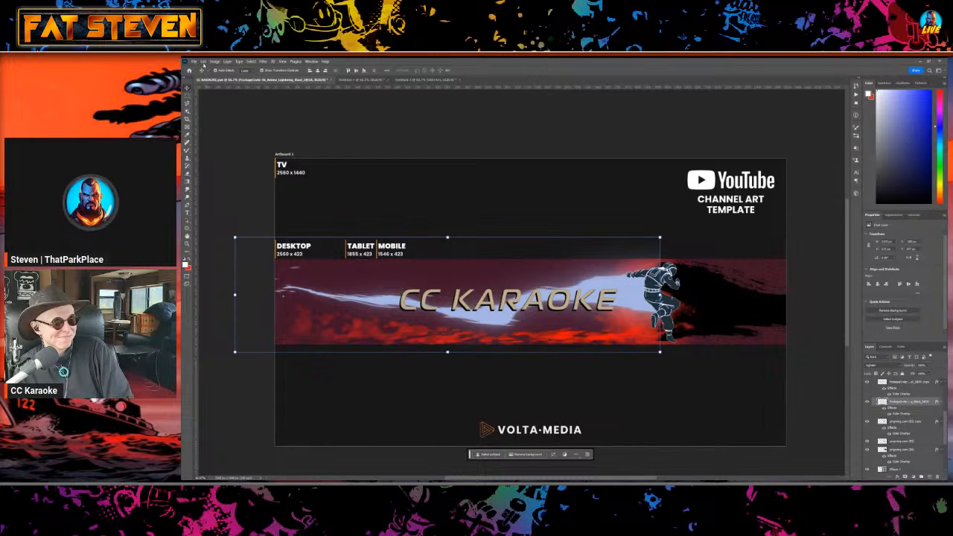
pyautogui.click(208, 70)
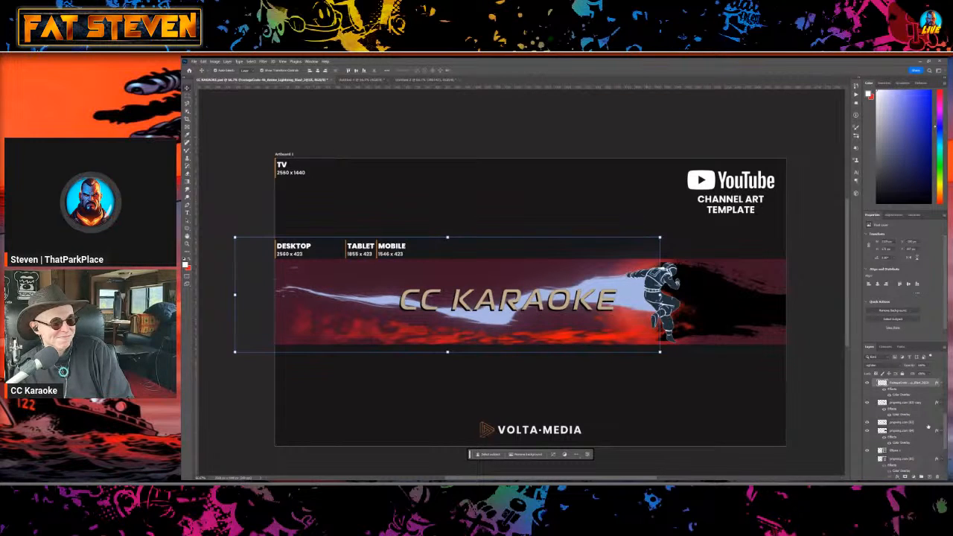
# Try a white drop shadow with a reduced distance on the lightning blast layer, and switch the shadow off again.
pyautogui.scroll(1, 901, 396)
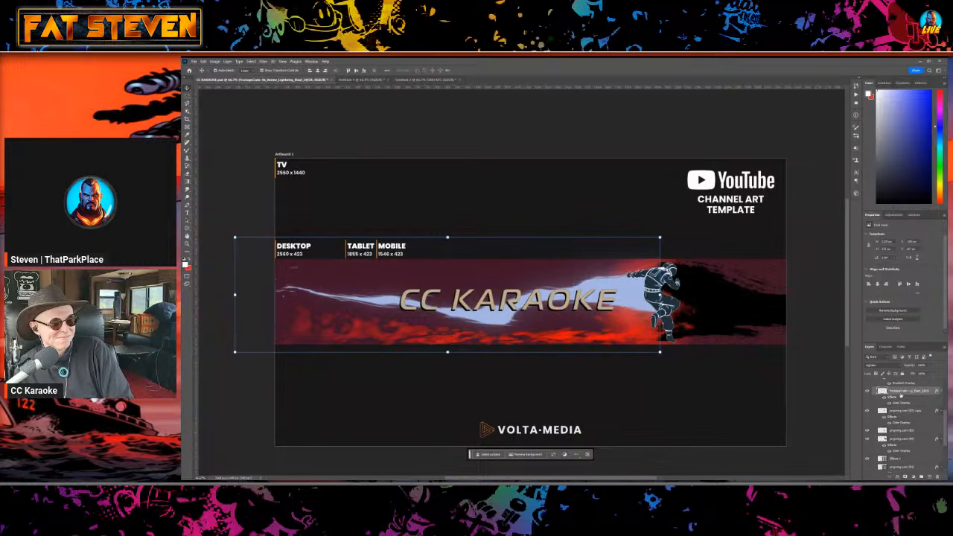
pyautogui.doubleClick(902, 402)
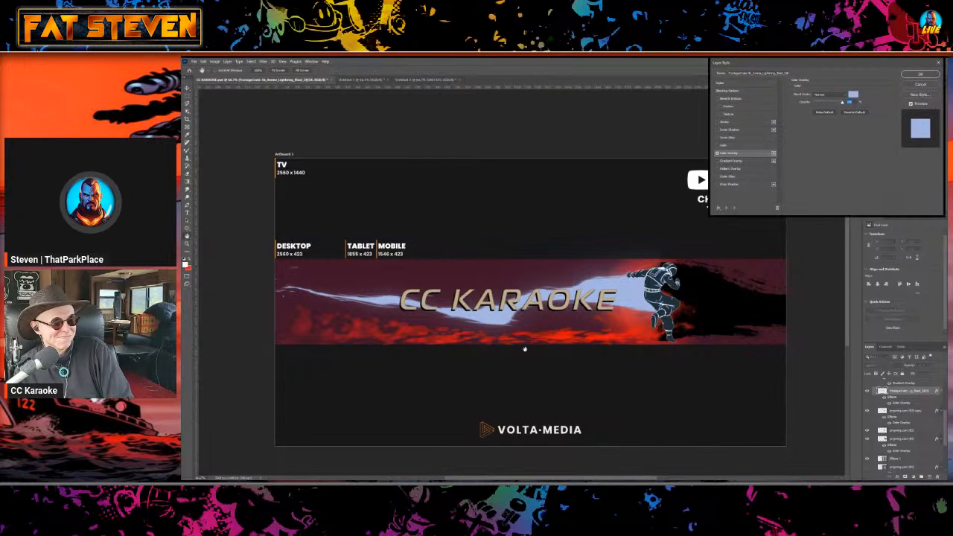
pyautogui.click(717, 185)
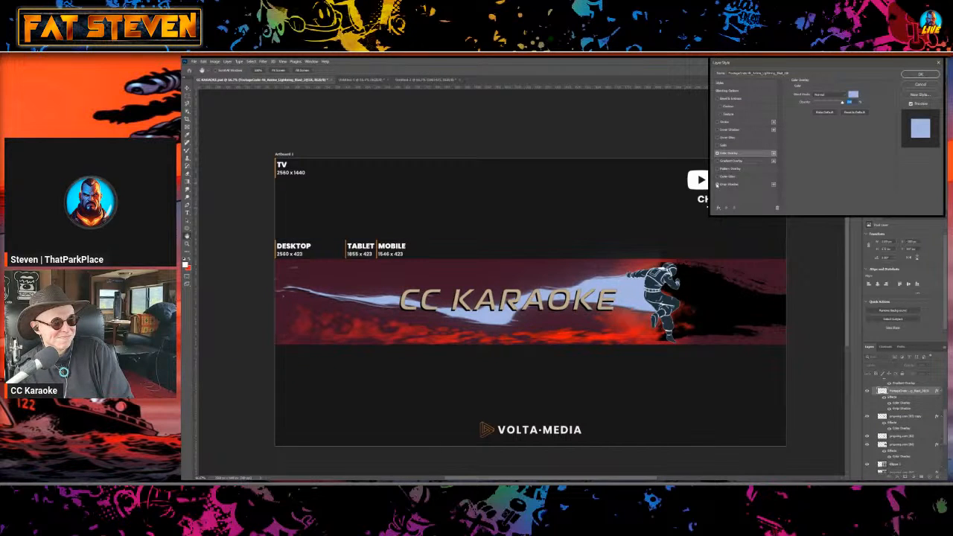
pyautogui.click(747, 186)
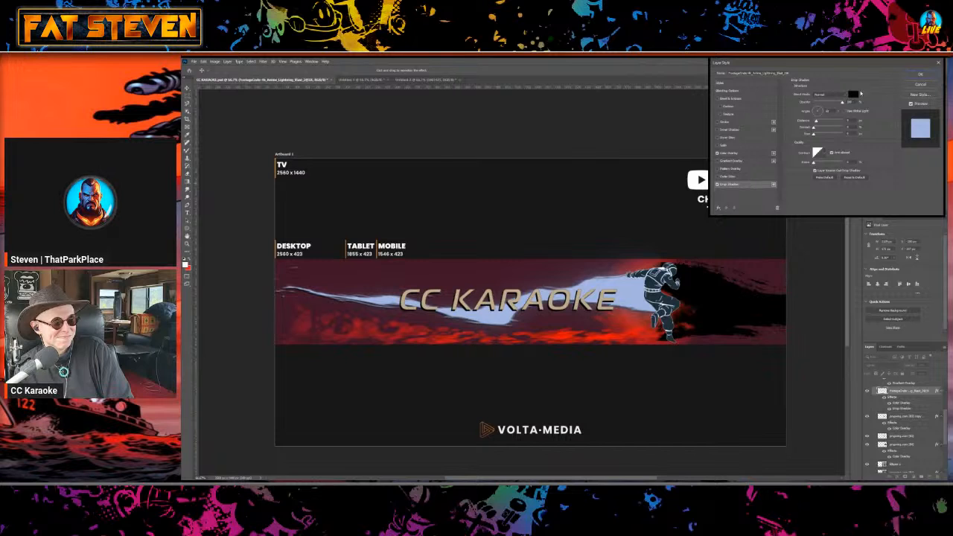
pyautogui.click(853, 94)
pyautogui.click(339, 93)
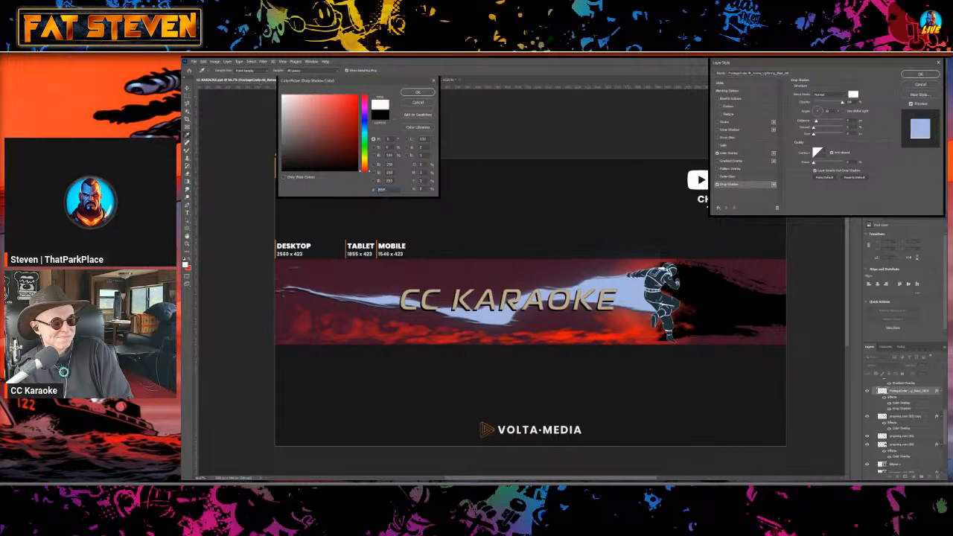
pyautogui.click(417, 92)
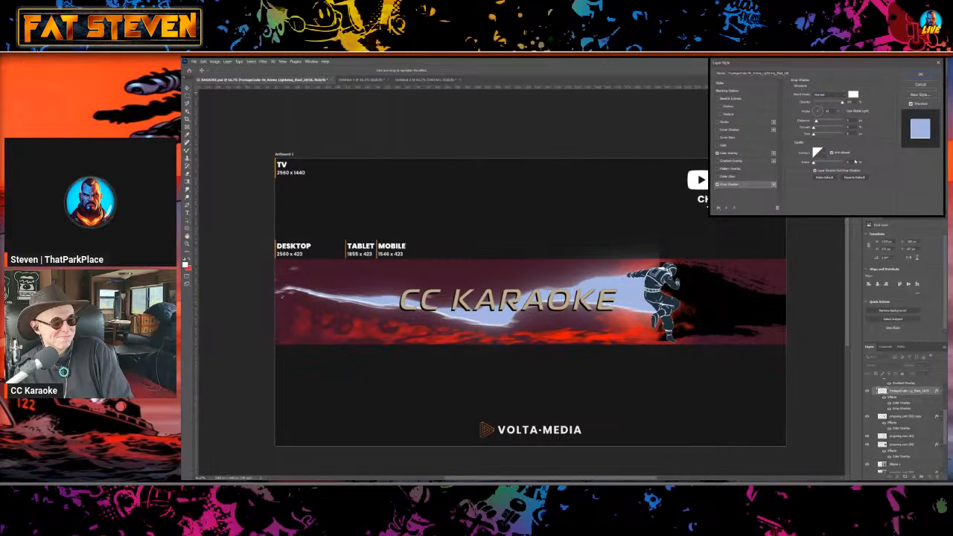
pyautogui.moveTo(816, 121)
pyautogui.mouseDown()
pyautogui.moveTo(814, 135)
pyautogui.moveTo(824, 134)
pyautogui.moveTo(813, 134)
pyautogui.mouseUp()
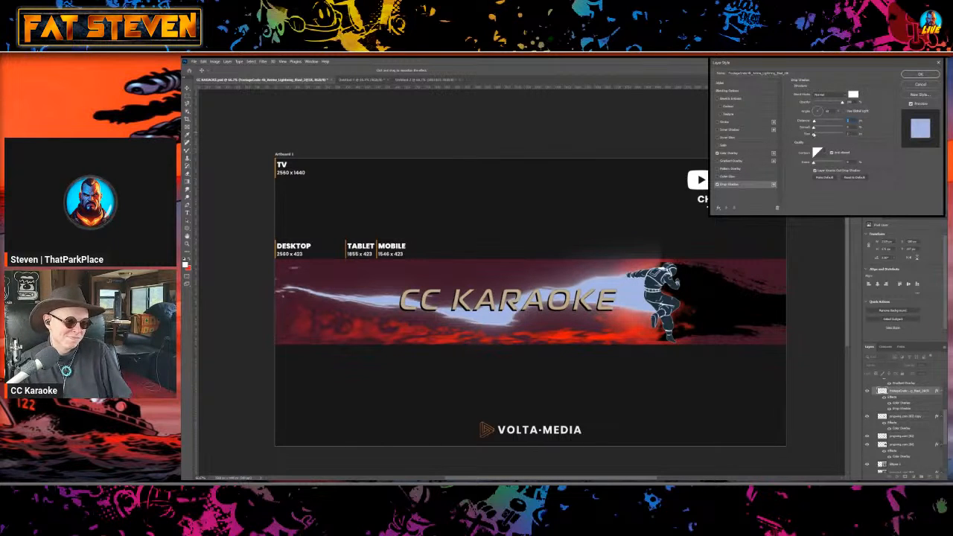
pyautogui.click(718, 184)
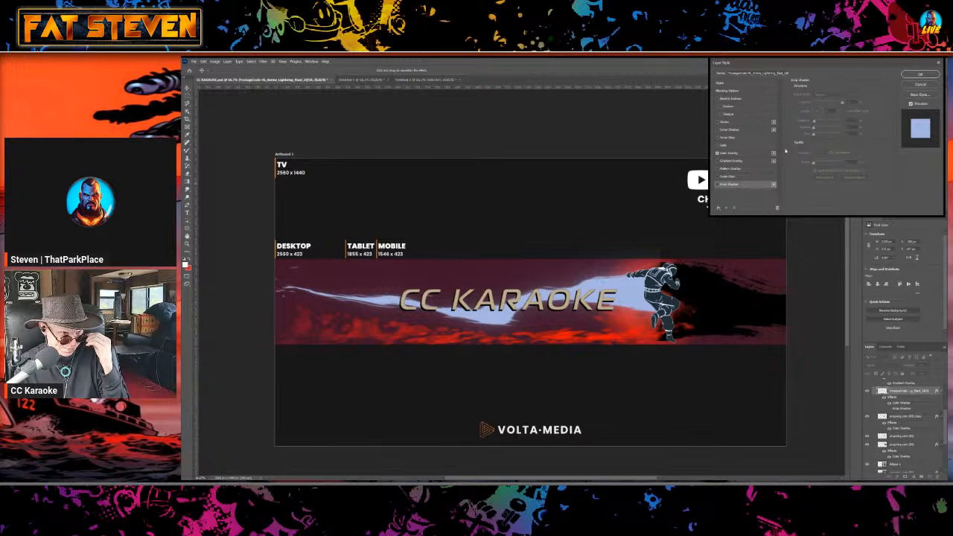
pyautogui.click(920, 75)
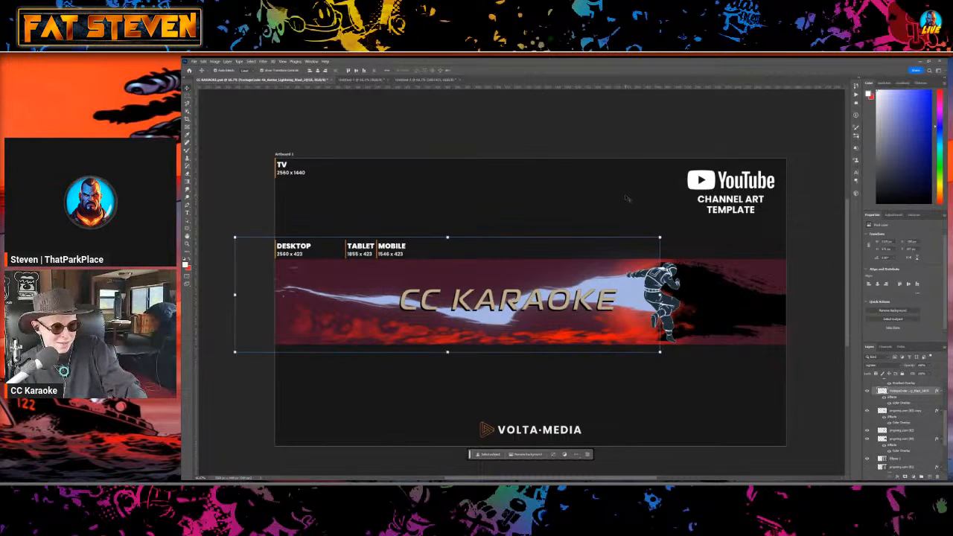
# Try the Eraser with a larger tip and other blend modes on the lightning blast layer, checking it up close.
pyautogui.press('b')
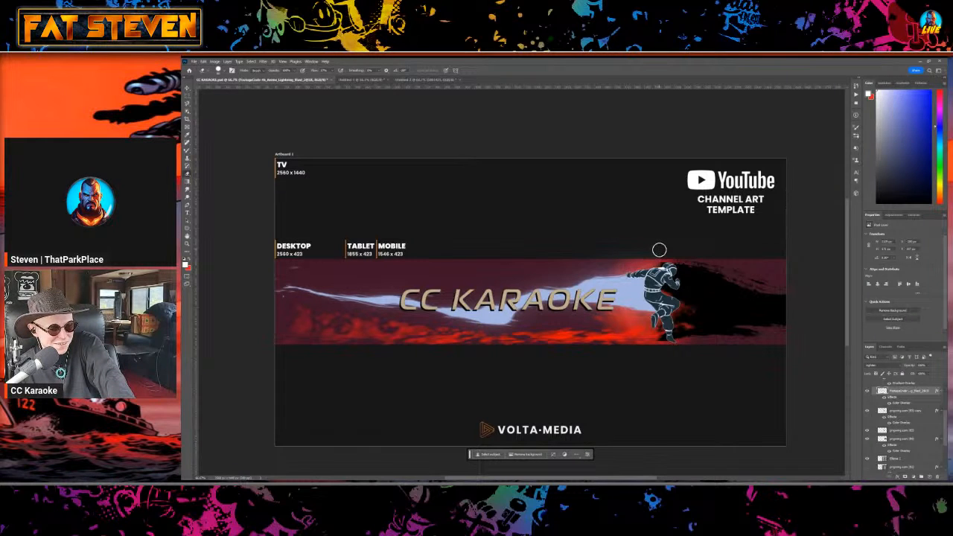
pyautogui.press(']')
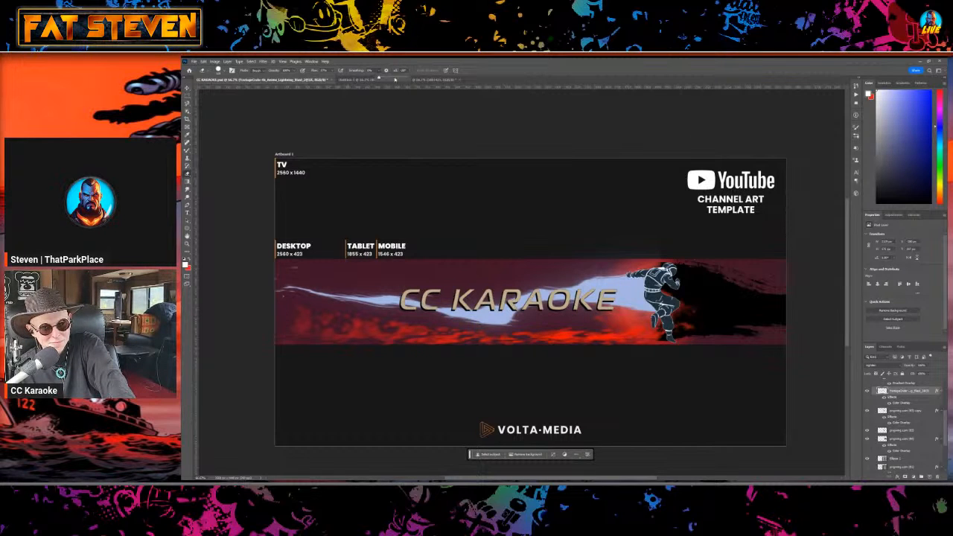
pyautogui.hotkey('ctrl', '1')
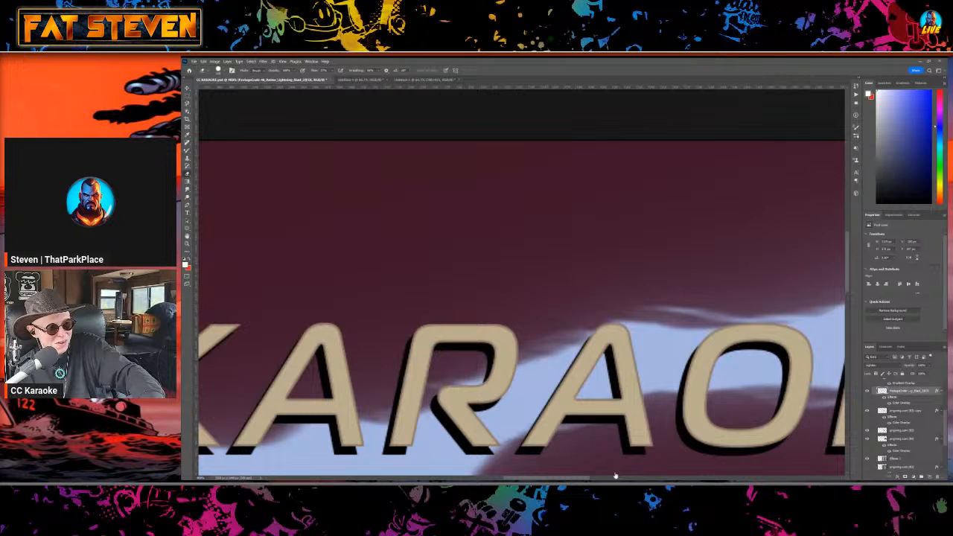
pyautogui.hotkey('ctrl', '0')
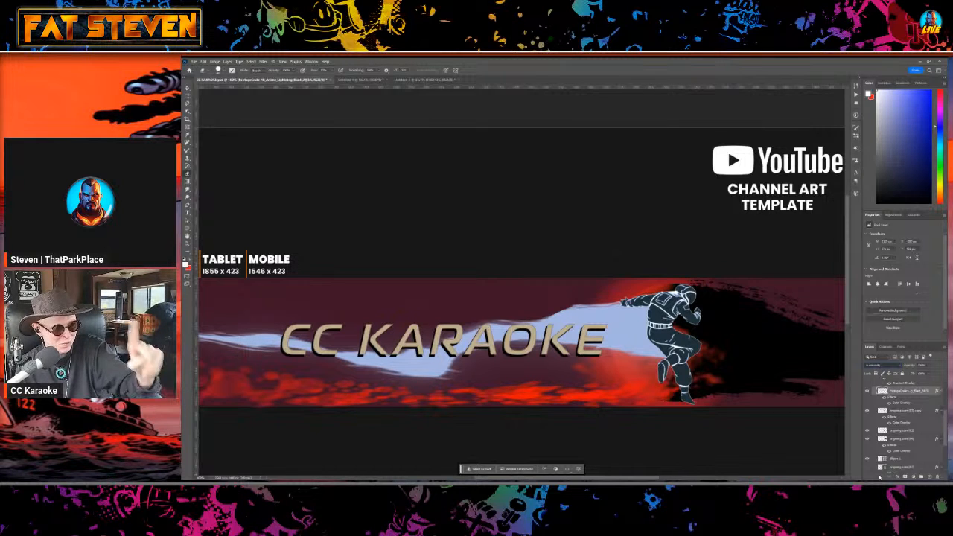
pyautogui.click(202, 63)
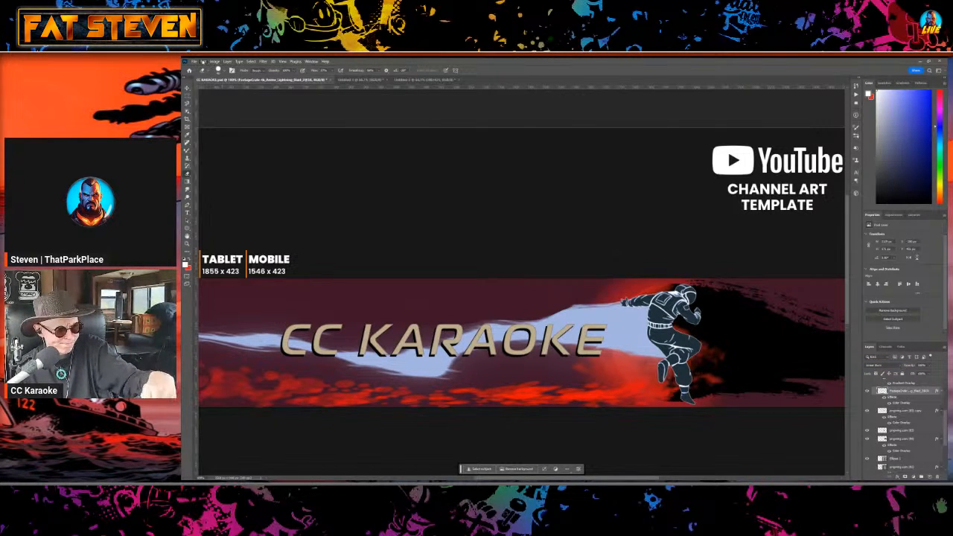
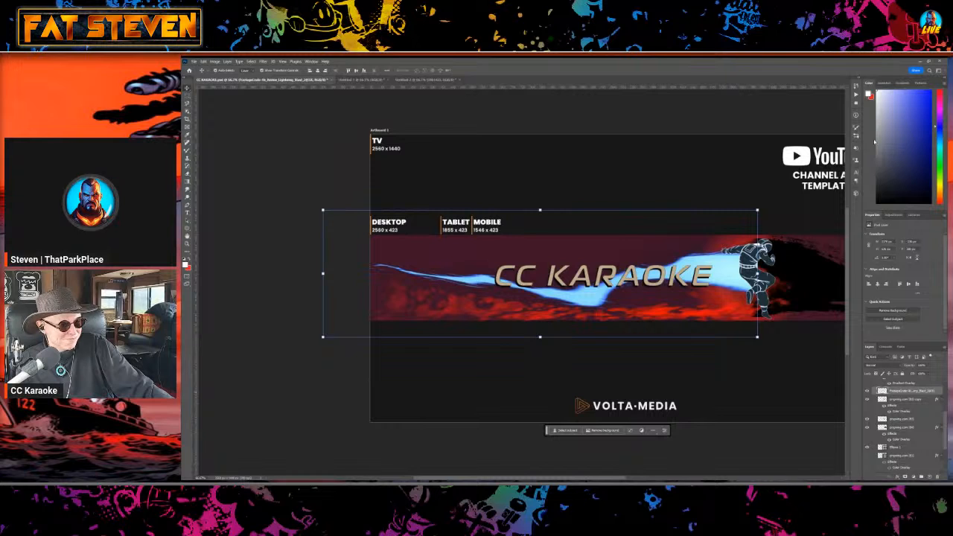
# Blend the planet image over the artwork with Linear Dodge (Add) and squash it to end at the banner's lower edge.
pyautogui.press('x')
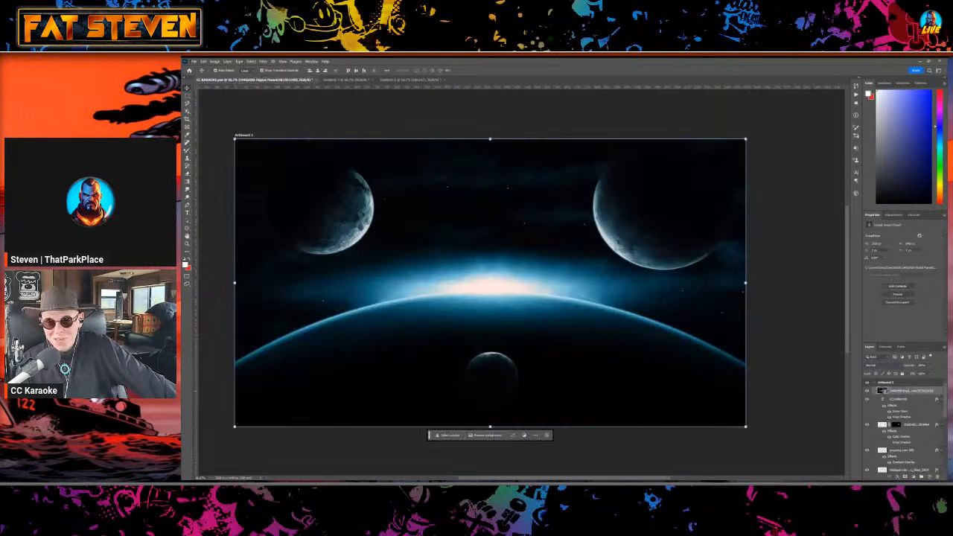
pyautogui.click(881, 364)
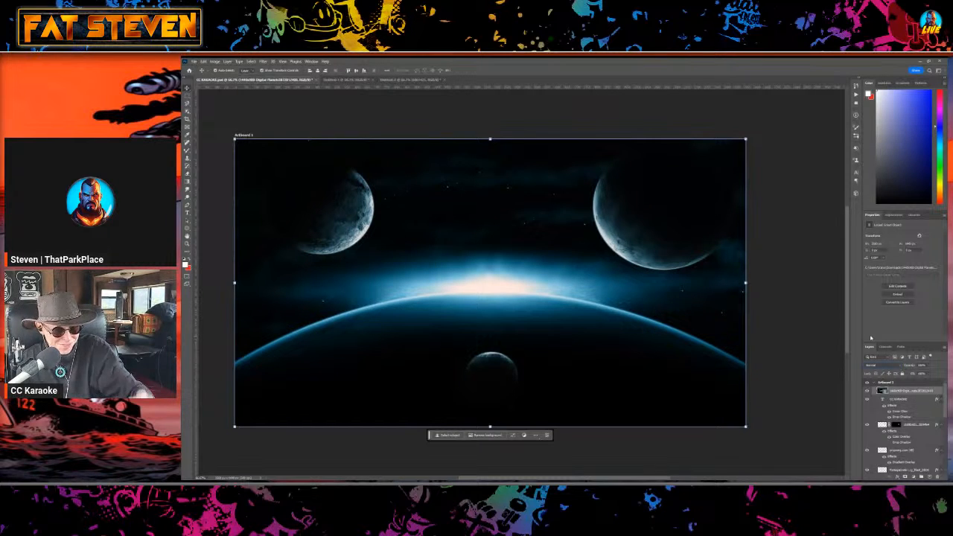
pyautogui.press('Down')
pyautogui.press('Up')
pyautogui.press('Up')
pyautogui.press('Up')
pyautogui.press('Up')
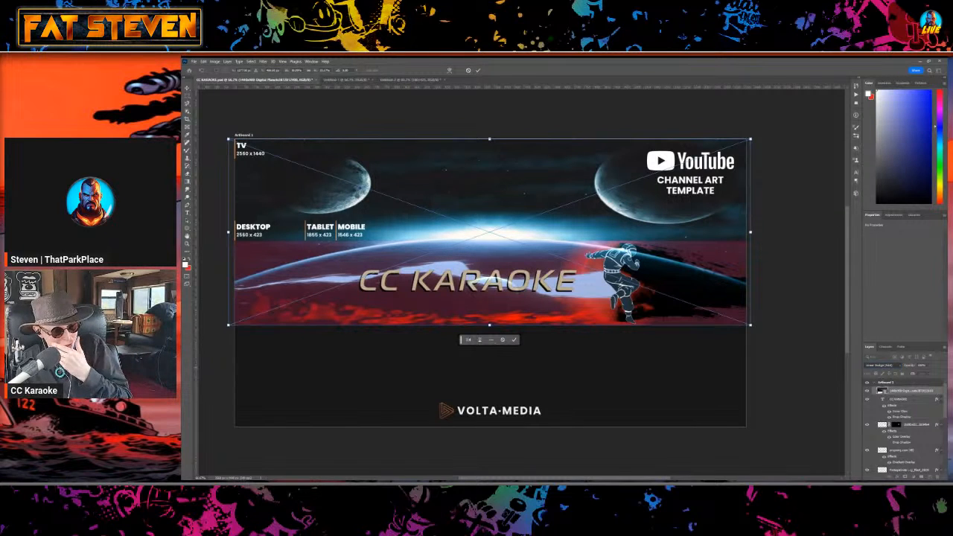
pyautogui.press('Return')
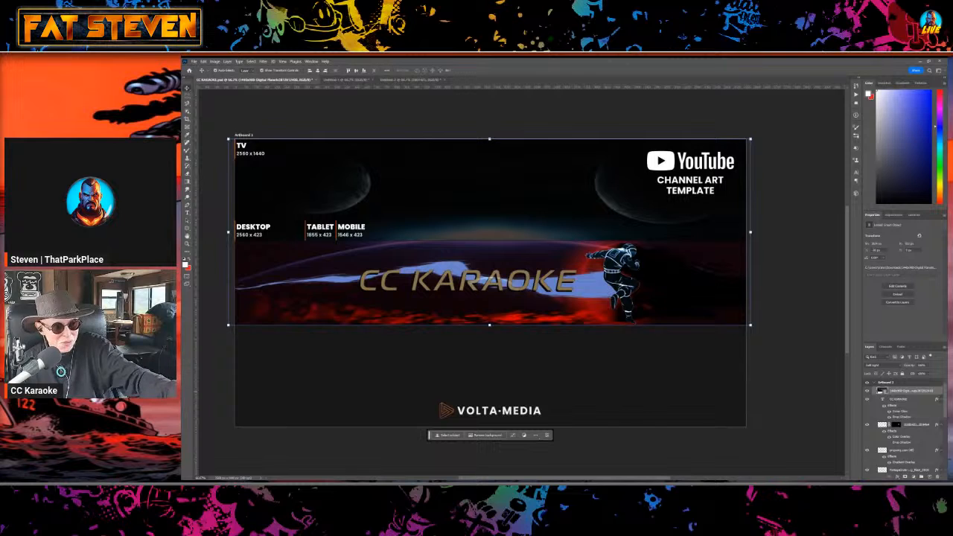
# Try further blend modes on the planet image, both above the artwork and beneath the banner rectangle.
pyautogui.click(883, 245)
pyautogui.click(882, 365)
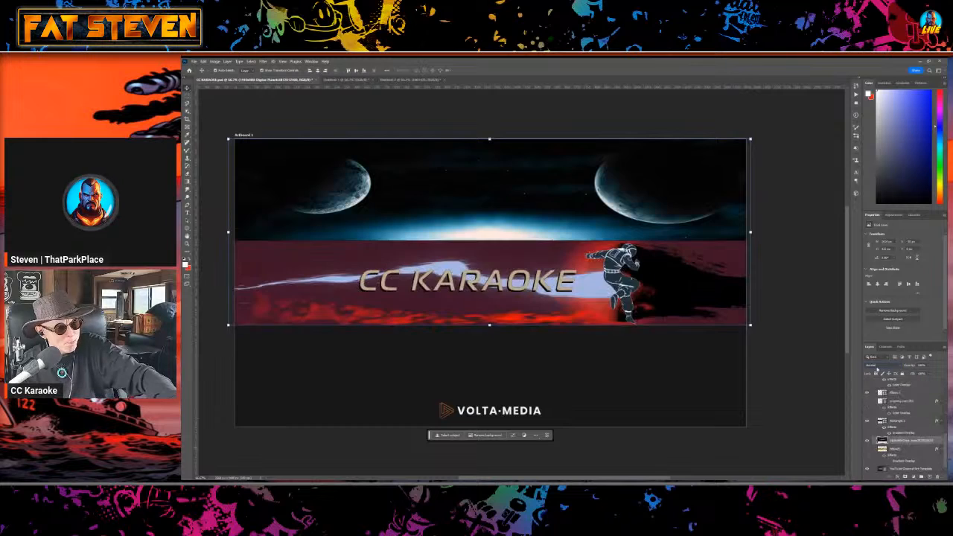
pyautogui.click(882, 365)
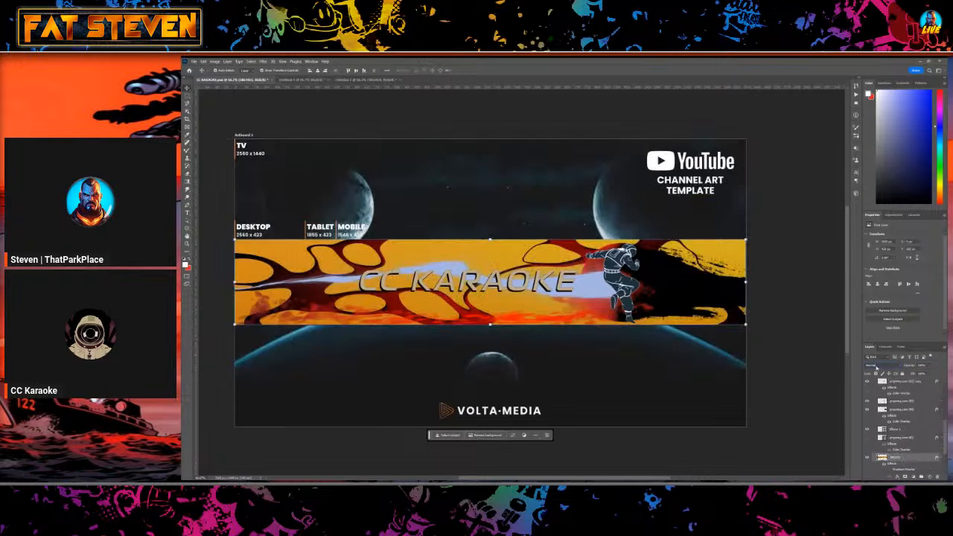
# Try other blend modes on the yellow pattern layer across the banner and delete that layer.
pyautogui.press('Down')
pyautogui.press('Down')
pyautogui.click(902, 463)
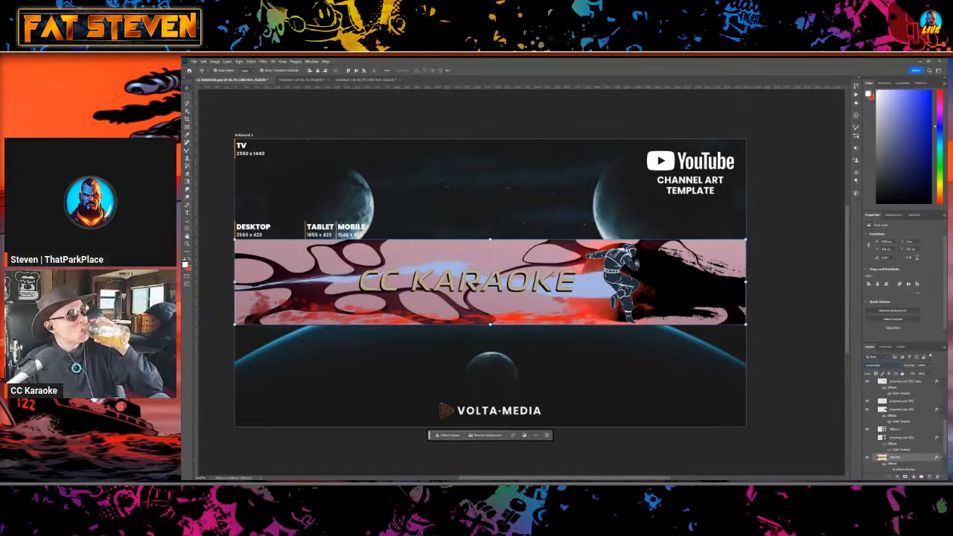
pyautogui.press('Delete')
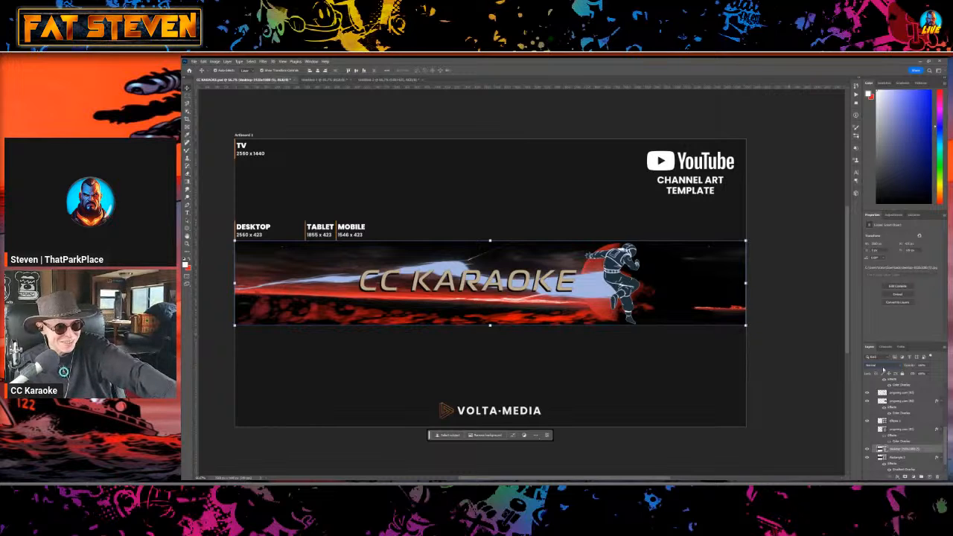
# Try other blend modes on the red space image squashed over the banner, and undo back to its full-size version beneath the rectangle.
pyautogui.scroll(-3, 872, 364)
pyautogui.scroll(-2, 872, 365)
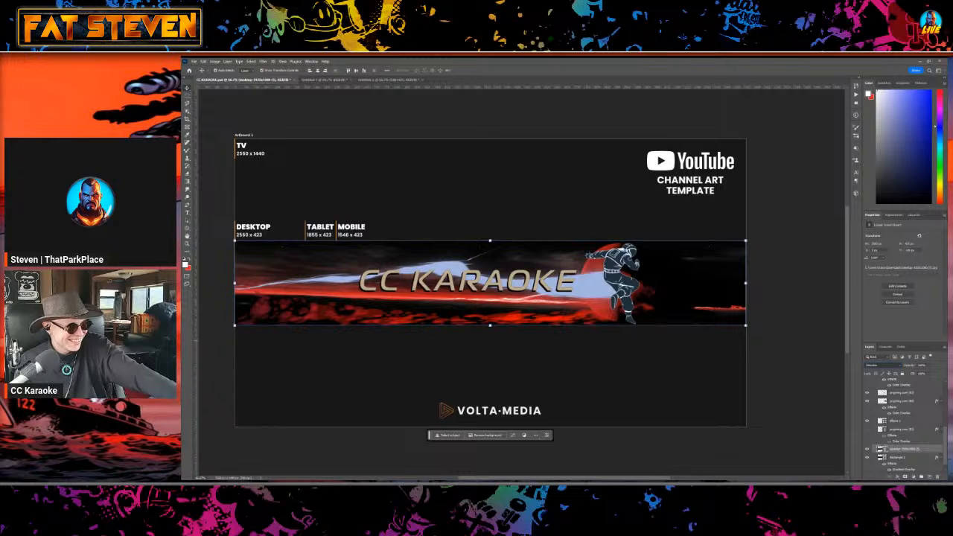
pyautogui.hotkey('ctrl', 'z')
pyautogui.hotkey('ctrl', 'z')
pyautogui.hotkey('ctrl', 'z')
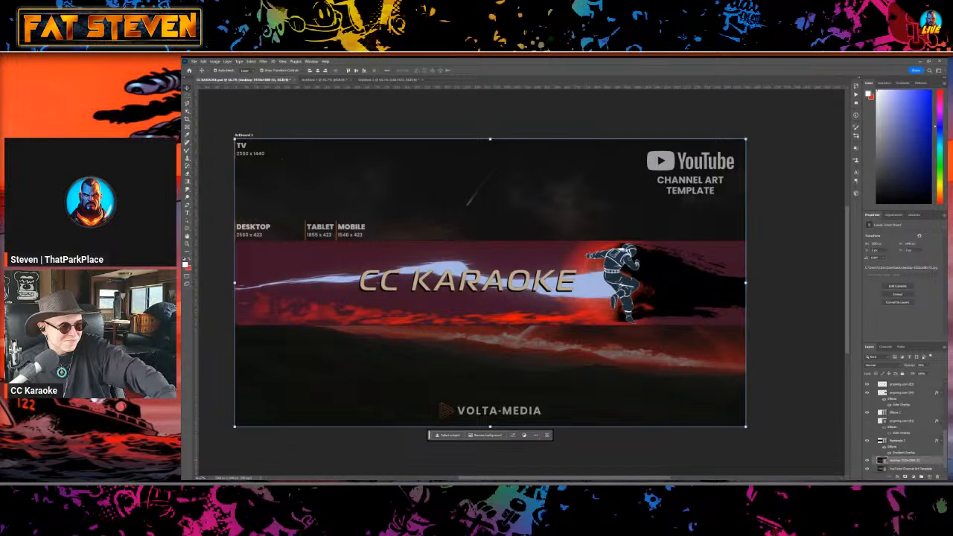
pyautogui.hotkey('ctrl', 'shift', 'z')
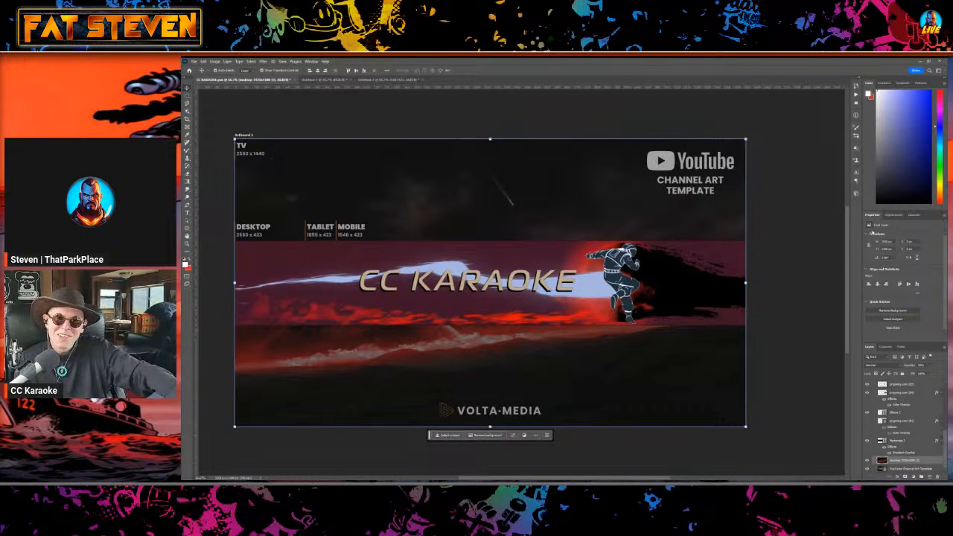
# Place the blue sunrise PNG from Downloads as a linked image and try transforming and blending it over the banner artwork.
pyautogui.hotkey('ctrl', 'v')
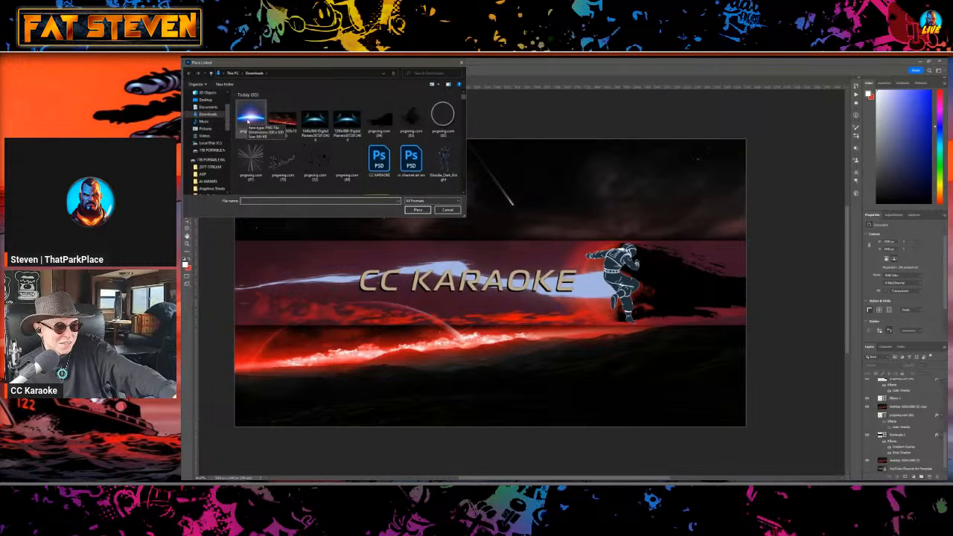
pyautogui.doubleClick(250, 117)
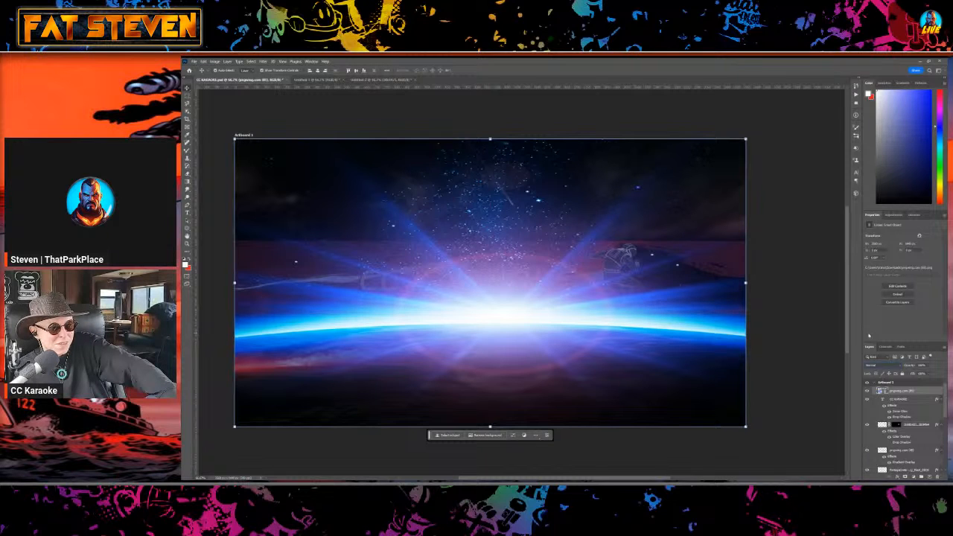
pyautogui.hotkey('ctrl', 't')
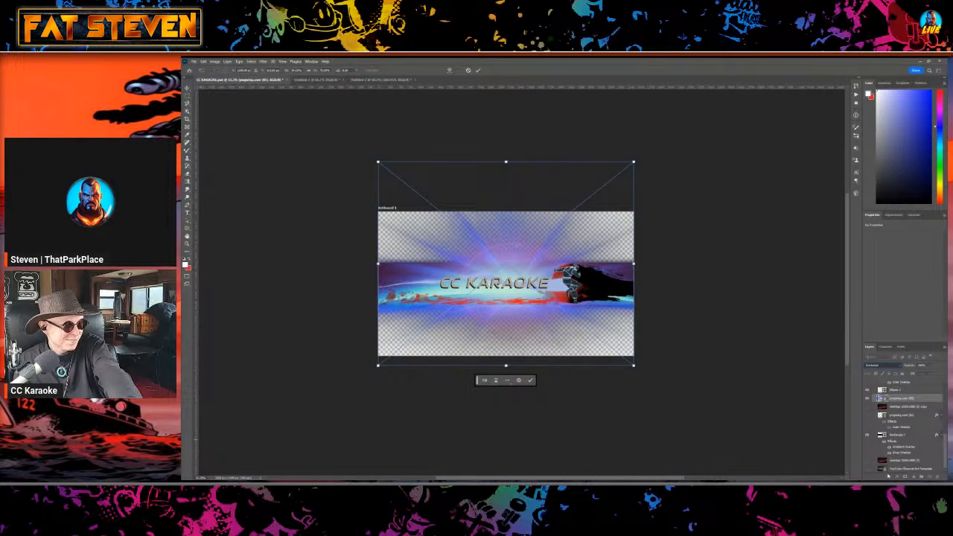
# Place the glowing planet image in a new document and bring its horizon into the banner as a strip along the lower half.
pyautogui.hotkey('ctrl', 'Tab')
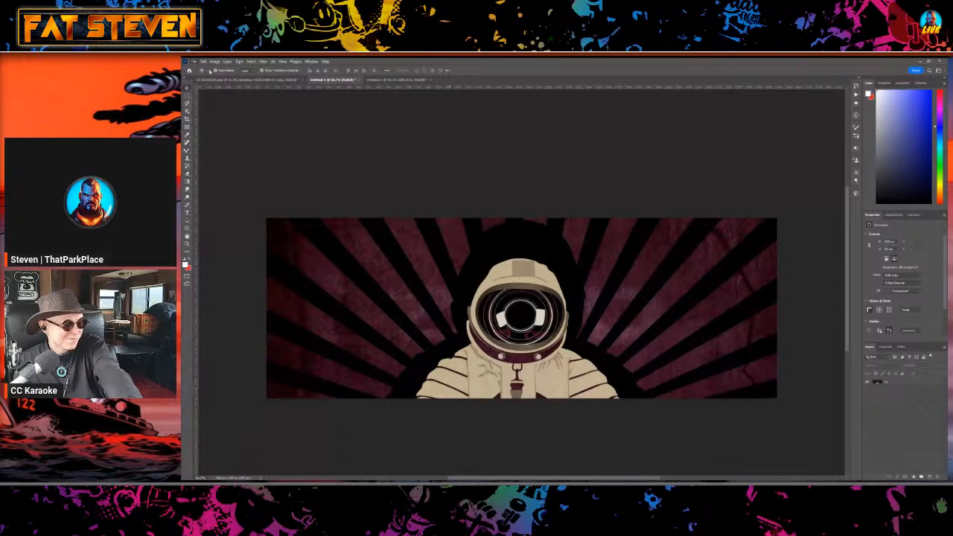
pyautogui.press('Return')
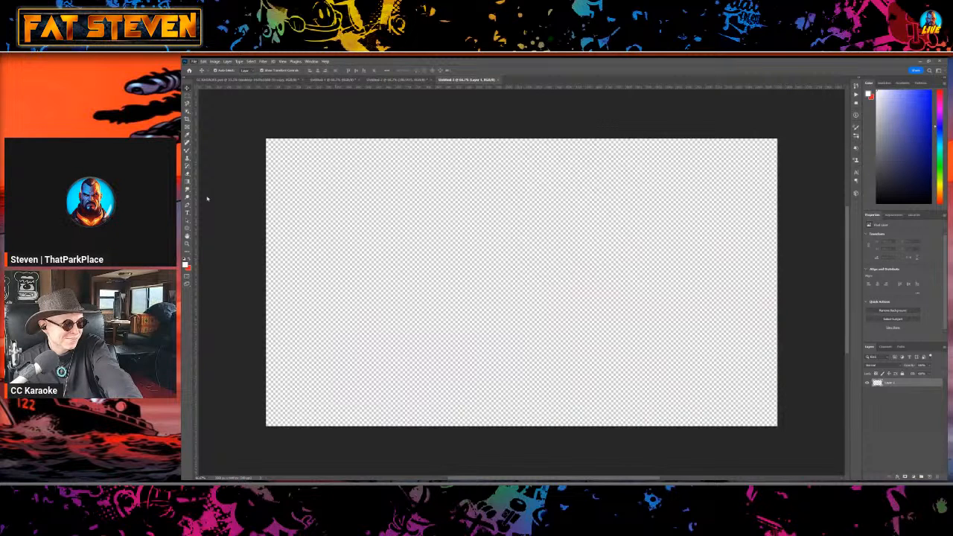
pyautogui.hotkey('ctrl', 'v')
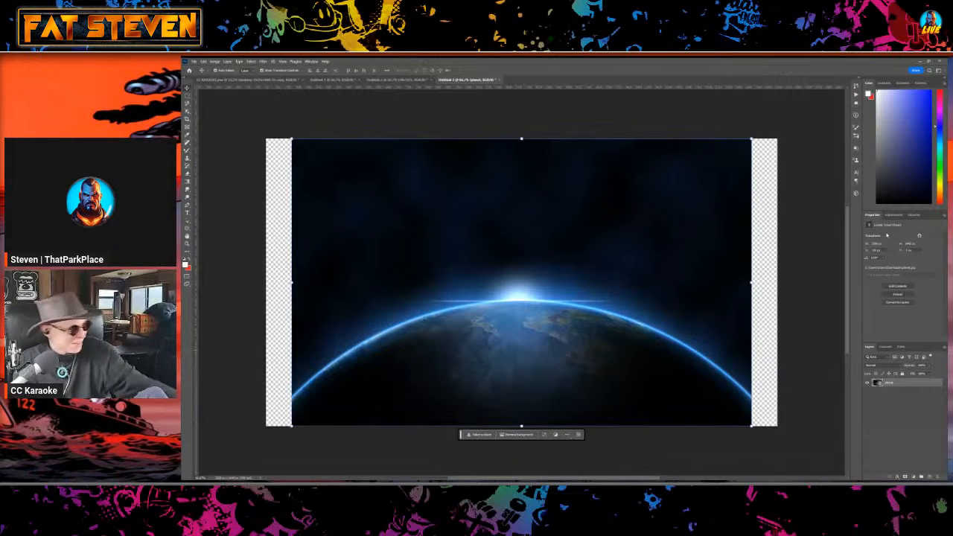
pyautogui.hotkey('ctrl', 'Tab')
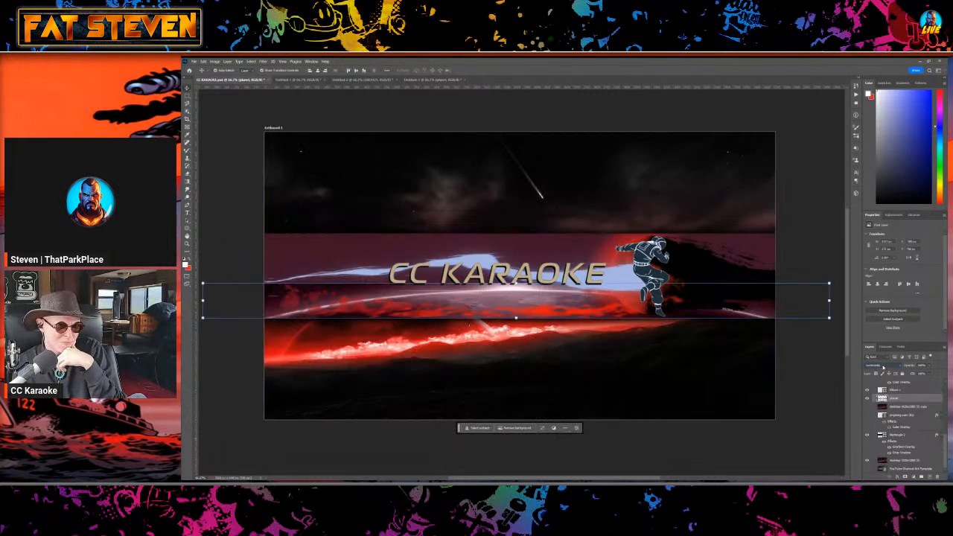
# Try the Luminosity, Pin Light and Color blend modes on the planet strip and remove the strip from view.
pyautogui.press('Down')
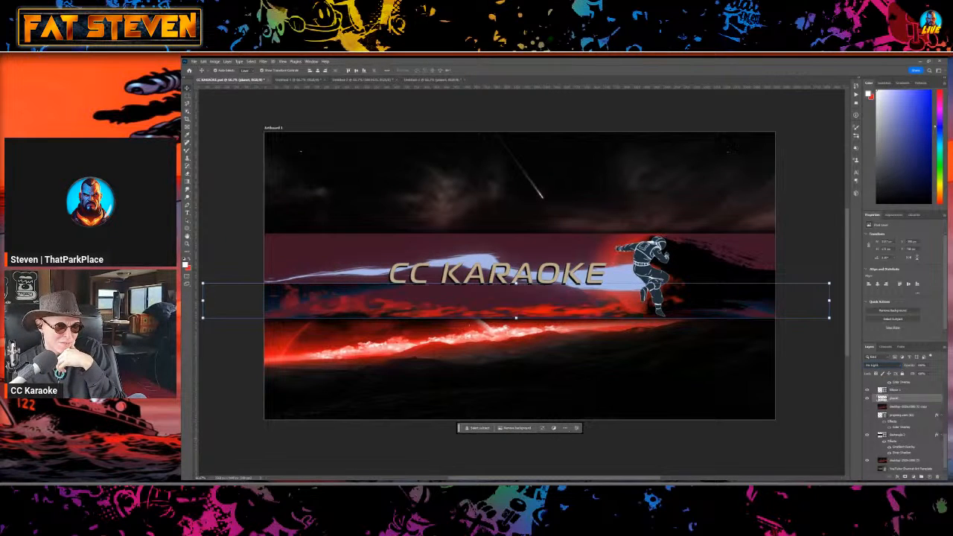
pyautogui.press('Down')
pyautogui.press('Down')
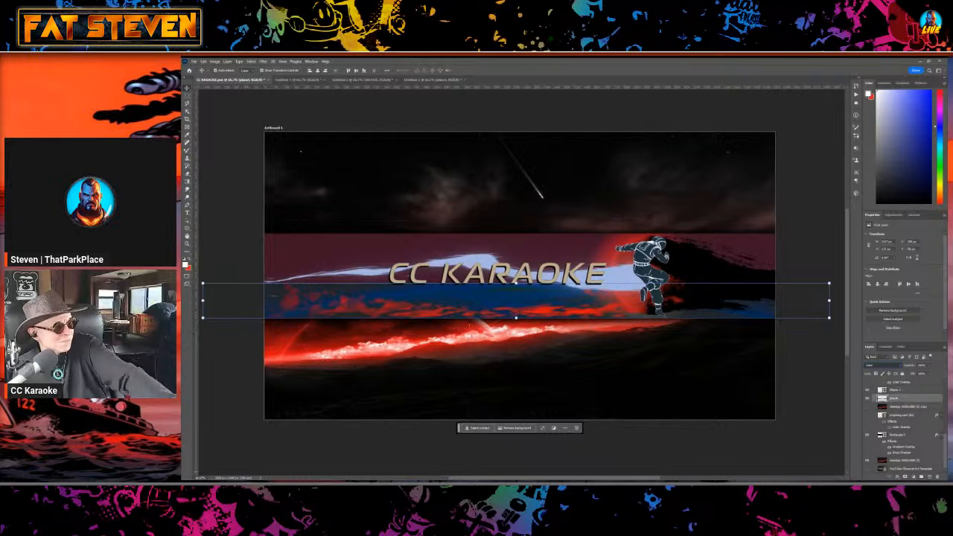
pyautogui.press('Delete')
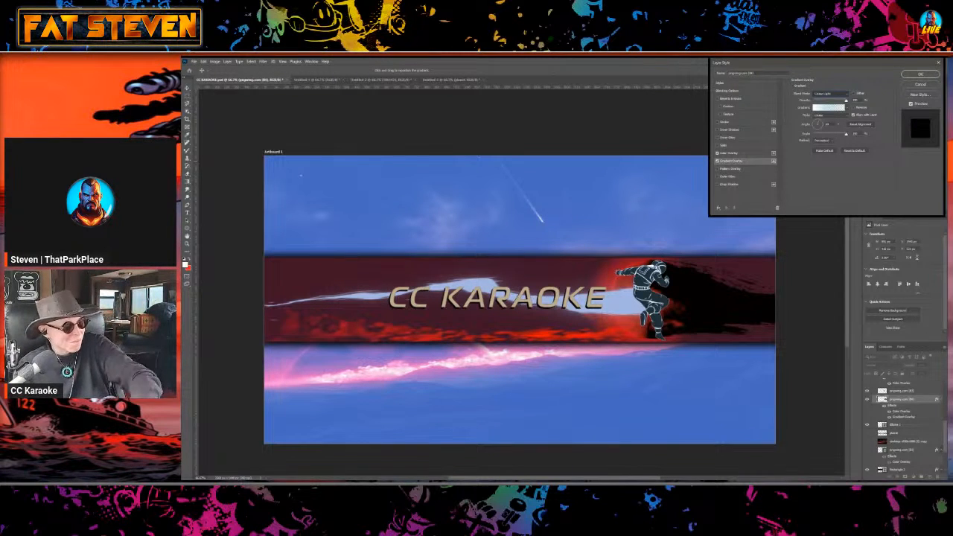
# Try a Gradient Overlay with another blend mode instead of the Color Overlay on the black brush splash behind the figure.
pyautogui.click(717, 153)
pyautogui.click(829, 94)
pyautogui.click(824, 106)
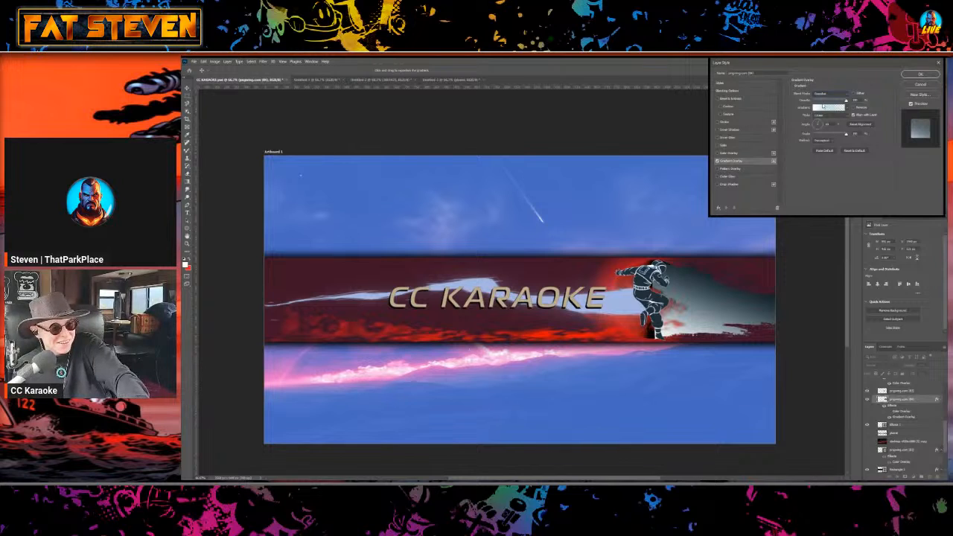
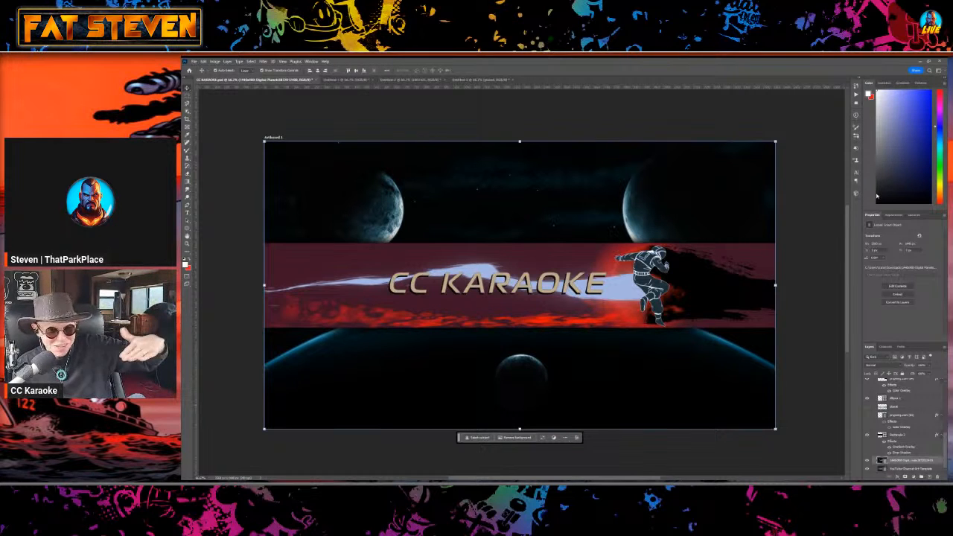
# Try a copy of the digital planets image above the artwork and under the ellipse with Luminosity, and undo the experiments.
pyautogui.press('Delete')
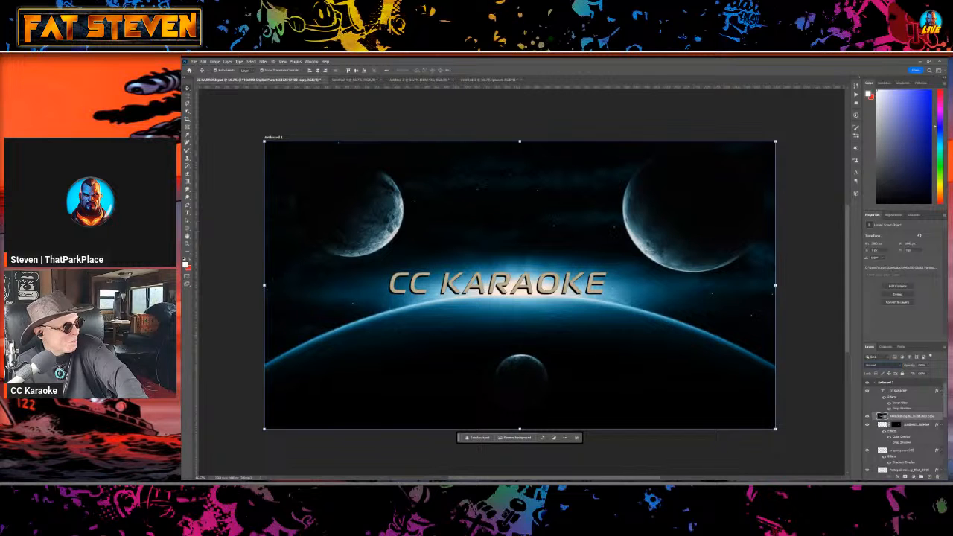
pyautogui.hotkey('ctrl', 'z')
pyautogui.hotkey('ctrl', 'z')
pyautogui.hotkey('ctrl', 'z')
pyautogui.hotkey('ctrl', 'z')
pyautogui.hotkey('ctrl', 'z')
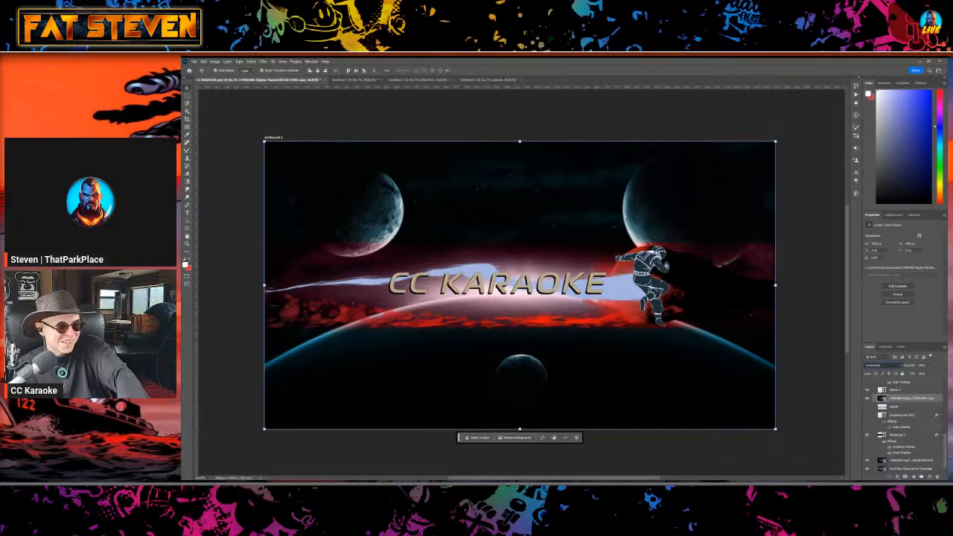
pyautogui.click(917, 462)
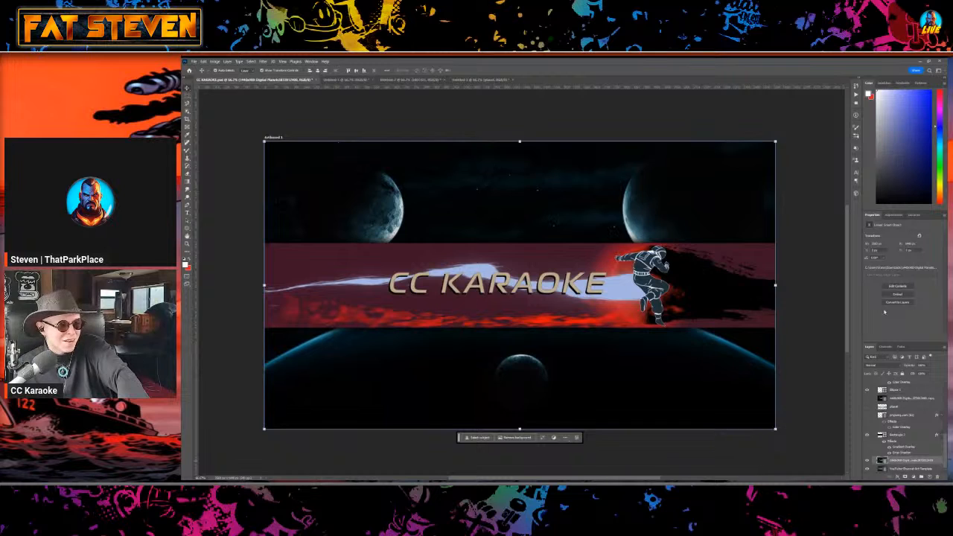
pyautogui.hotkey('ctrl', 'z')
pyautogui.hotkey('ctrl', 'z')
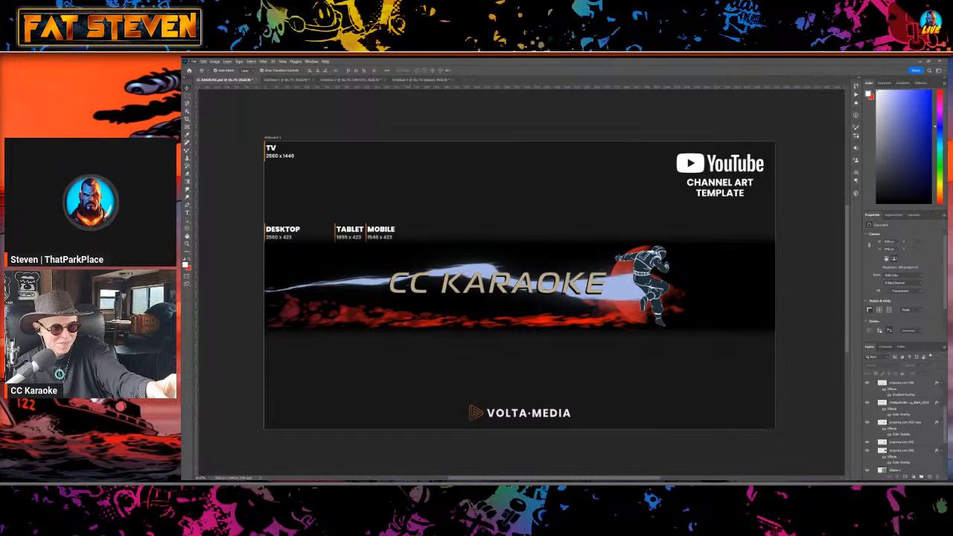
# Place the teal galaxy planet image across the banner, rasterize it and move it beneath the ellipse layer.
pyautogui.click(213, 200)
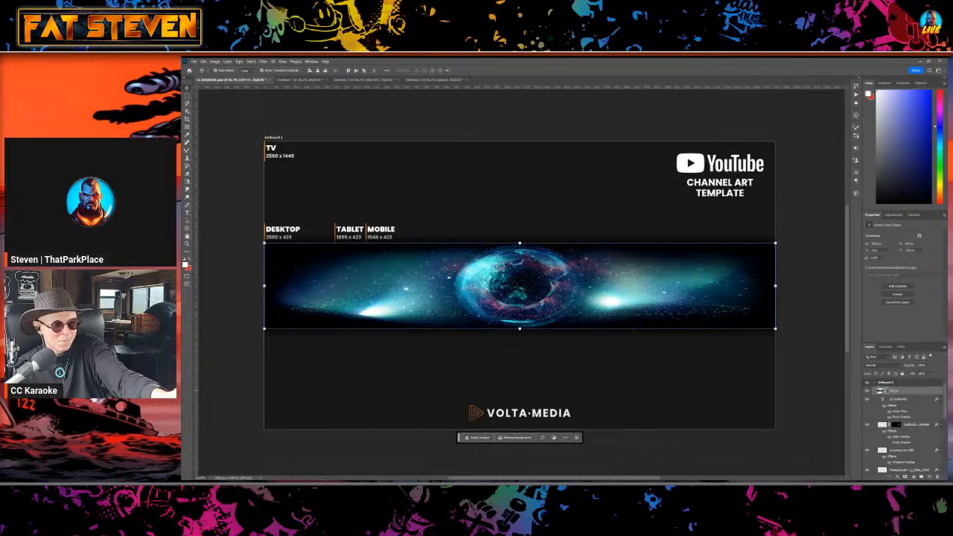
pyautogui.rightClick(896, 391)
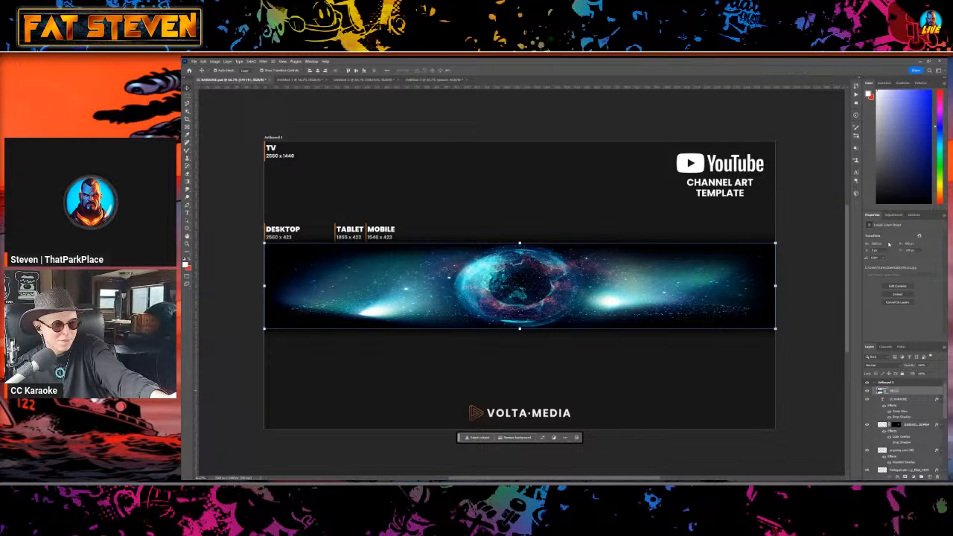
pyautogui.click(867, 361)
pyautogui.click(883, 366)
pyautogui.click(890, 429)
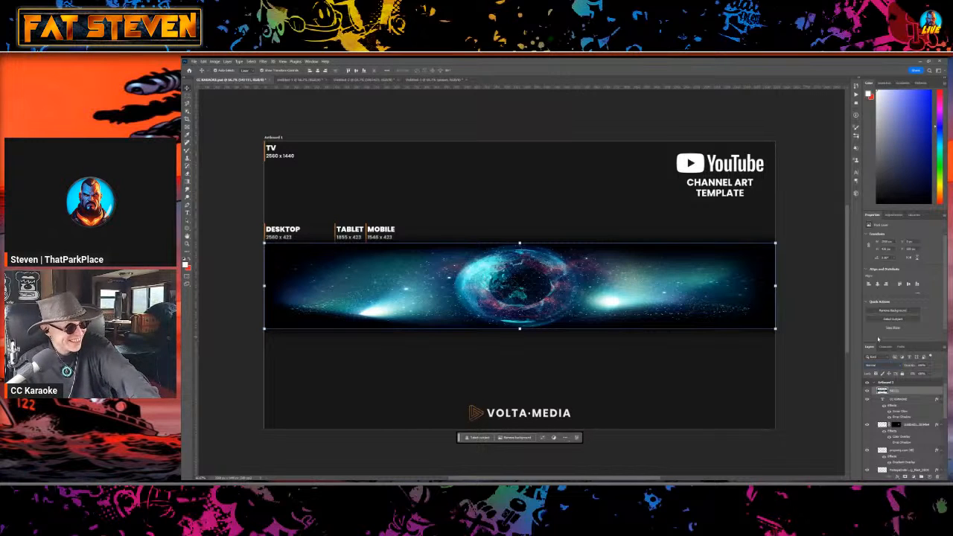
pyautogui.hotkey('ctrl', 'z')
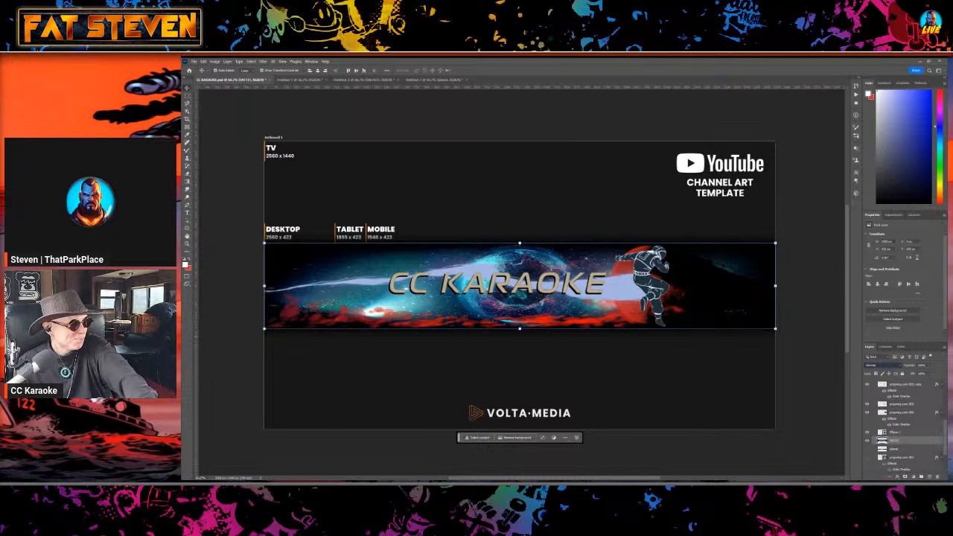
# Try Luminosity blending and a blue Color Overlay on the galaxy strip.
pyautogui.click(908, 442)
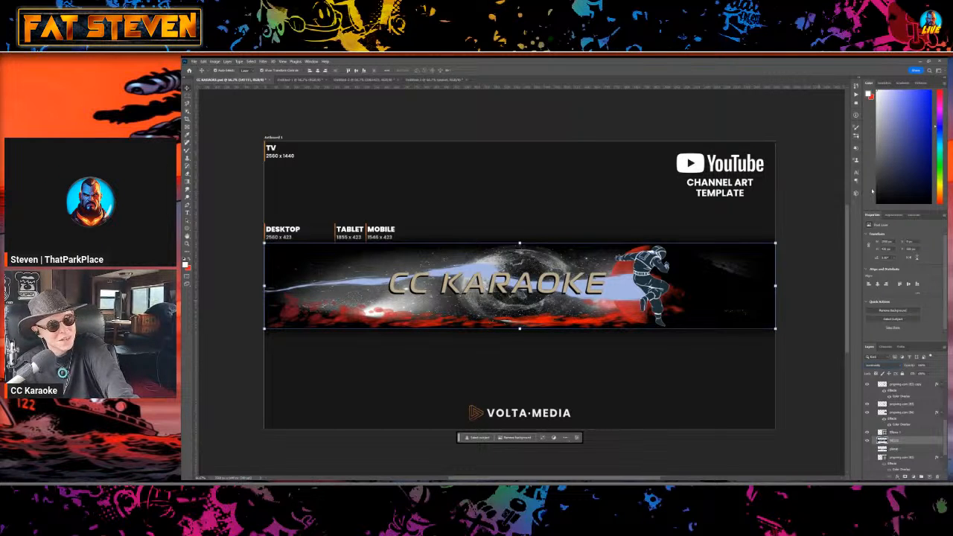
pyautogui.doubleClick(914, 441)
pyautogui.click(718, 154)
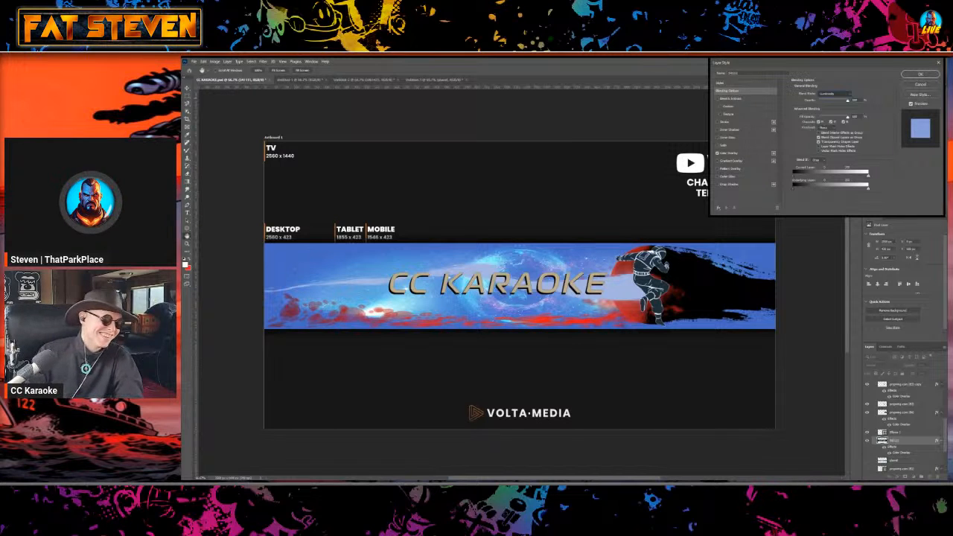
pyautogui.press('Return')
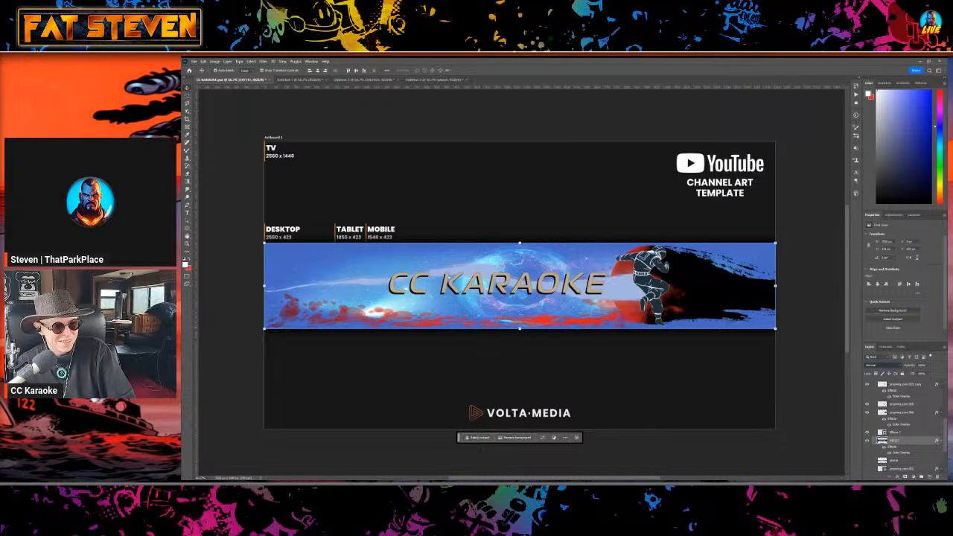
# Turn off the galaxy strip's Color Overlay, try another blend mode and compare the banner with the strip hidden.
pyautogui.scroll(-1, 519, 285)
pyautogui.click(889, 452)
pyautogui.click(868, 431)
pyautogui.click(867, 431)
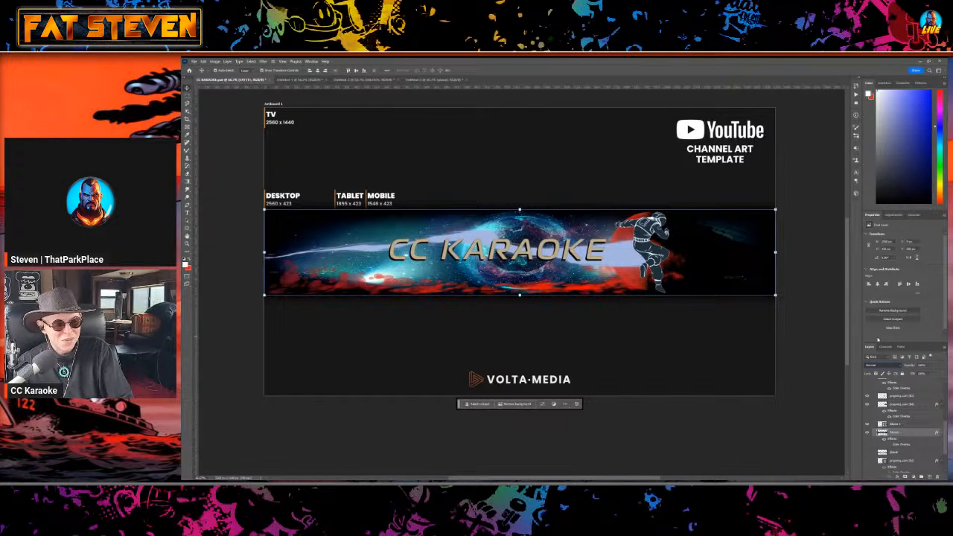
pyautogui.click(878, 340)
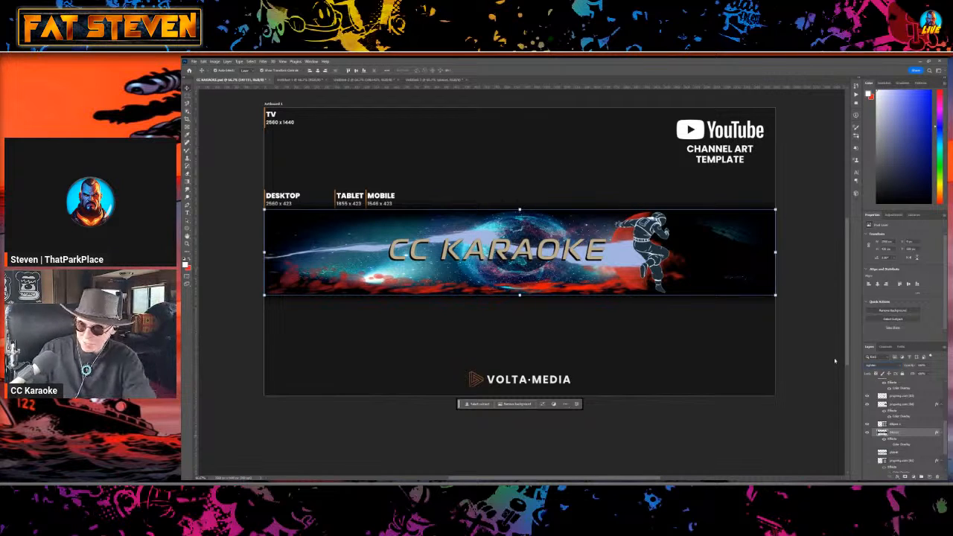
pyautogui.click(867, 432)
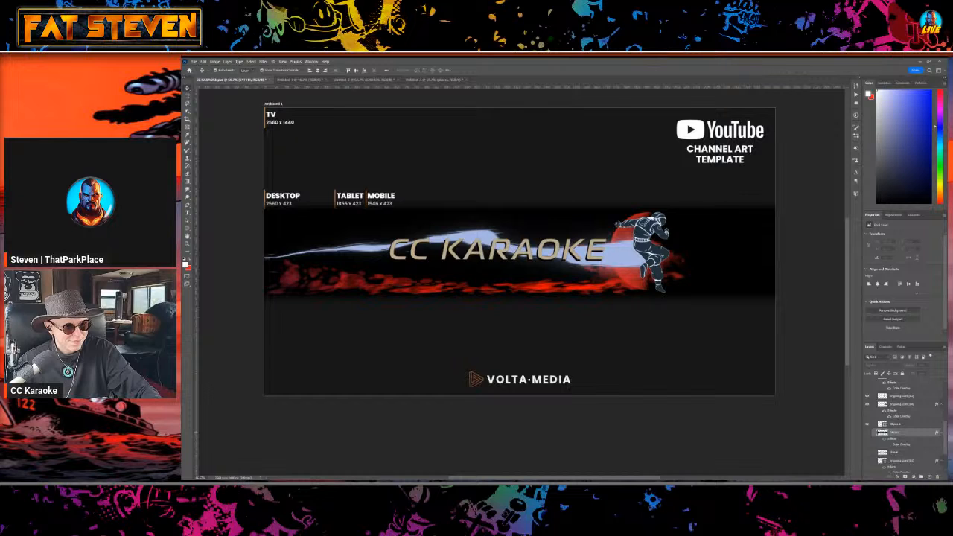
# Bring the red eclipse space image from its own document into the banner, squashed to the banner's height beneath the ellipse layer.
pyautogui.hotkey('ctrl', 'shift', 'Tab')
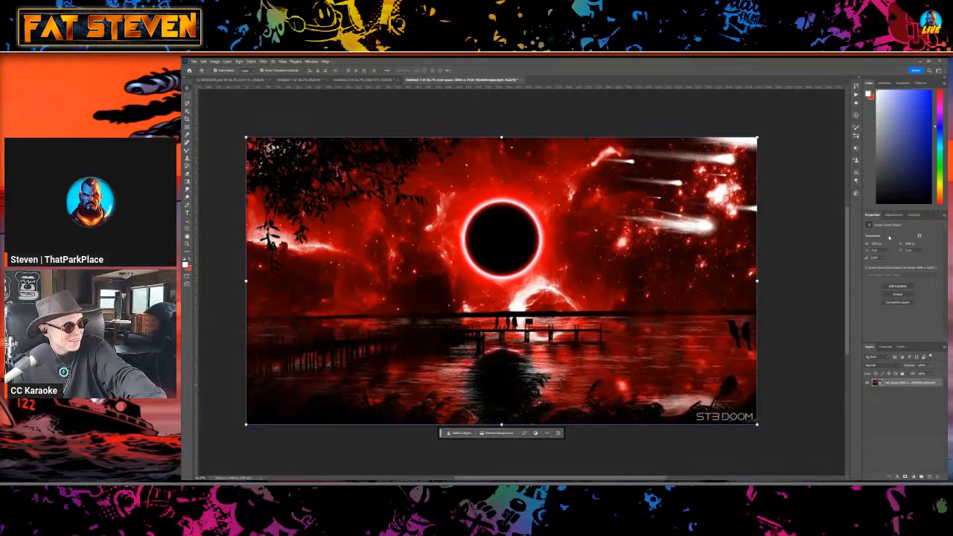
pyautogui.hotkey('ctrl', 'Tab')
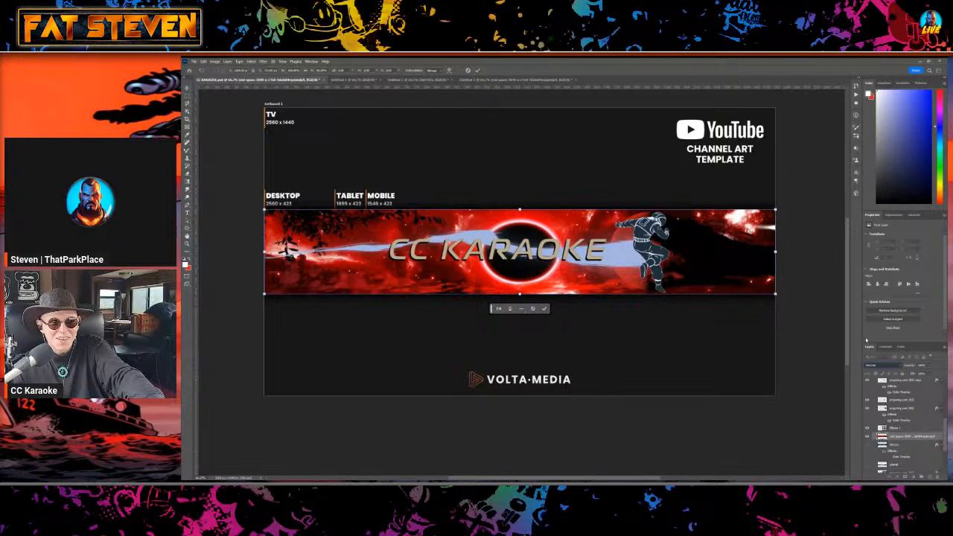
pyautogui.press('Escape')
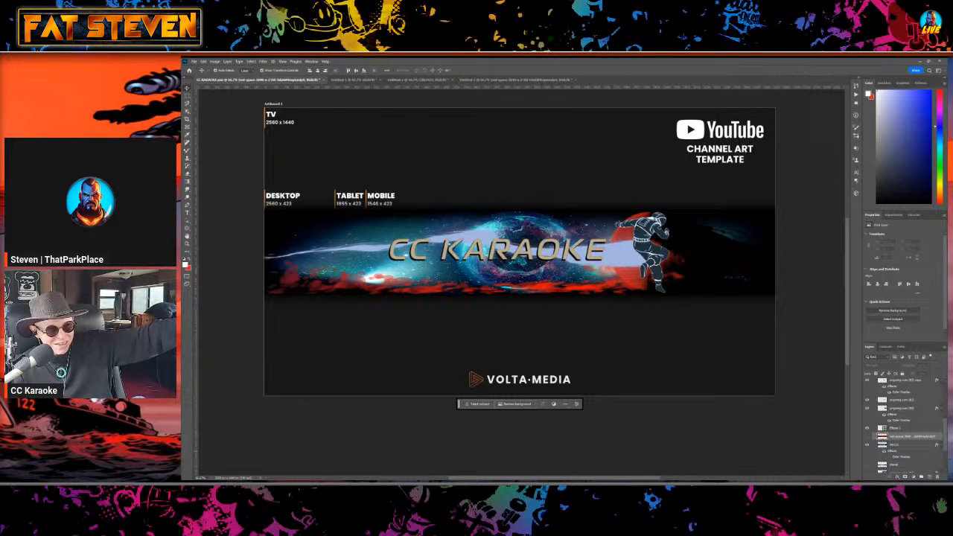
# Try a red Color Overlay with a different blend mode on the galaxy strip.
pyautogui.click(917, 445)
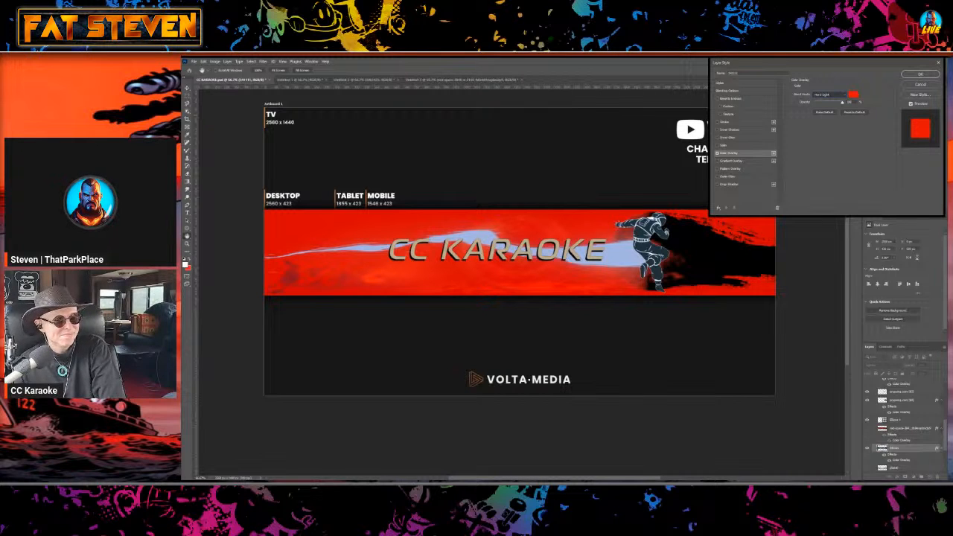
pyautogui.press('Escape')
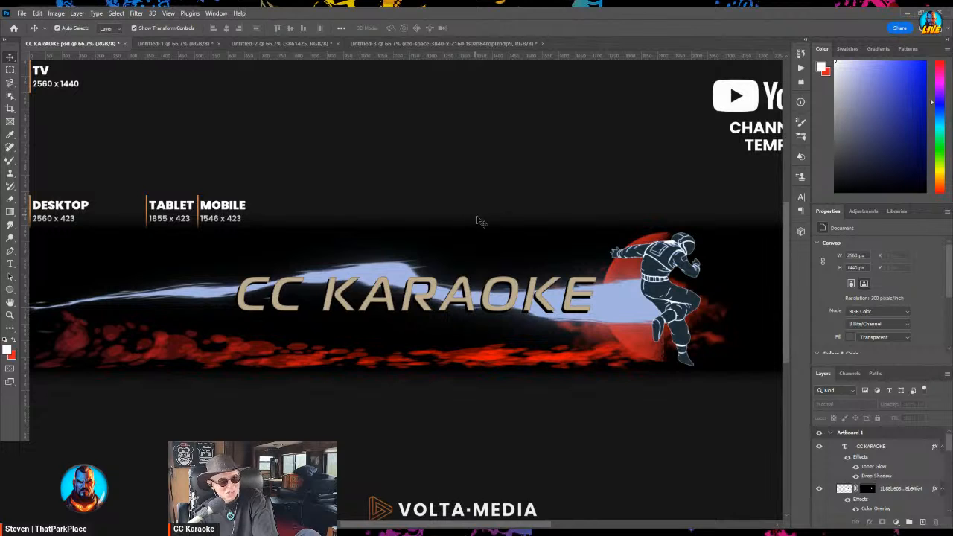
pyautogui.scroll(-5, 856, 488)
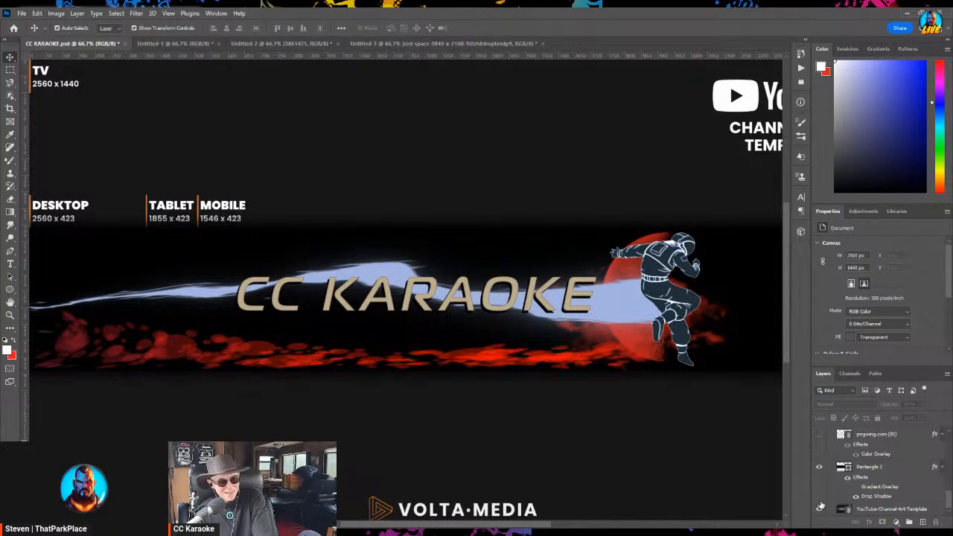
# Set the blend mode of the galaxy strip layer 541111 to Normal.
pyautogui.scroll(3, 820, 447)
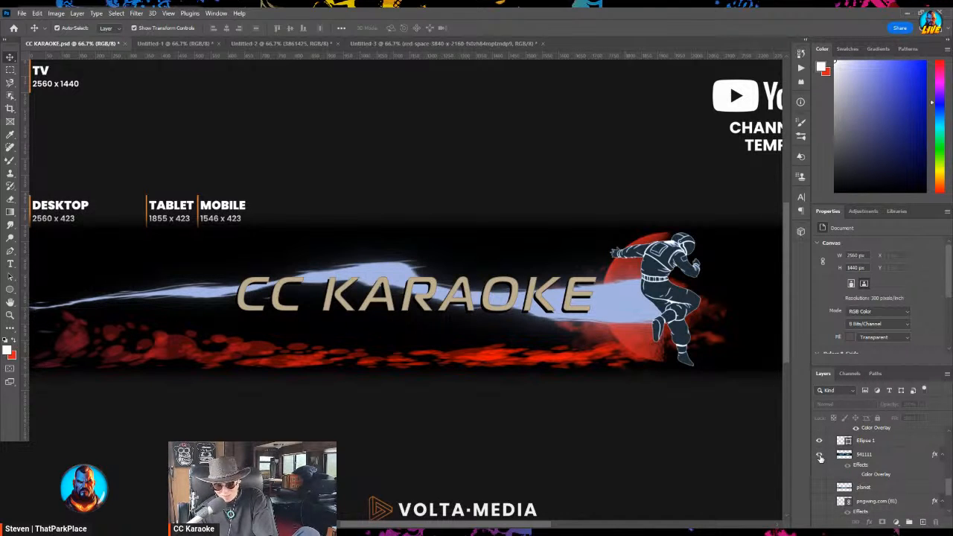
pyautogui.click(868, 461)
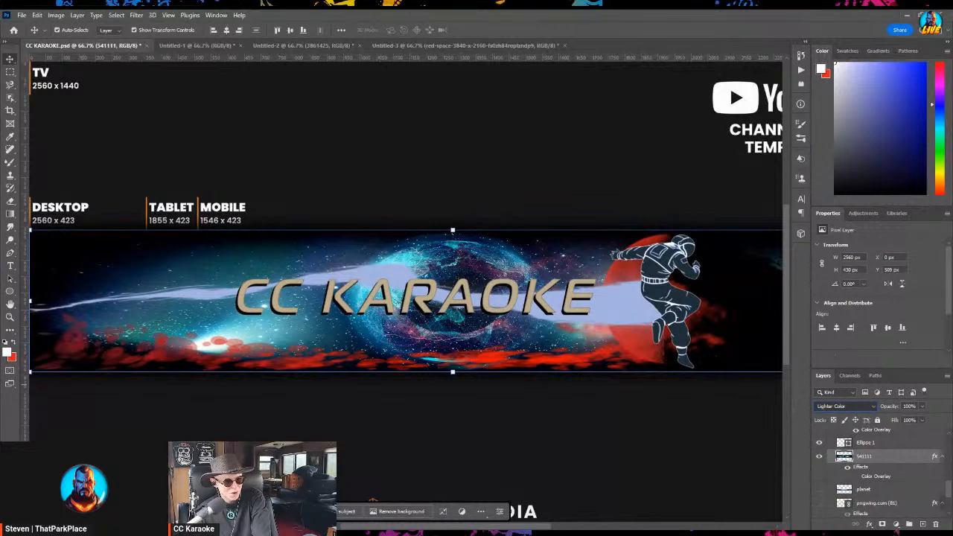
pyautogui.click(842, 292)
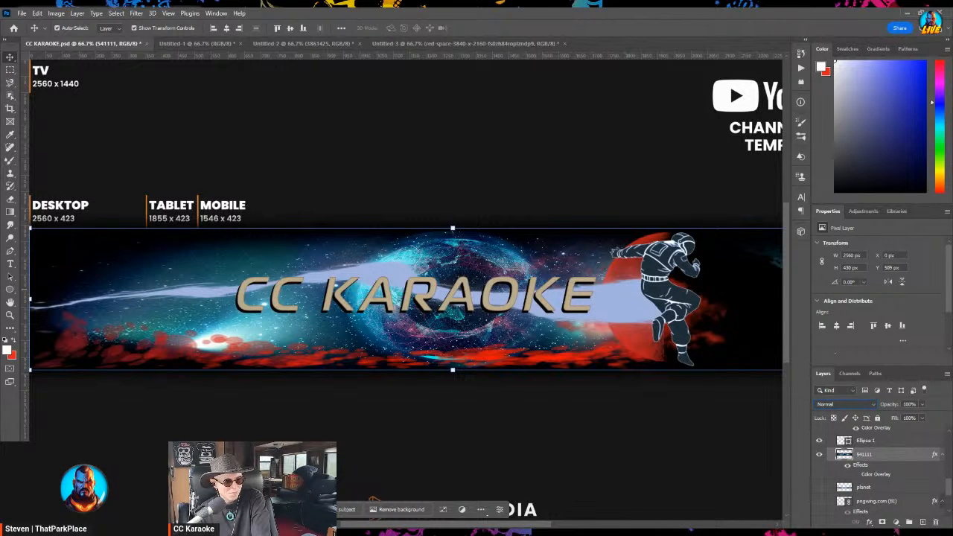
# Reduce the height of the fiery debris strip along the banner's lower edge to 174 px.
pyautogui.click(502, 362)
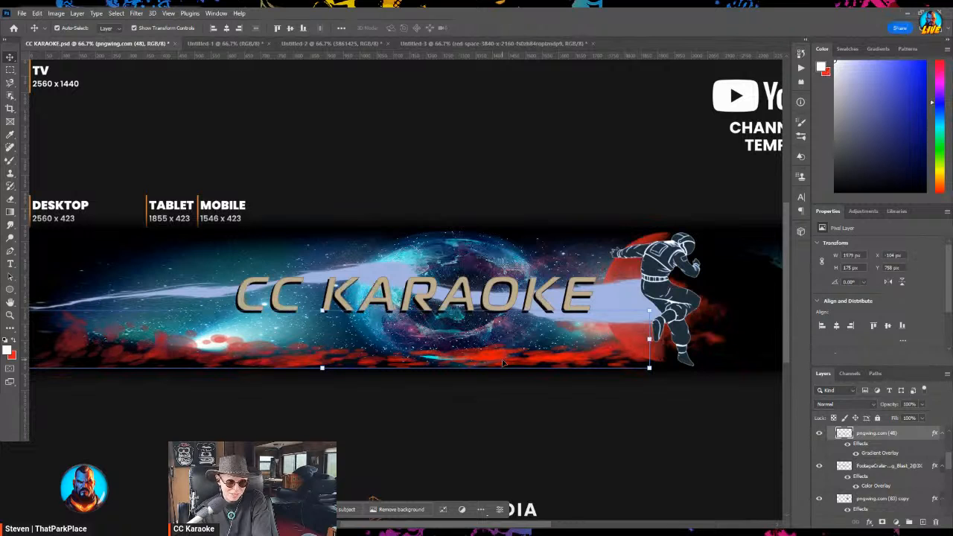
pyautogui.click(322, 369)
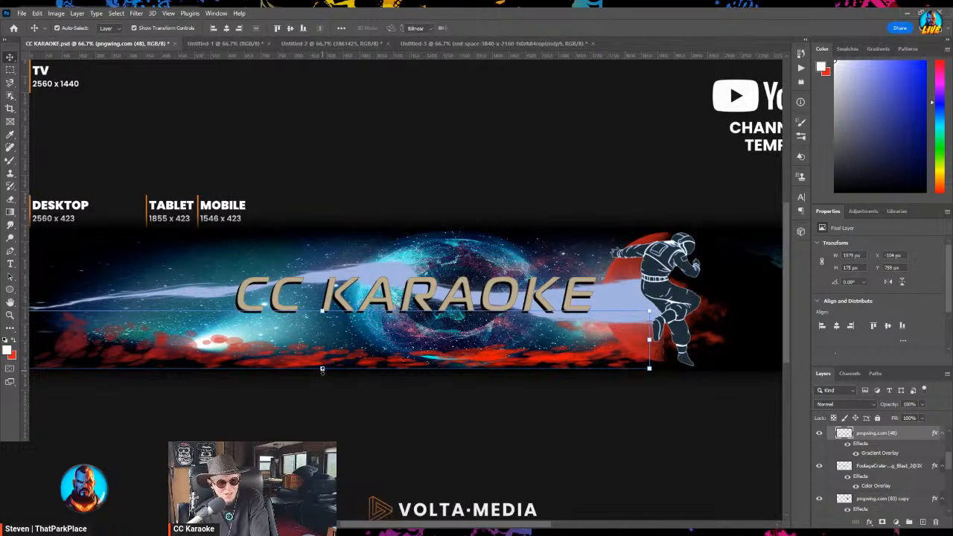
pyautogui.moveTo(322, 368); pyautogui.dragTo(321, 369)
pyautogui.press('Return')
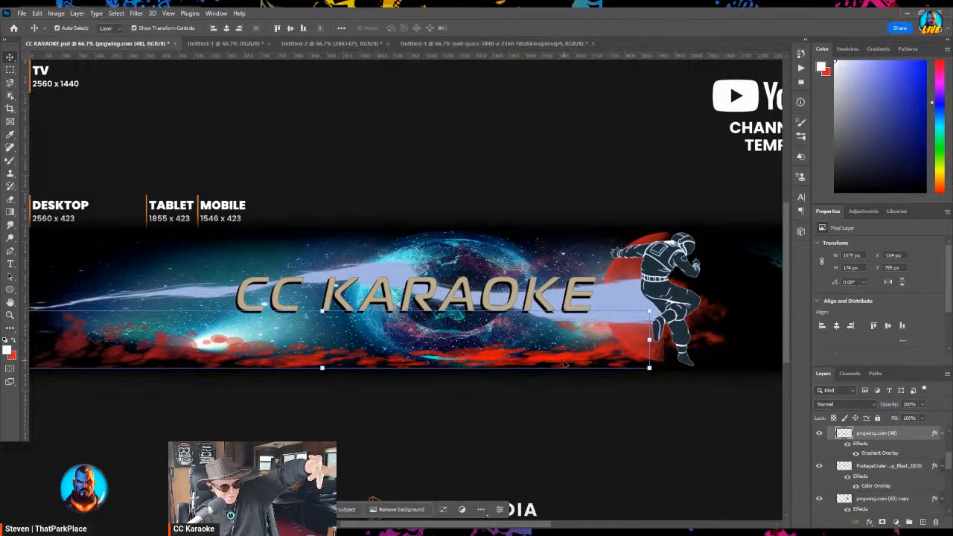
# Pull the fiery debris strip off the banner and reposition it along the lower edge at X -88 px, Y 769 px.
pyautogui.click(521, 363)
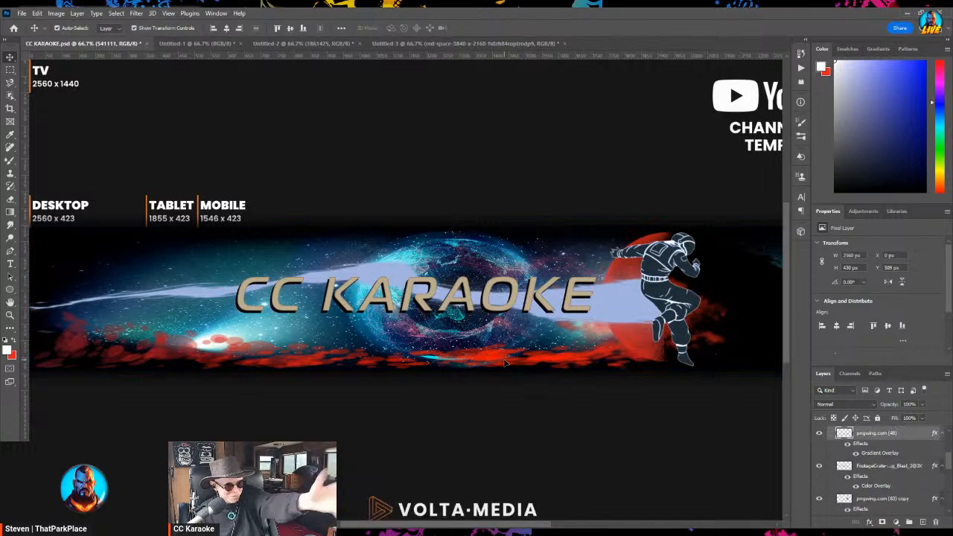
pyautogui.moveTo(506, 362); pyautogui.dragTo(511, 477)
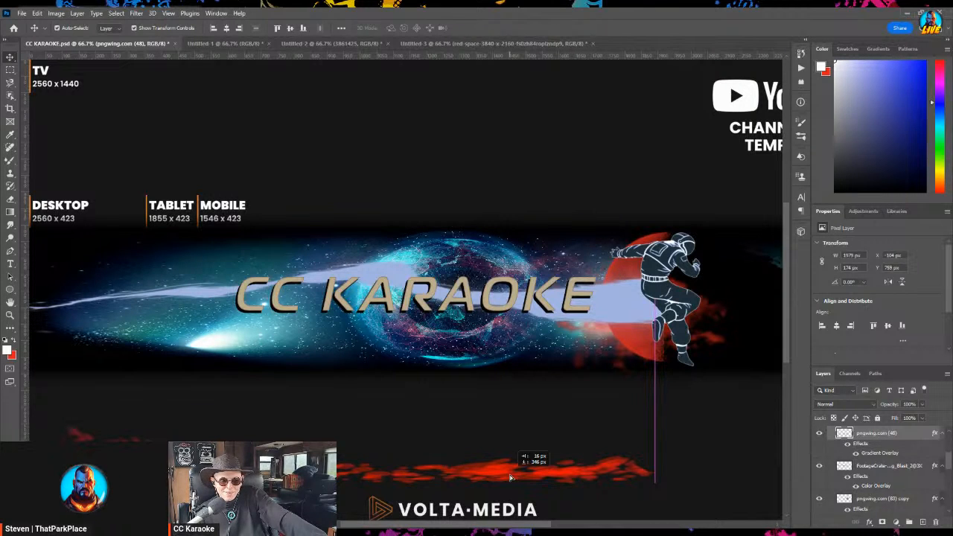
pyautogui.moveTo(511, 477); pyautogui.dragTo(509, 368)
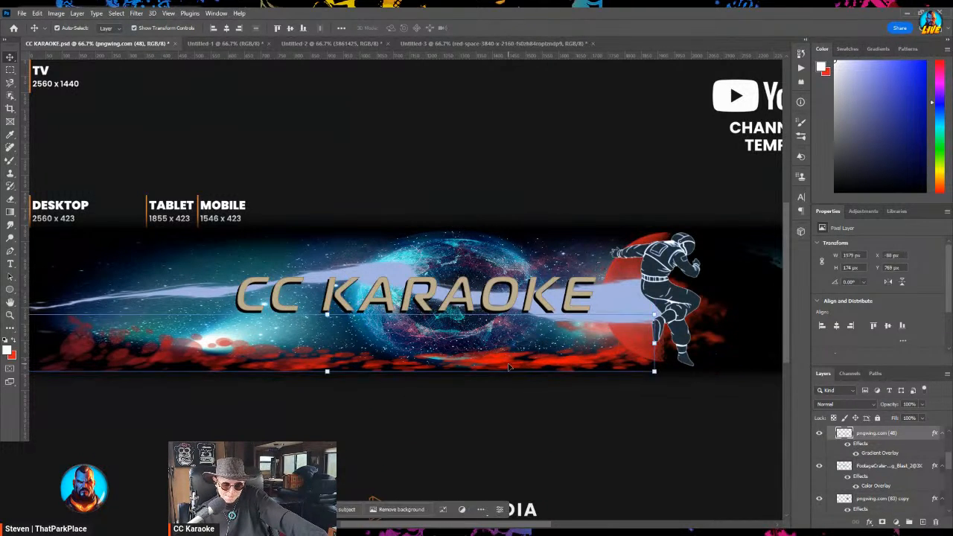
pyautogui.click(504, 438)
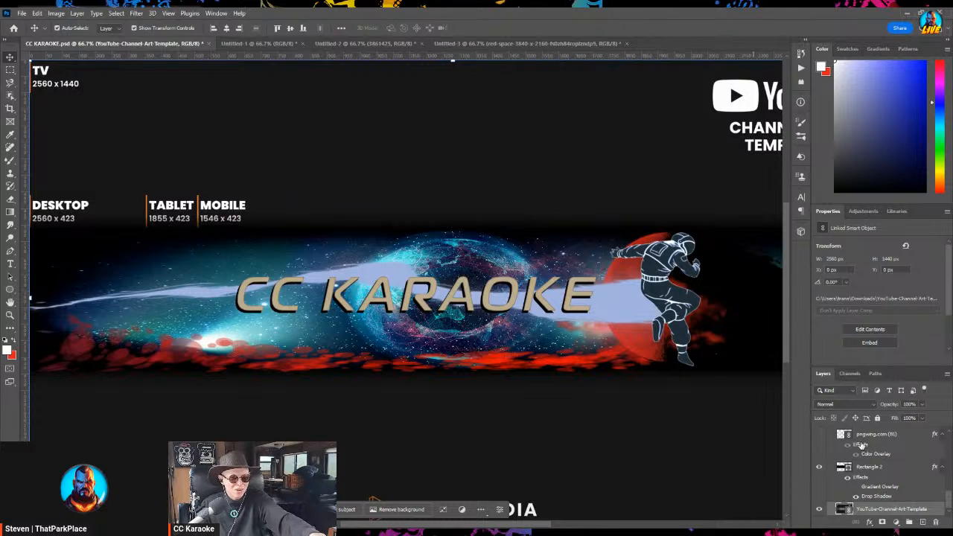
pyautogui.scroll(4, 864, 482)
pyautogui.scroll(8, 863, 482)
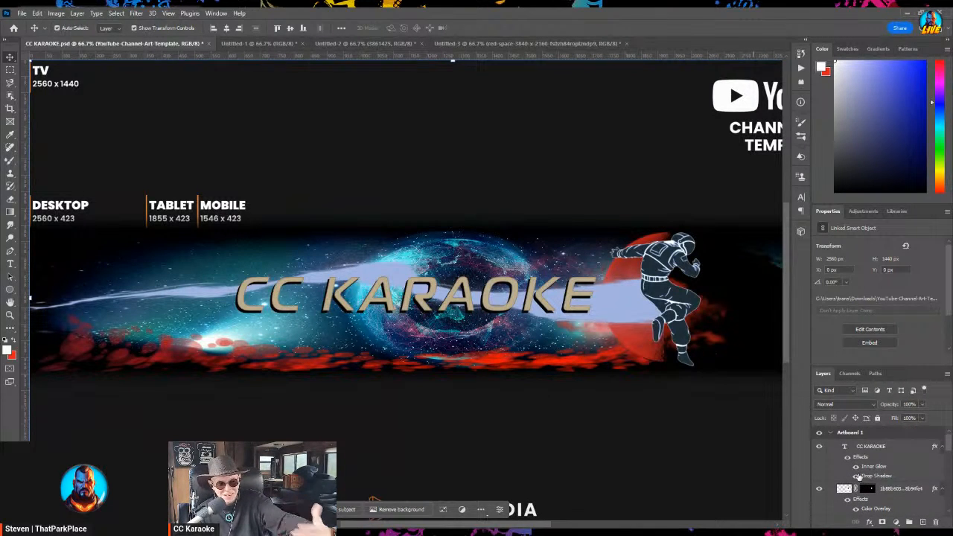
pyautogui.scroll(-5, 856, 476)
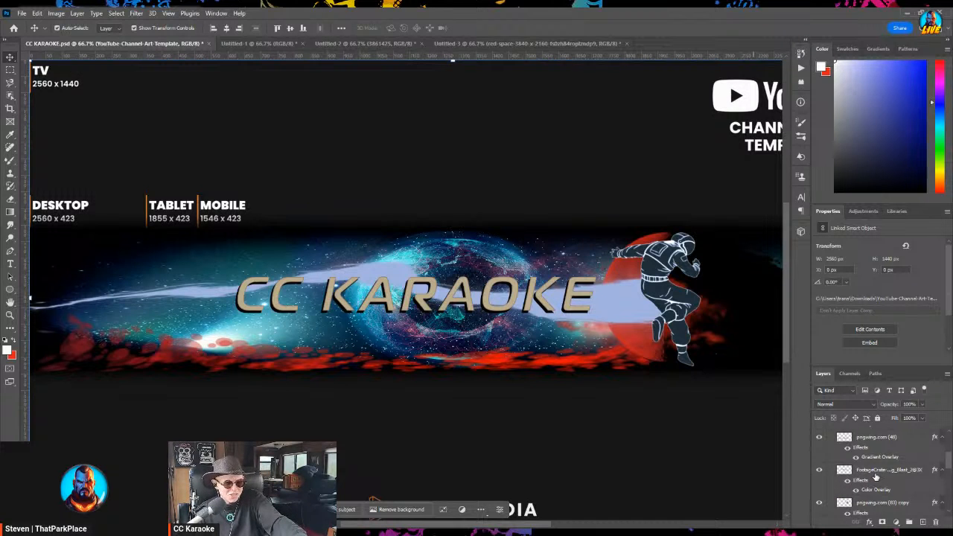
pyautogui.click(875, 477)
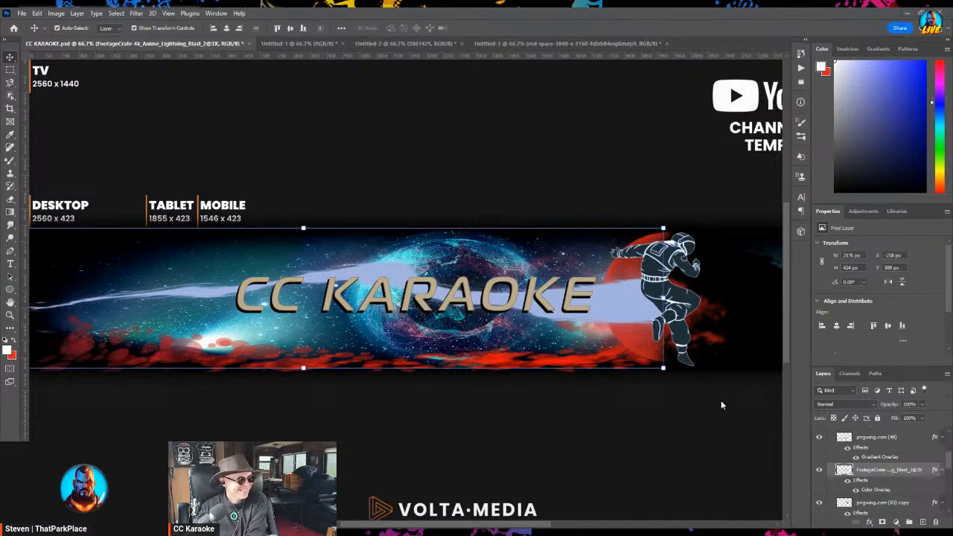
pyautogui.click(869, 483)
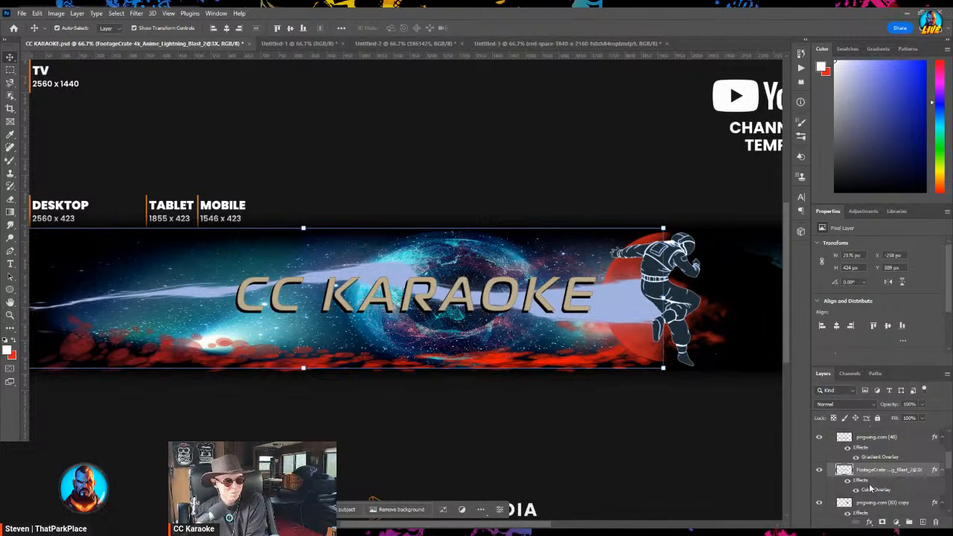
pyautogui.press('space')
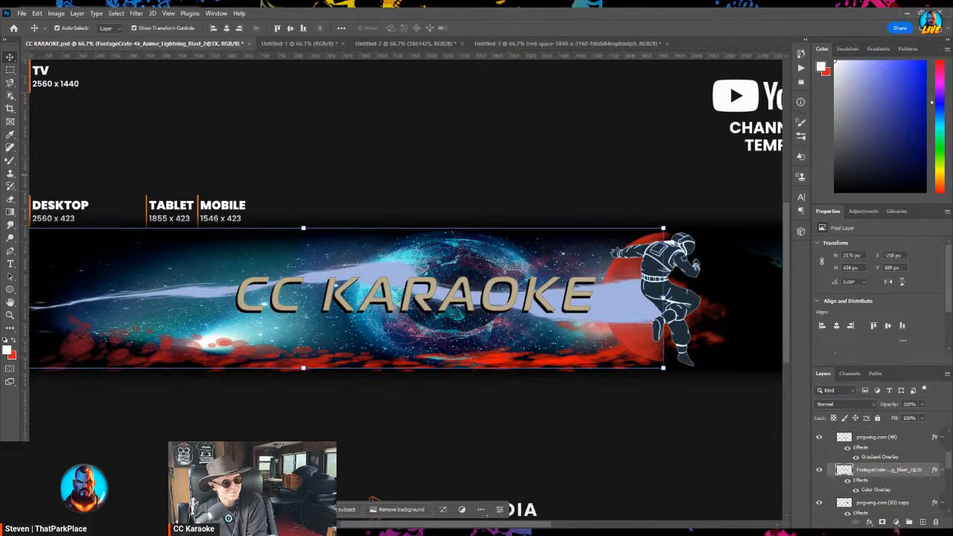
# Try other Color Overlay settings on the jumping figure, including the lightning blast's lavender colour.
pyautogui.scroll(2, 868, 431)
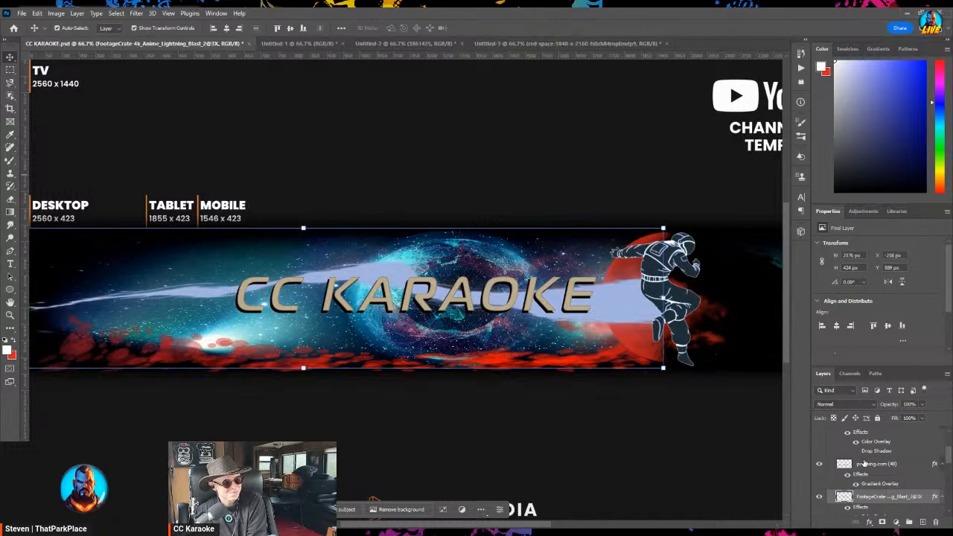
pyautogui.scroll(2, 864, 462)
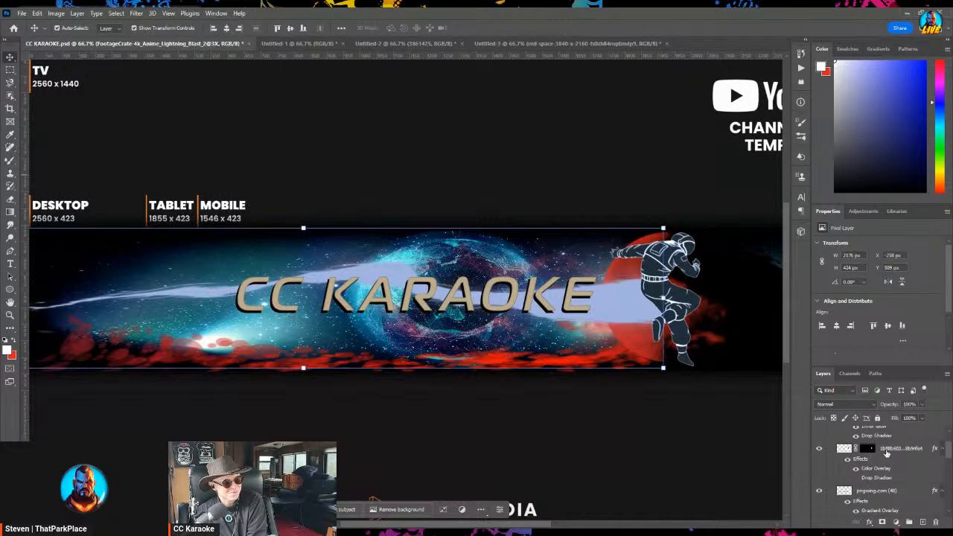
pyautogui.click(886, 449)
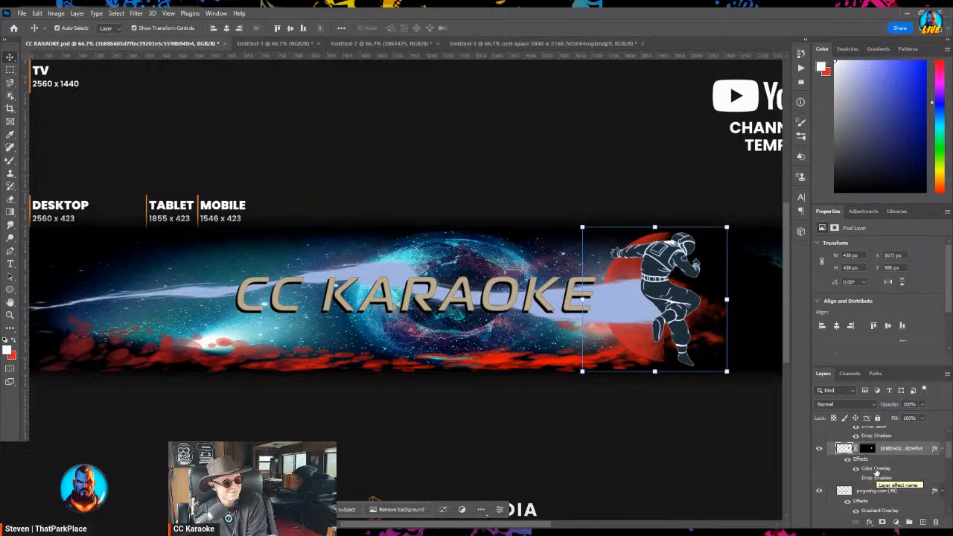
pyautogui.press('space')
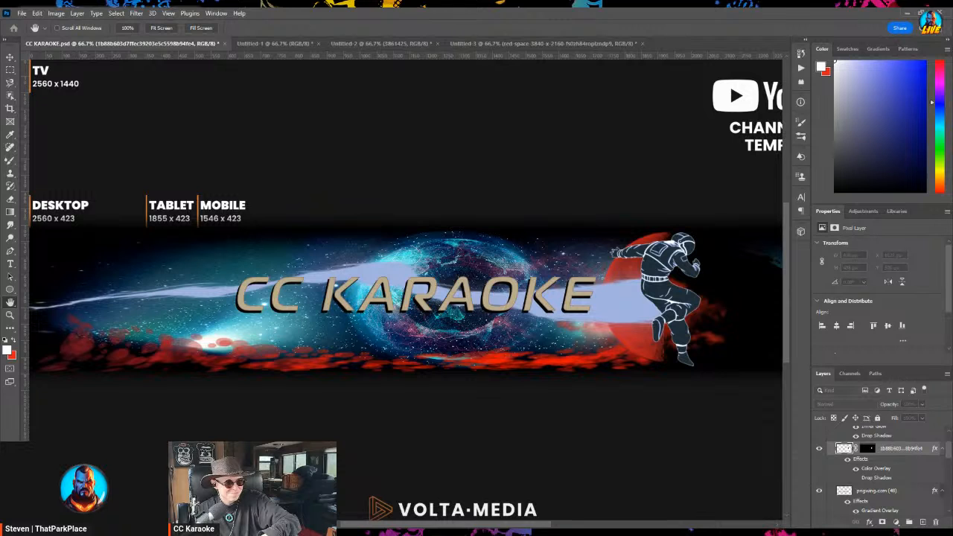
pyautogui.press('i')
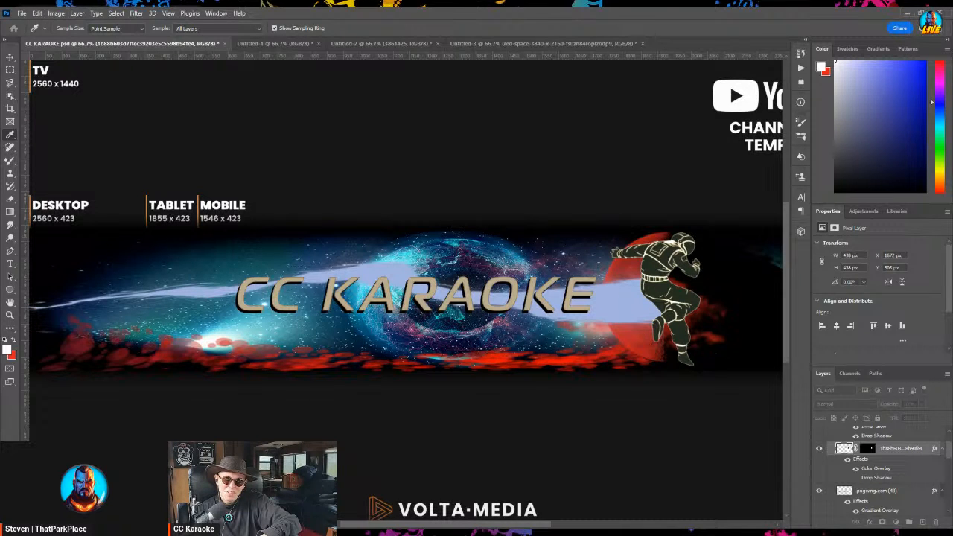
pyautogui.press('h')
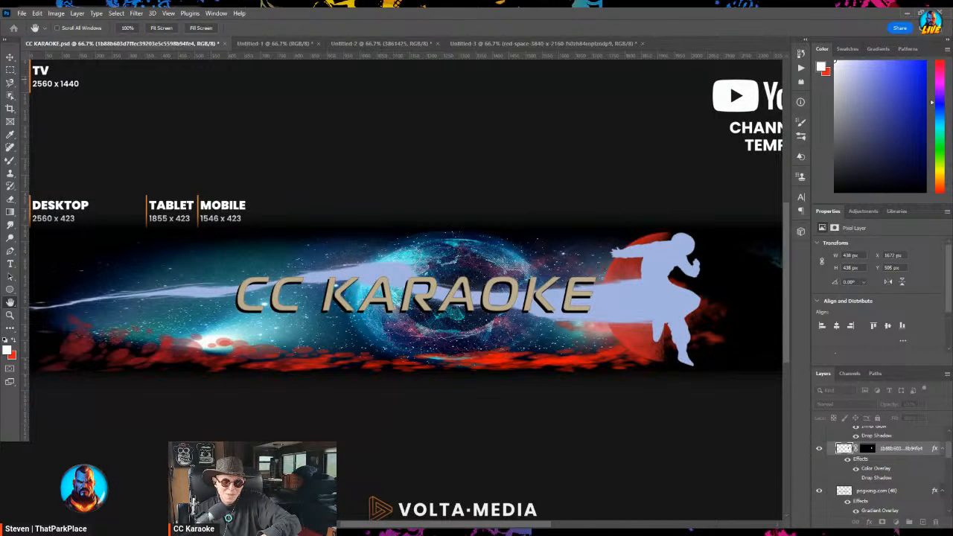
pyautogui.press('v')
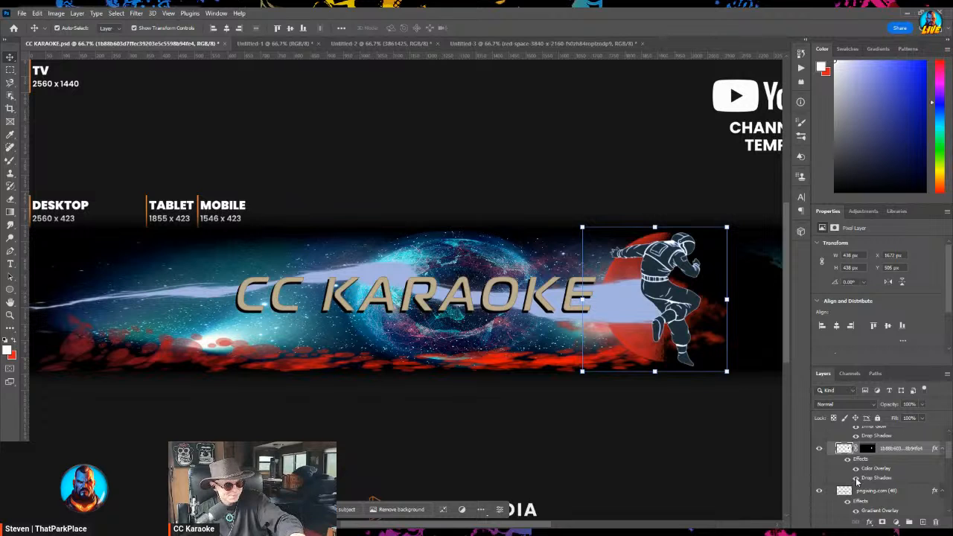
# Try the Drop Shadow effect on the jumping figure, review its settings and turn it off again.
pyautogui.click(856, 479)
pyautogui.click(856, 479)
pyautogui.click(856, 478)
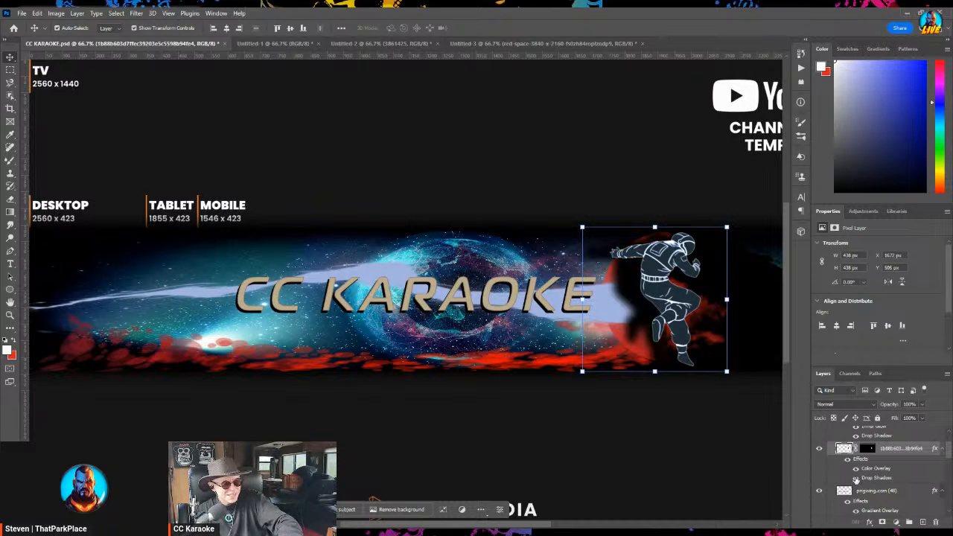
pyautogui.doubleClick(876, 478)
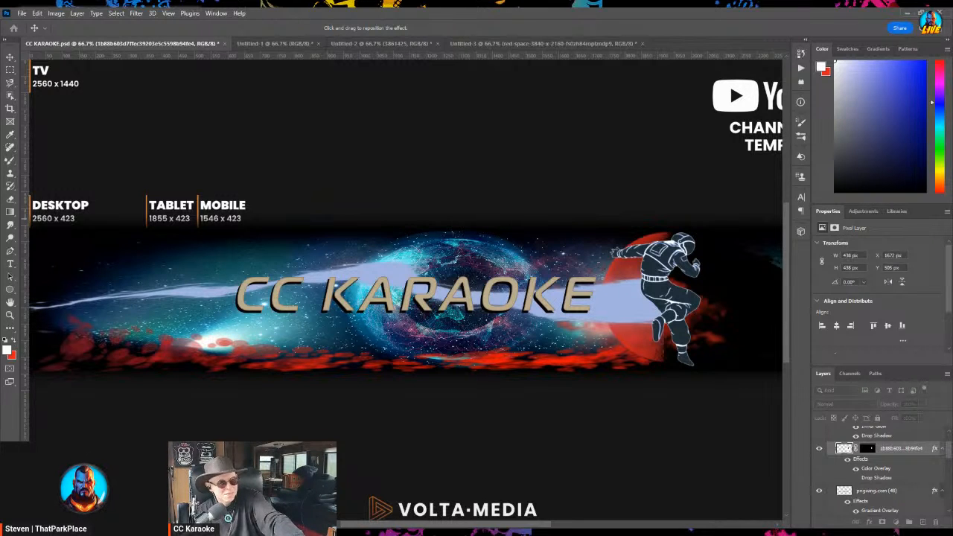
pyautogui.press('v')
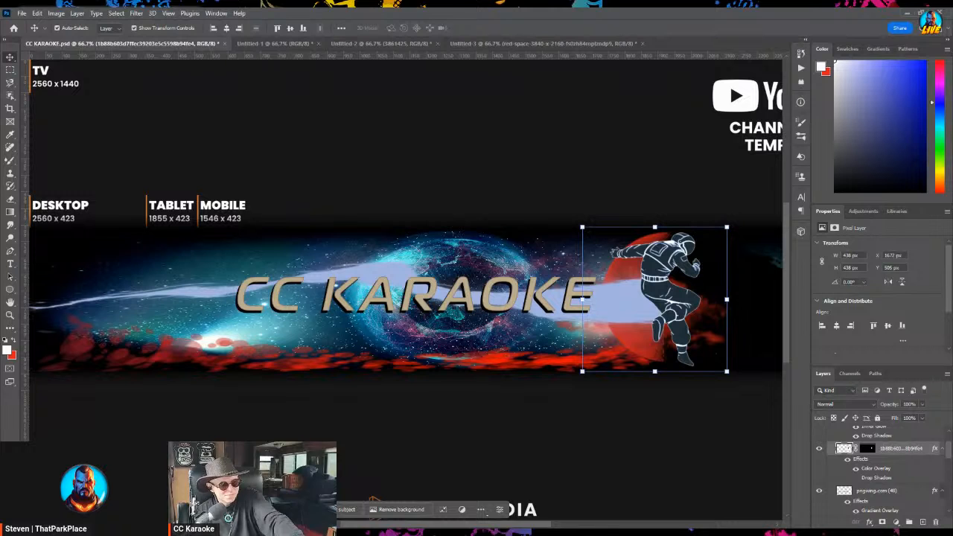
# Try a blue Gradient Overlay instead of the Color Overlay on the black brush-stroke layer pngwing.com (84) behind the figure.
pyautogui.click(753, 292)
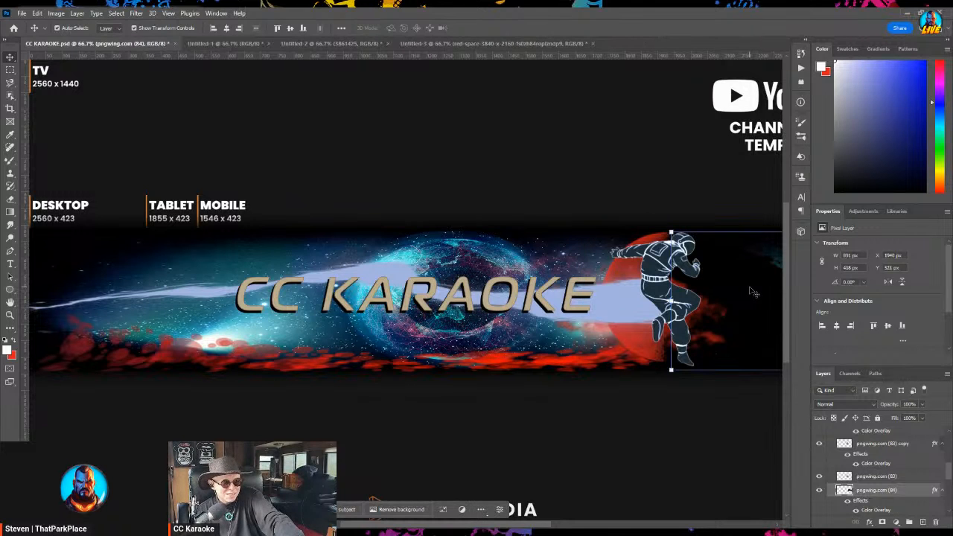
pyautogui.scroll(-3, 877, 473)
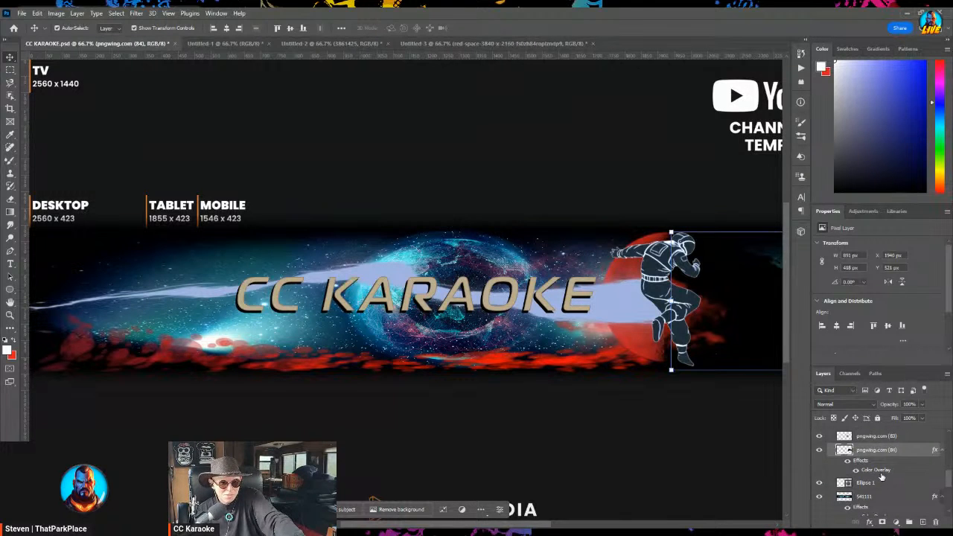
pyautogui.press('h')
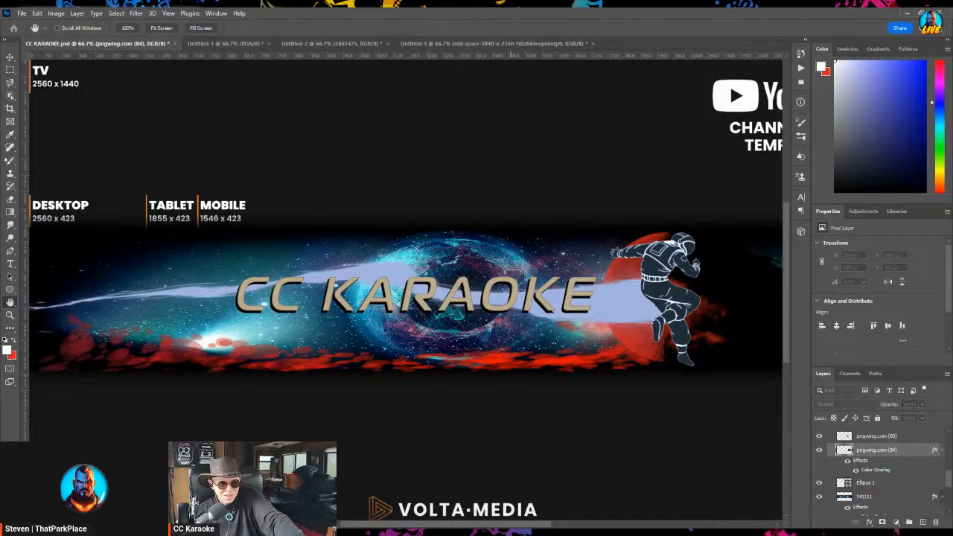
pyautogui.moveTo(514, 525); pyautogui.dragTo(593, 526)
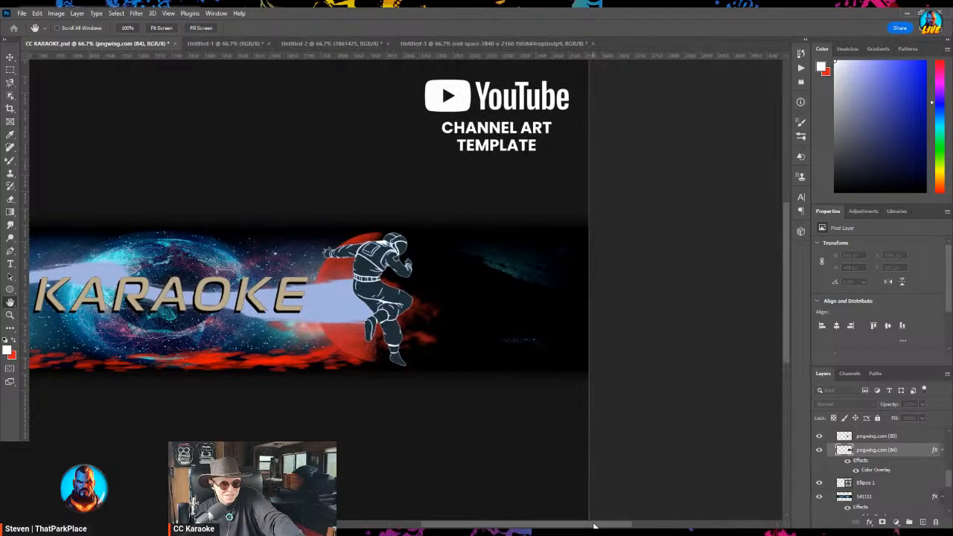
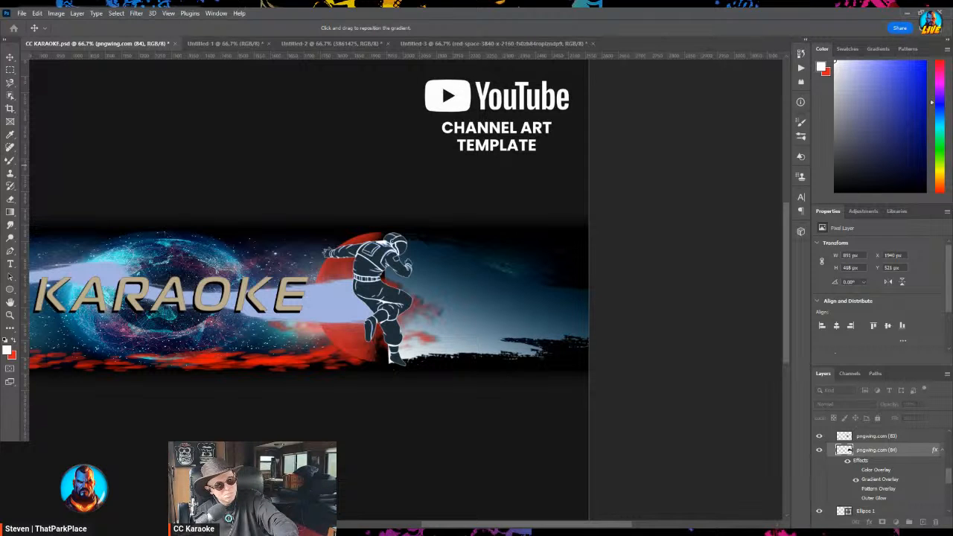
pyautogui.press('i')
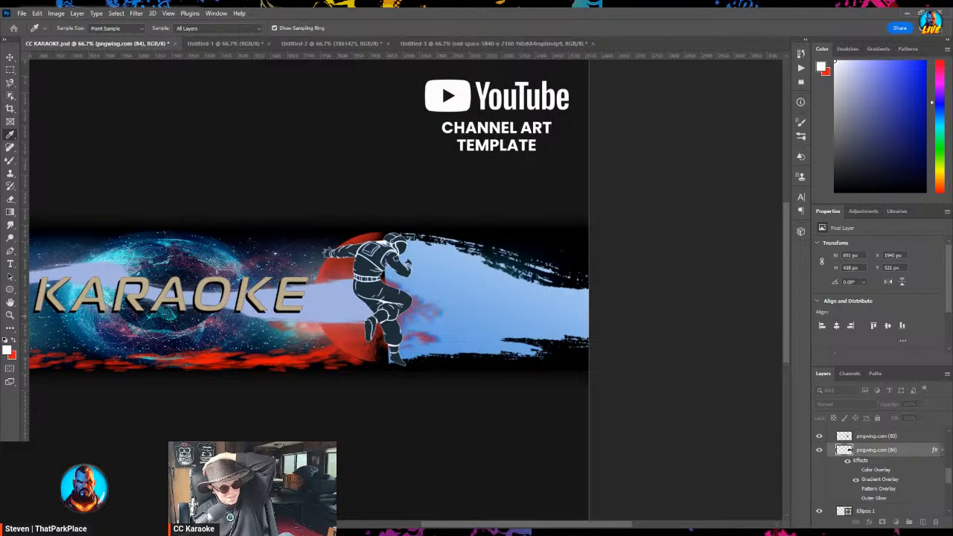
pyautogui.press('Escape')
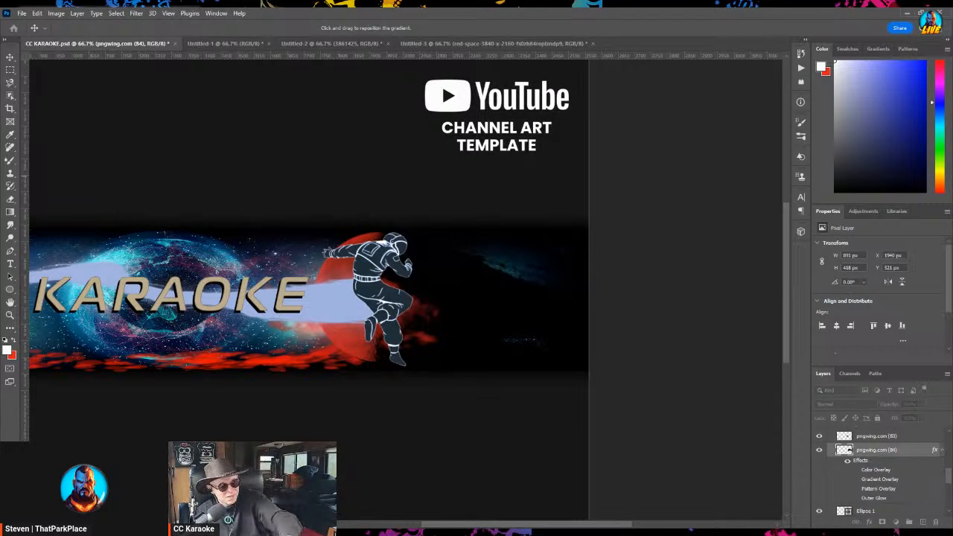
# Turn the Color Overlay back on for layer pngwing.com (84) and try an Outer Glow in the lightning blast's lavender.
pyautogui.click(855, 498)
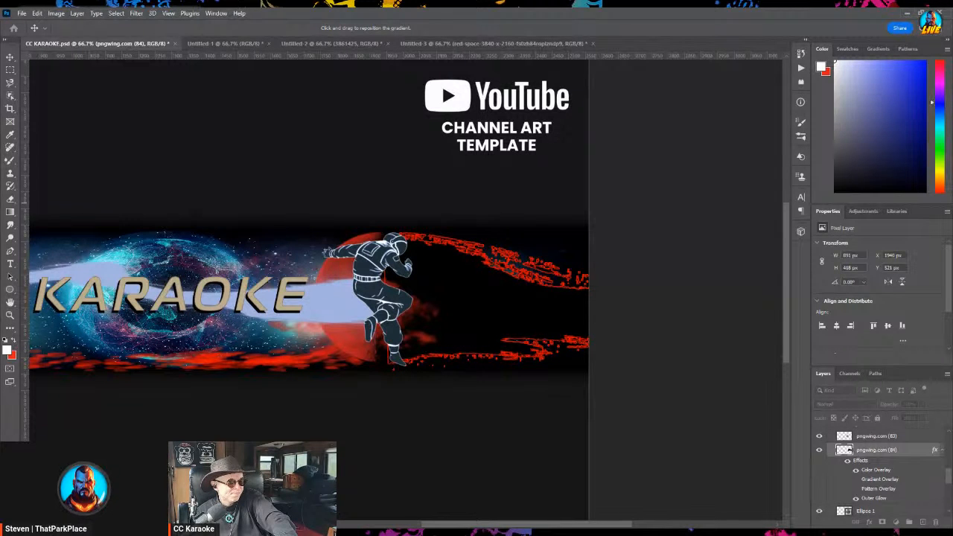
pyautogui.press('h')
pyautogui.press('i')
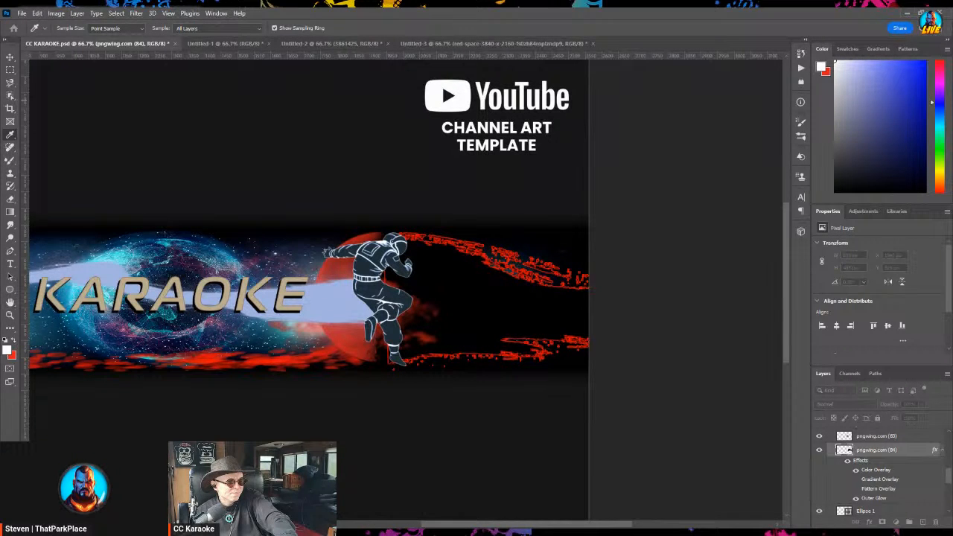
pyautogui.click(342, 299)
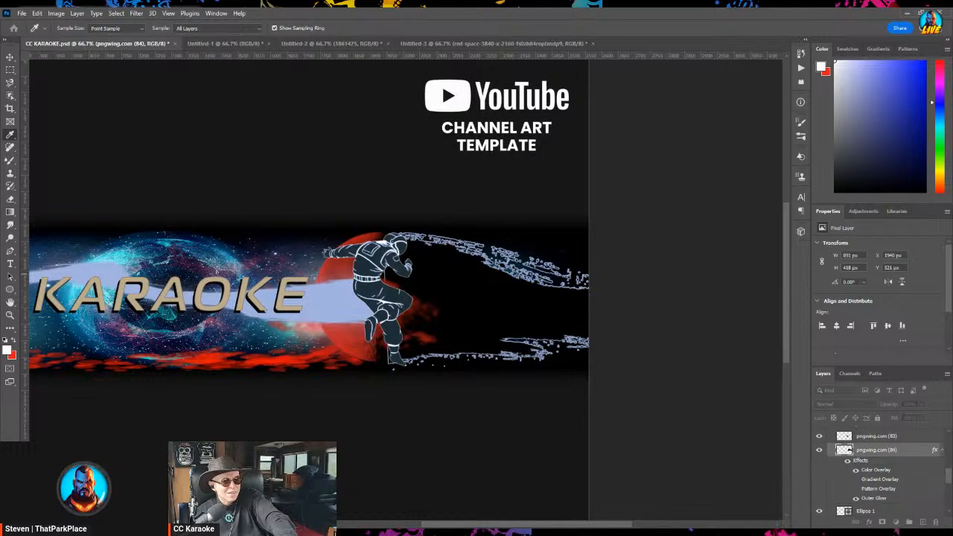
# Replace the Outer Glow on pngwing.com (84) with a blue-lavender Inner Glow and adjust its spread behind the jumping figure.
pyautogui.press('h')
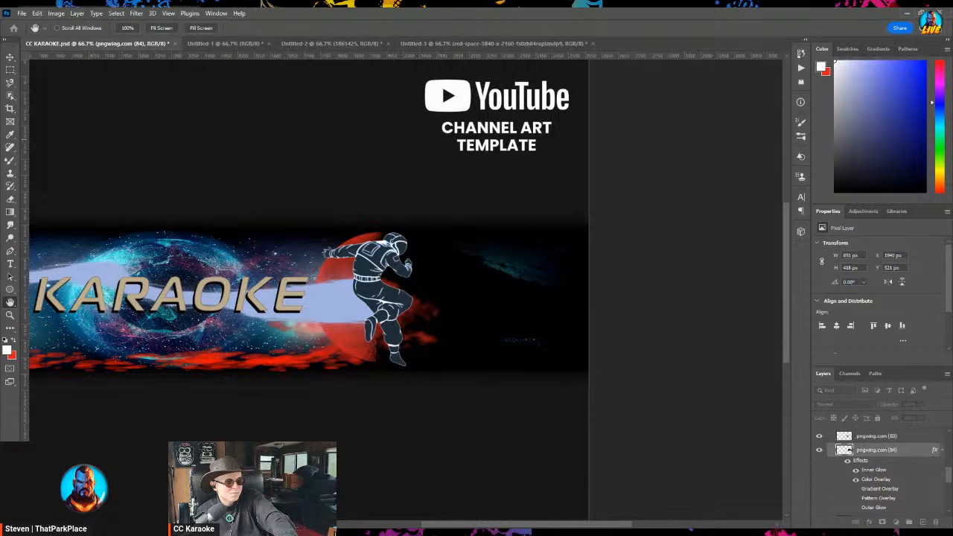
pyautogui.press('i')
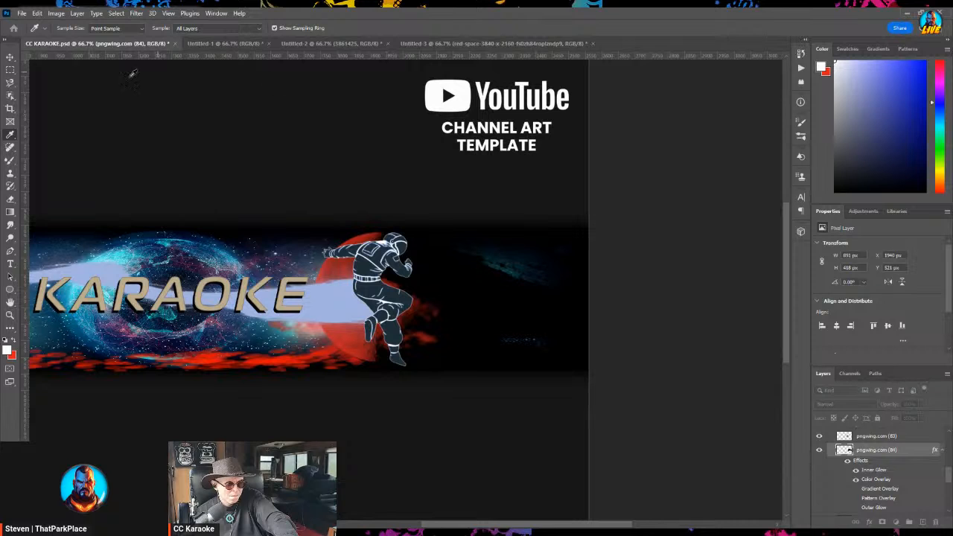
pyautogui.press('h')
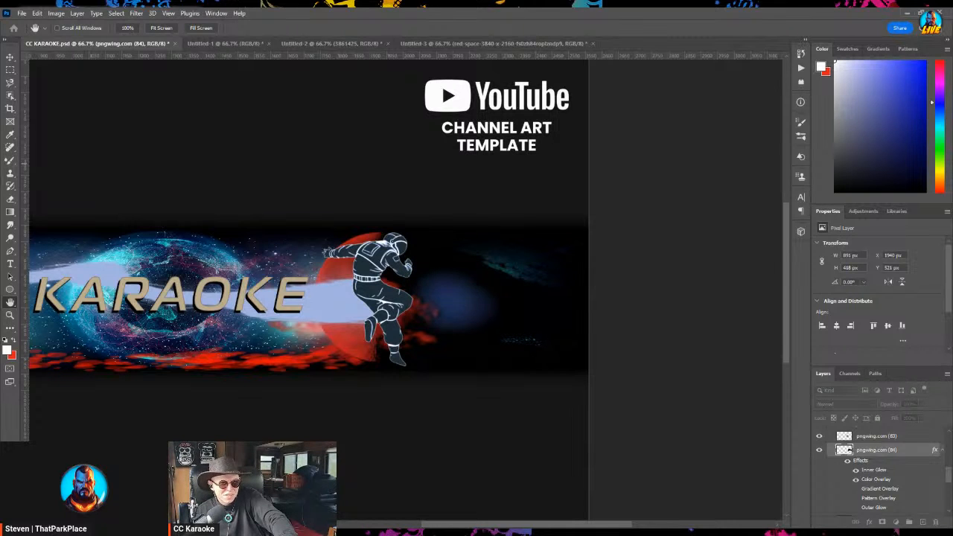
pyautogui.hotkey('ctrl', 'z')
pyautogui.hotkey('ctrl', 'z')
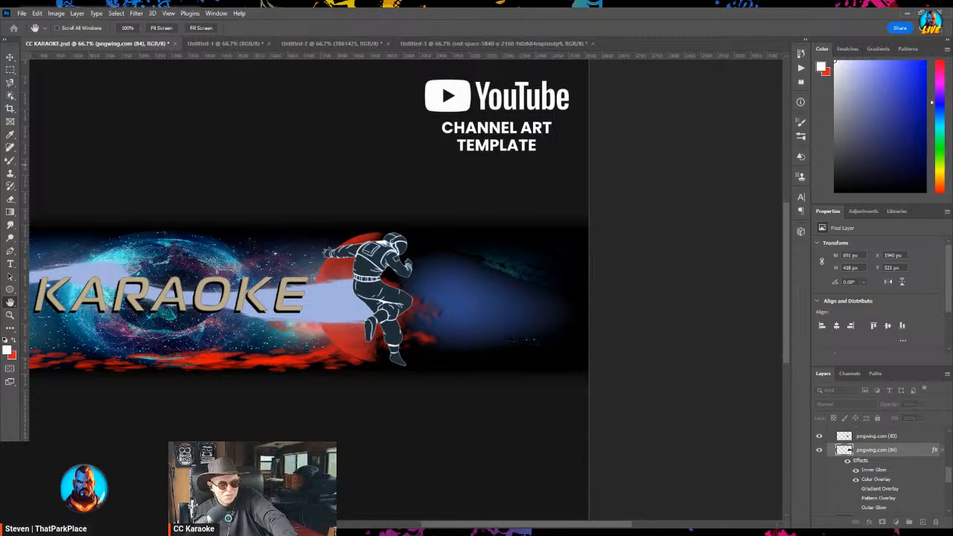
pyautogui.moveTo(459, 290); pyautogui.dragTo(513, 297)
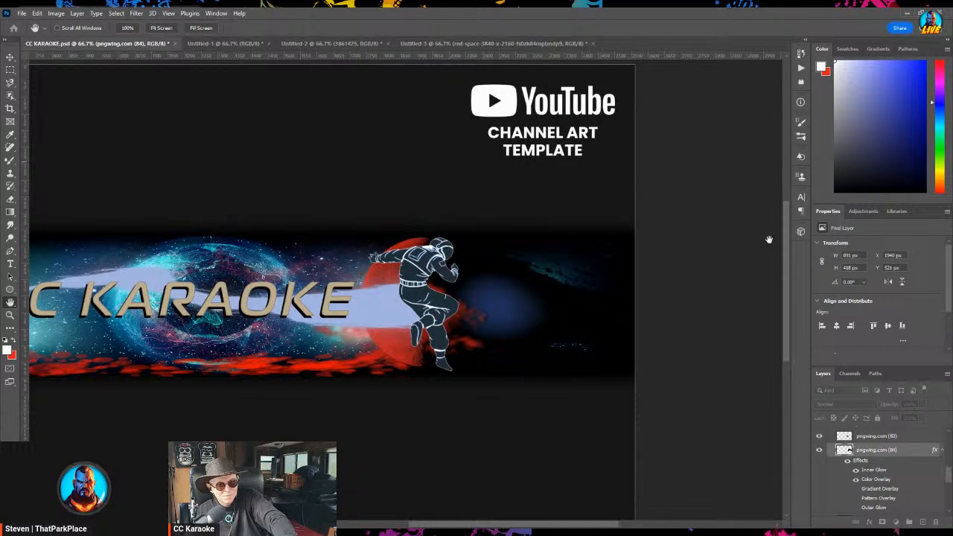
pyautogui.moveTo(487, 87); pyautogui.dragTo(496, 88)
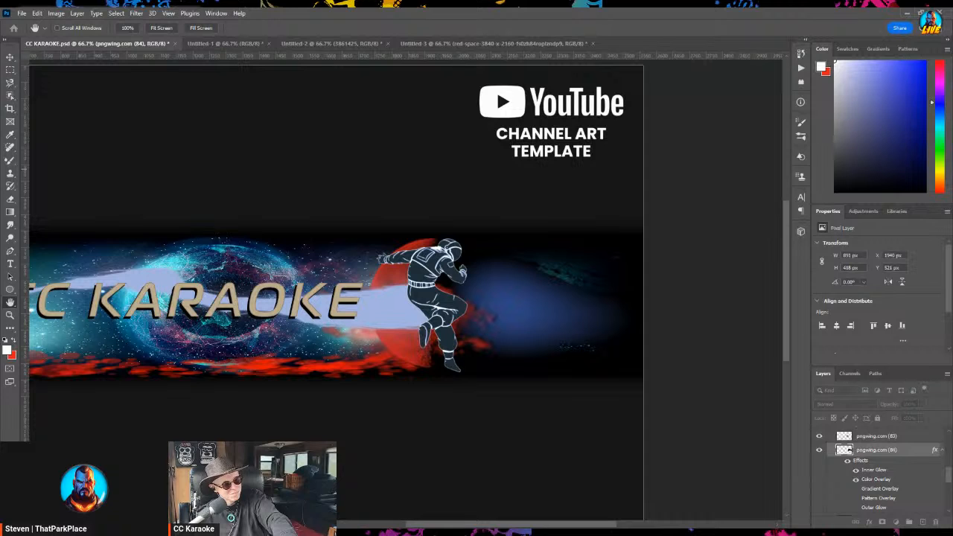
# Recolour the Inner Glow with red sampled beside the jumping figure, adjust how far it spreads and apply the layer style.
pyautogui.press('i')
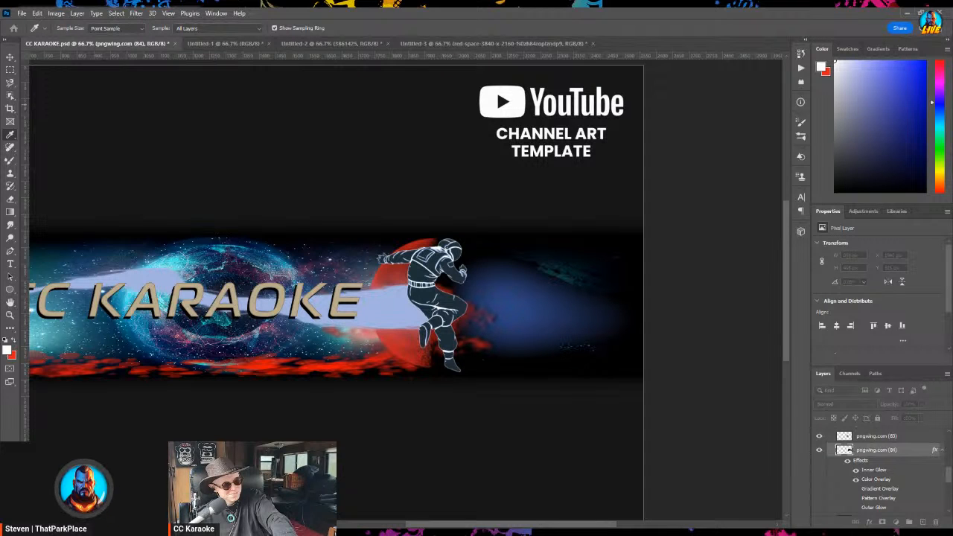
pyautogui.click(402, 332)
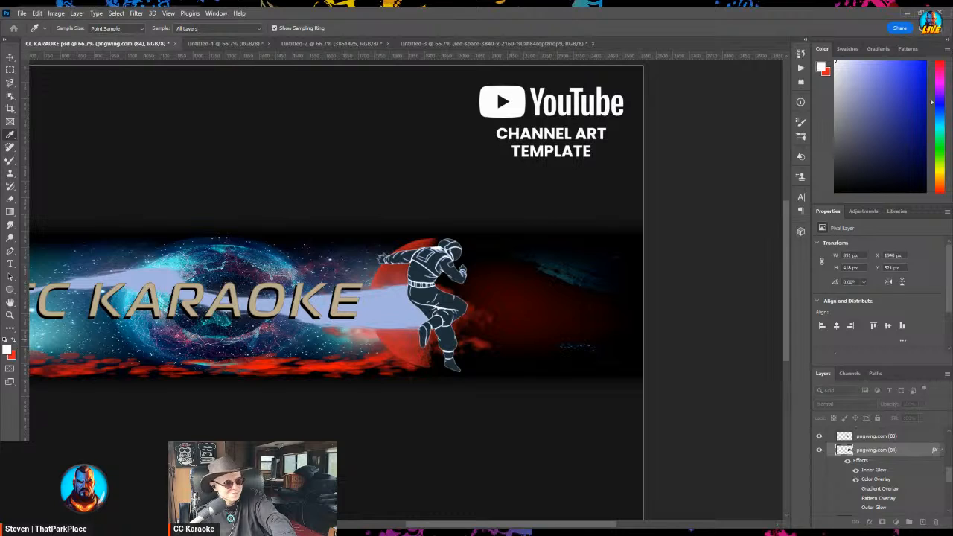
pyautogui.press('h')
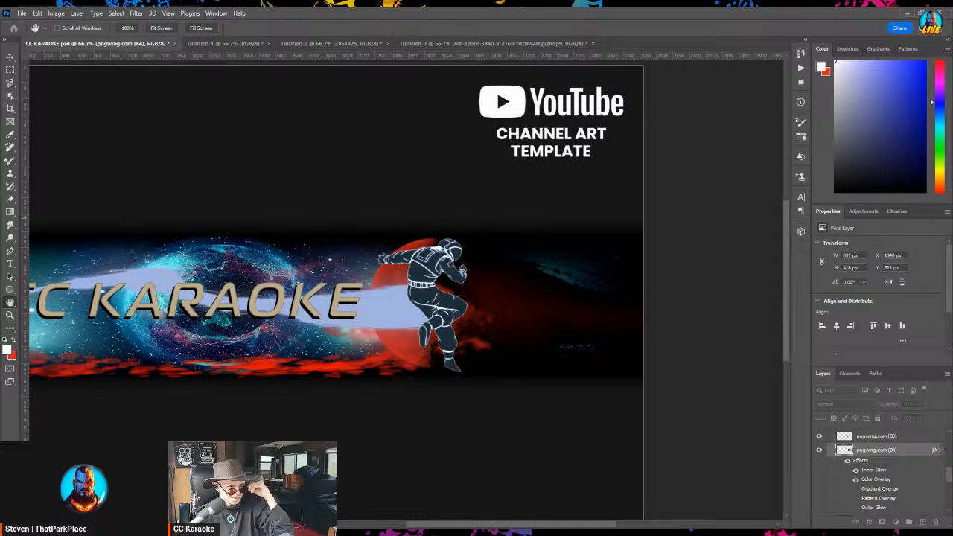
pyautogui.press('i')
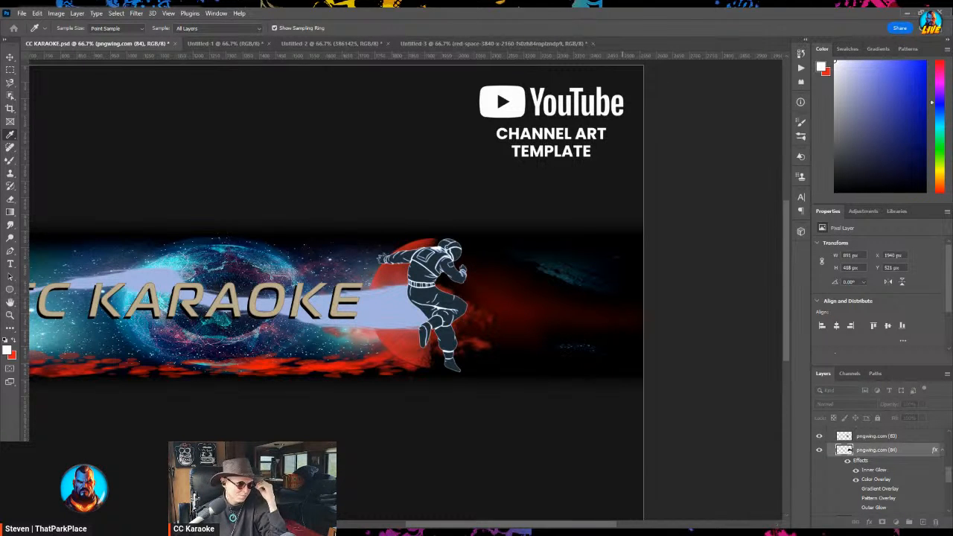
pyautogui.press('h')
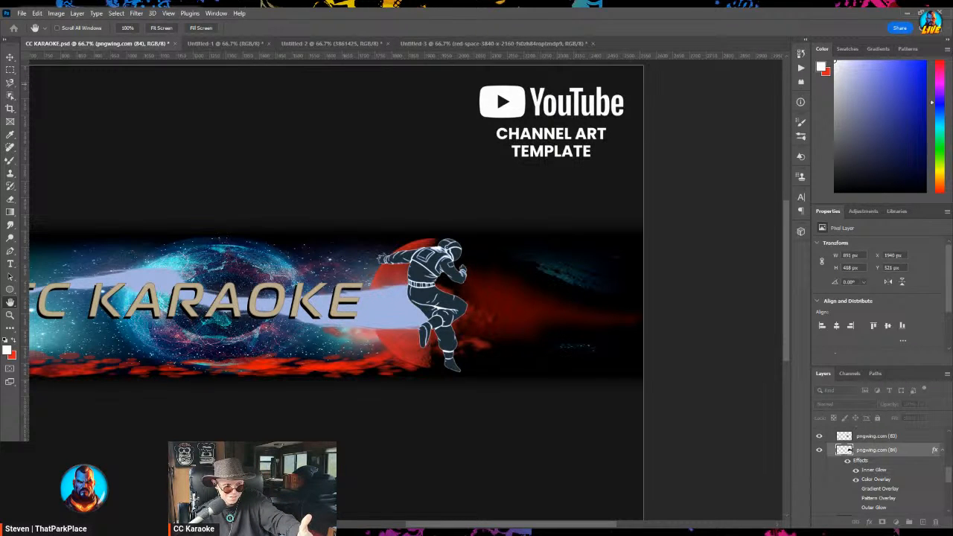
pyautogui.press('v')
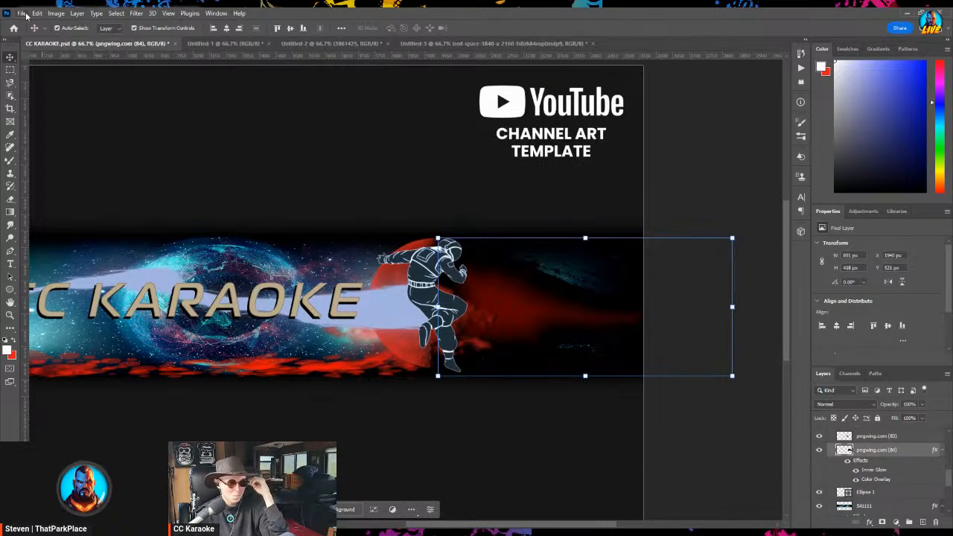
# Open the Export As options for the channel art banner.
pyautogui.moveTo(111, 187)
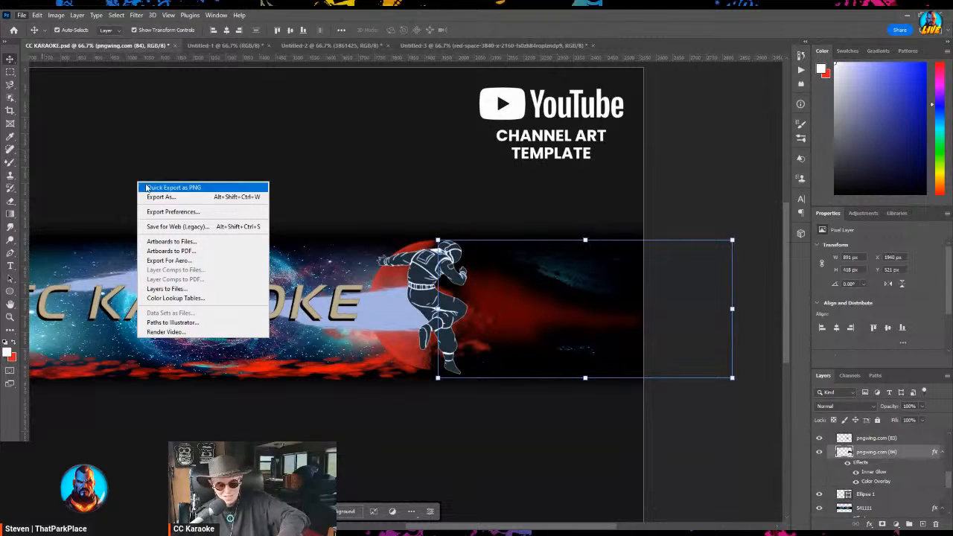
pyautogui.click(168, 198)
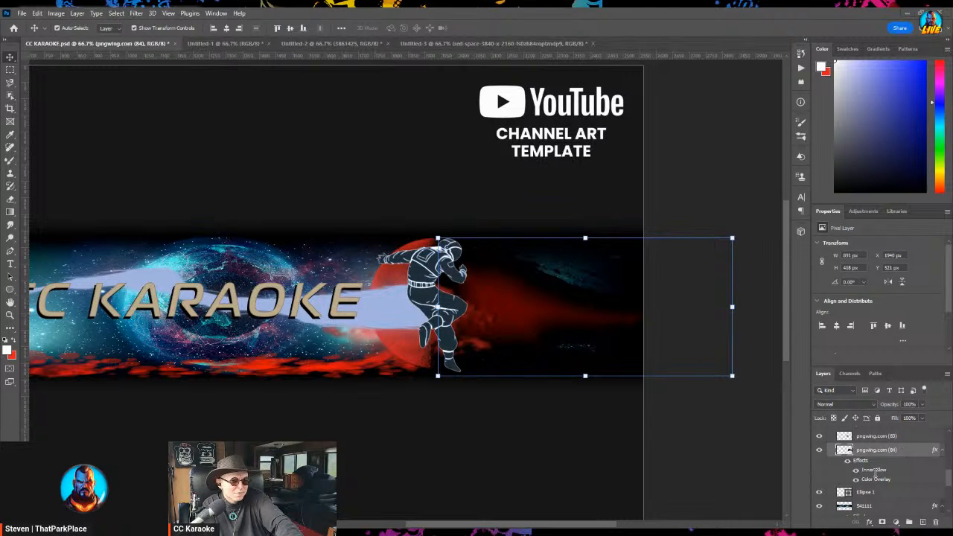
# Try a lighter, brighter red for the Inner Glow on layer pngwing.com (84) behind the figure.
pyautogui.click(873, 470)
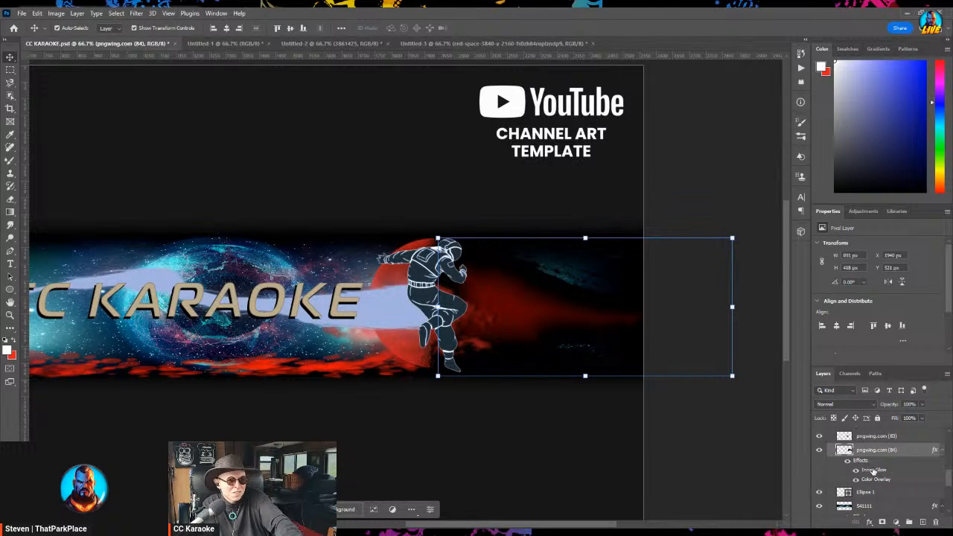
pyautogui.press('h')
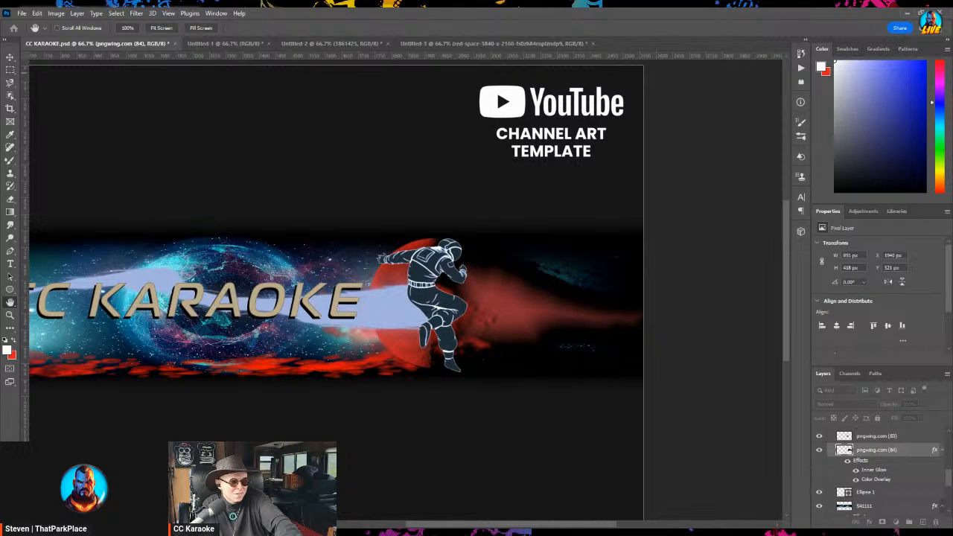
pyautogui.press('i')
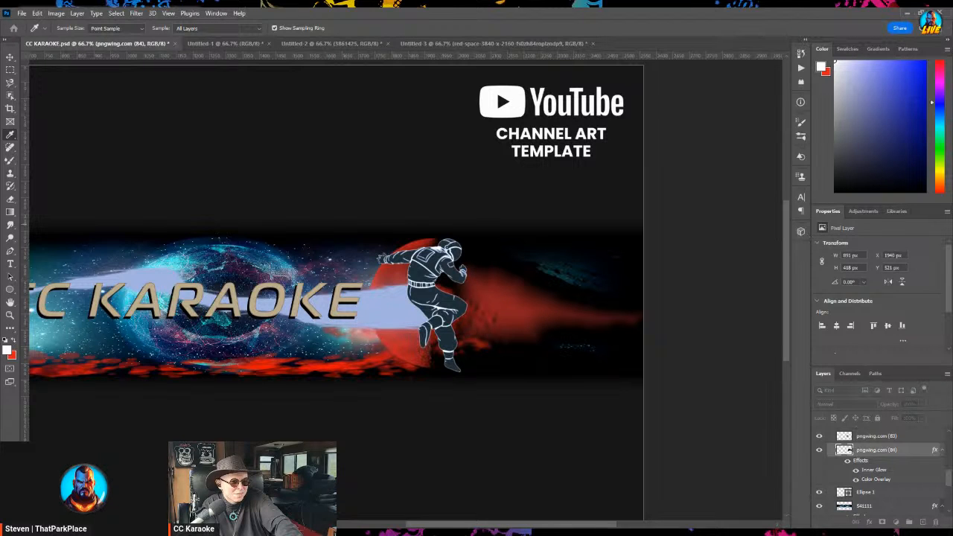
pyautogui.press('h')
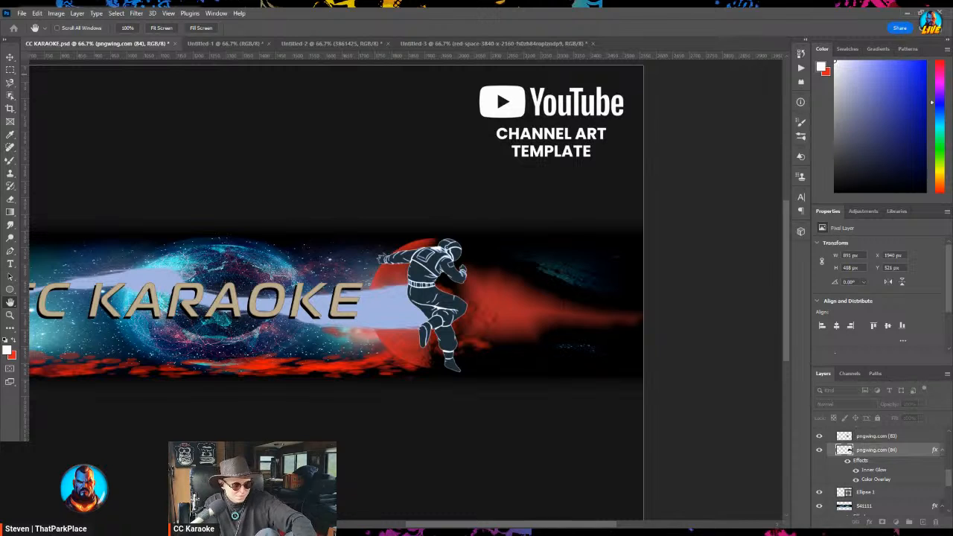
pyautogui.hotkey('ctrl', 'z')
pyautogui.hotkey('ctrl', 'z')
pyautogui.hotkey('ctrl', 'shift', 'z')
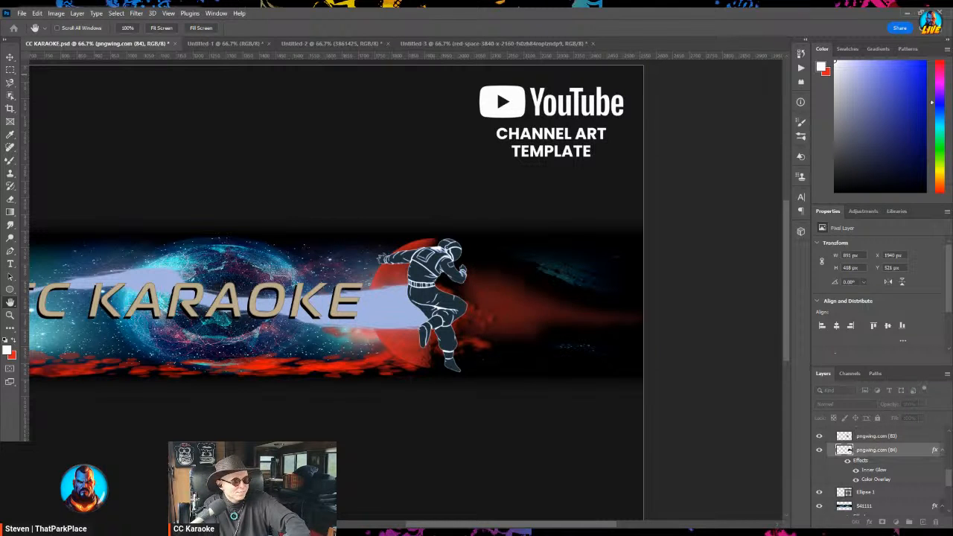
pyautogui.hotkey('ctrl', 'shift', 'z')
pyautogui.hotkey('ctrl', 'shift', 'z')
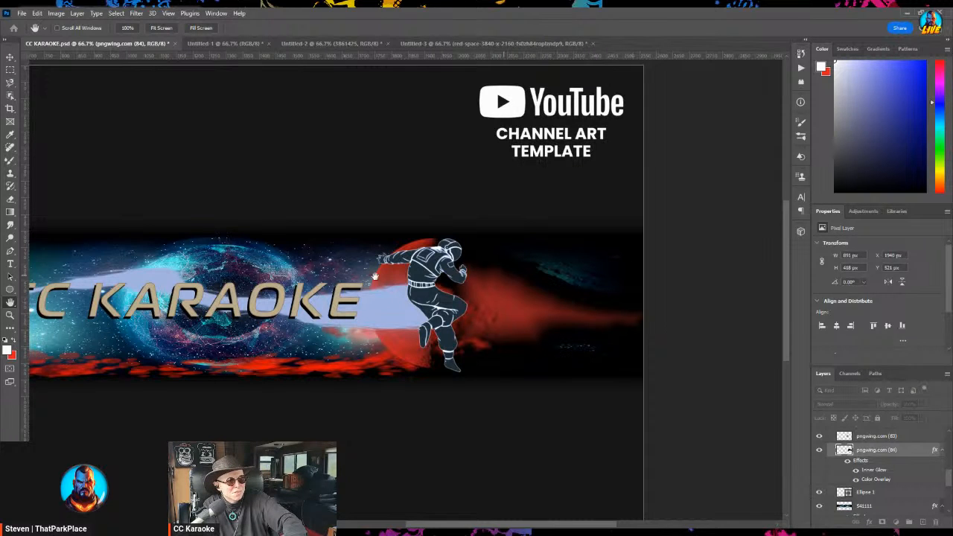
pyautogui.moveTo(535, 317); pyautogui.dragTo(582, 314)
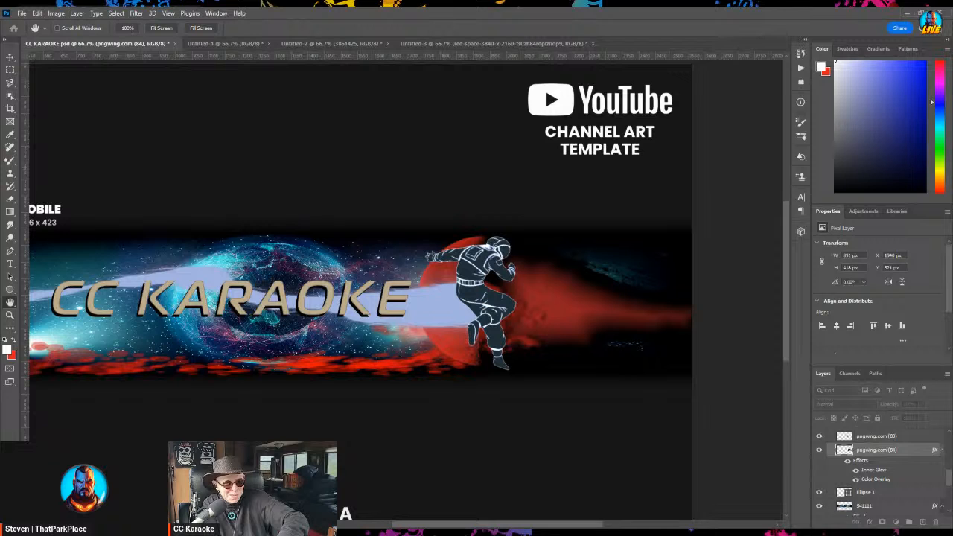
pyautogui.press('v')
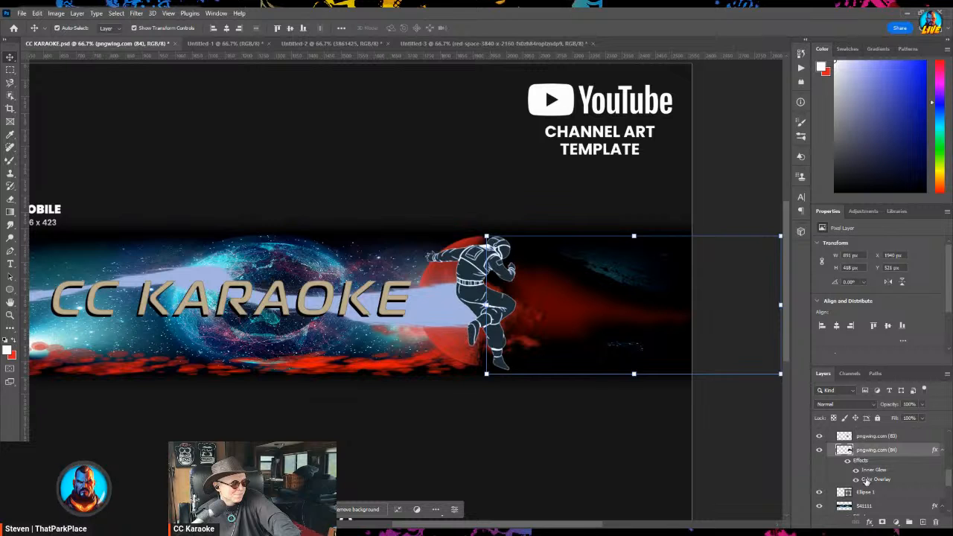
# Try the blend modes one after another on the galaxy background layer 541111 and return it to Normal.
pyautogui.scroll(-1, 852, 486)
pyautogui.click(862, 493)
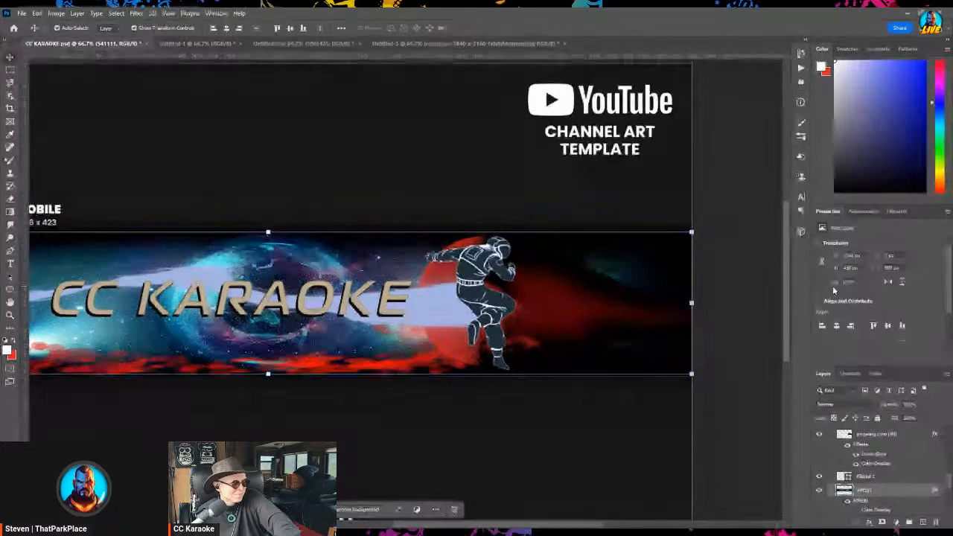
pyautogui.hotkey('shift', '+')
pyautogui.hotkey('shift', '+')
pyautogui.hotkey('shift', '+')
pyautogui.hotkey('shift', '+')
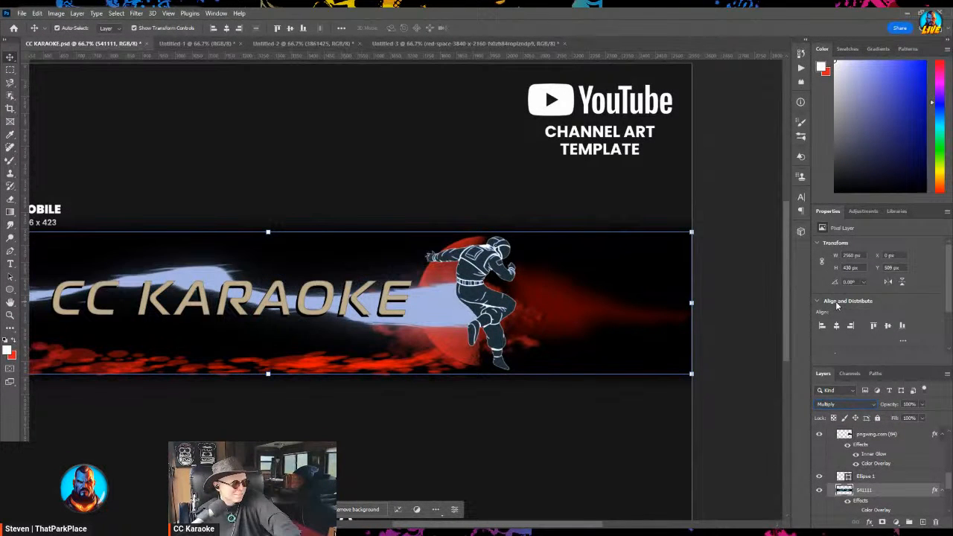
pyautogui.hotkey('shift', '+')
pyautogui.hotkey('shift', '+')
pyautogui.hotkey('shift', '+')
pyautogui.hotkey('shift', '+')
pyautogui.hotkey('shift', '+')
pyautogui.hotkey('shift', '+')
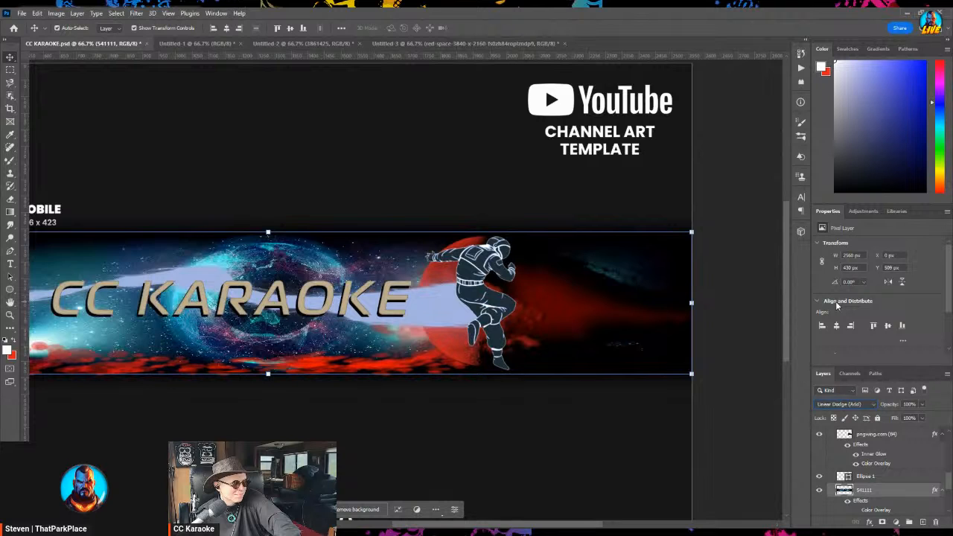
pyautogui.hotkey('shift', '+')
pyautogui.hotkey('shift', '+')
pyautogui.hotkey('shift', '+')
pyautogui.hotkey('shift', '+')
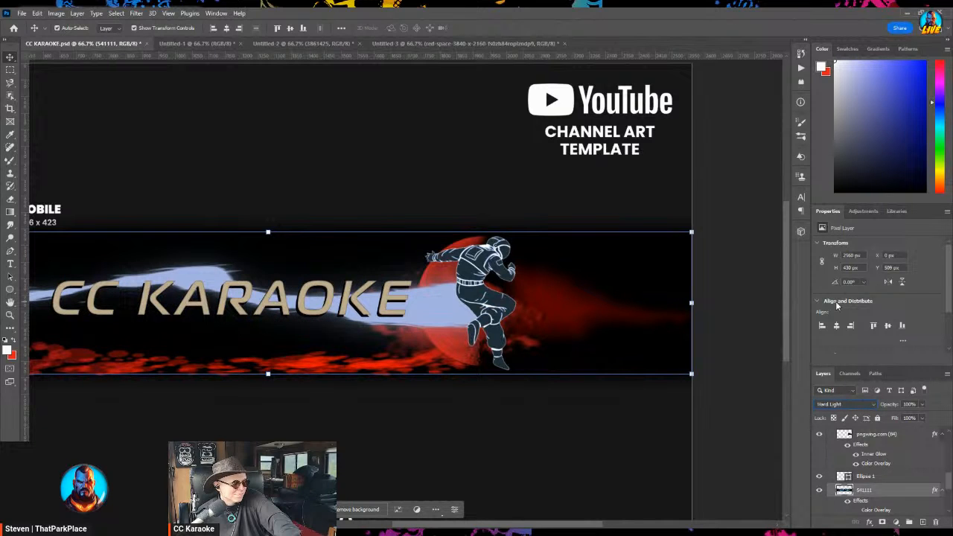
pyautogui.hotkey('shift', '+')
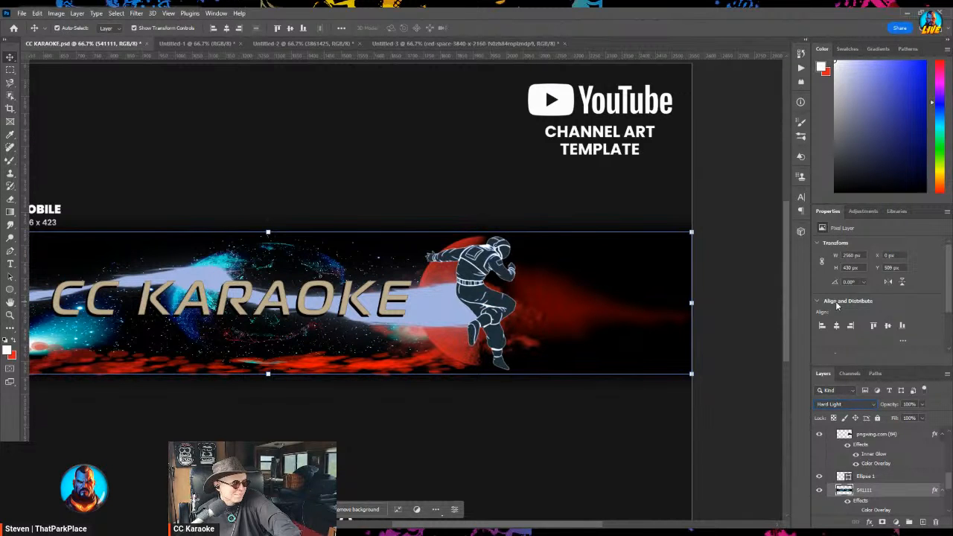
pyautogui.hotkey('shift', '+')
pyautogui.hotkey('shift', '+')
pyautogui.hotkey('shift', '+')
pyautogui.hotkey('shift', '+')
pyautogui.hotkey('shift', '+')
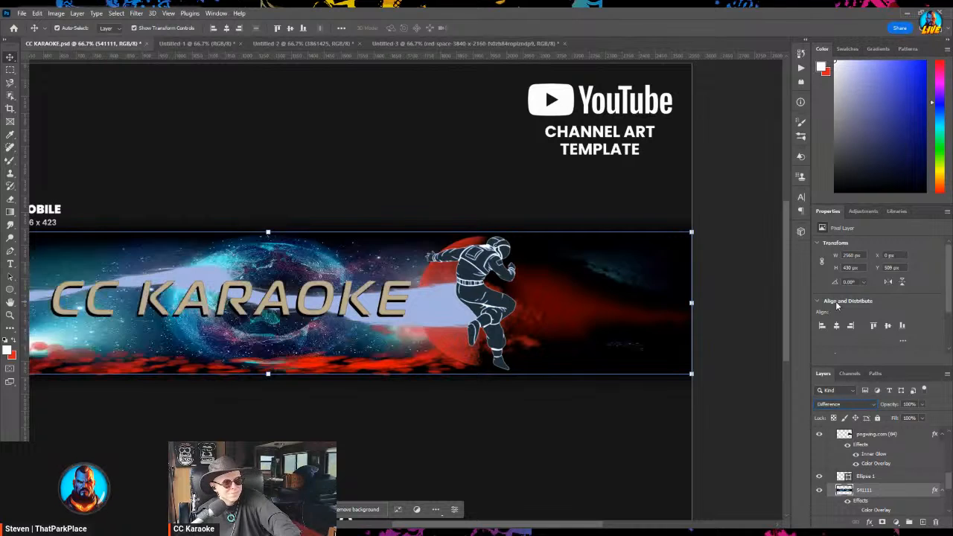
pyautogui.hotkey('shift', '+')
pyautogui.hotkey('shift', '+')
pyautogui.hotkey('shift', '+')
pyautogui.hotkey('shift', '+')
pyautogui.hotkey('shift', '+')
pyautogui.hotkey('shift', '+')
pyautogui.hotkey('shift', '+')
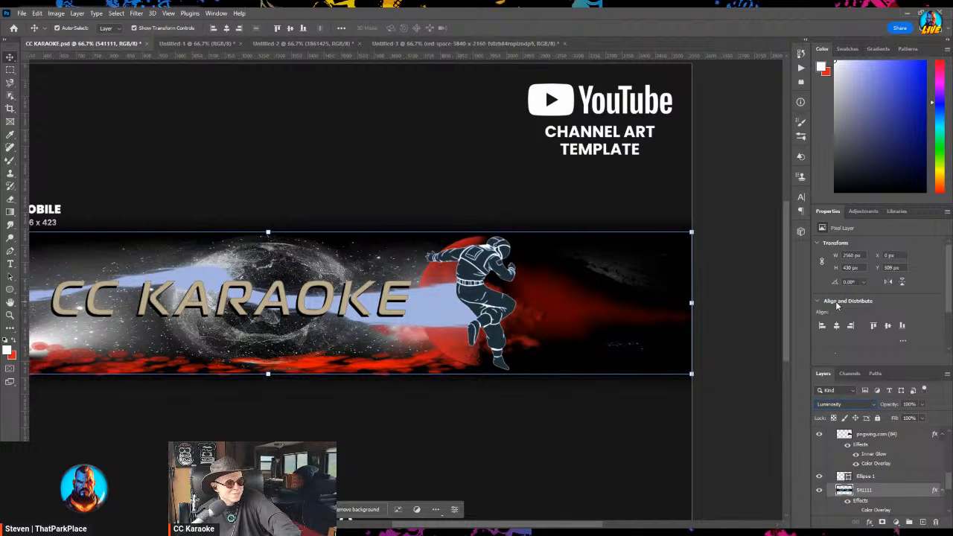
pyautogui.hotkey('shift', '+')
pyautogui.hotkey('shift', '+')
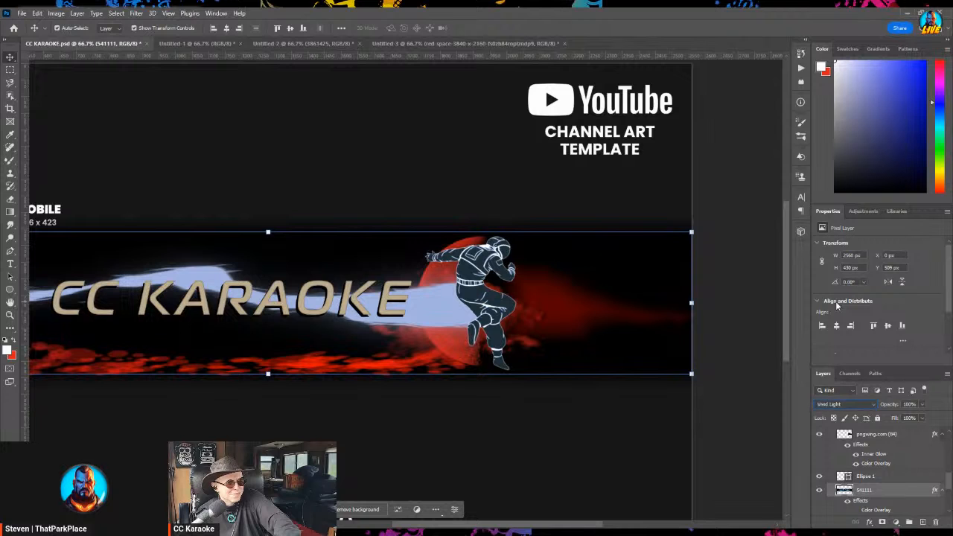
pyautogui.hotkey('shift', '-')
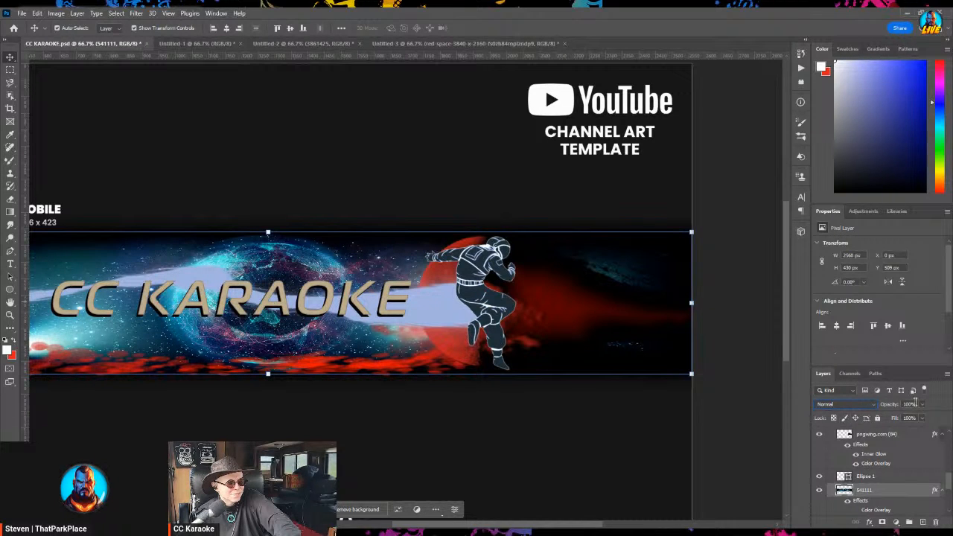
# Lower the opacity of the galaxy background layer 541111 to 32%.
pyautogui.click(922, 404)
pyautogui.moveTo(923, 415); pyautogui.dragTo(891, 415)
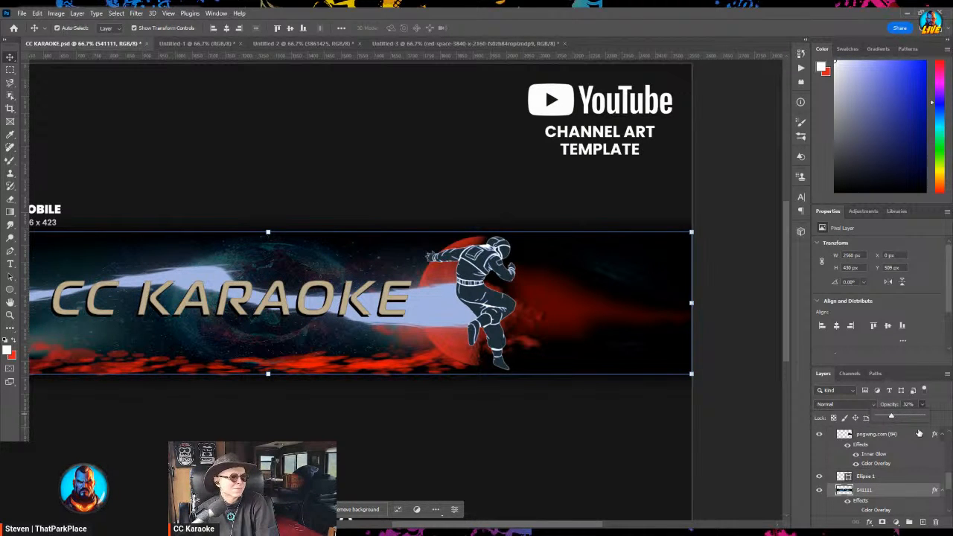
# Try the galaxy background layer 541111 at a higher opacity of 54%.
pyautogui.click(736, 405)
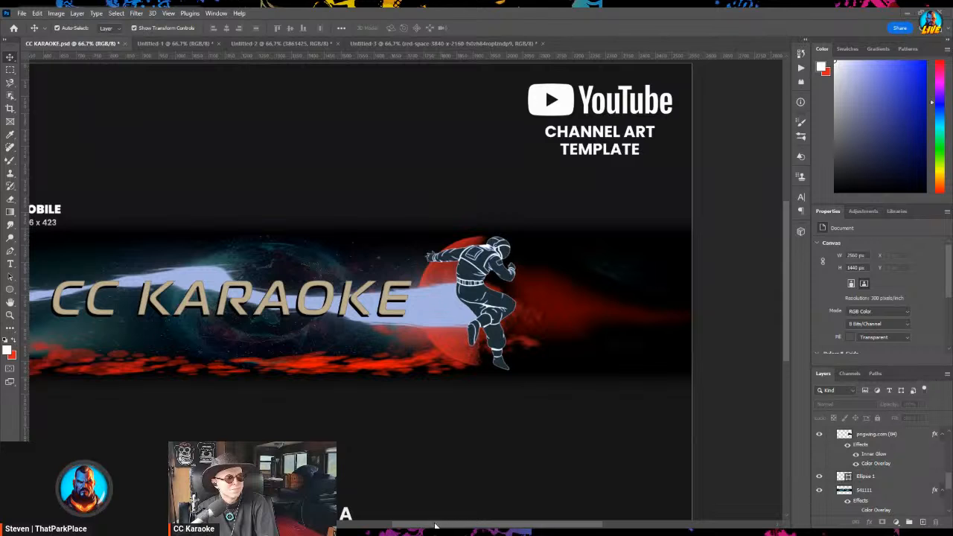
pyautogui.hscroll(-5, 380, 524)
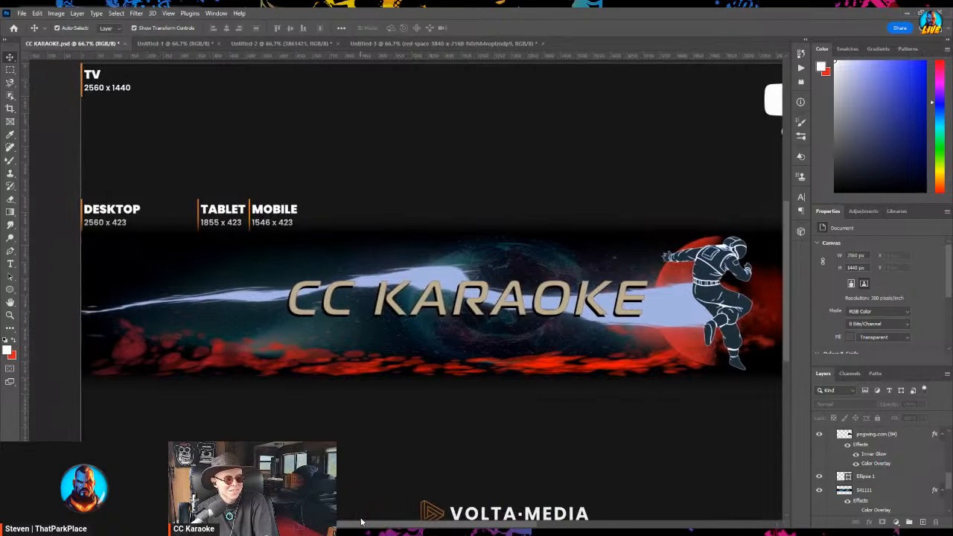
pyautogui.moveTo(394, 523)
pyautogui.mouseDown()
pyautogui.moveTo(374, 523)
pyautogui.moveTo(386, 523)
pyautogui.mouseUp()
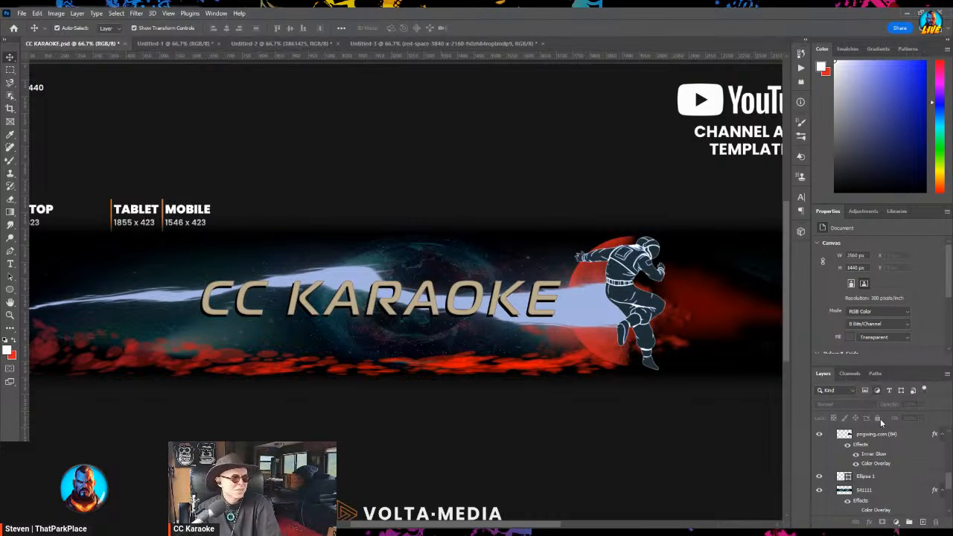
pyautogui.scroll(-3, 886, 465)
pyautogui.scroll(-2, 886, 465)
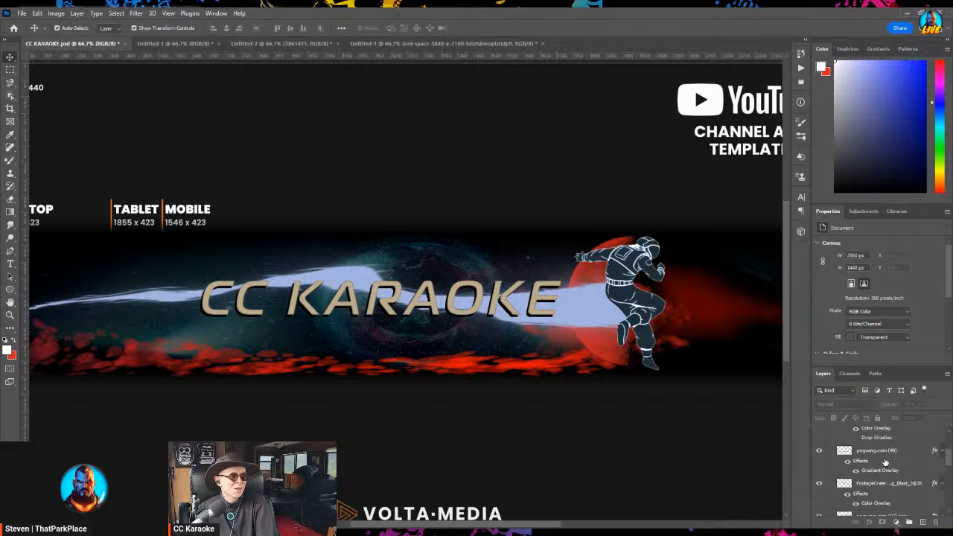
pyautogui.scroll(-3, 884, 462)
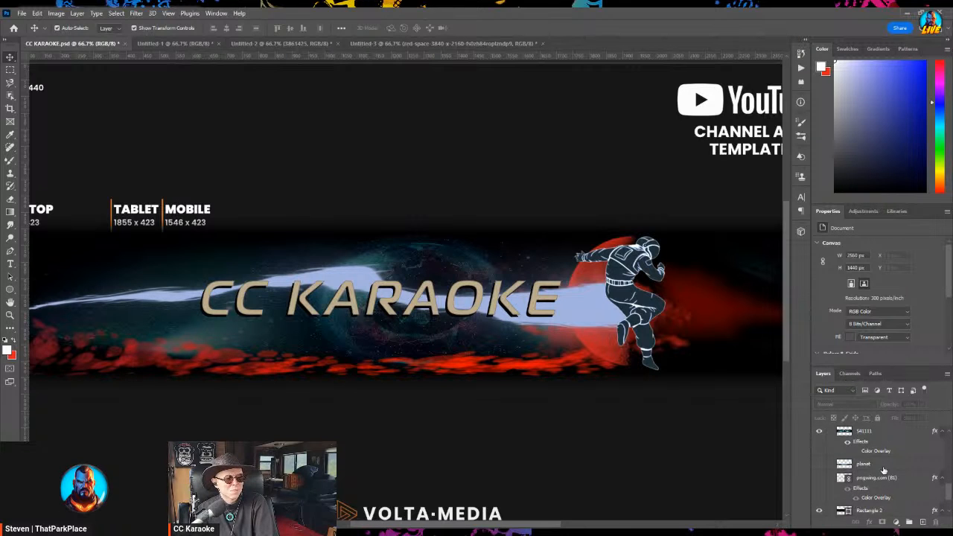
pyautogui.scroll(1, 884, 469)
pyautogui.click(875, 459)
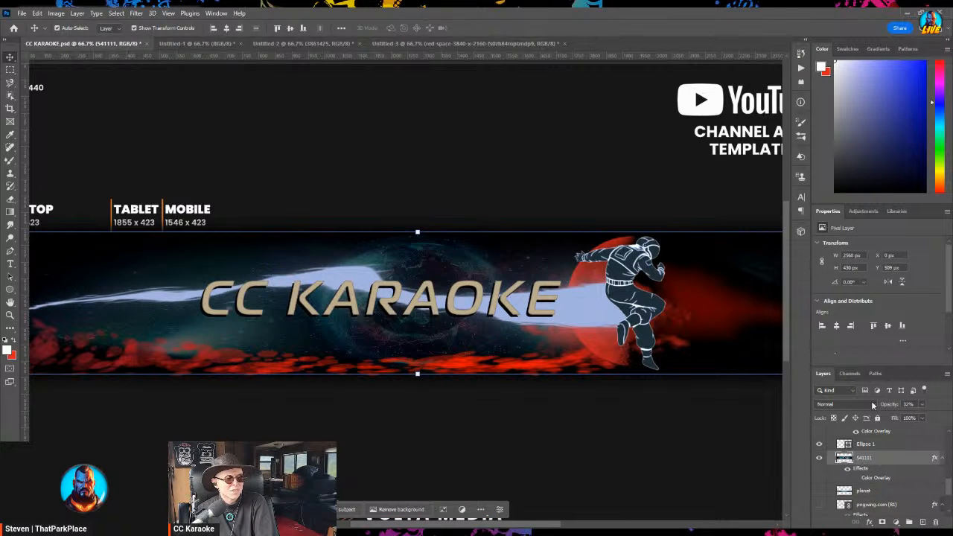
pyautogui.click(921, 404)
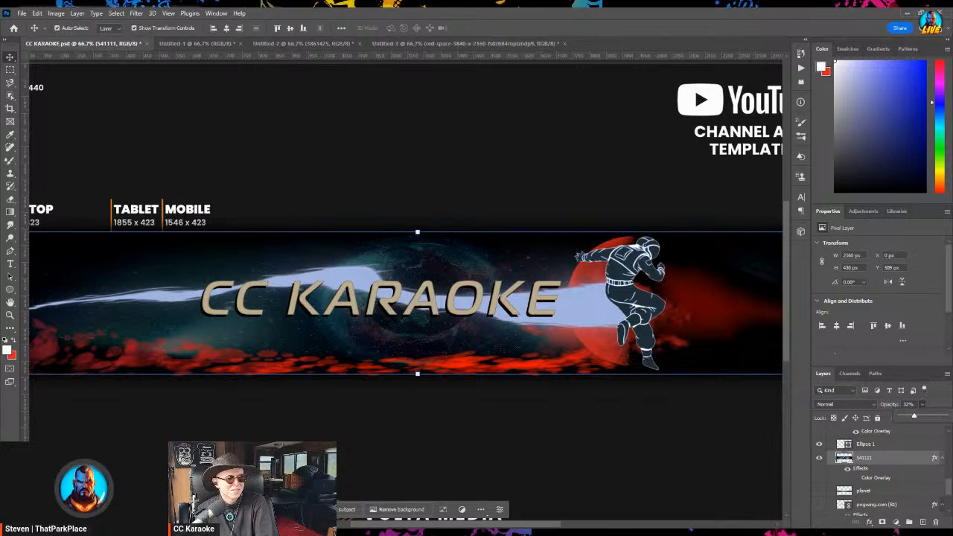
pyautogui.moveTo(914, 416); pyautogui.dragTo(925, 416)
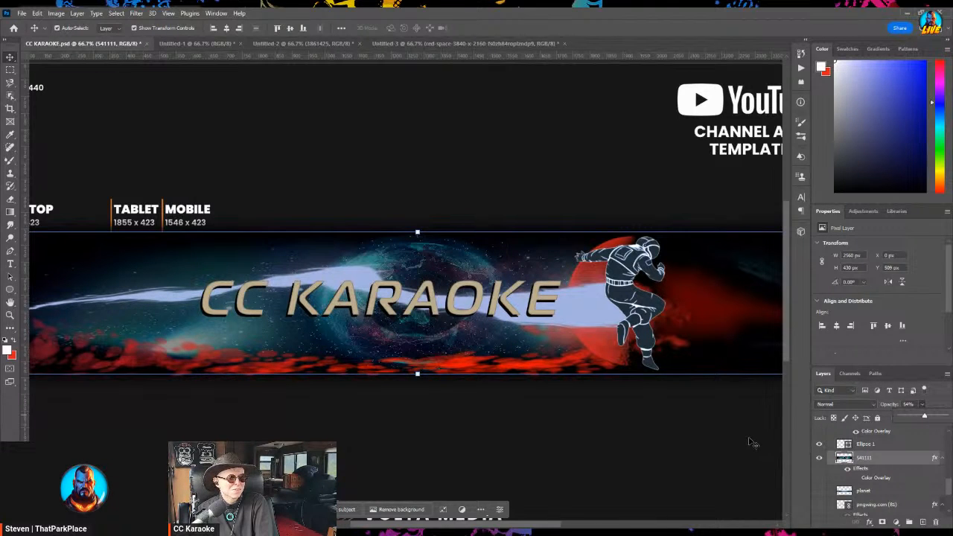
pyautogui.click(749, 442)
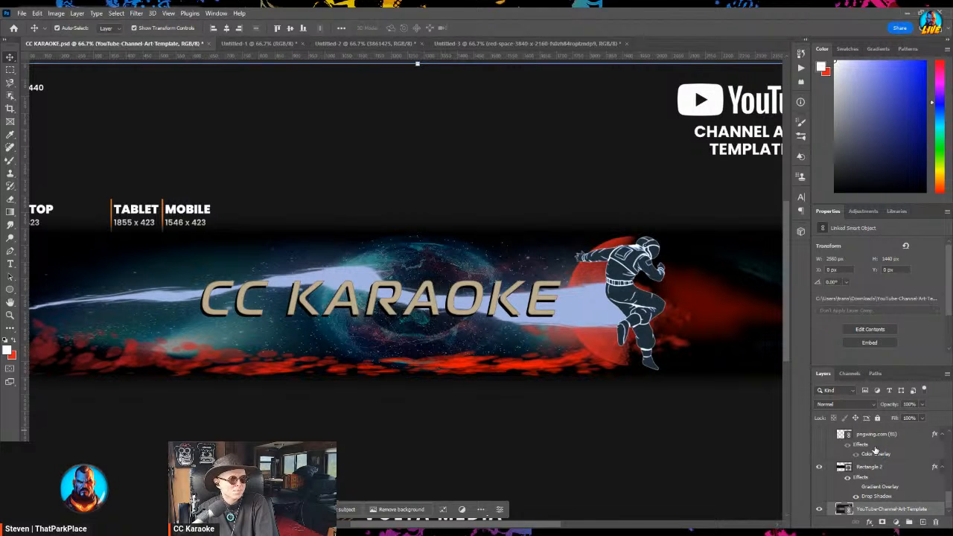
# Set the opacity of the galaxy background layer 541111 to 58% and preview its Color Overlay effect on and off.
pyautogui.scroll(3, 875, 449)
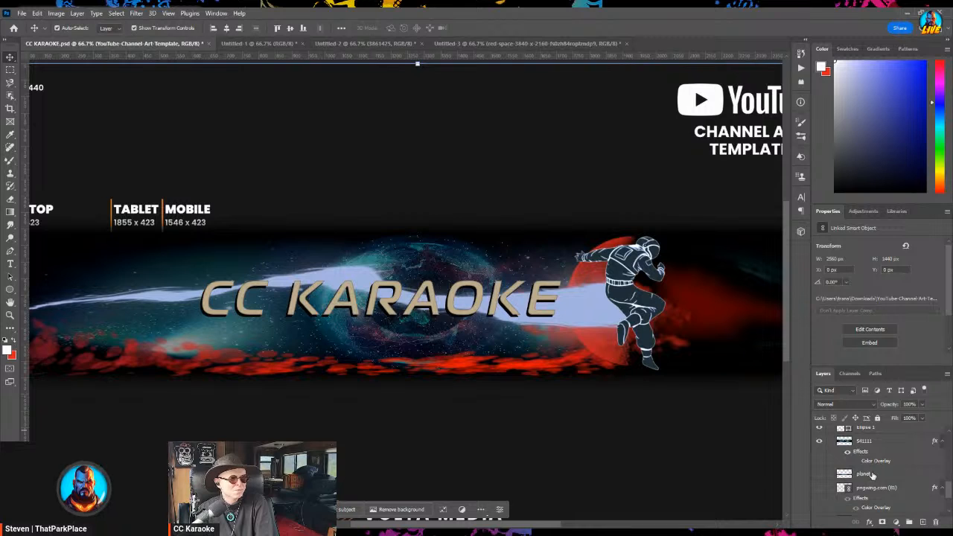
pyautogui.click(871, 474)
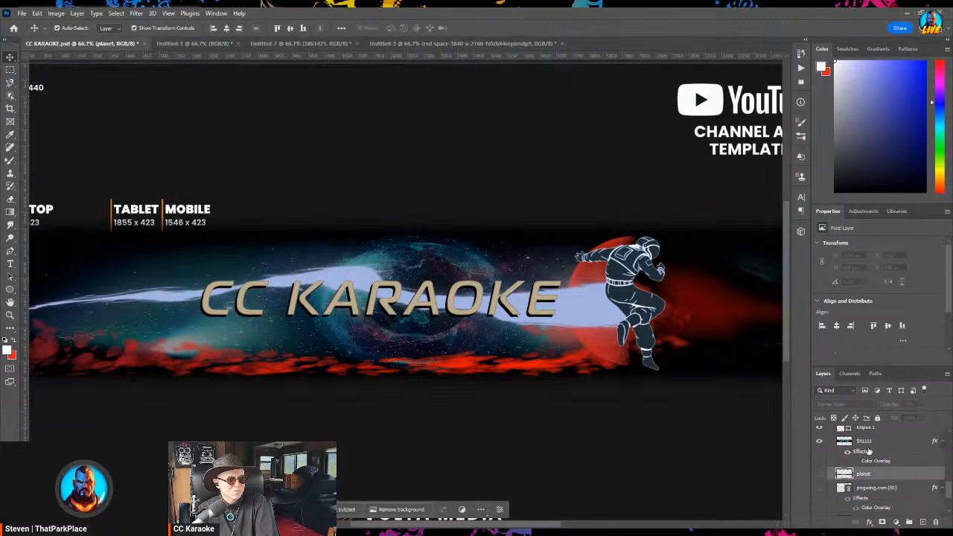
pyautogui.click(868, 443)
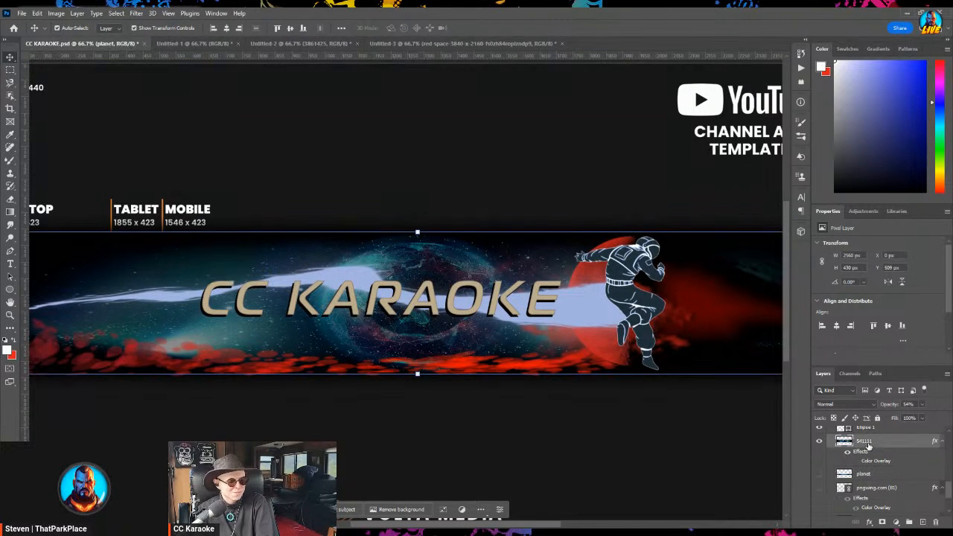
pyautogui.click(921, 404)
pyautogui.moveTo(921, 415); pyautogui.dragTo(923, 415)
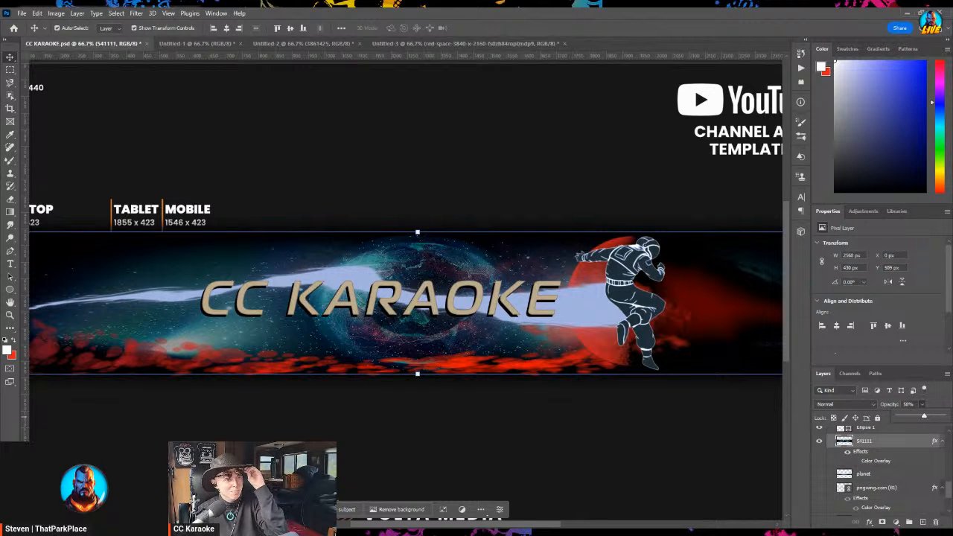
pyautogui.click(856, 462)
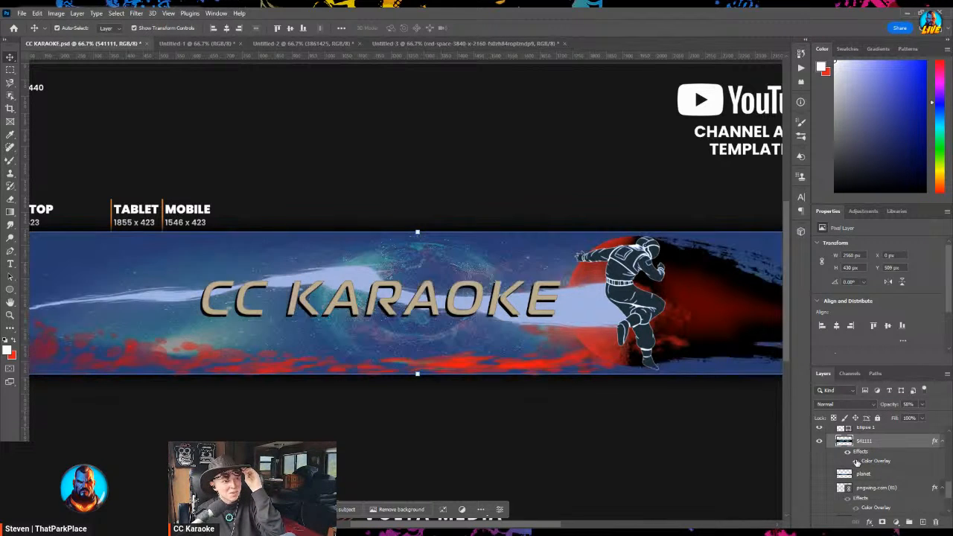
pyautogui.click(856, 462)
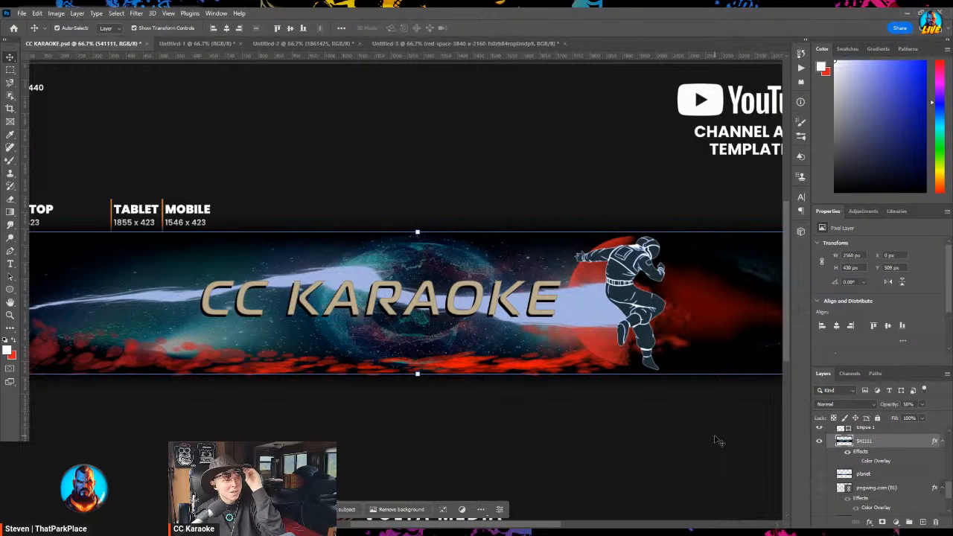
pyautogui.click(716, 439)
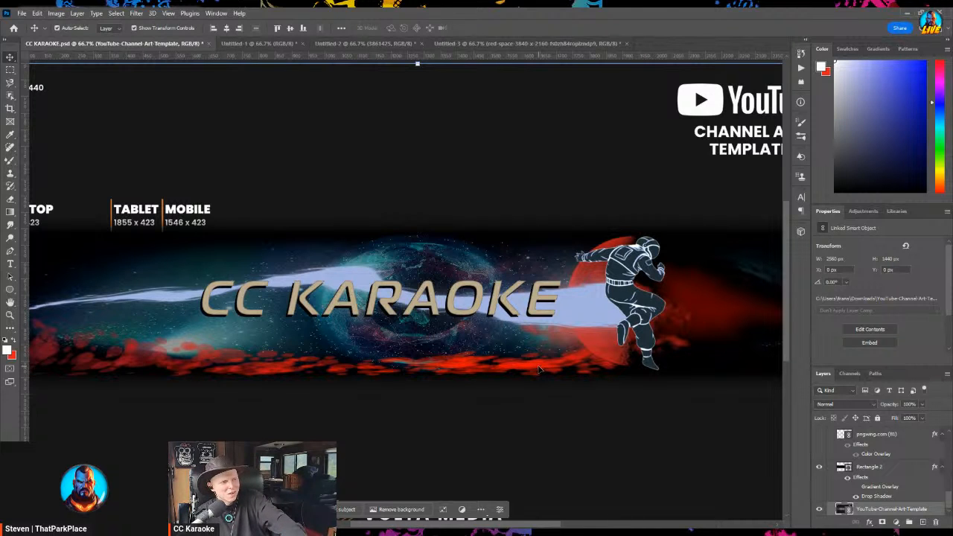
# Lower the opacity of the fiery debris layer pngwing.com (48) to 54%.
pyautogui.click(540, 370)
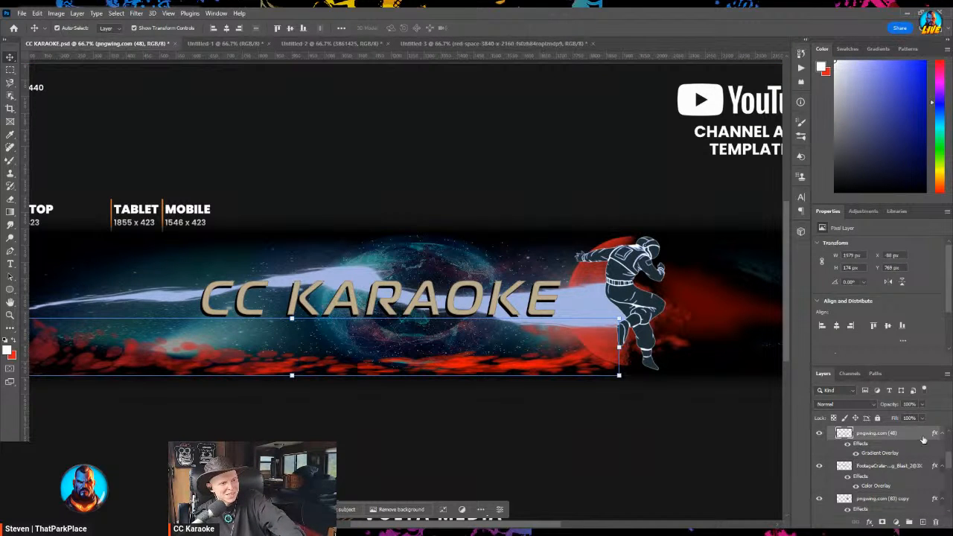
pyautogui.click(923, 405)
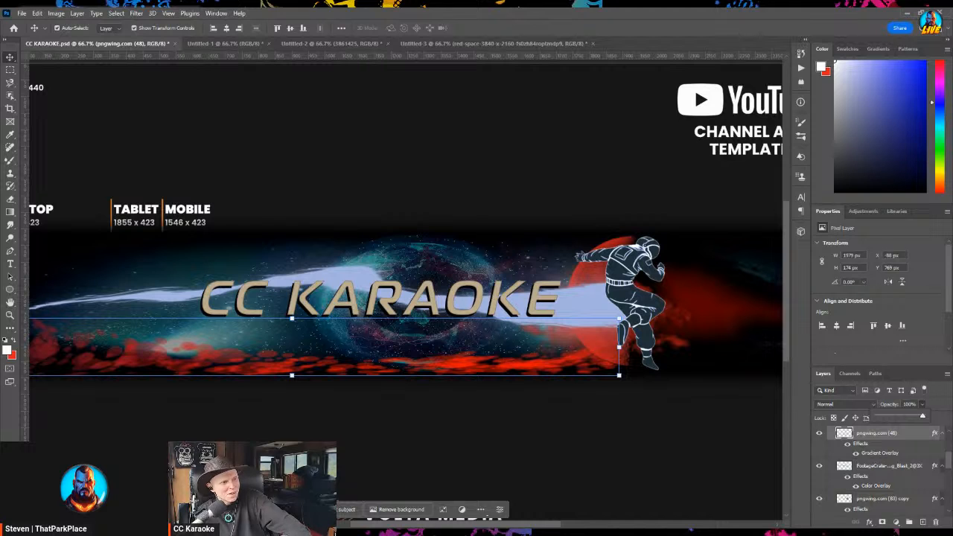
pyautogui.moveTo(922, 416); pyautogui.dragTo(908, 415)
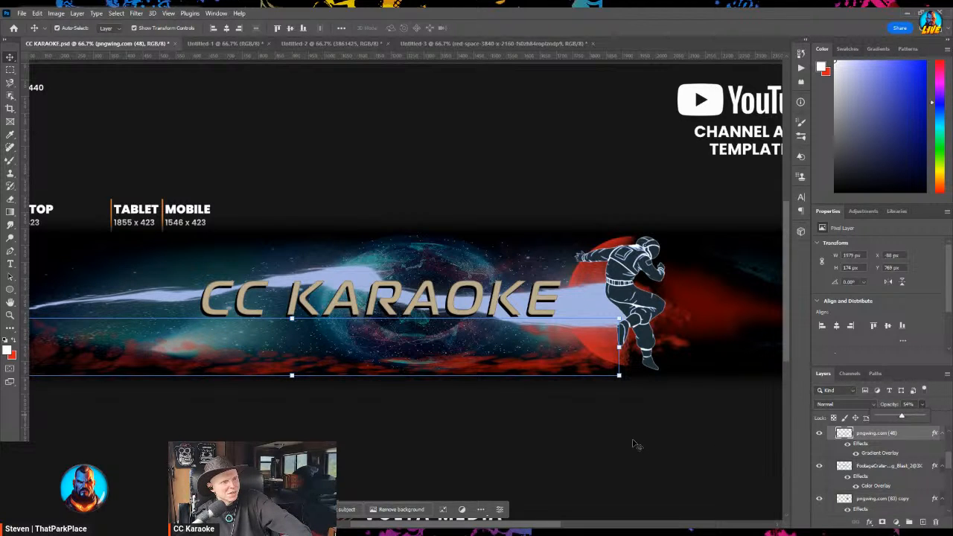
pyautogui.click(632, 443)
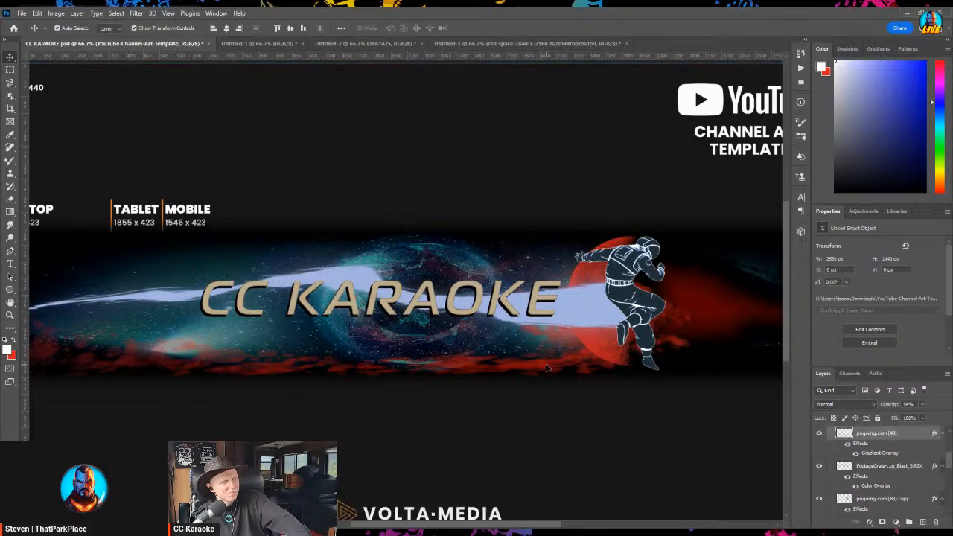
# Slightly resize the fiery debris strip along its lower edge and commit the transform.
pyautogui.click(547, 367)
pyautogui.moveTo(291, 374)
pyautogui.mouseDown()
pyautogui.moveTo(291, 364)
pyautogui.moveTo(292, 375)
pyautogui.mouseUp()
pyautogui.press('Return')
pyautogui.click(452, 431)
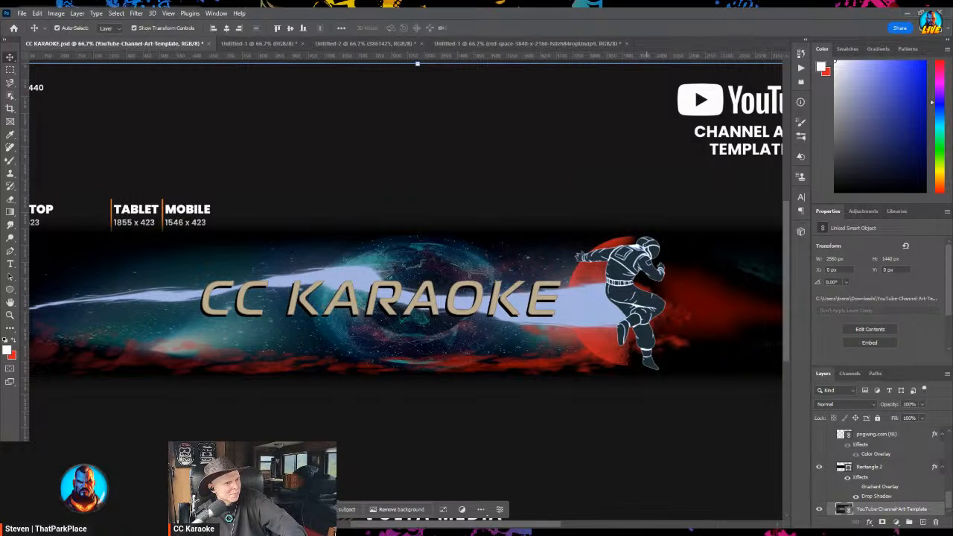
pyautogui.scroll(6, 841, 469)
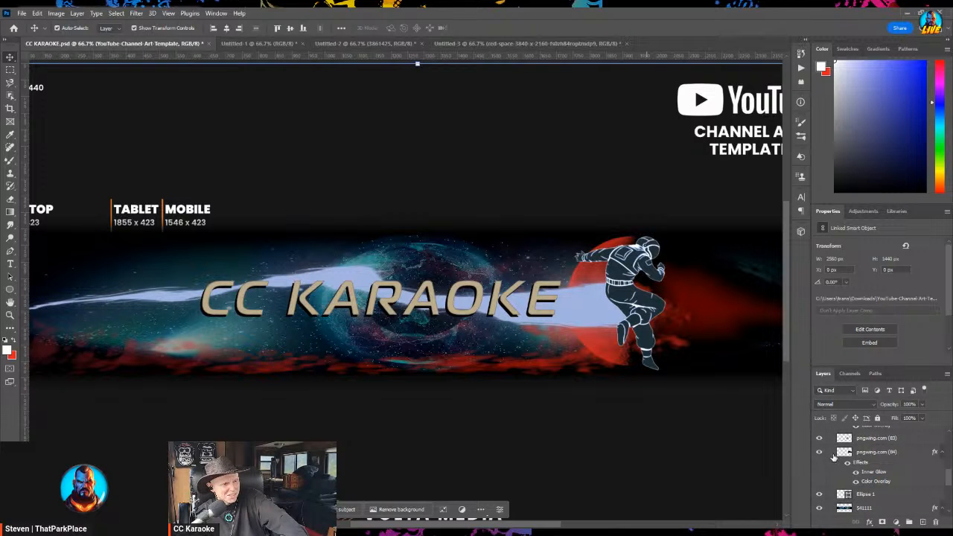
pyautogui.click(833, 453)
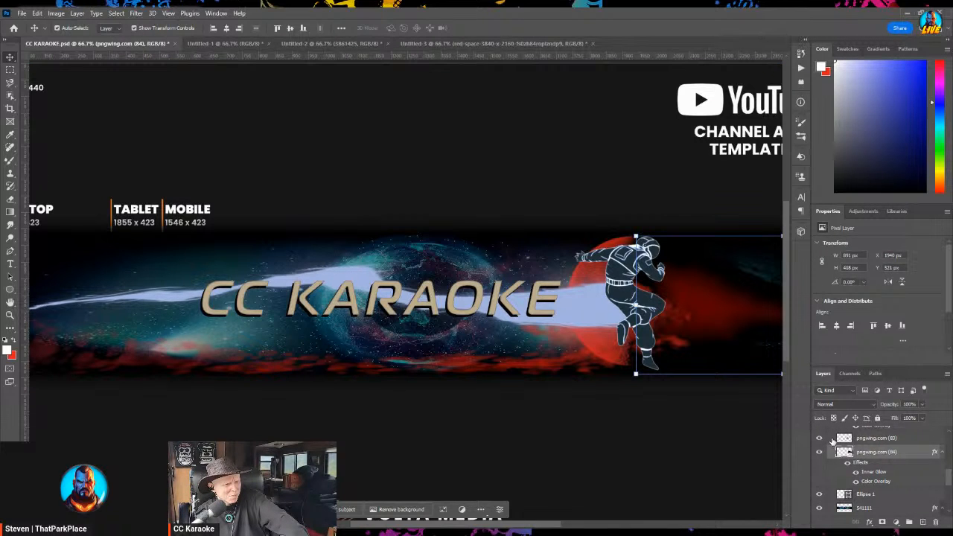
pyautogui.click(832, 439)
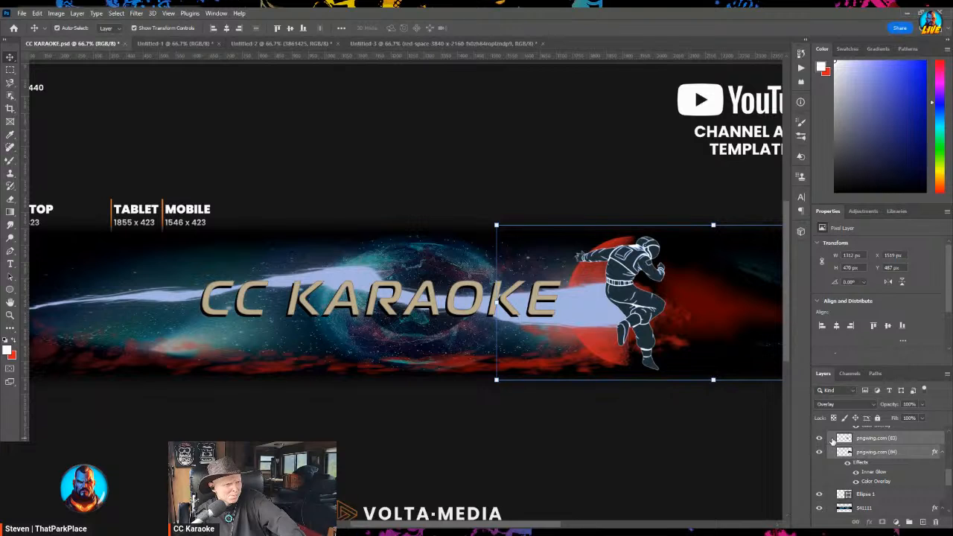
pyautogui.hotkey('ctrl', 'j')
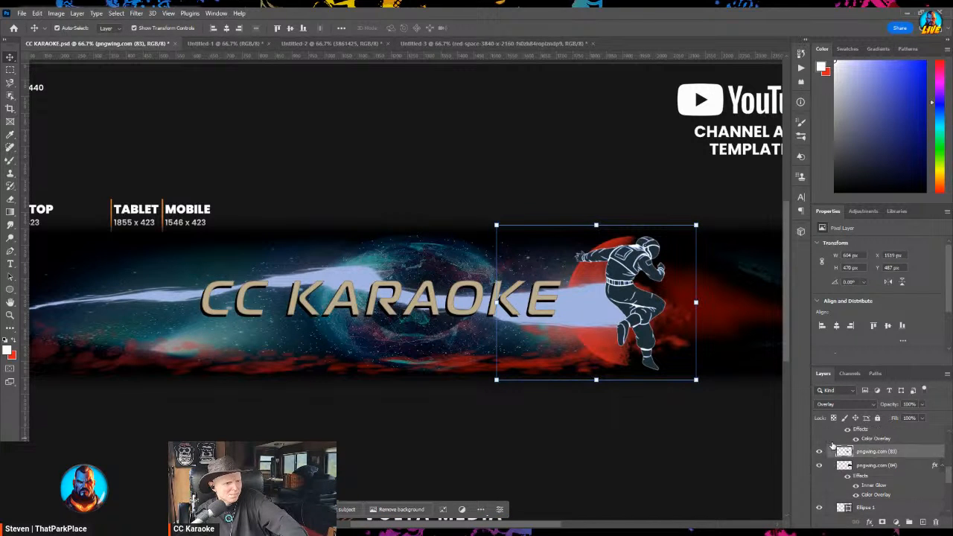
pyautogui.scroll(3, 832, 447)
pyautogui.click(832, 445)
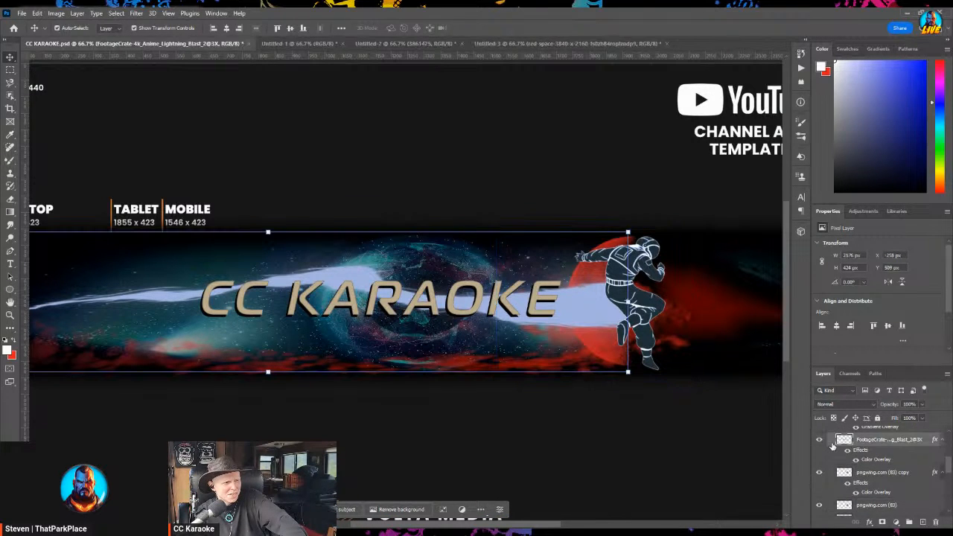
# Nudge the red glow layers pngwing.com (83) copy, pngwing.com (83) and pngwing.com (84) down together by about 9 px.
pyautogui.scroll(-1, 832, 447)
pyautogui.click(832, 460)
pyautogui.scroll(-1, 832, 460)
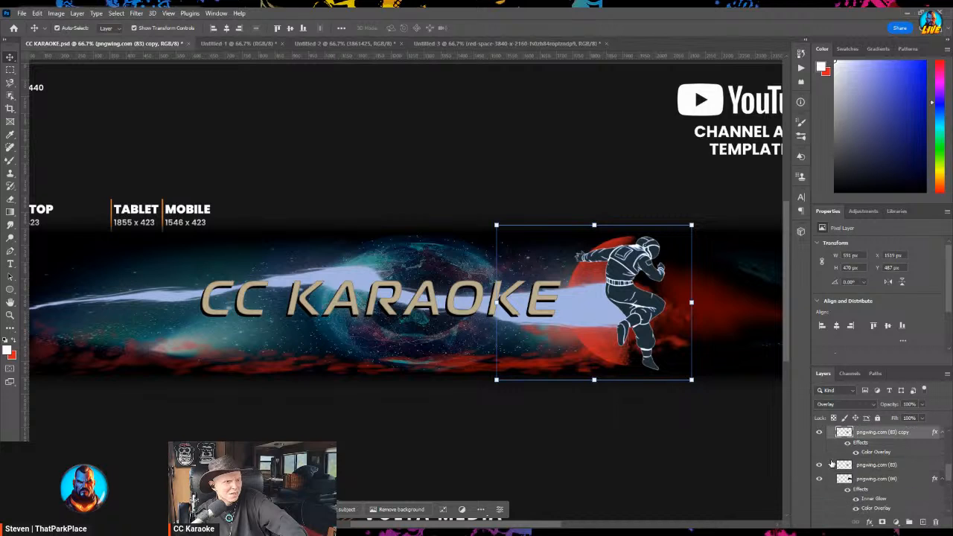
pyautogui.keyDown('ctrl'); pyautogui.click(832, 462); pyautogui.keyUp('ctrl')
pyautogui.scroll(-1, 832, 462)
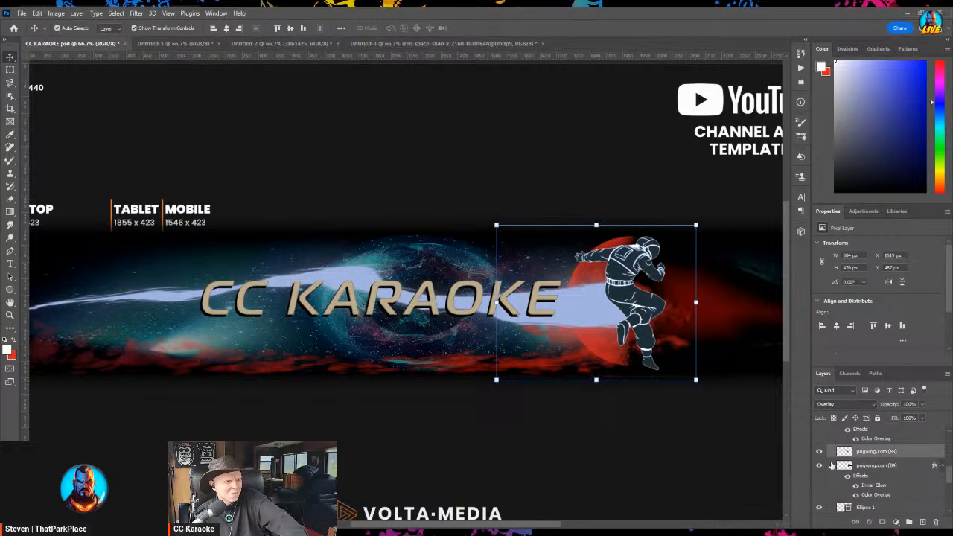
pyautogui.keyDown('ctrl'); pyautogui.click(832, 465); pyautogui.keyUp('ctrl')
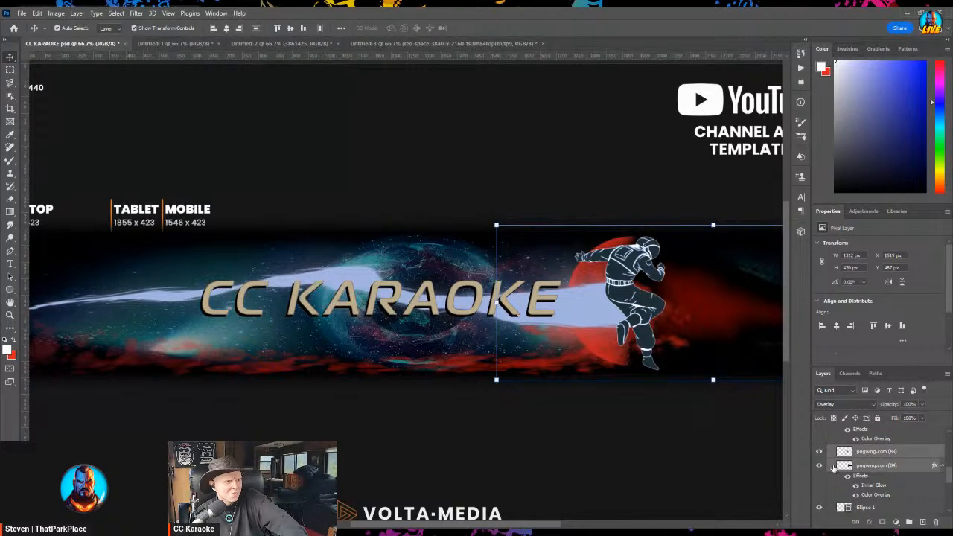
pyautogui.scroll(-1, 833, 489)
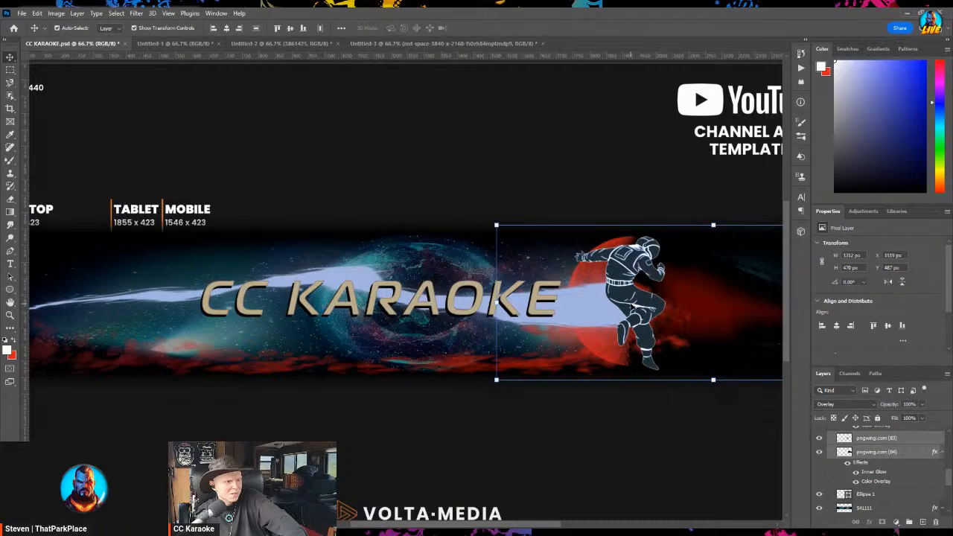
pyautogui.press('Down')
pyautogui.press('Down')
pyautogui.press('Down')
pyautogui.press('Down')
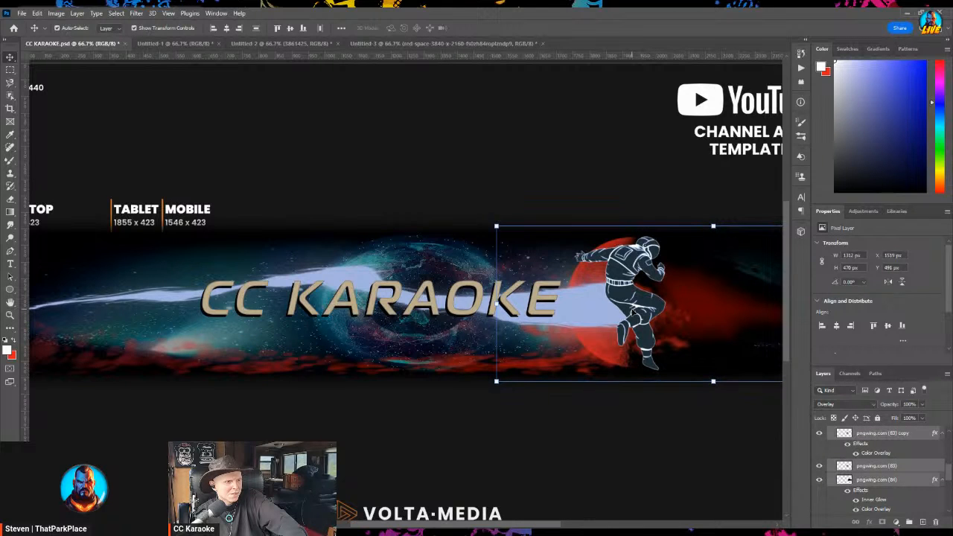
pyautogui.press('Down')
pyautogui.press('Down')
pyautogui.press('Down')
pyautogui.press('Down')
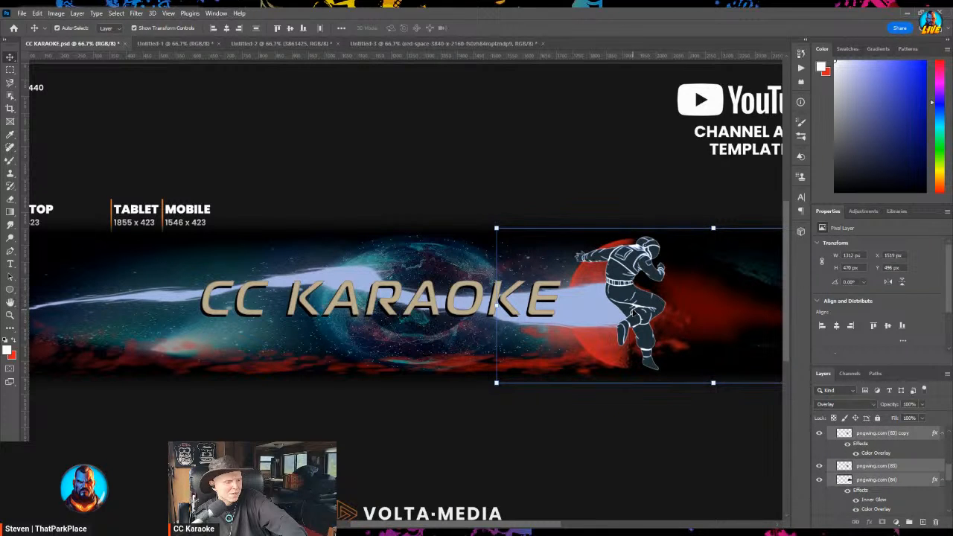
pyautogui.press('Down')
pyautogui.click(635, 469)
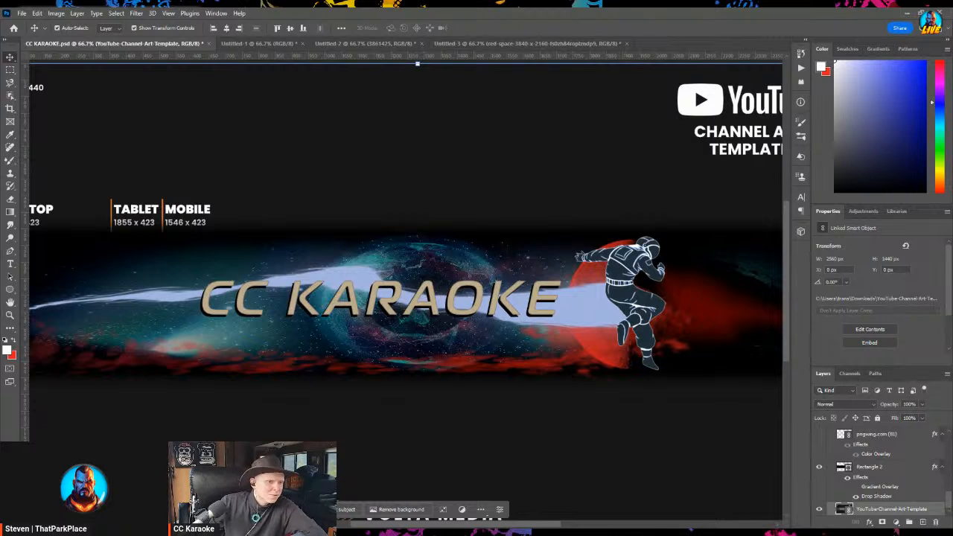
# Nudge the jumping figure layer up by 6 px.
pyautogui.click(607, 370)
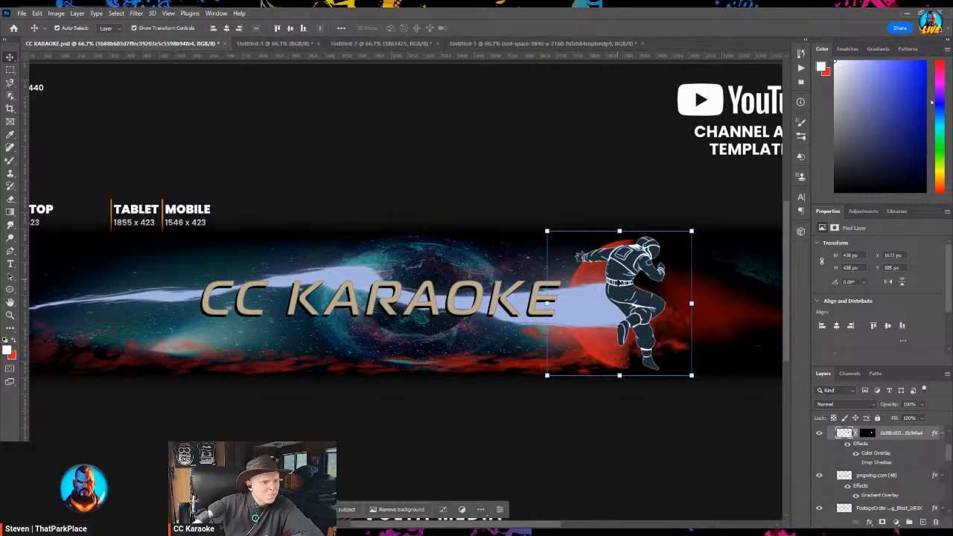
pyautogui.press('Up')
pyautogui.press('Up')
pyautogui.press('Up')
pyautogui.press('Up')
pyautogui.press('Up')
pyautogui.press('Up')
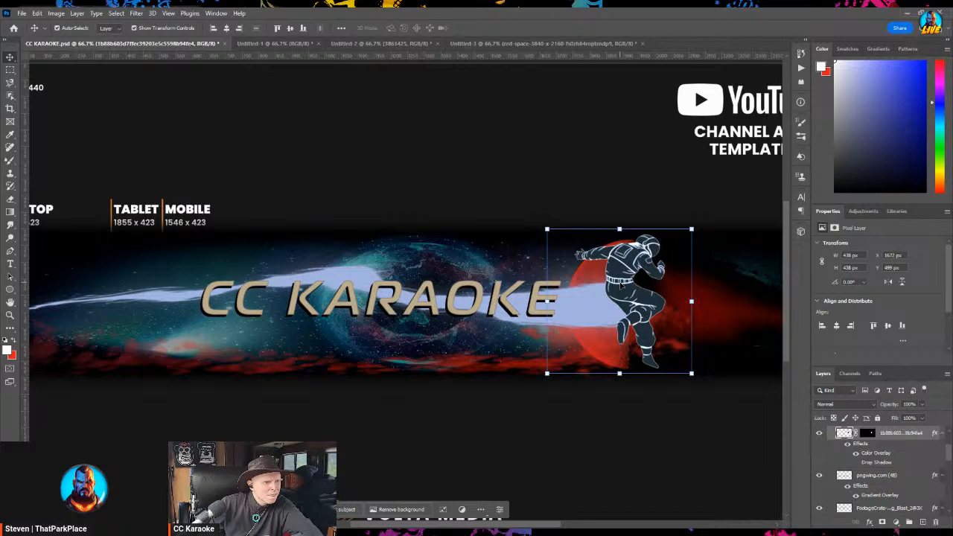
# Nudge the jumping figure layer slightly down.
pyautogui.press('Down')
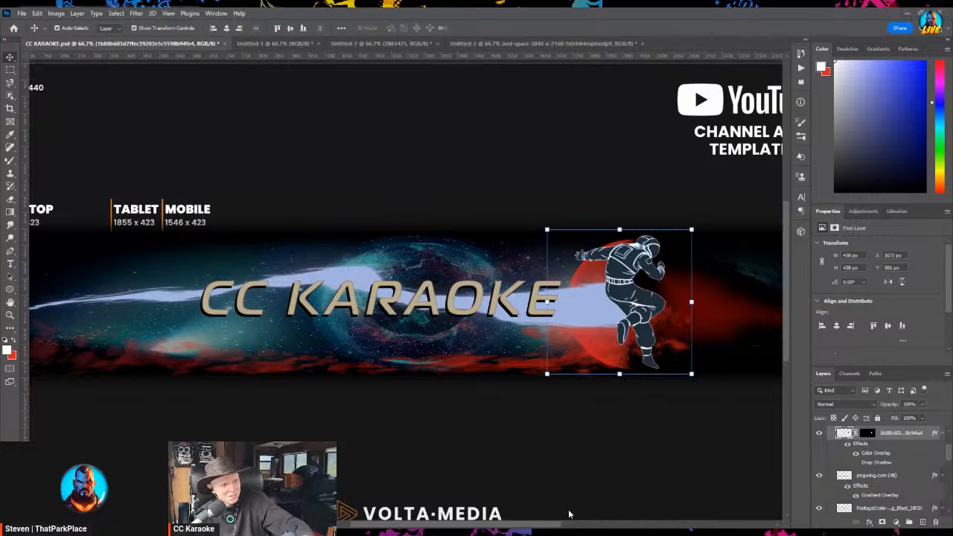
# Place the linked image 1440x900-Digital Planets, align it with the artboard's right side, stretch it to the full 2560 px width and commit it.
pyautogui.scroll(-3, 822, 476)
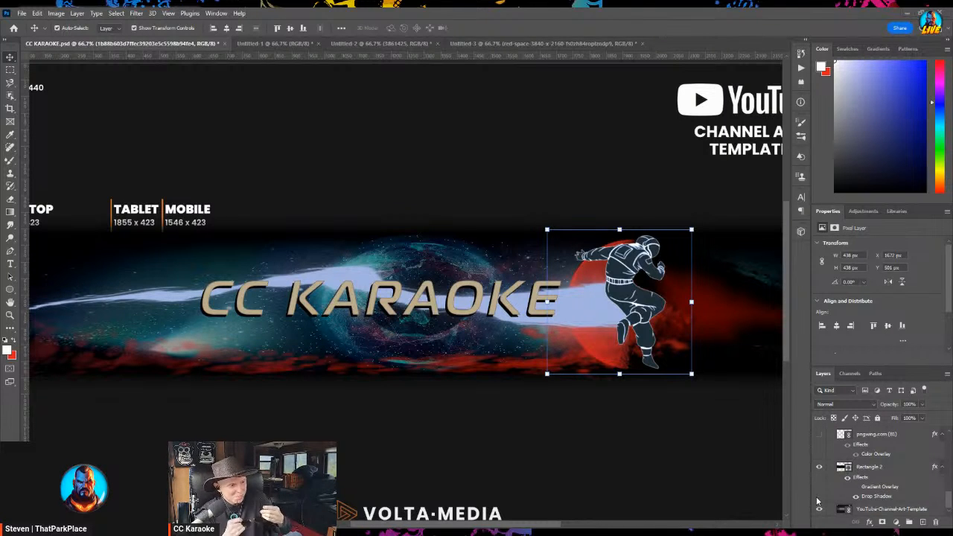
pyautogui.scroll(-2, 822, 497)
pyautogui.scroll(1, 823, 488)
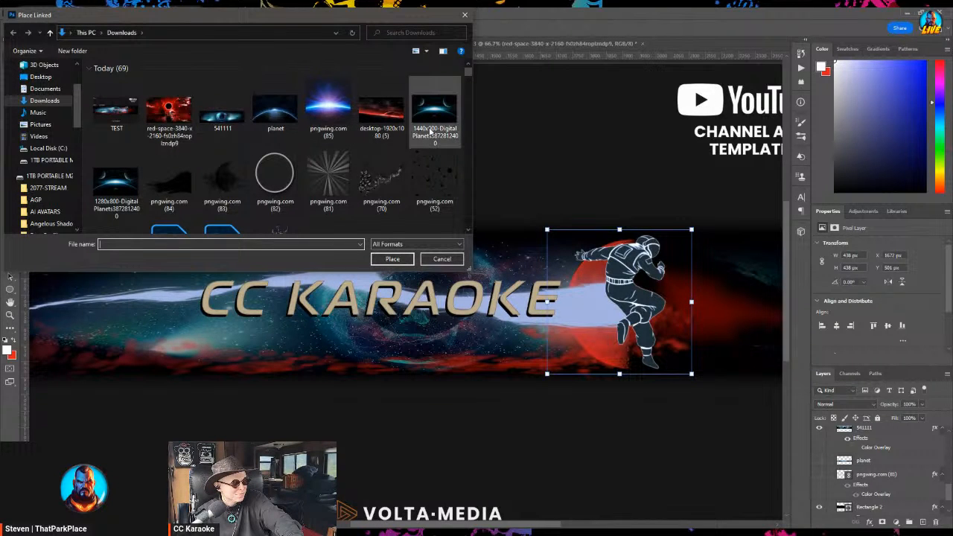
pyautogui.doubleClick(438, 121)
pyautogui.scroll(-2, 524, 172)
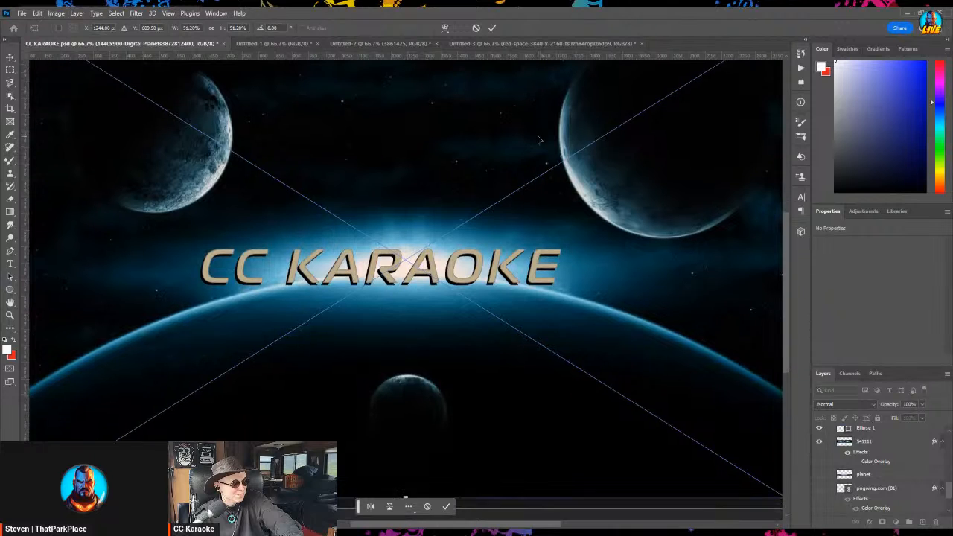
pyautogui.hotkey('ctrl', '-')
pyautogui.hotkey('ctrl', '-')
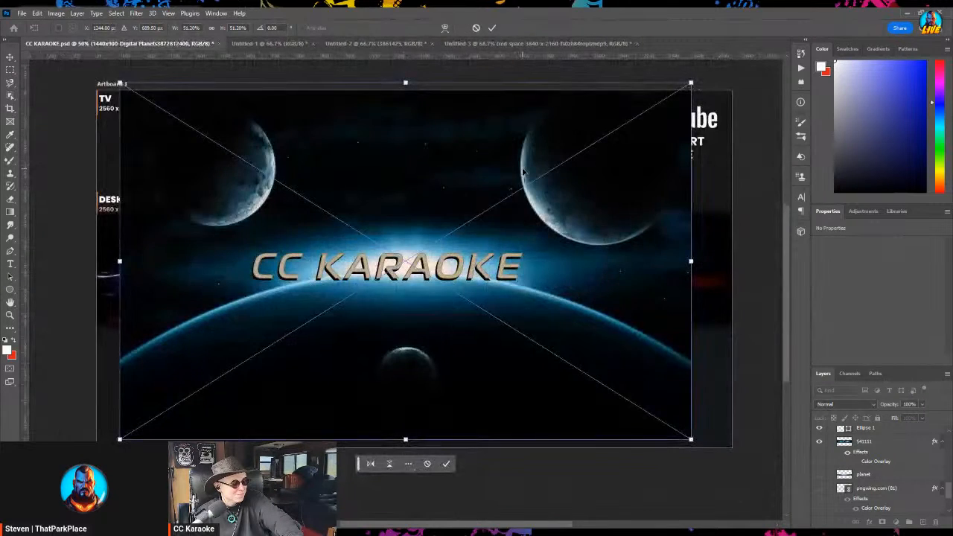
pyautogui.moveTo(453, 202); pyautogui.dragTo(481, 208)
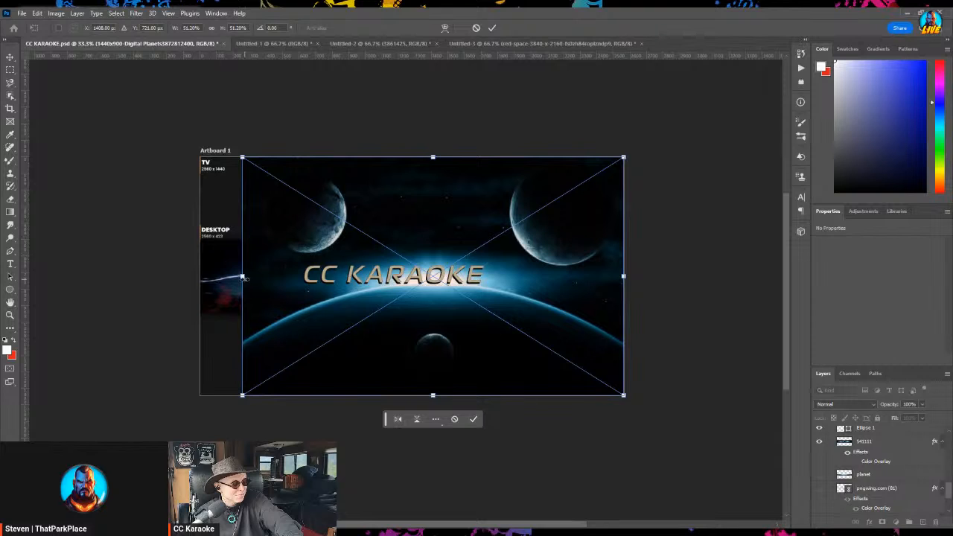
pyautogui.moveTo(242, 275); pyautogui.dragTo(199, 274)
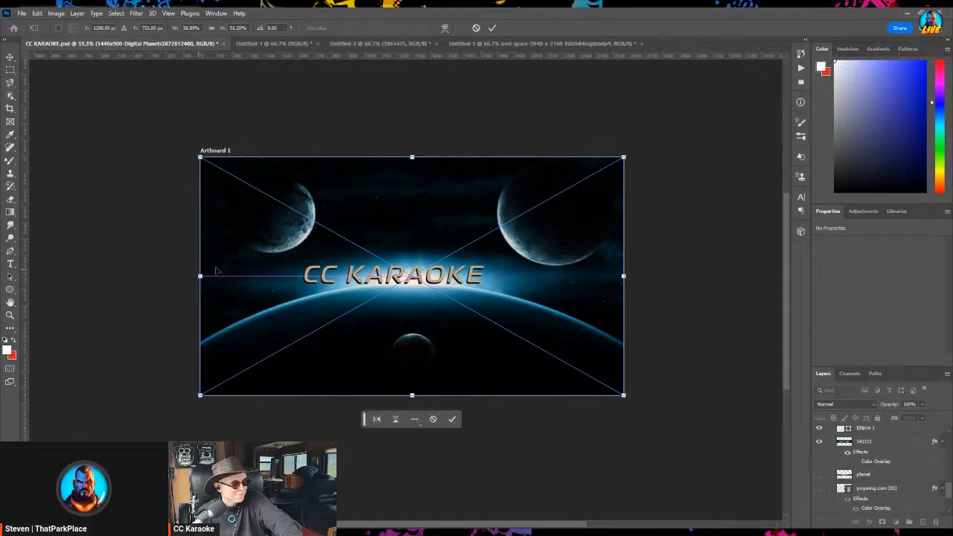
pyautogui.scroll(5, 863, 469)
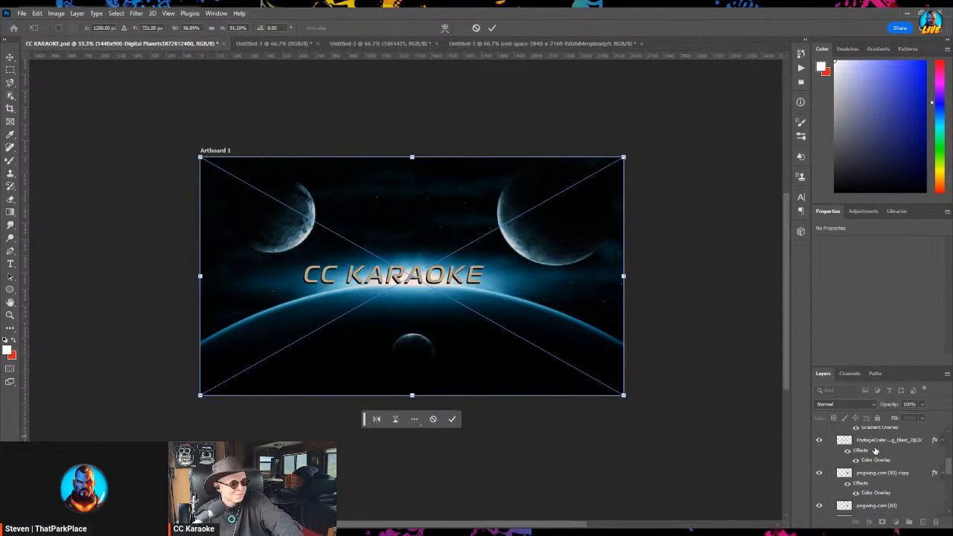
pyautogui.press('Return')
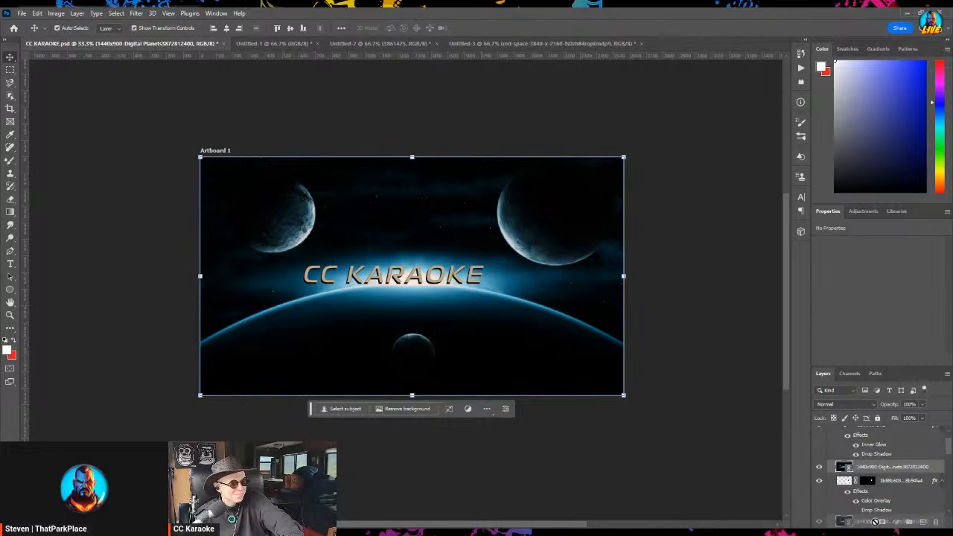
# Move the Digital Planets layer below Rectangle 2 in the layer stack, leaving its name as it is.
pyautogui.scroll(-5, 874, 491)
pyautogui.scroll(-5, 871, 513)
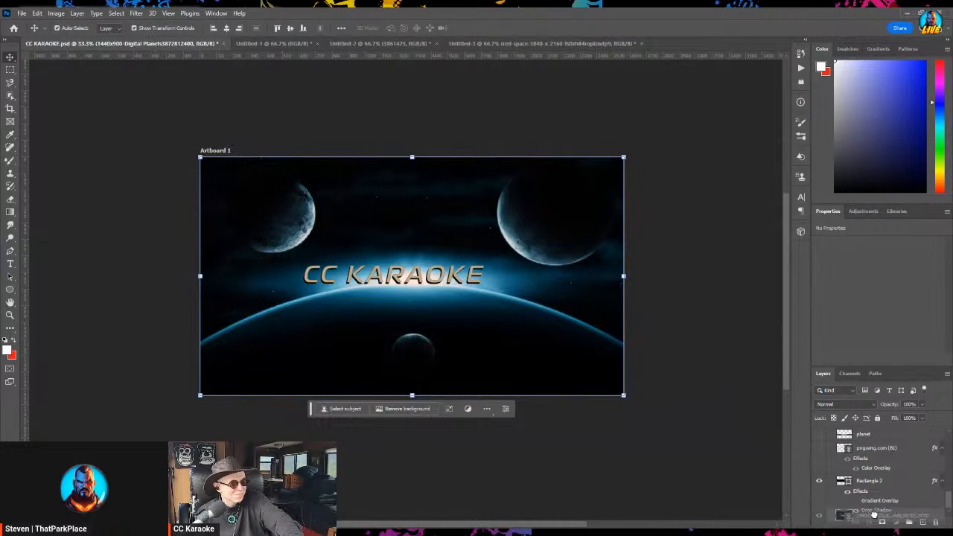
pyautogui.moveTo(849, 503); pyautogui.dragTo(844, 514)
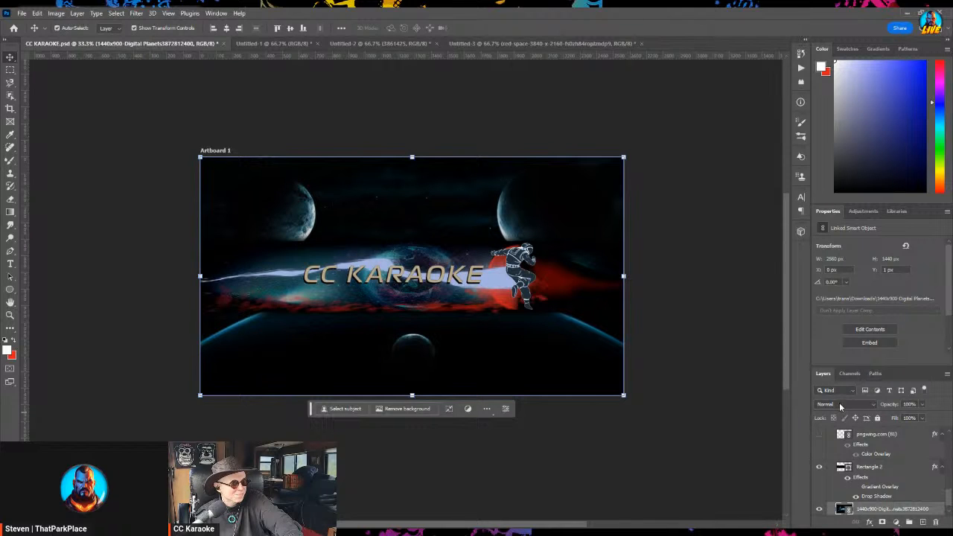
pyautogui.doubleClick(868, 510)
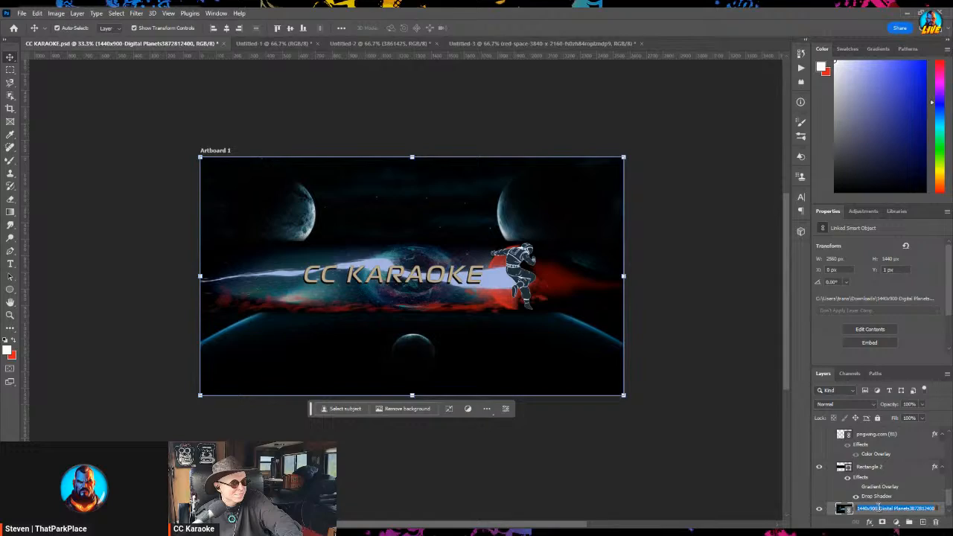
pyautogui.click(683, 508)
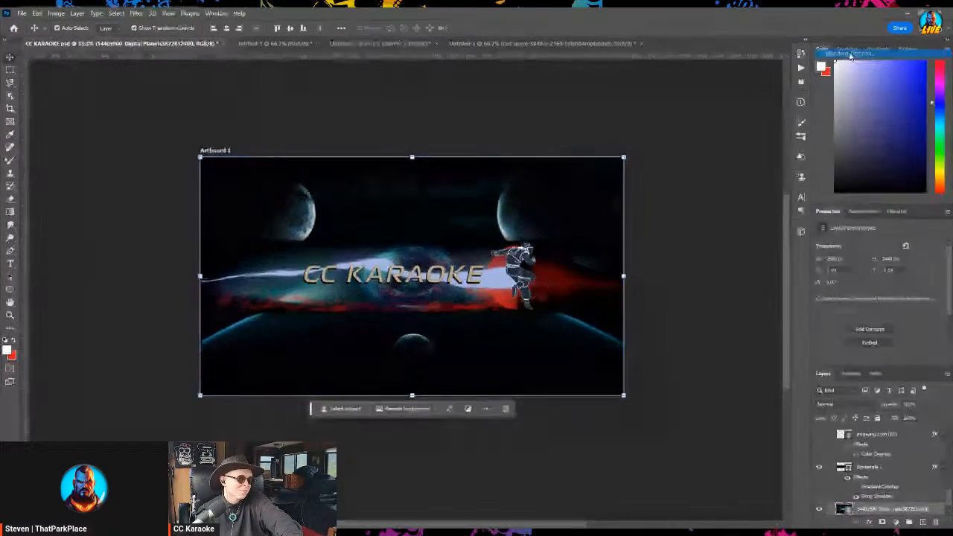
# Try a Pattern Overlay with various blend modes on the Digital Planets layer and discard the effect.
pyautogui.press('h')
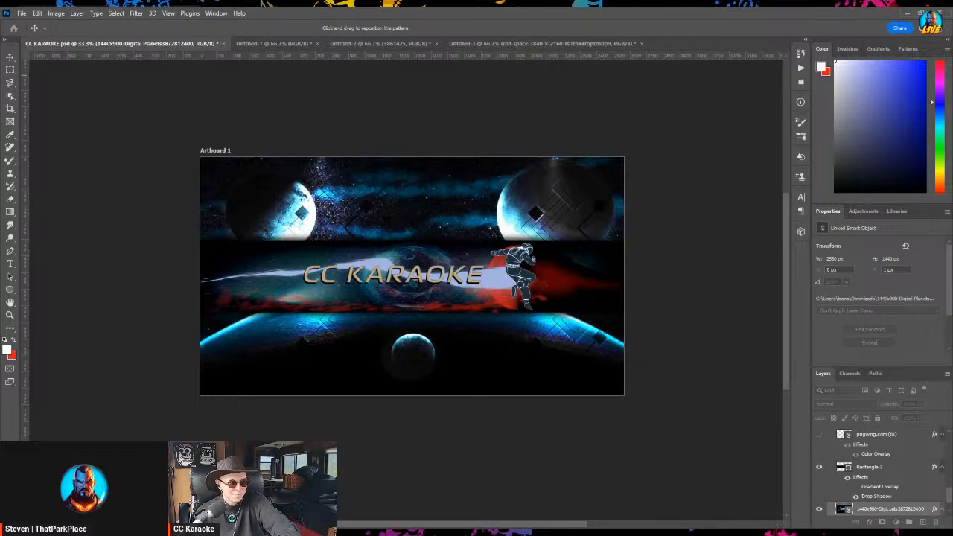
pyautogui.press('Down')
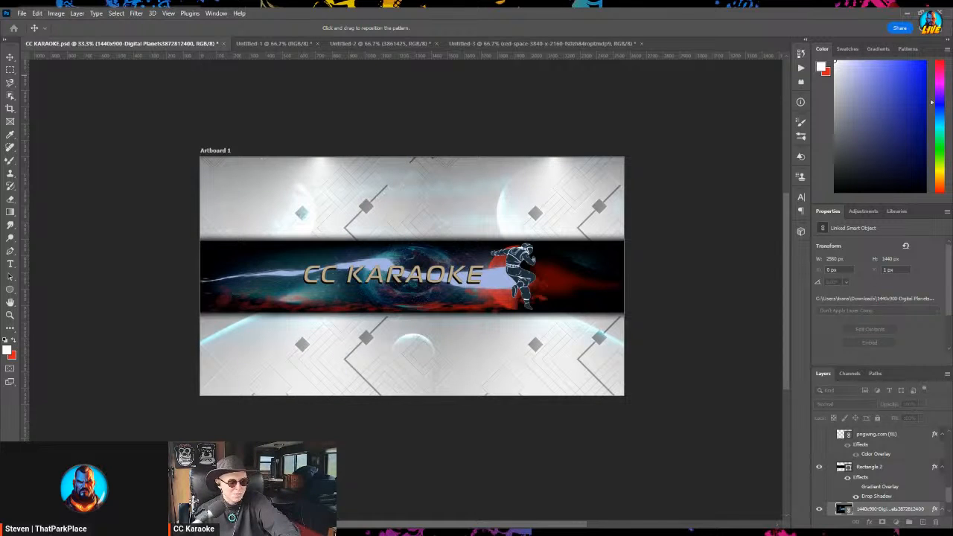
pyautogui.press('Down')
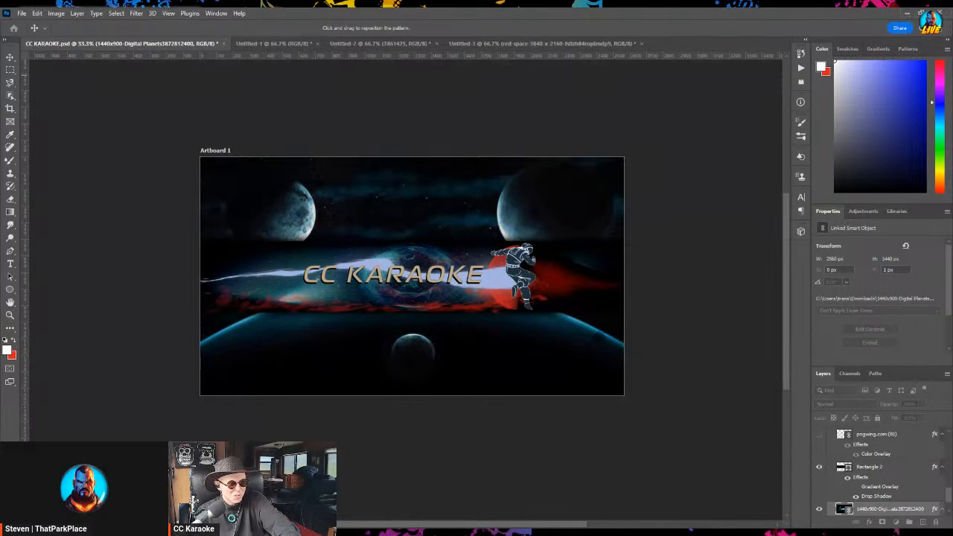
pyautogui.press('Down')
pyautogui.press('Down')
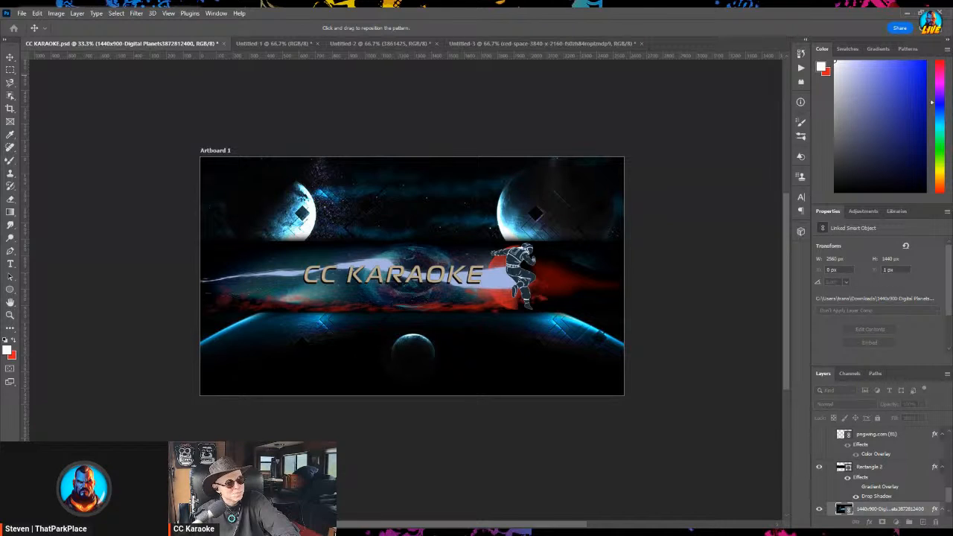
pyautogui.press('Down')
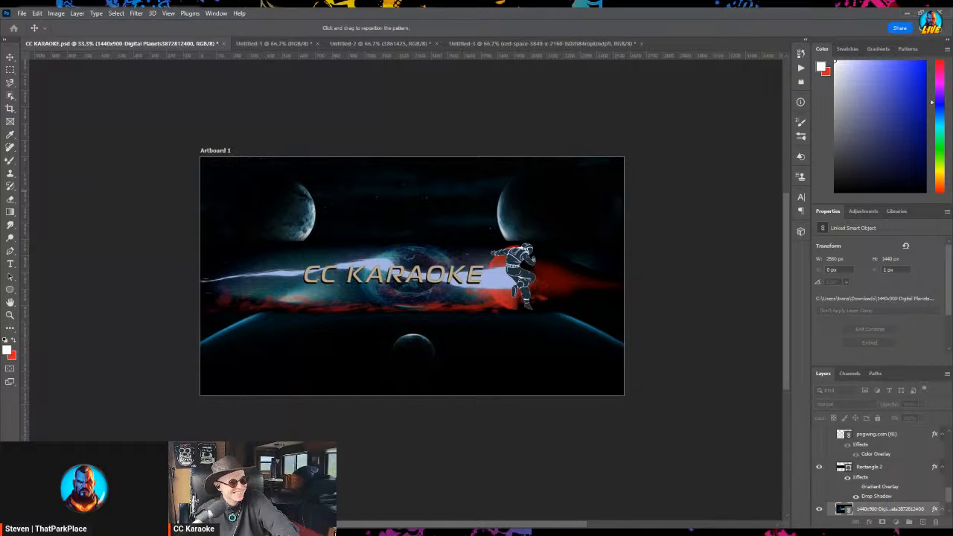
pyautogui.press('Return')
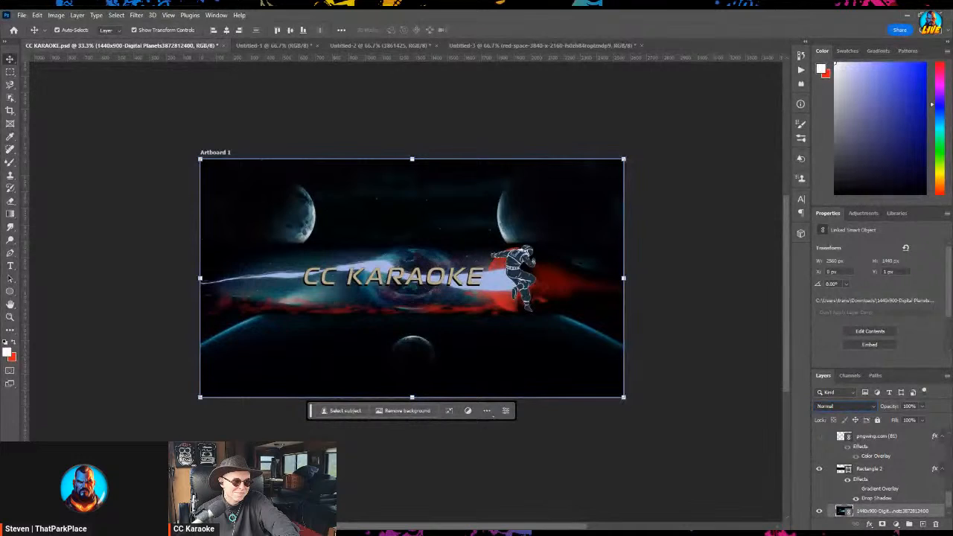
# Try blend modes such as Exclusion on the Digital Planets layer and remove the layer from the document.
pyautogui.scroll(-20, 845, 405)
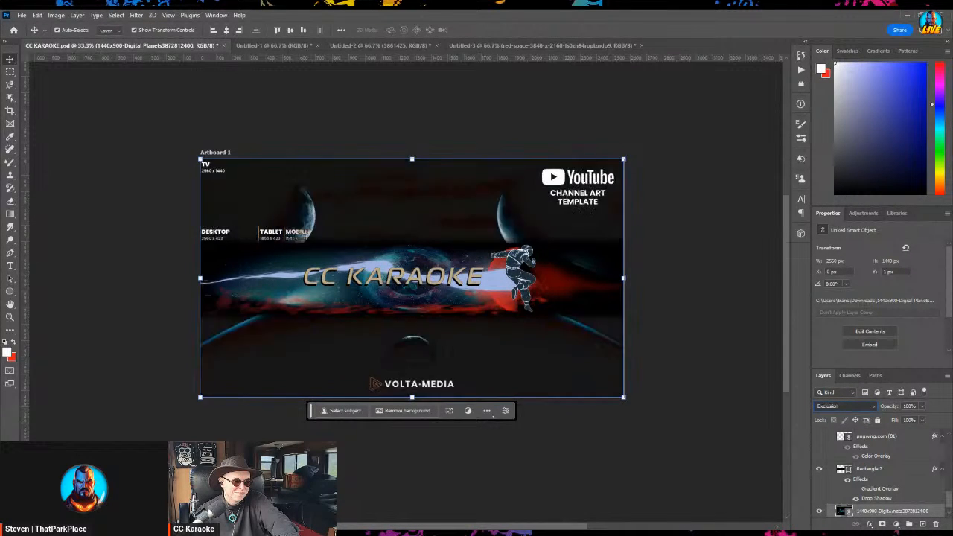
pyautogui.scroll(-2, 845, 406)
pyautogui.scroll(3, 845, 406)
pyautogui.scroll(-5, 844, 405)
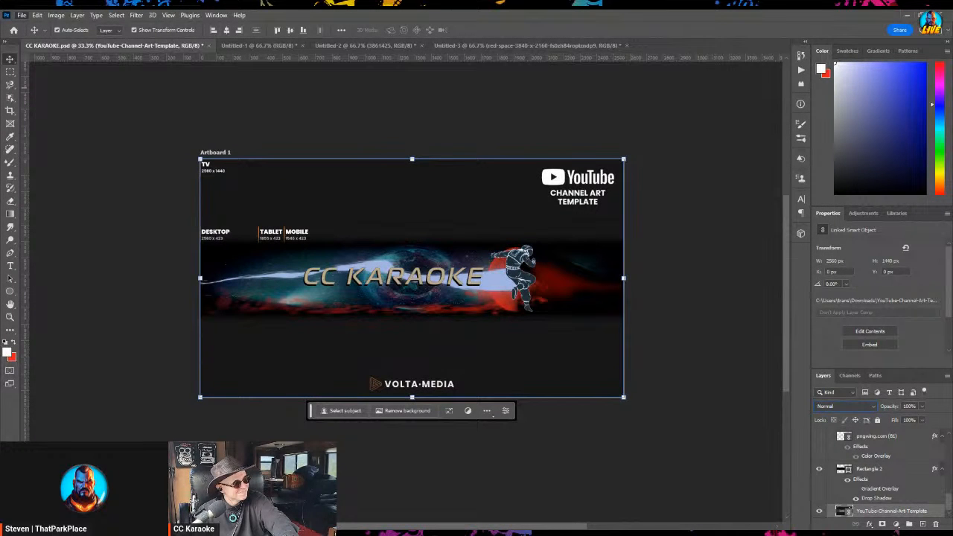
# Place the linked image desktop-1920x1080 (5) across the full artboard, directly above the YouTube template layer, and commit it.
pyautogui.click(21, 15)
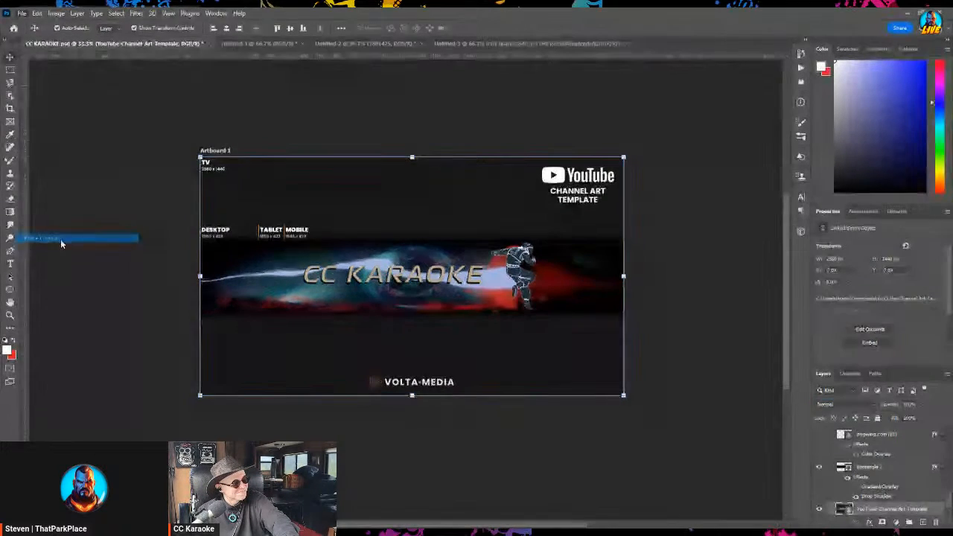
pyautogui.click(61, 239)
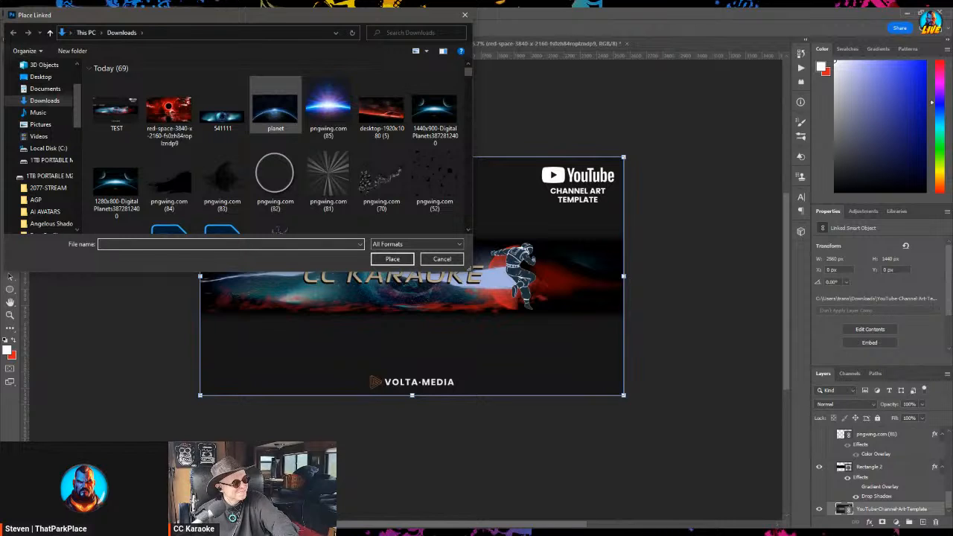
pyautogui.doubleClick(373, 113)
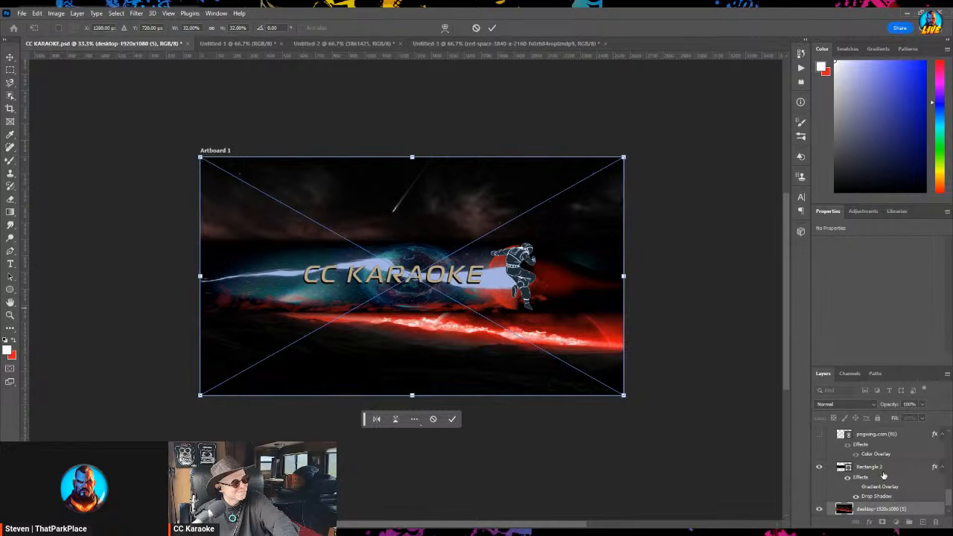
pyautogui.press('Return')
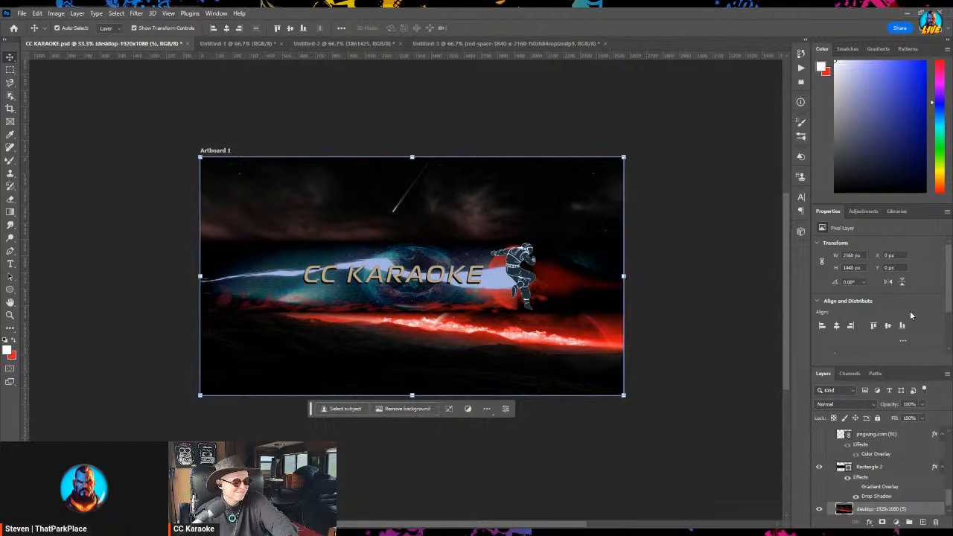
# Flip the red landscape background horizontally and enlarge it to about 105% width and 113% height, keeping its lower-left corner fixed.
pyautogui.click(887, 281)
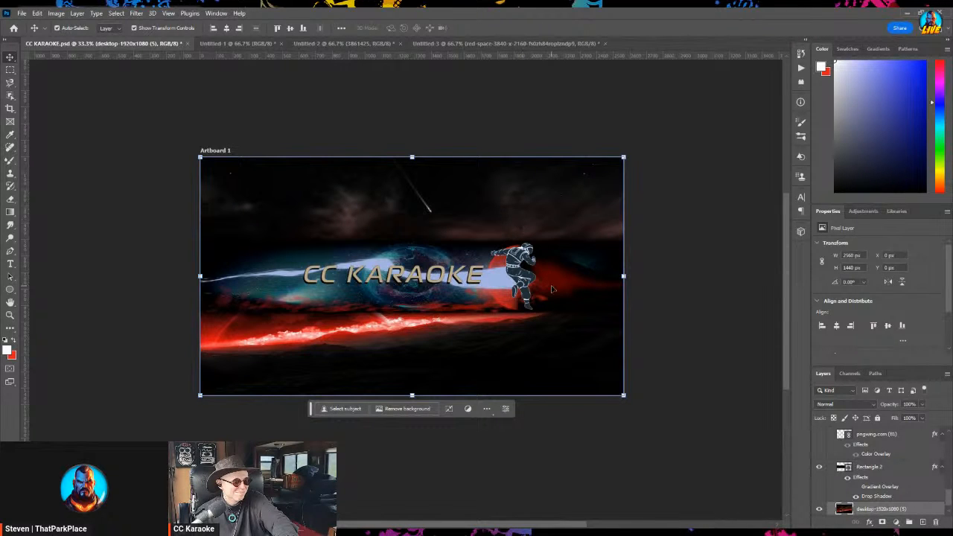
pyautogui.click(623, 157)
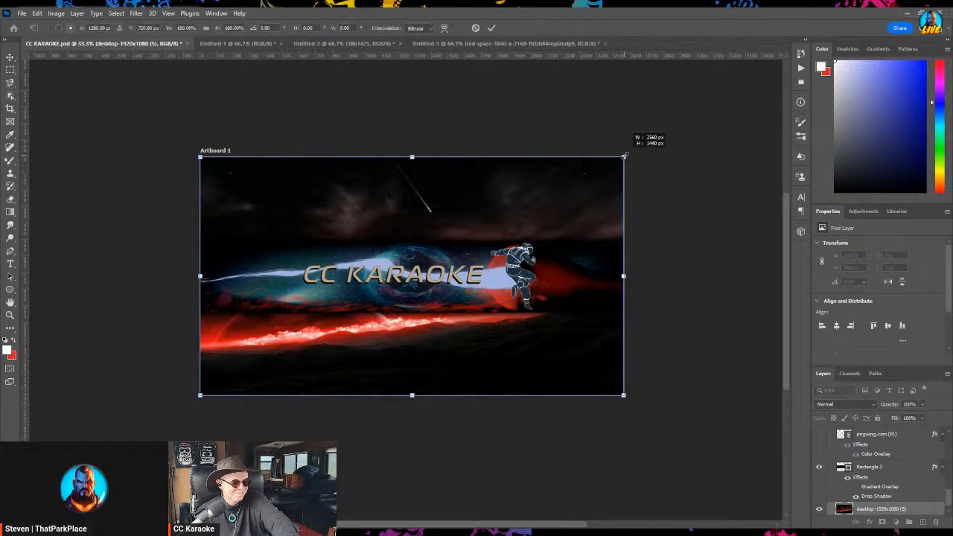
pyautogui.moveTo(624, 157); pyautogui.dragTo(641, 128)
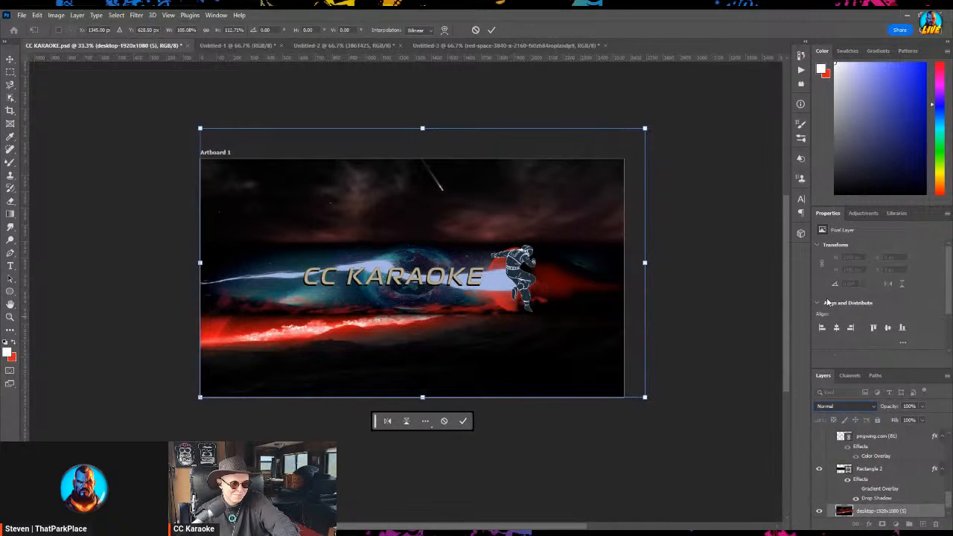
# Cycle the red landscape layer through blend modes including Darker Color, Linear Dodge (Add), Vivid Light and Subtract, and return it to Normal.
pyautogui.press('Down')
pyautogui.press('Down')
pyautogui.press('Down')
pyautogui.press('Down')
pyautogui.press('Down')
pyautogui.press('Down')
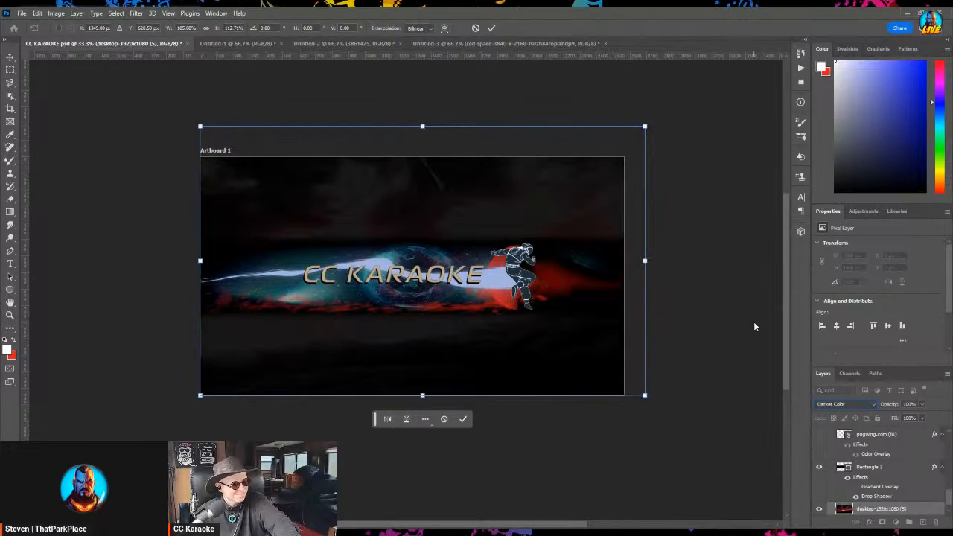
pyautogui.press('Down')
pyautogui.press('Down')
pyautogui.press('Down')
pyautogui.press('Down')
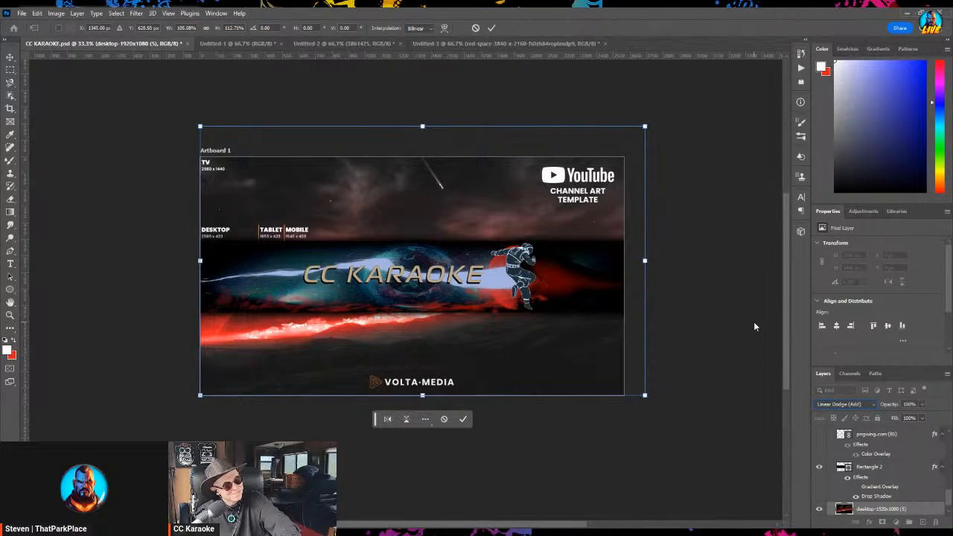
pyautogui.press('Down')
pyautogui.press('Down')
pyautogui.press('Down')
pyautogui.press('Down')
pyautogui.press('Down')
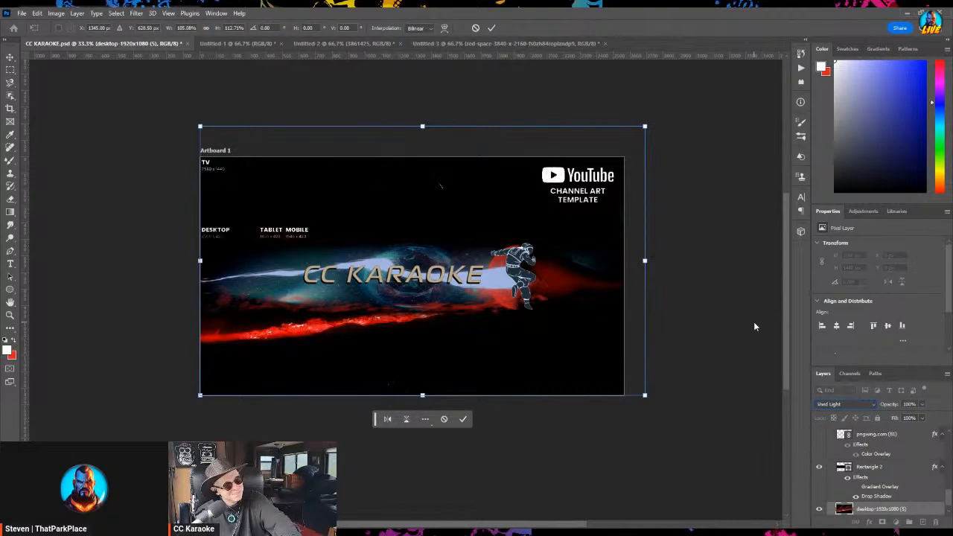
pyautogui.press('Down')
pyautogui.press('Down')
pyautogui.press('Down')
pyautogui.press('Down')
pyautogui.press('Down')
pyautogui.press('Down')
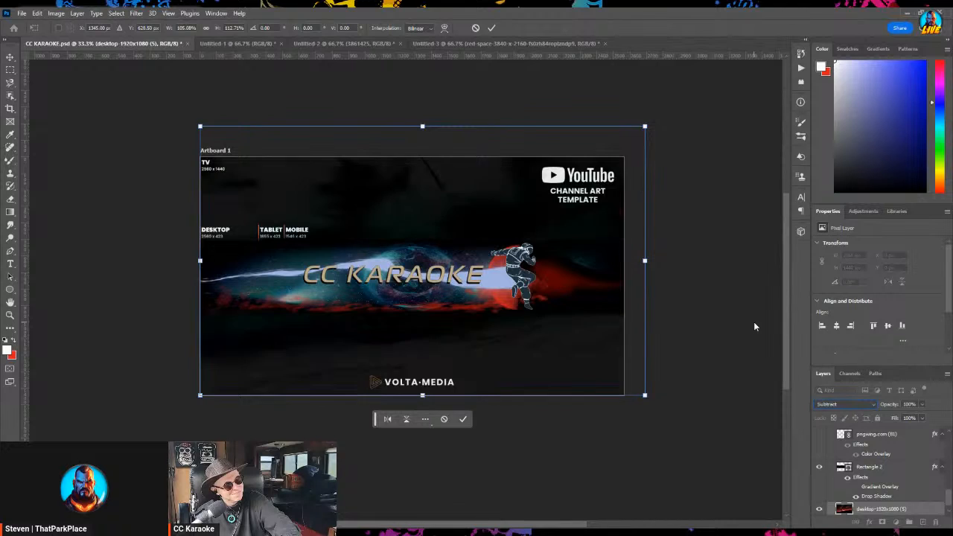
pyautogui.press('Down')
pyautogui.press('Down')
pyautogui.press('Down')
pyautogui.press('Down')
pyautogui.press('Down')
pyautogui.press('Down')
pyautogui.press('Down')
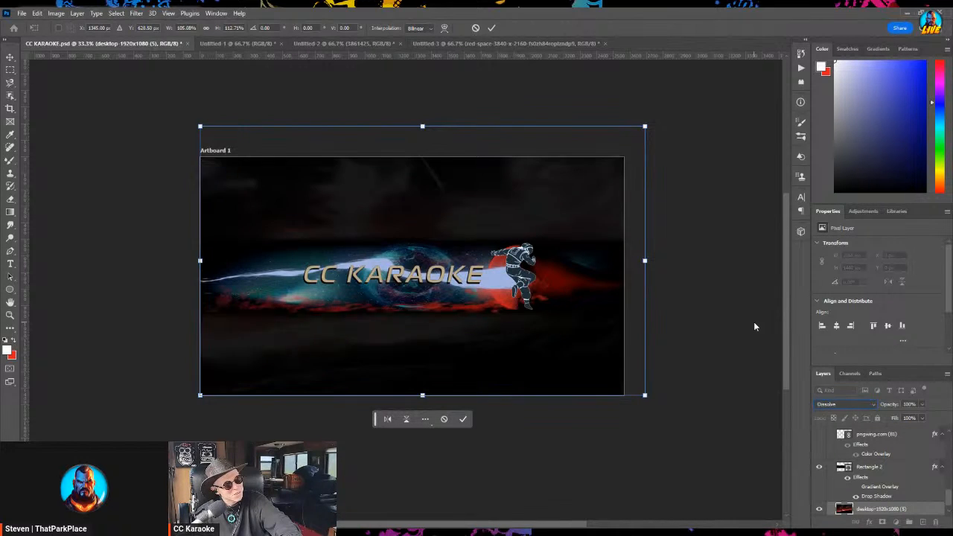
pyautogui.press('Up')
# Commit the enlarged transform of the red landscape background layer.
pyautogui.press('Return')
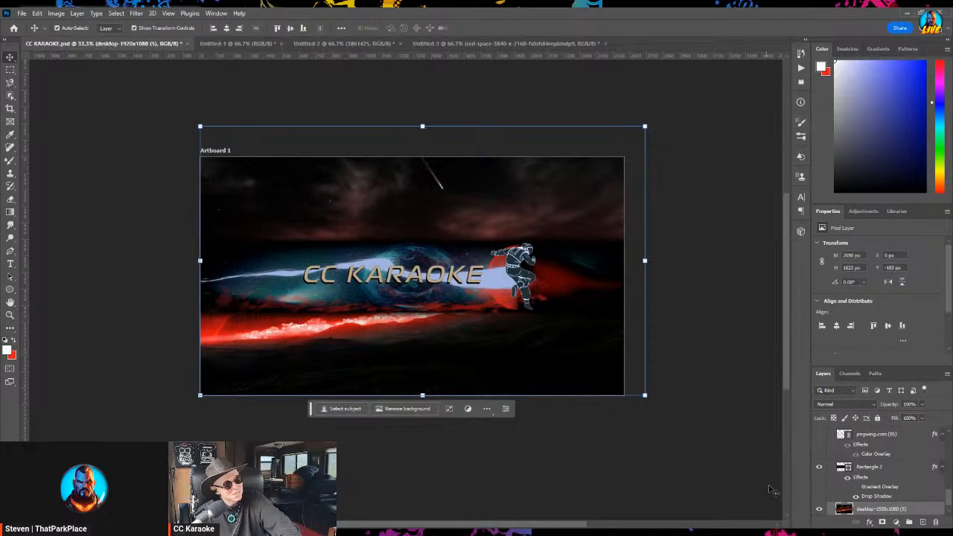
pyautogui.scroll(-1, 818, 510)
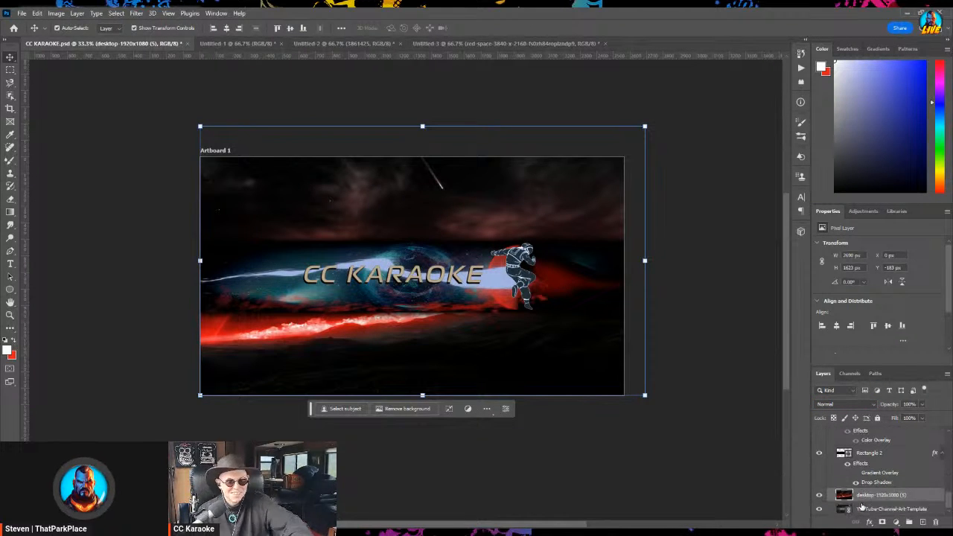
# Hide the YouTube template layer and try a Hue/Saturation adjustment on the red landscape background layer.
pyautogui.click(818, 509)
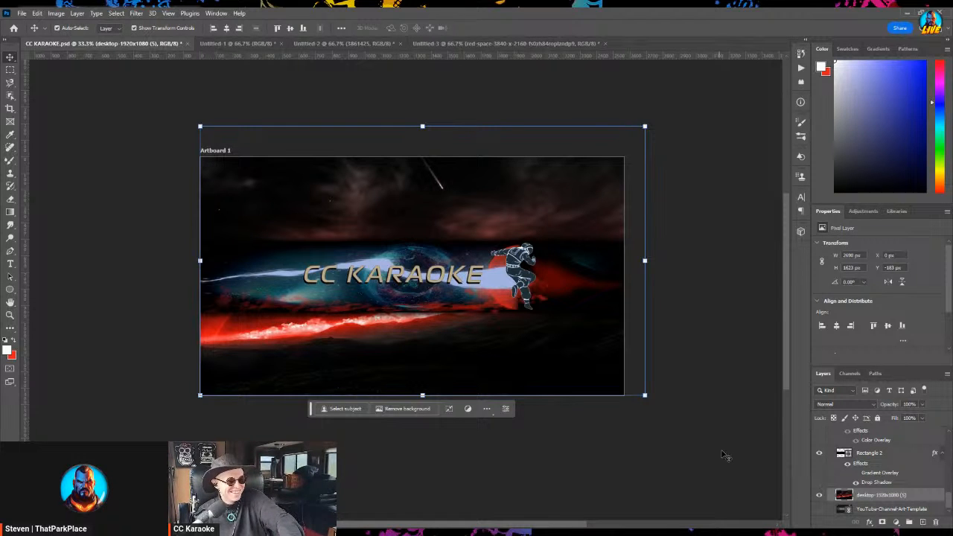
pyautogui.click(56, 14)
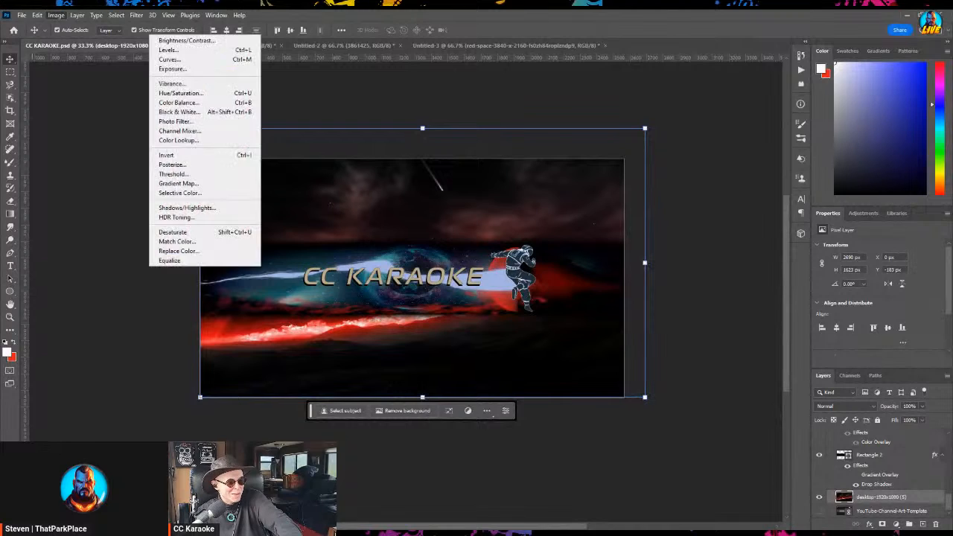
pyautogui.click(196, 94)
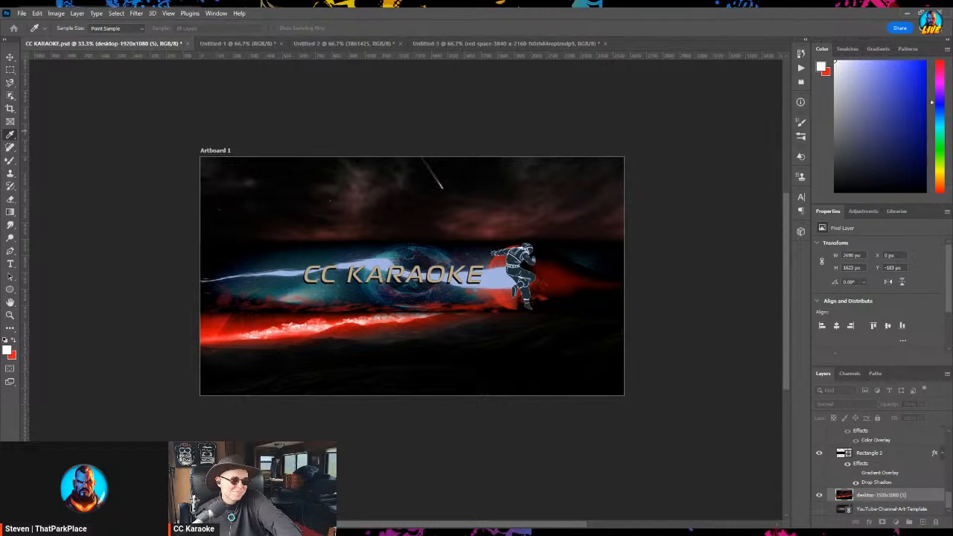
pyautogui.press('v')
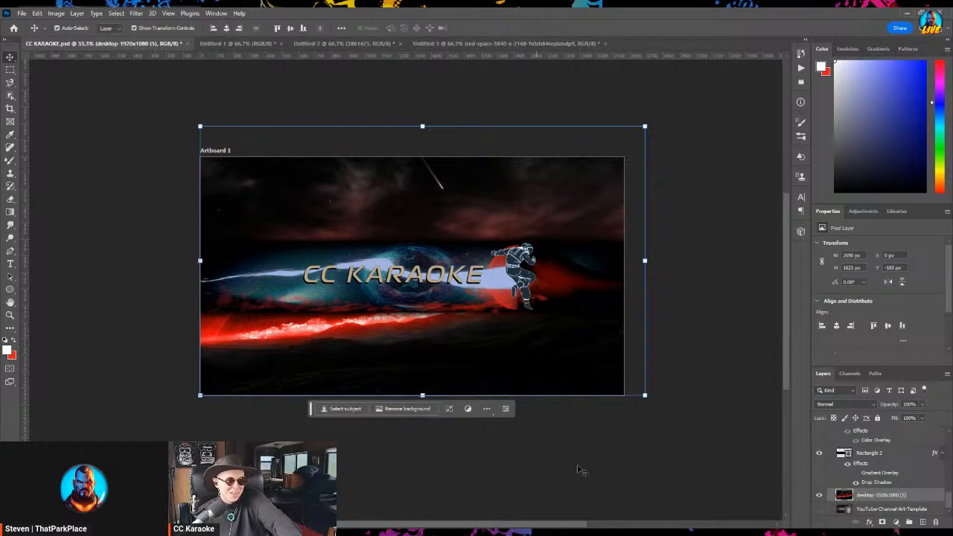
# Try a Hue/Saturation adjustment on the center strip's image layer 541111.
pyautogui.click(888, 455)
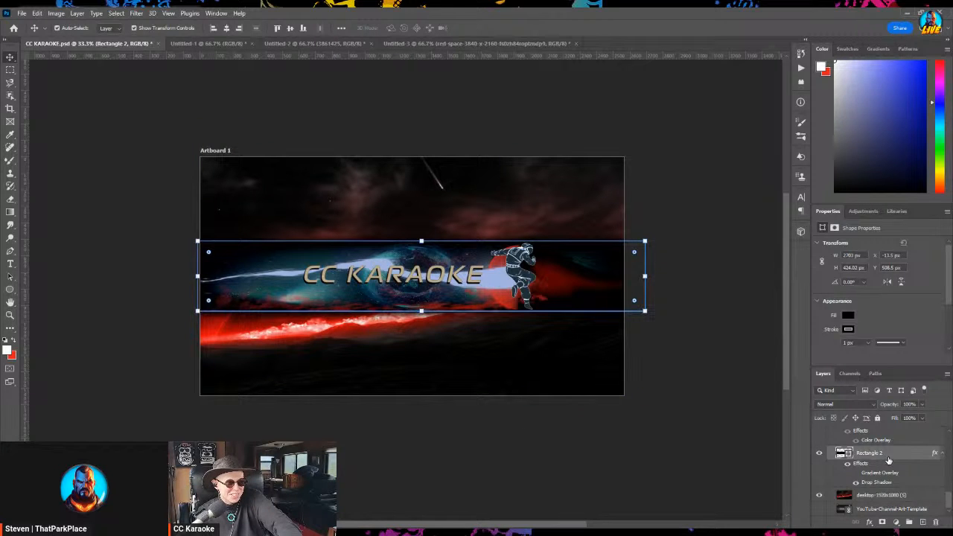
pyautogui.scroll(1, 896, 463)
pyautogui.scroll(1, 895, 462)
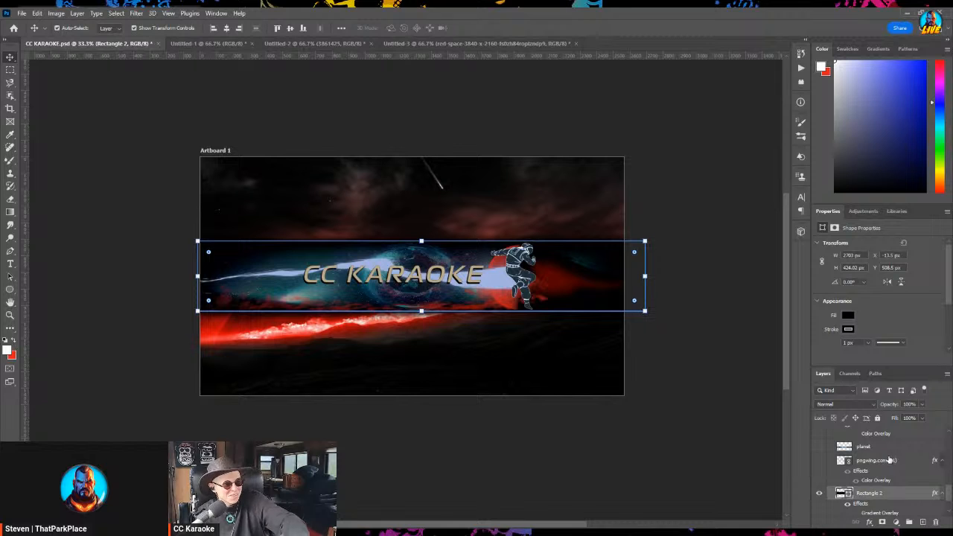
pyautogui.click(883, 447)
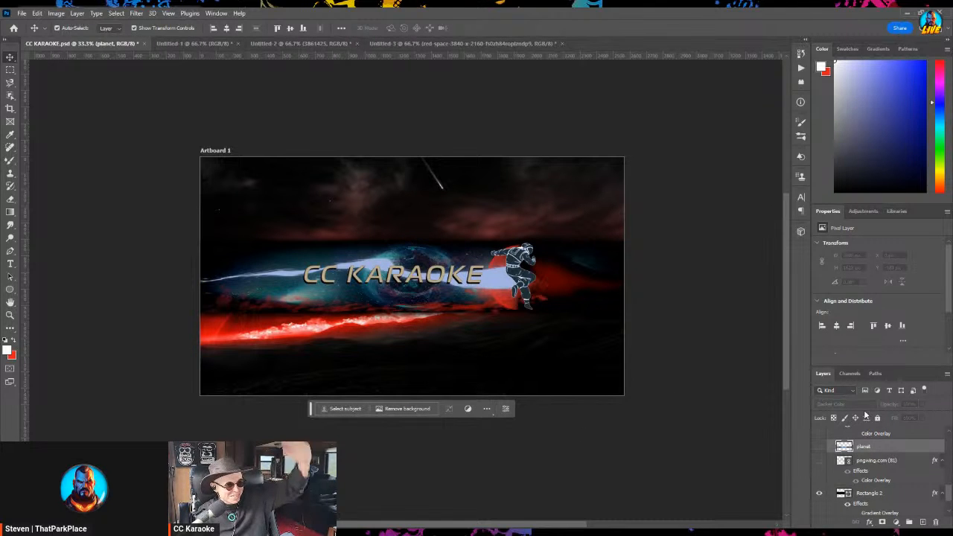
pyautogui.scroll(3, 886, 447)
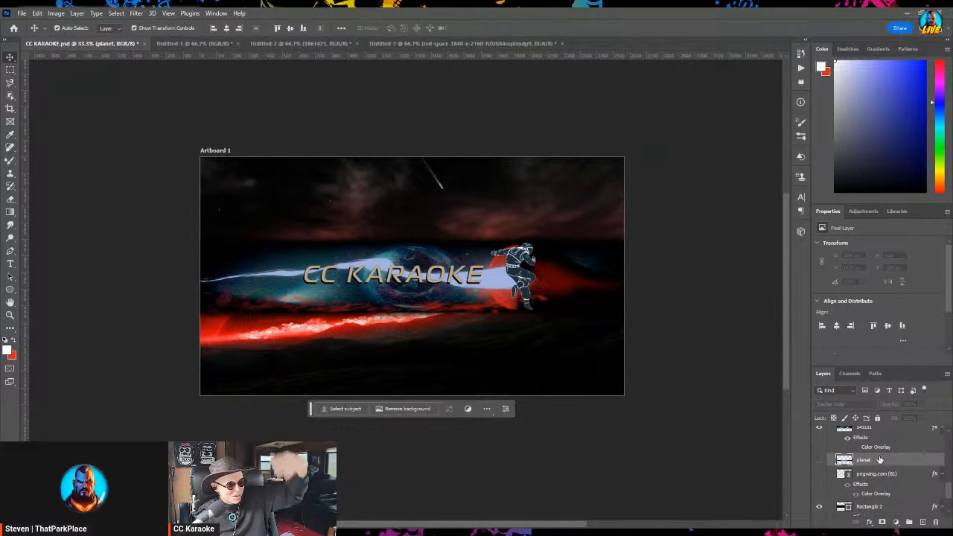
pyautogui.click(881, 454)
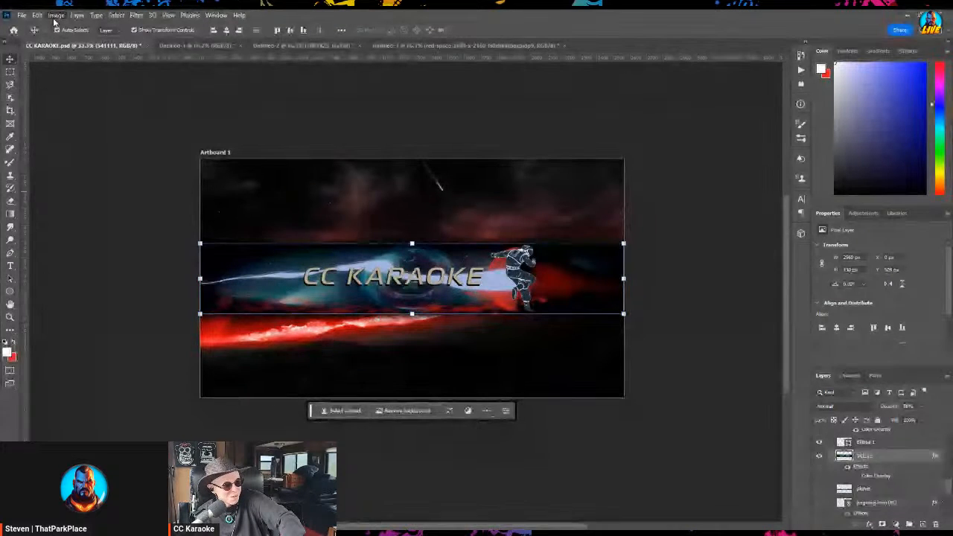
pyautogui.moveTo(76, 40)
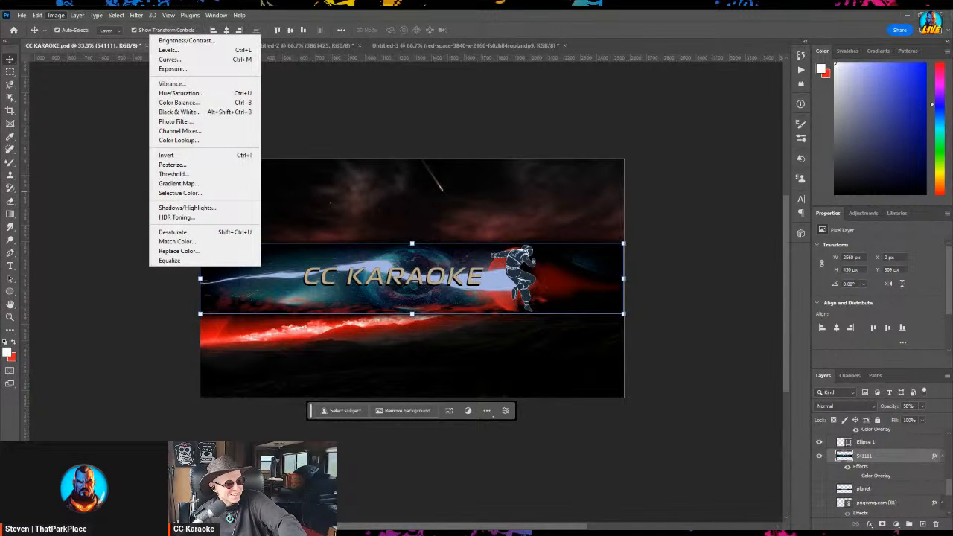
pyautogui.click(179, 93)
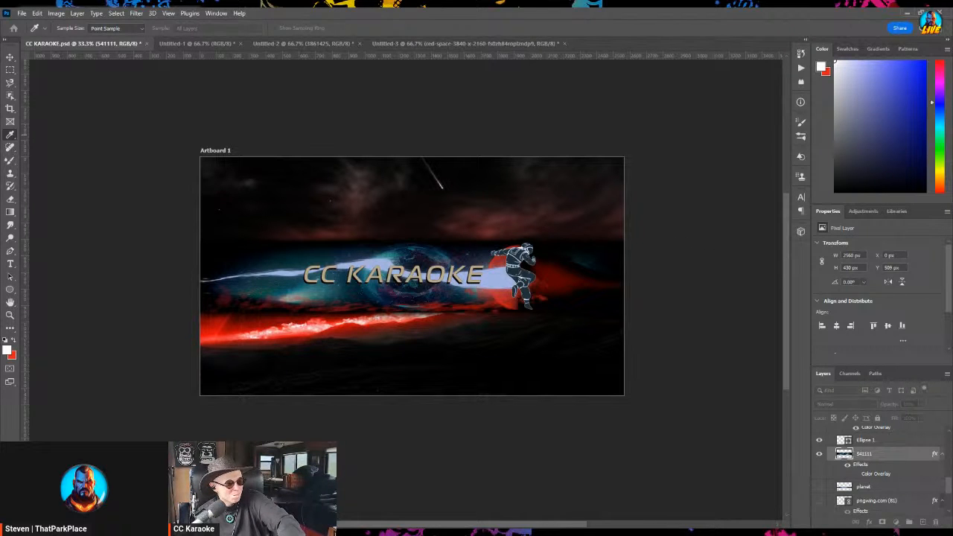
pyautogui.press('Return')
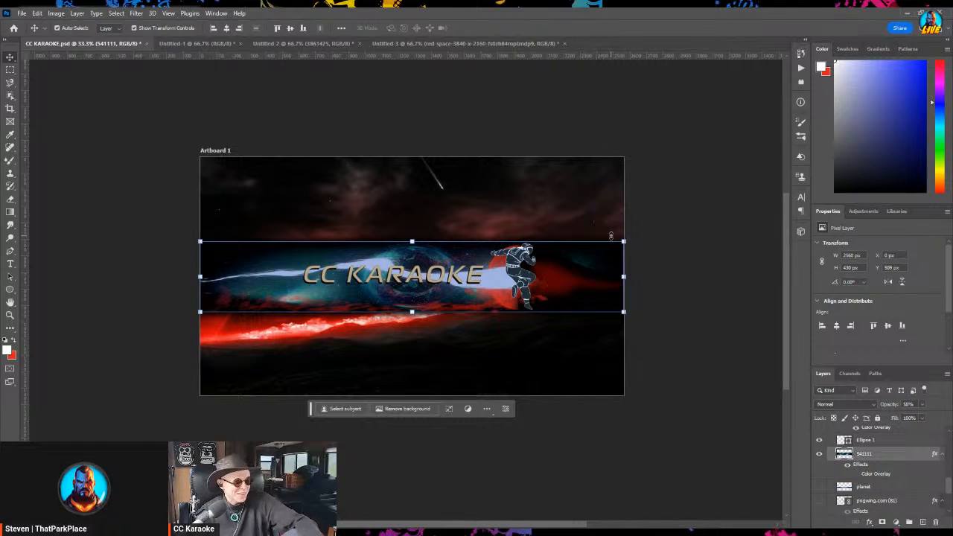
# Try shifting the red landscape background up and to the left, and undo the move.
pyautogui.moveTo(577, 231); pyautogui.dragTo(547, 186)
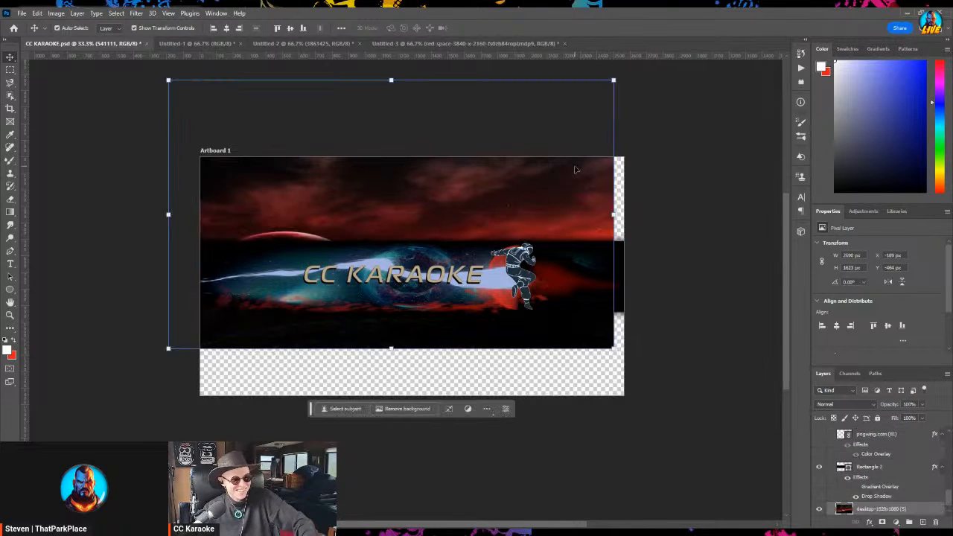
pyautogui.hotkey('ctrl', 'z')
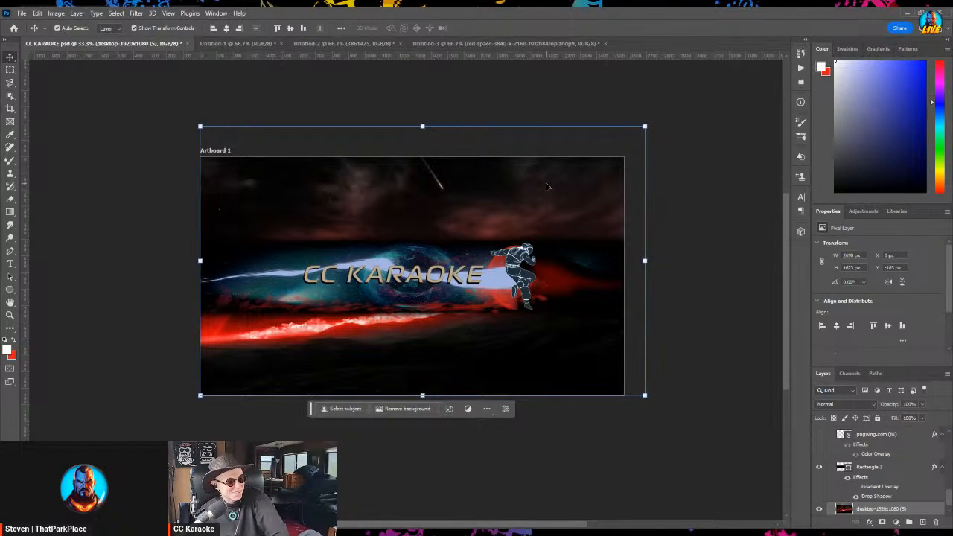
pyautogui.click(405, 292)
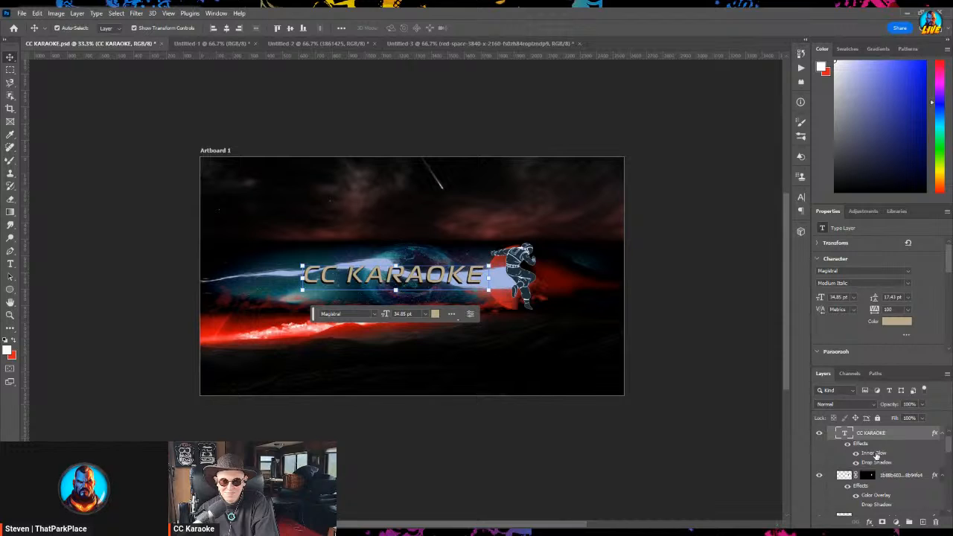
pyautogui.click(423, 172)
pyautogui.press('h')
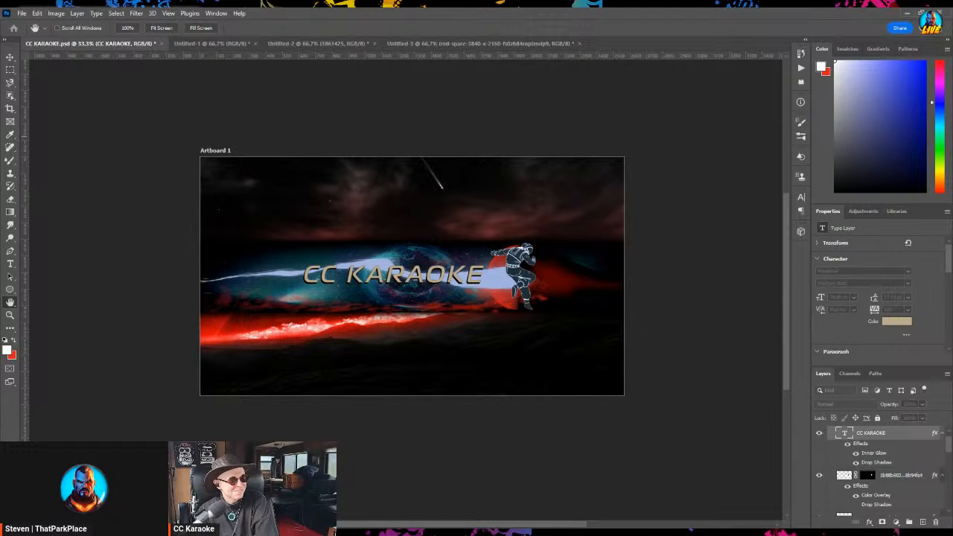
pyautogui.press('i')
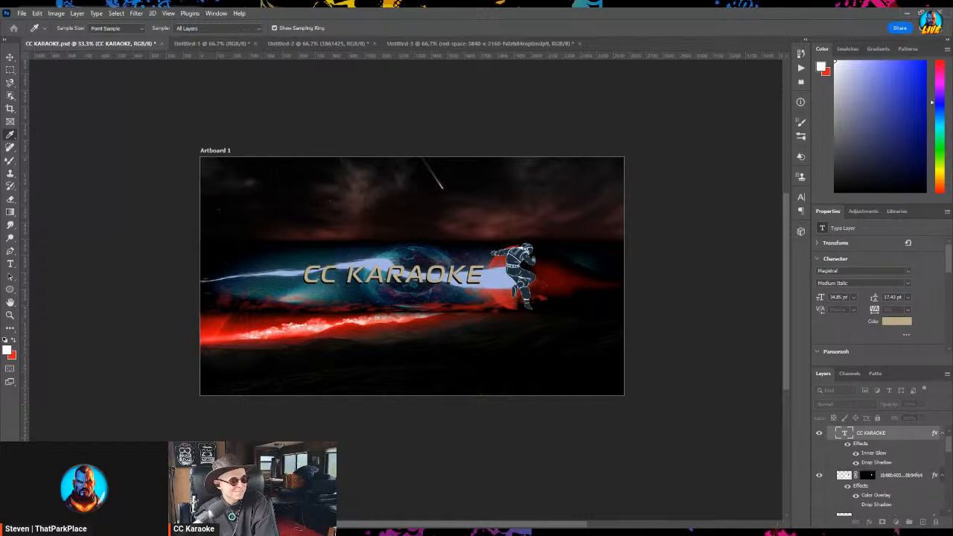
pyautogui.press('h')
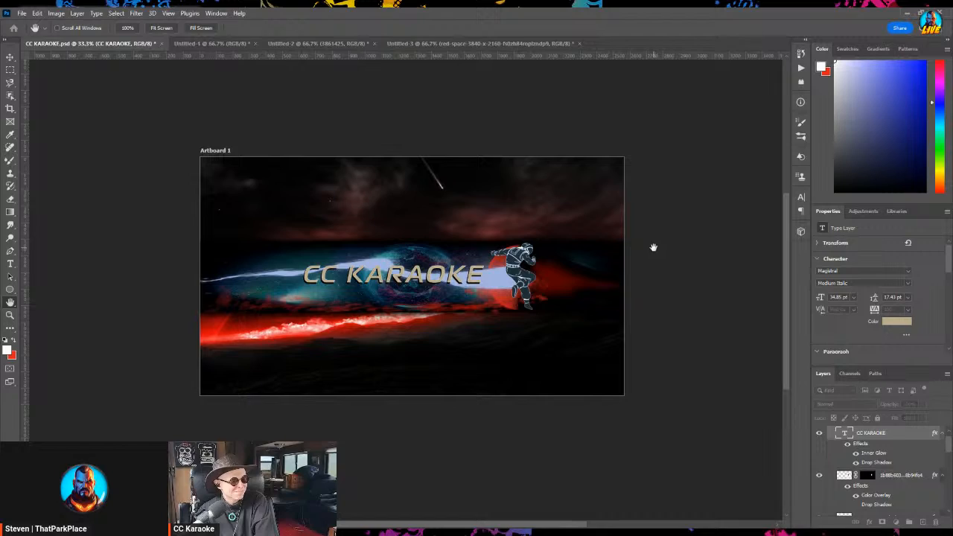
# Shrink the red cloud layer pngwing.com (48) vertically to about 146 px high, keeping its upper edge fixed.
pyautogui.hotkey('ctrl', '=')
pyautogui.hotkey('ctrl', '=')
pyautogui.hotkey('ctrl', '=')
pyautogui.hotkey('ctrl', '=')
pyautogui.hotkey('ctrl', '=')
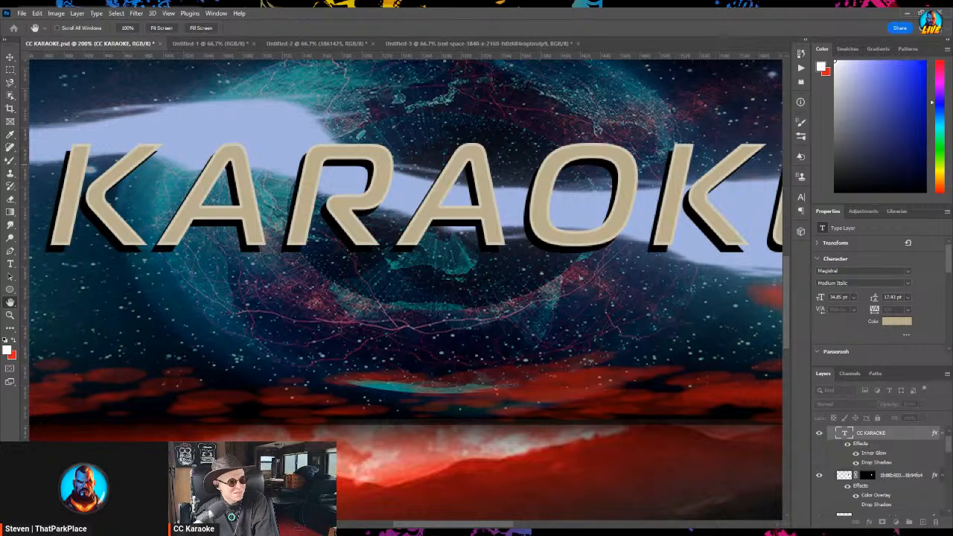
pyautogui.press('v')
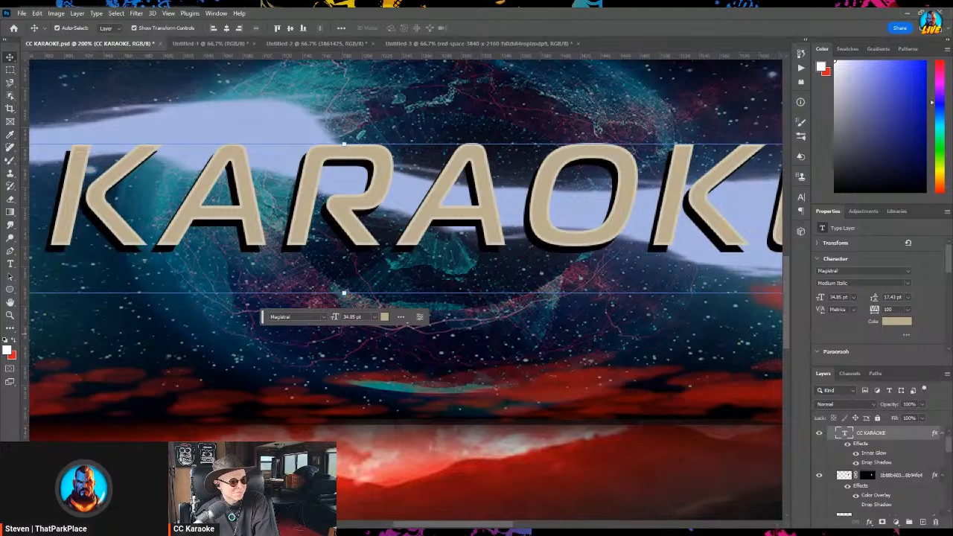
pyautogui.click(477, 413)
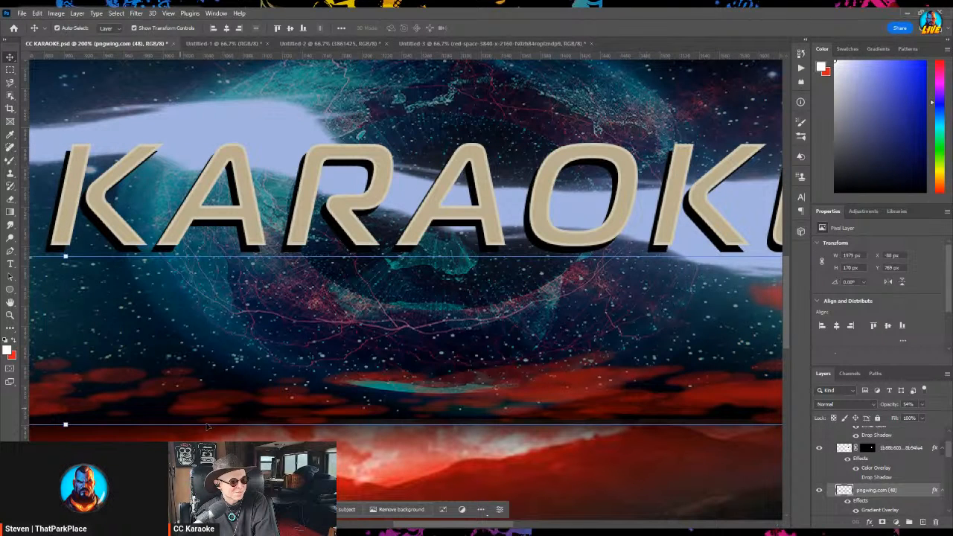
pyautogui.moveTo(65, 426); pyautogui.dragTo(91, 401)
# Turn off the Drop Shadow effect on the Rectangle 2 layer behind the center strip.
pyautogui.scroll(-5, 853, 492)
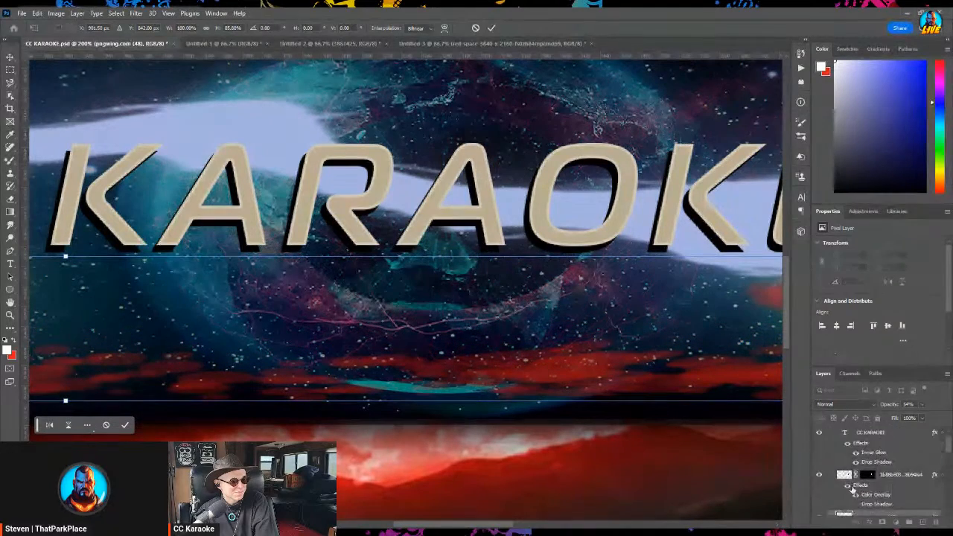
pyautogui.scroll(-1, 835, 494)
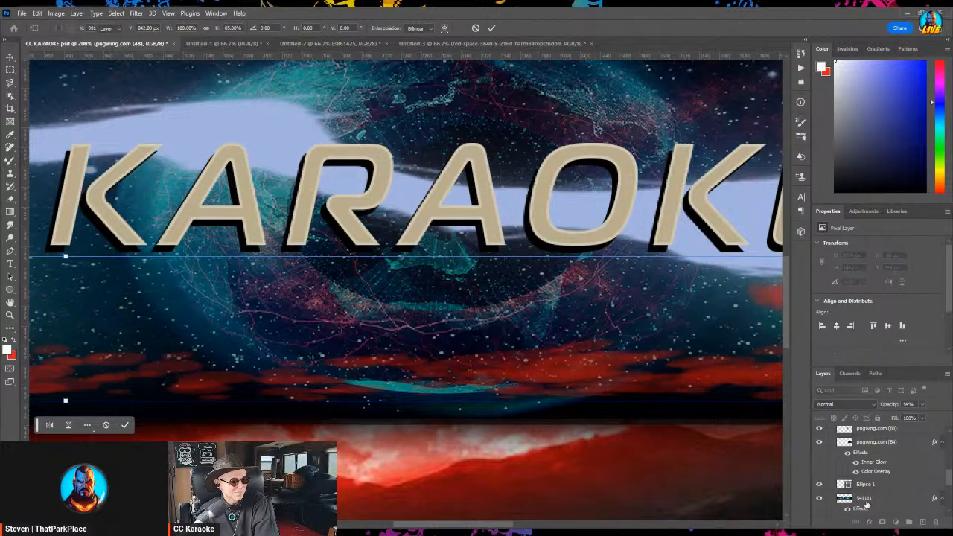
pyautogui.click(865, 500)
pyautogui.scroll(-2, 866, 505)
pyautogui.scroll(-3, 866, 505)
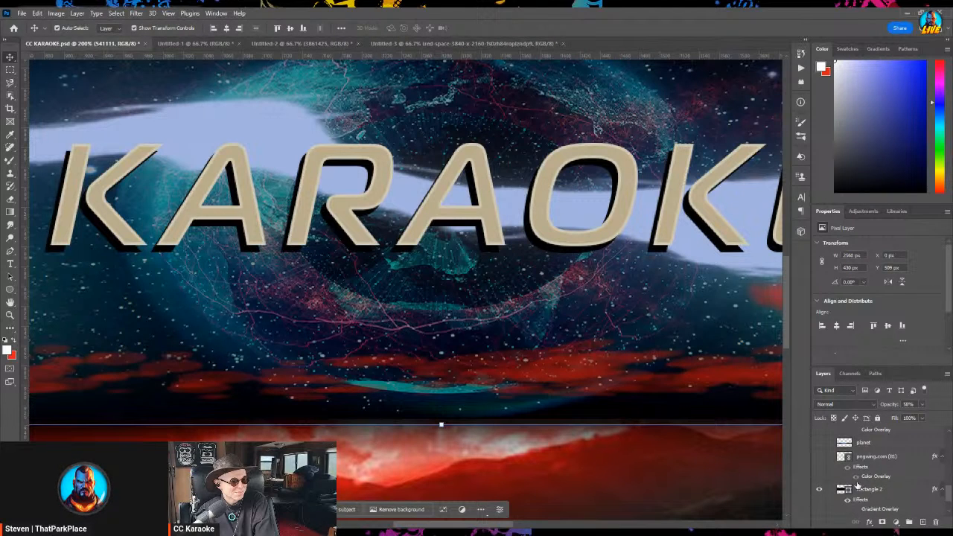
pyautogui.scroll(-2, 857, 483)
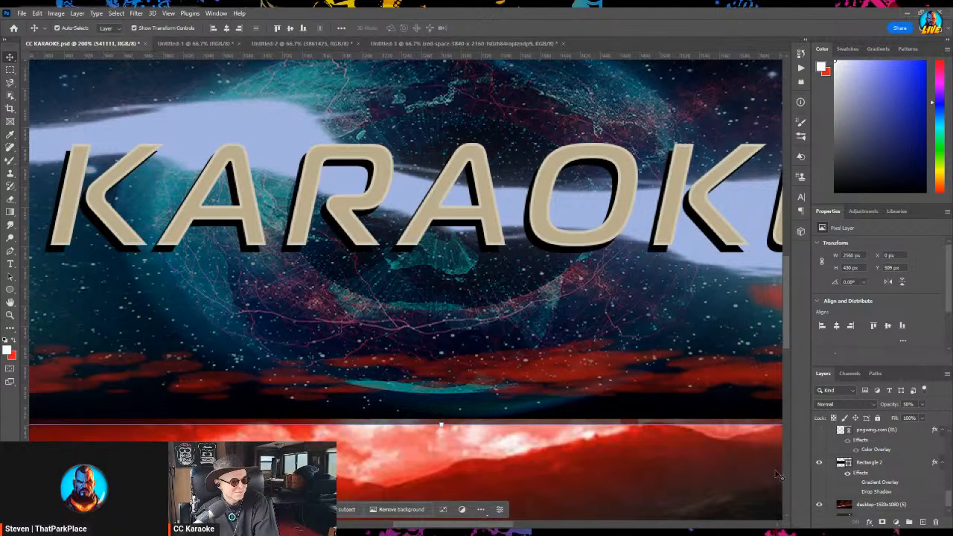
# Squash the red cloud layer pngwing.com (48) vertically to about 111 px high and commit the transform.
pyautogui.click(520, 364)
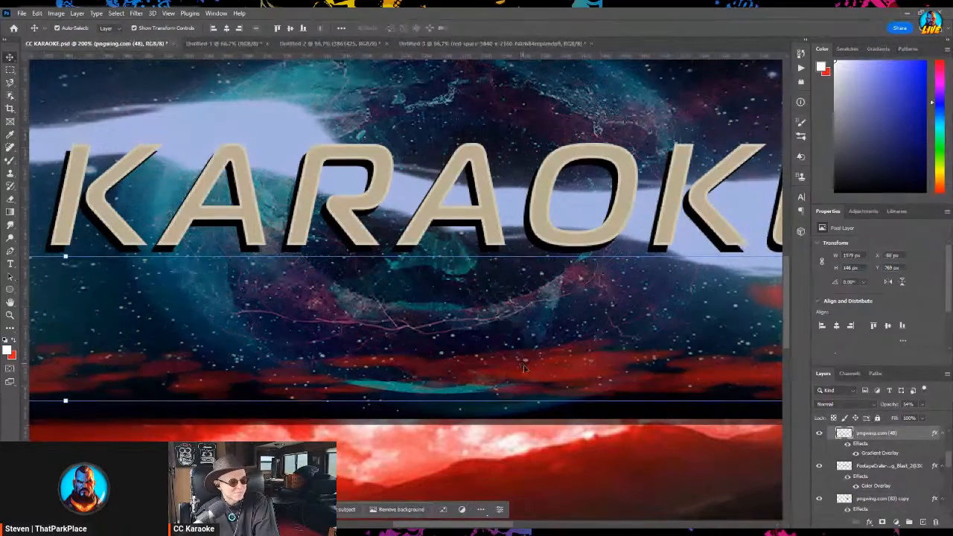
pyautogui.hotkey('ctrl', 't')
pyautogui.moveTo(66, 401); pyautogui.dragTo(73, 348)
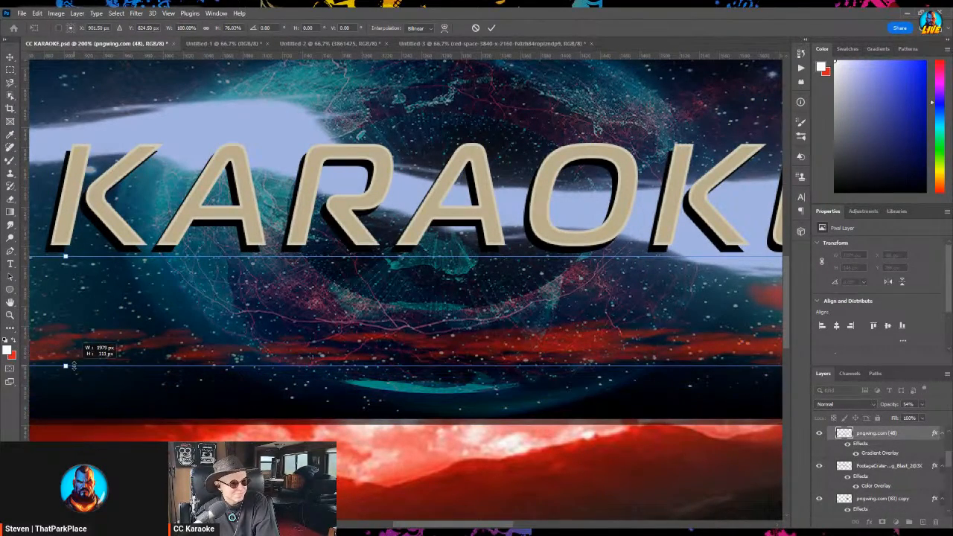
pyautogui.press('Return')
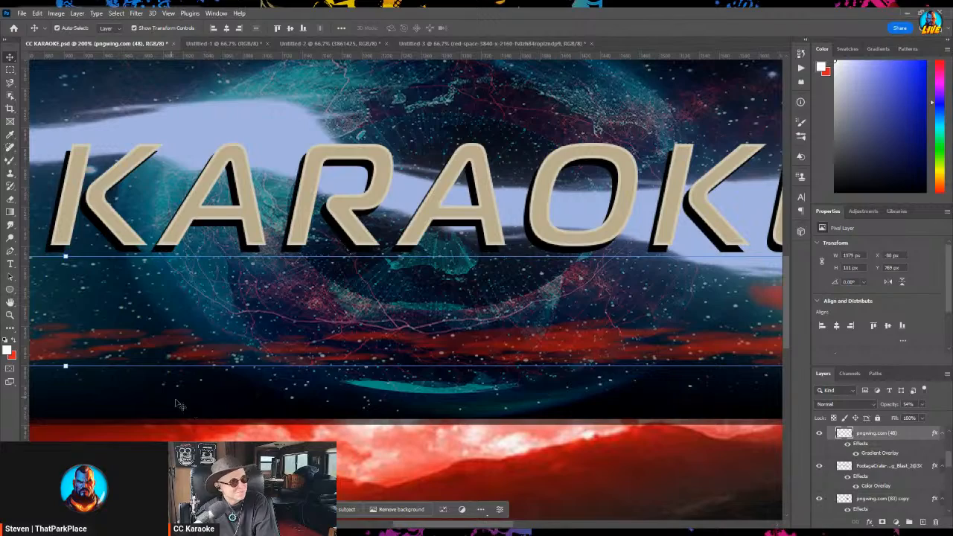
# Reduce the center strip image 541111 to 424 px high by raising its lower edge to the black rectangle's edge.
pyautogui.click(449, 424)
pyautogui.moveTo(449, 425); pyautogui.dragTo(441, 419)
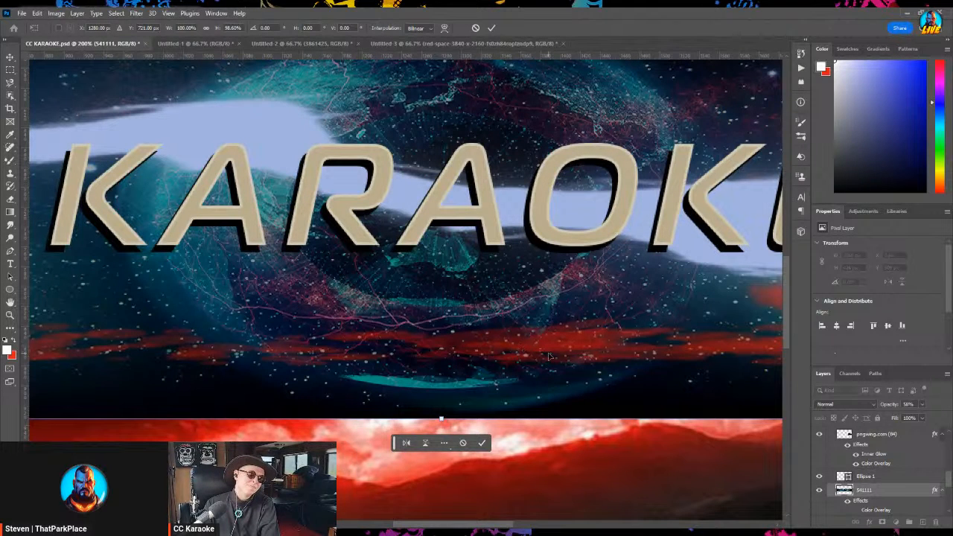
pyautogui.click(482, 442)
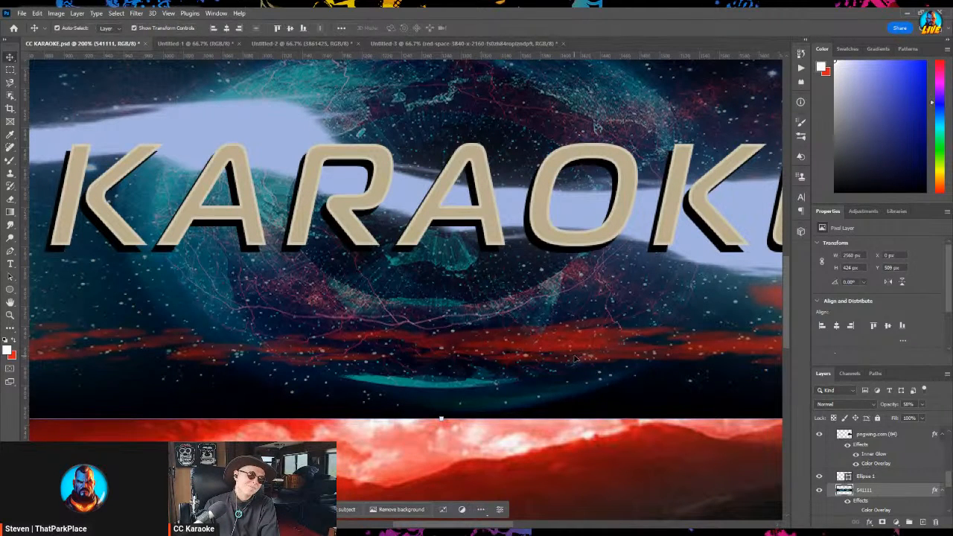
# Stretch the red cloud layer pngwing.com (48) down to the center strip's lower edge, about 164 px high, commit it, and deselect all layers.
pyautogui.click(365, 320)
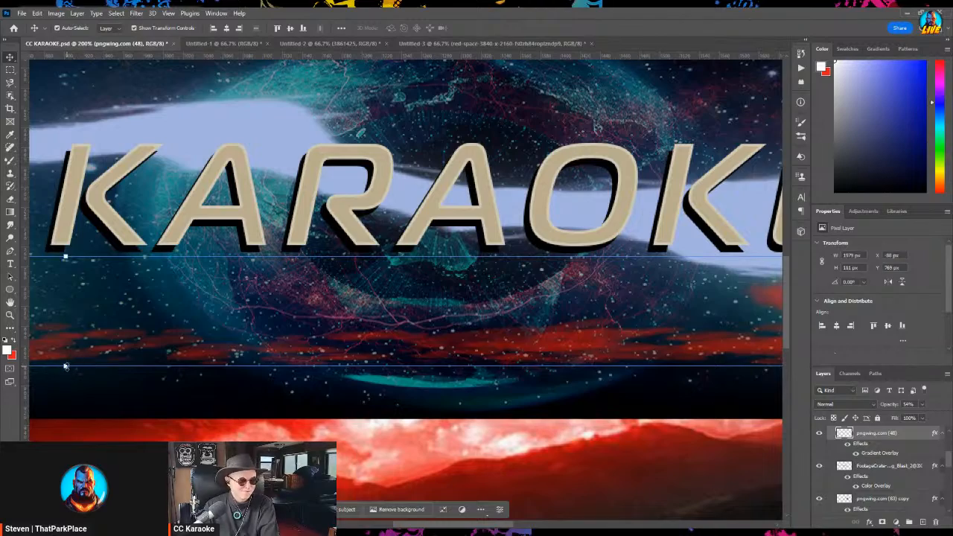
pyautogui.moveTo(65, 366); pyautogui.dragTo(66, 419)
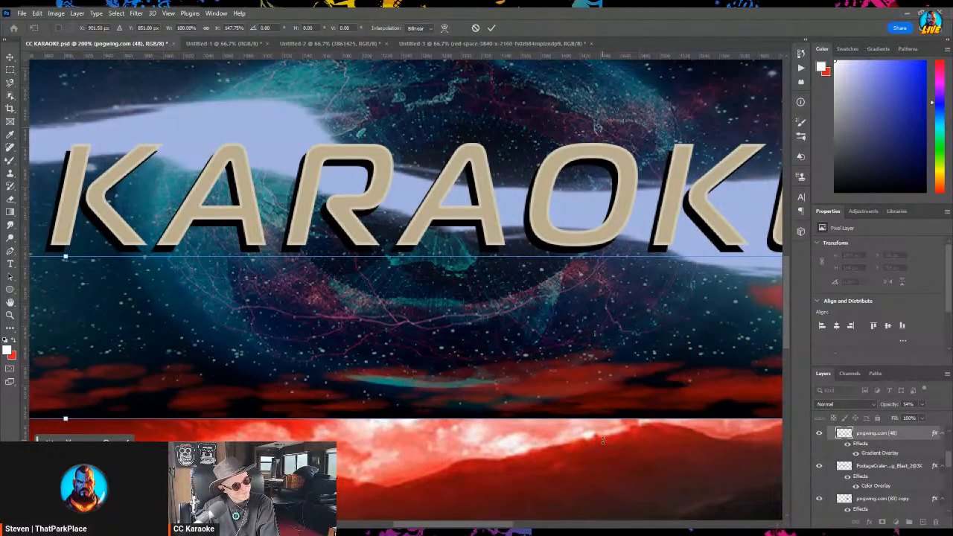
pyautogui.hotkey('ctrl', '-')
pyautogui.hotkey('ctrl', '-')
pyautogui.hotkey('ctrl', '-')
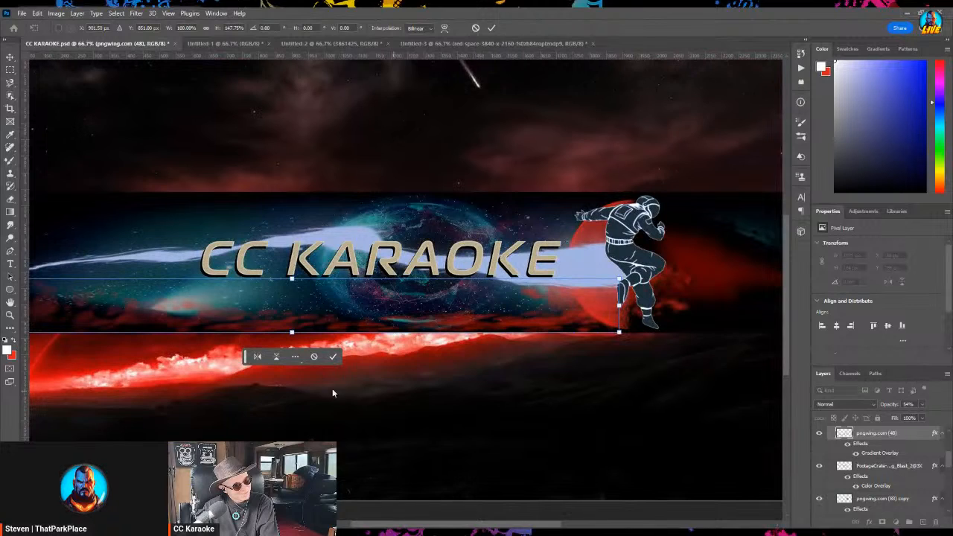
pyautogui.press('Return')
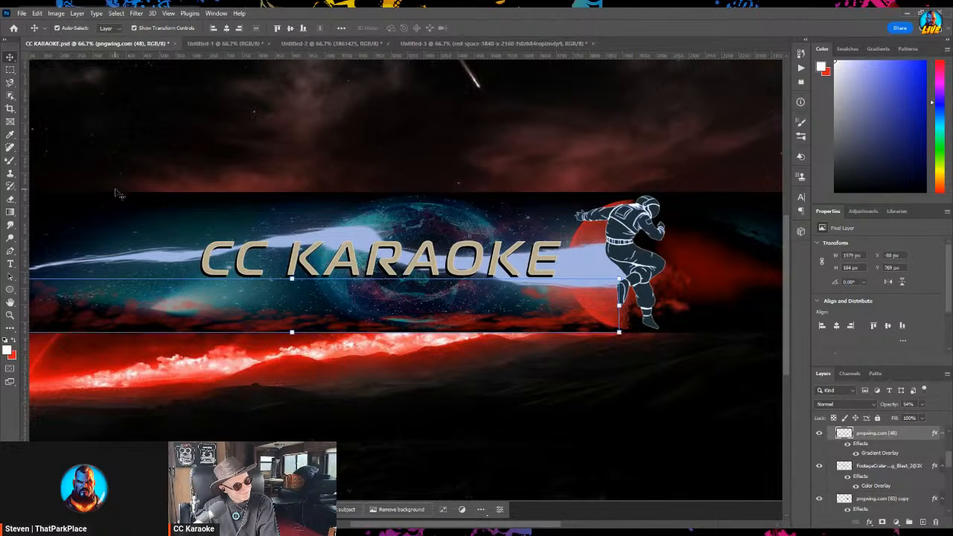
pyautogui.click(624, 517)
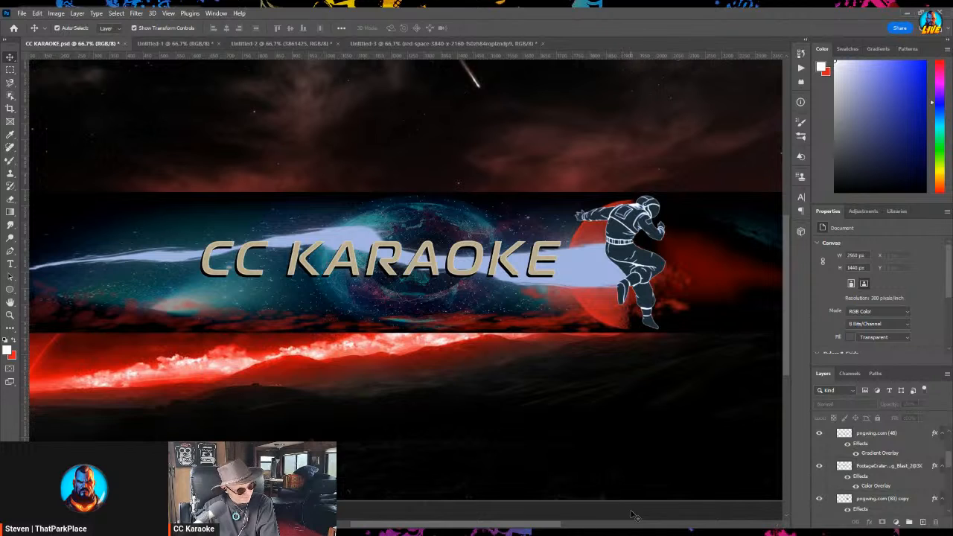
# Compare the banner with the Rectangle 2 layer's Drop Shadow effect on and off, leaving it off.
pyautogui.scroll(-4, 855, 499)
pyautogui.scroll(-3, 856, 499)
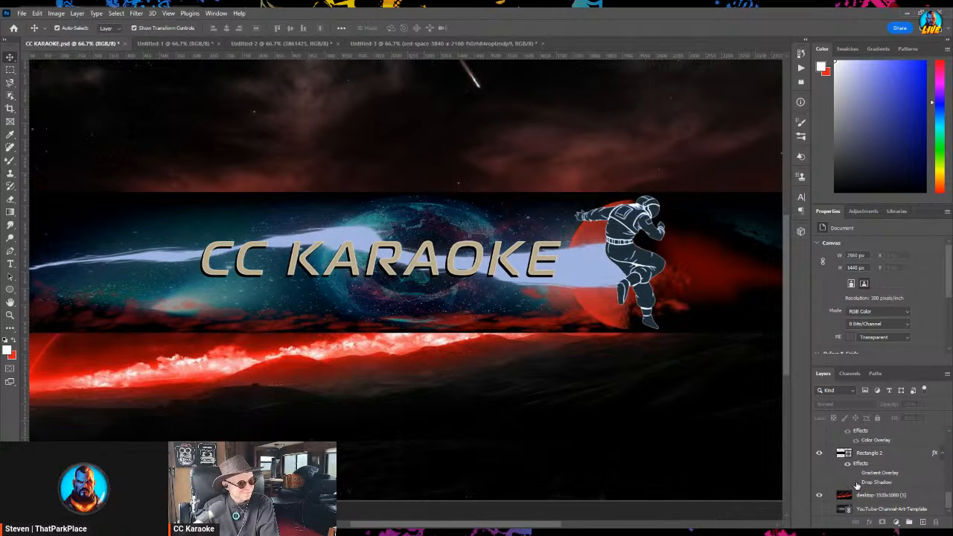
pyautogui.click(865, 482)
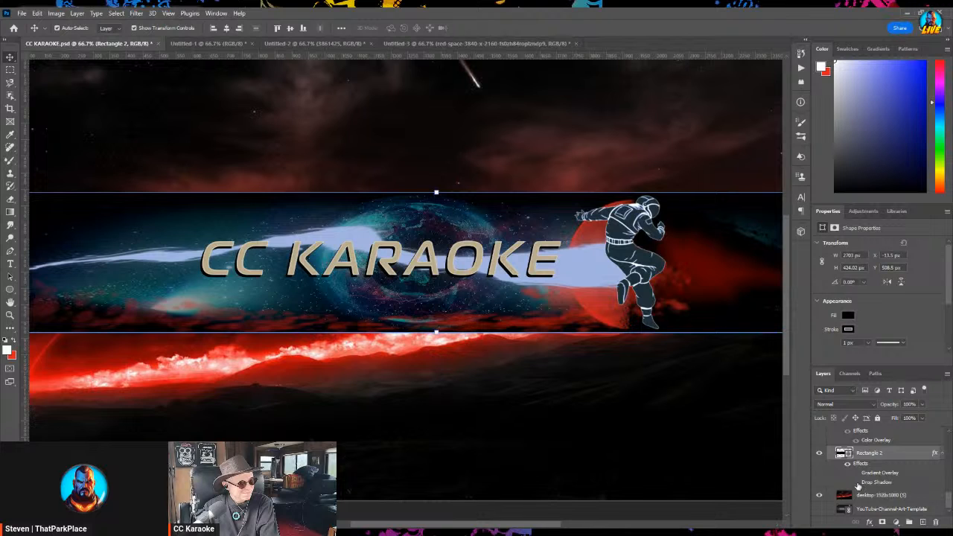
pyautogui.click(856, 482)
pyautogui.click(856, 482)
pyautogui.click(856, 483)
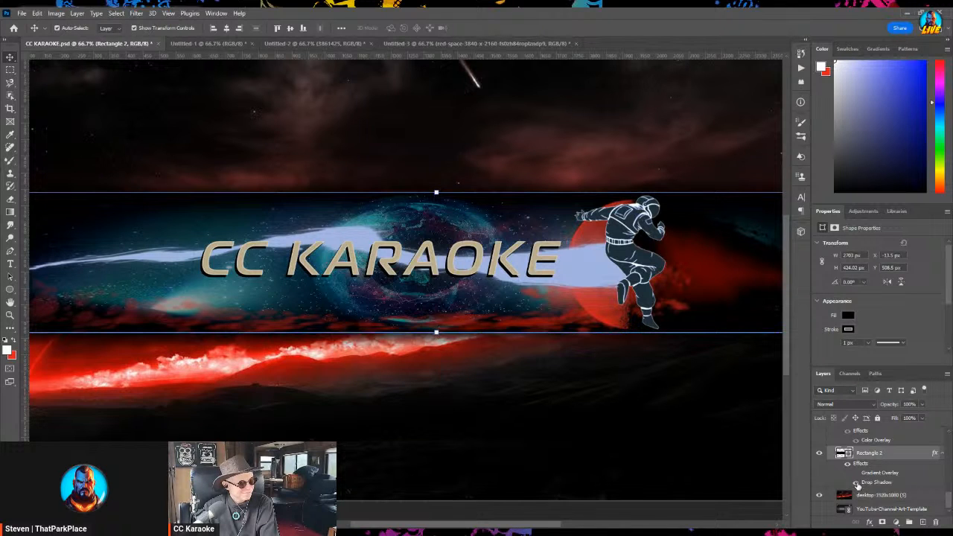
pyautogui.click(856, 483)
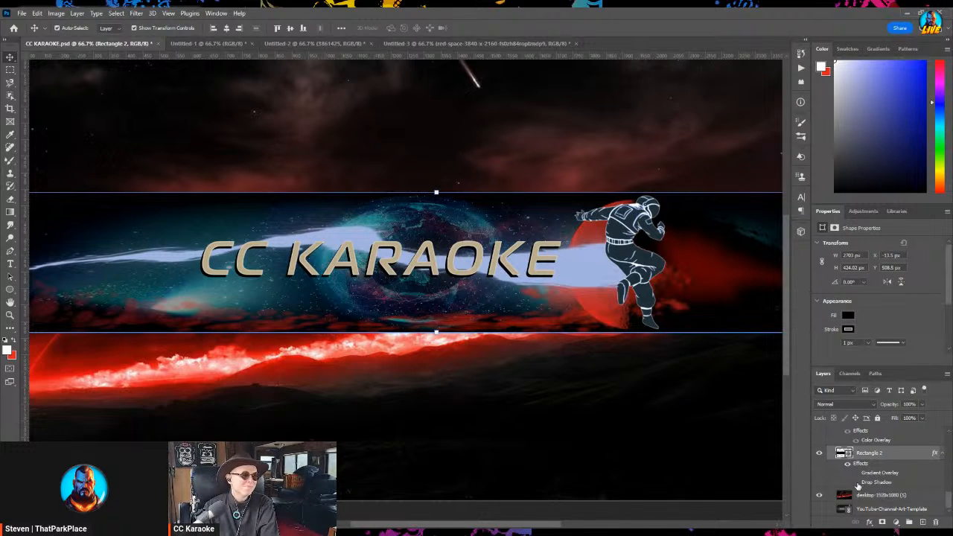
pyautogui.click(856, 482)
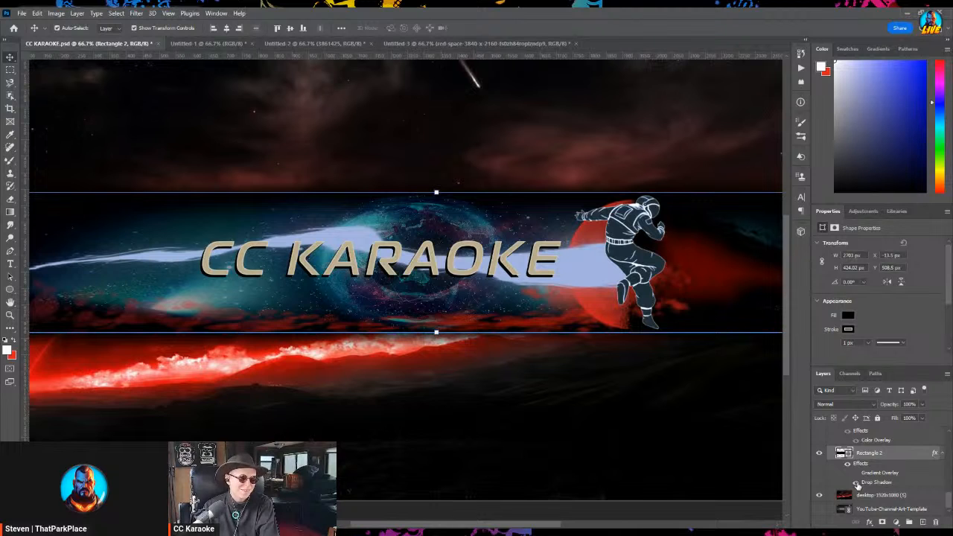
pyautogui.click(855, 482)
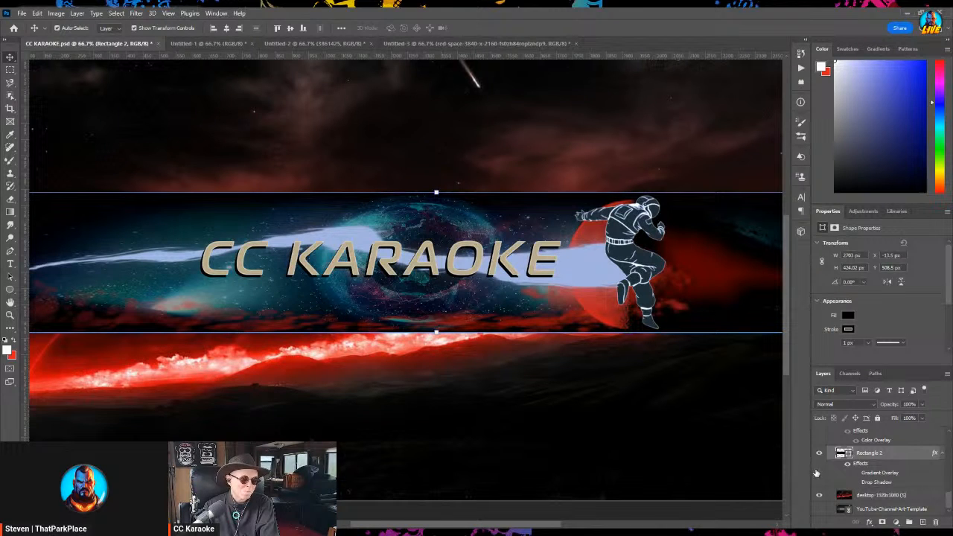
# Select the red landscape background layer desktop-1920x1080 (5) and start exporting the finished banner.
pyautogui.click(700, 444)
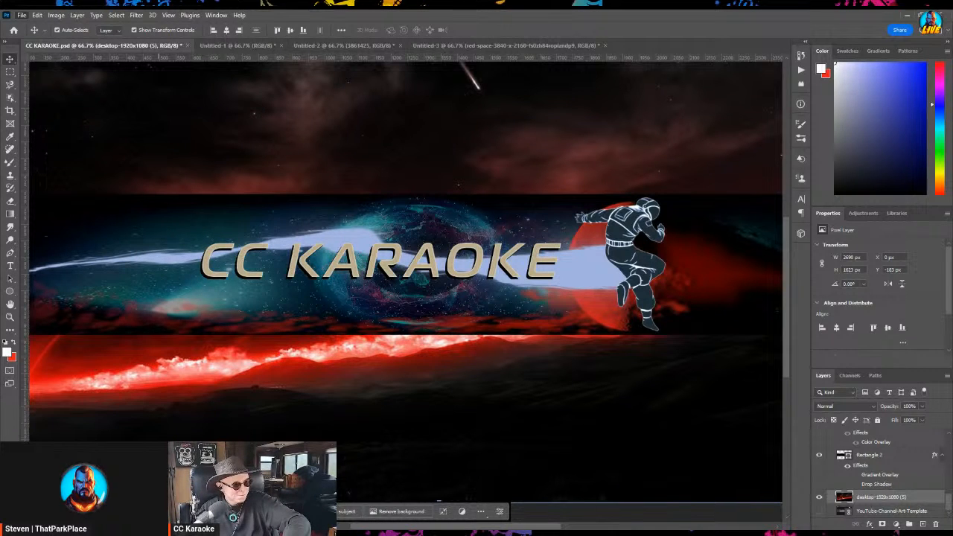
pyautogui.moveTo(75, 186)
pyautogui.click(184, 197)
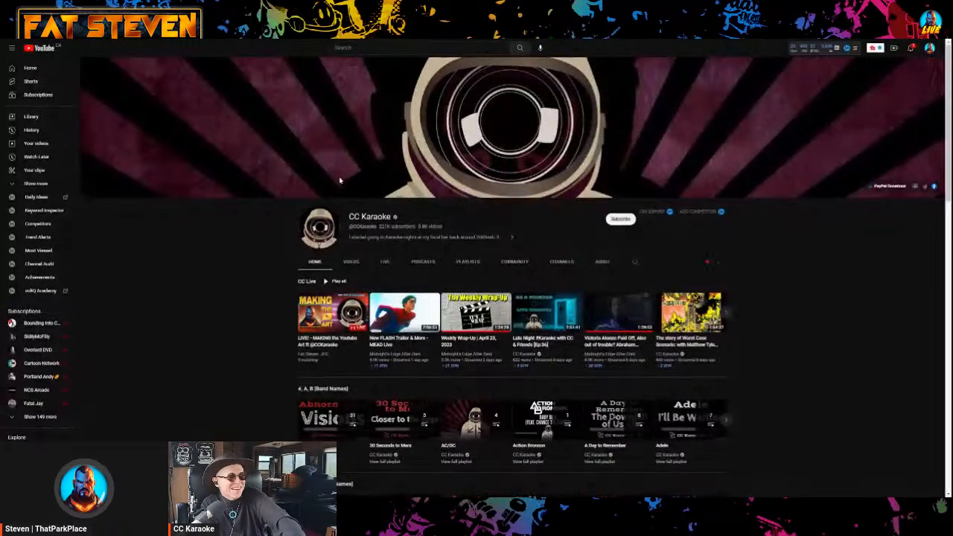
# Reload the CC Karaoke YouTube channel page in the browser and examine how the new banner looks above the channel content.
pyautogui.press('F5')
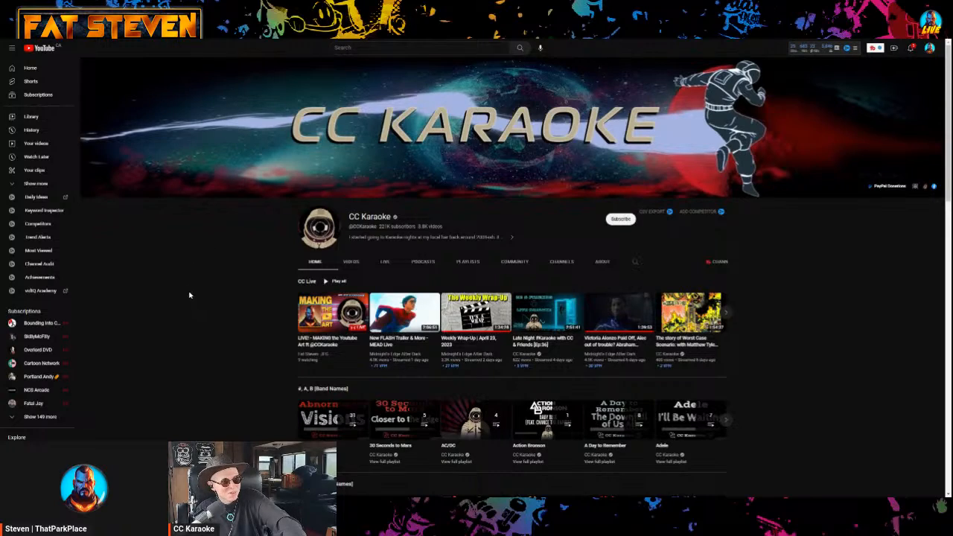
pyautogui.scroll(-2, 190, 206)
pyautogui.scroll(1, 189, 209)
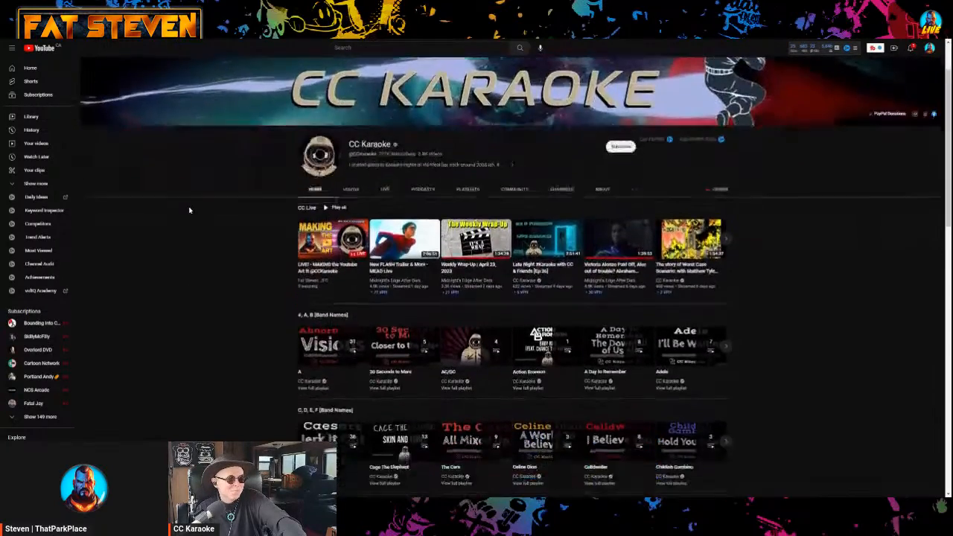
pyautogui.scroll(-2, 189, 209)
pyautogui.scroll(2, 189, 208)
pyautogui.scroll(-1, 189, 210)
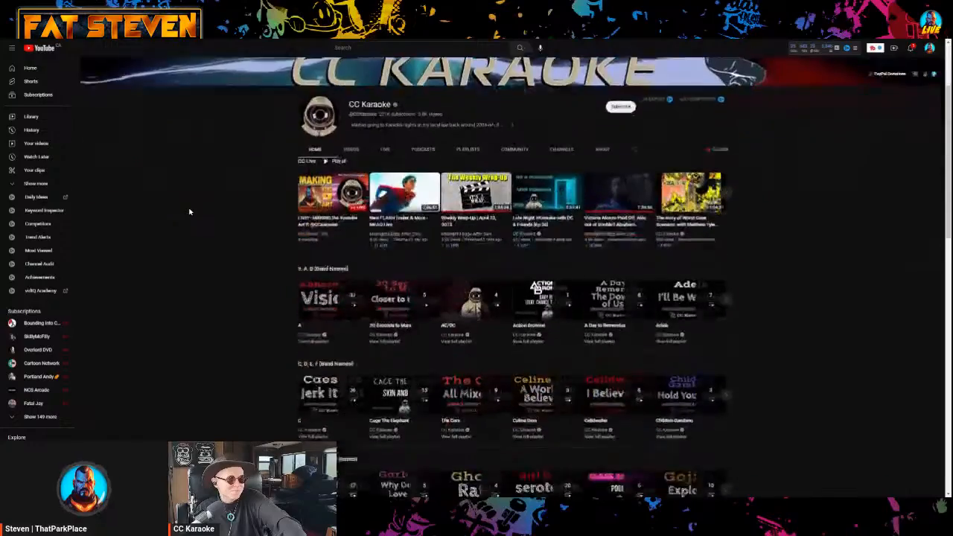
pyautogui.scroll(-1, 189, 212)
pyautogui.scroll(3, 189, 212)
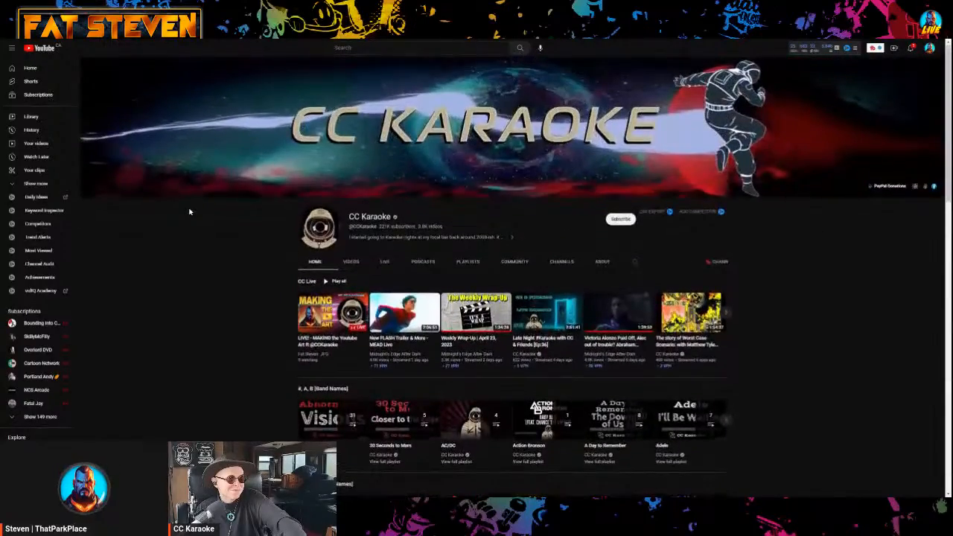
pyautogui.scroll(-2, 189, 210)
pyautogui.scroll(2, 189, 211)
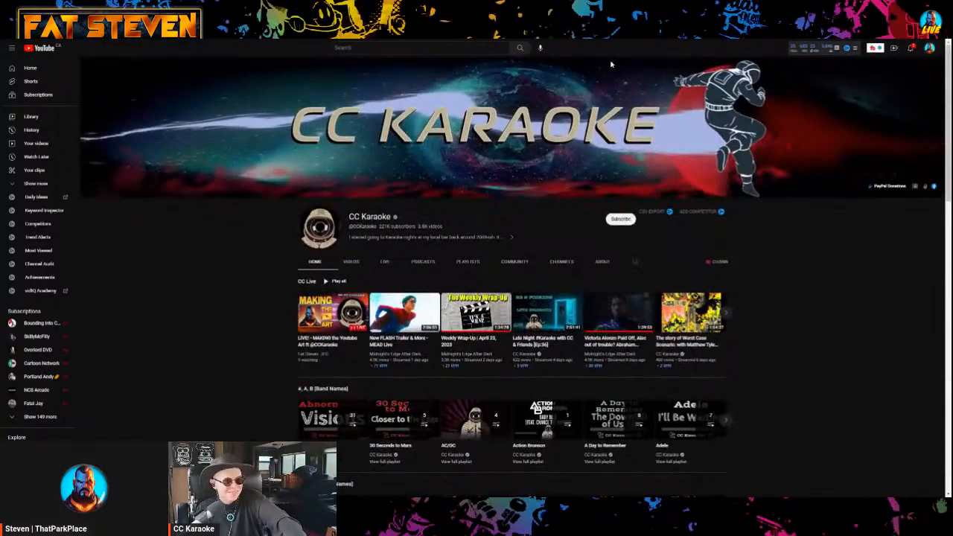
pyautogui.click(910, 48)
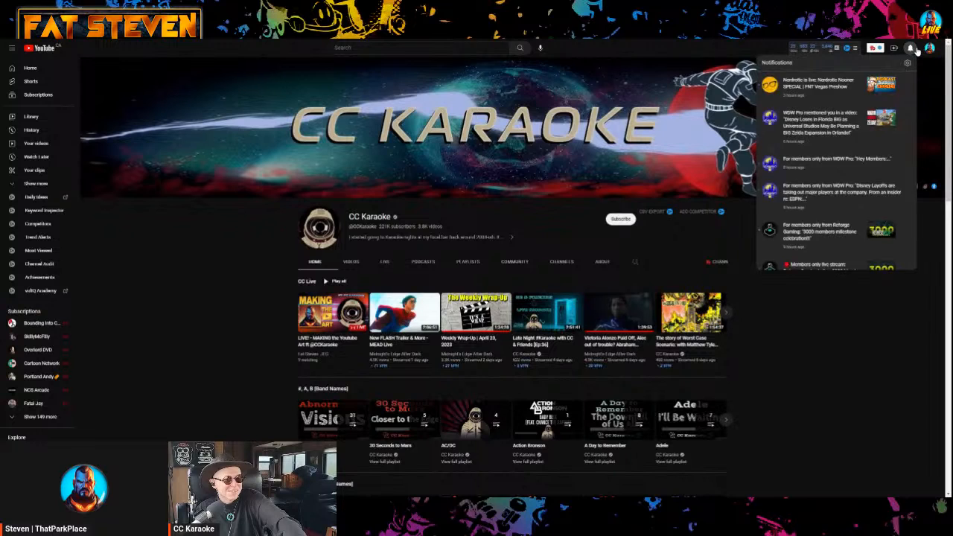
pyautogui.click(912, 49)
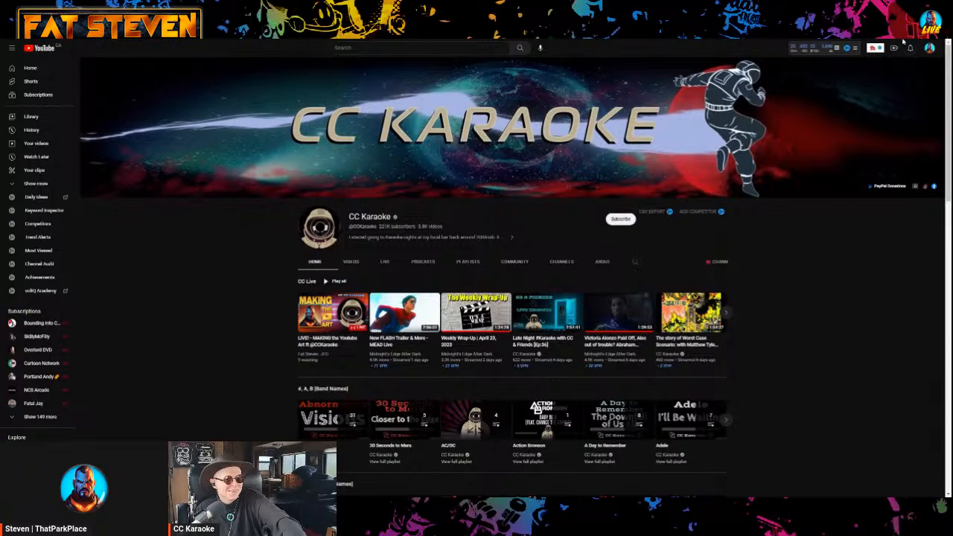